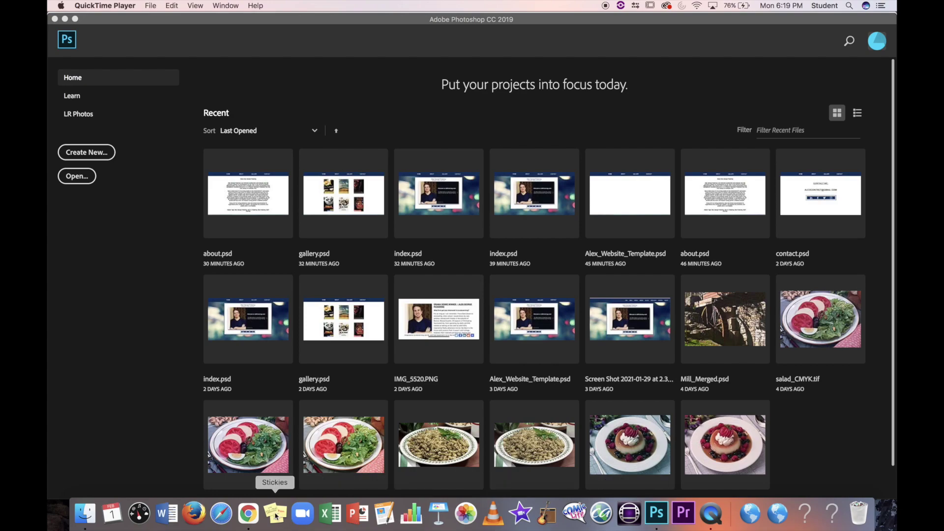
Step: Switch from Photoshop's start screen to the course's Weekly Assignments & Curriculum Resources page in Chrome
{"action": "left_click", "coordinate": [251, 514]}
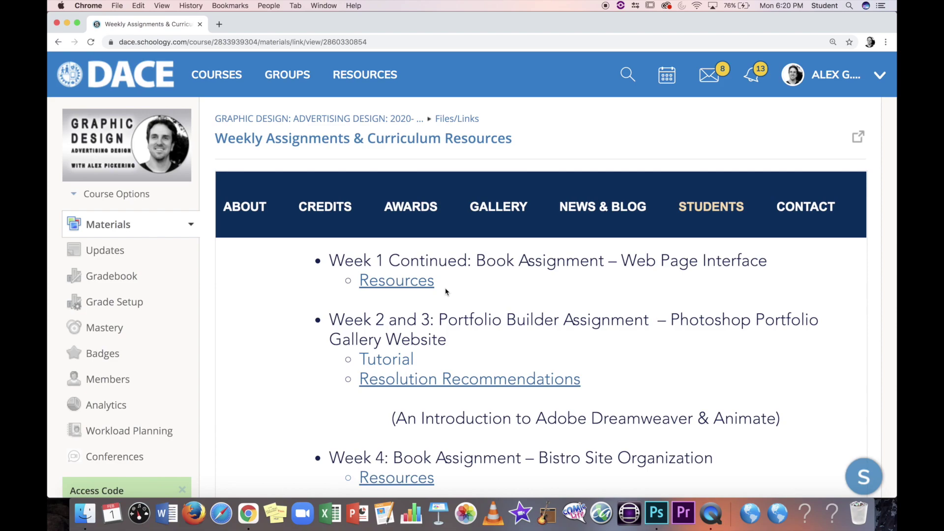
Step: Open the Resolution Recommendations document listed under the Week 2 and 3 Portfolio Builder assignment
{"action": "scroll", "coordinate": [446, 291], "scroll_direction": "down", "scroll_amount": 1}
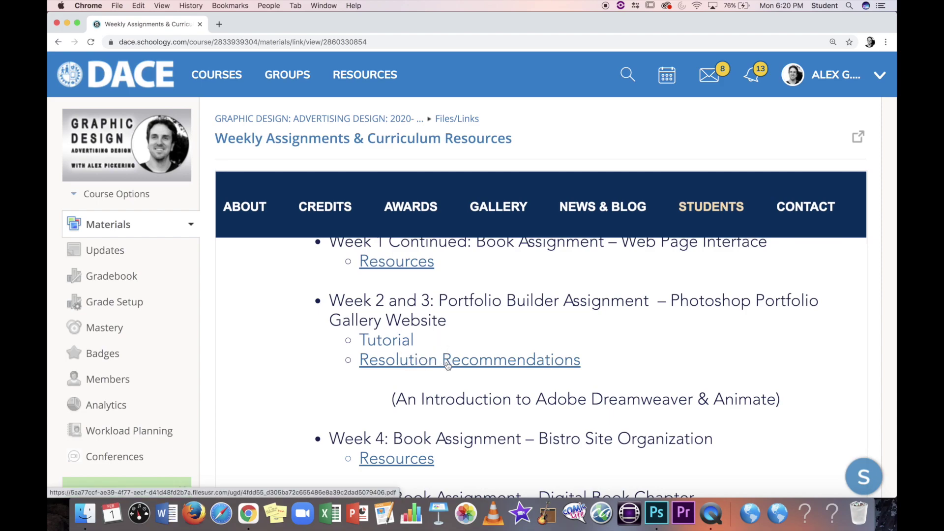
{"action": "left_click", "coordinate": [435, 365]}
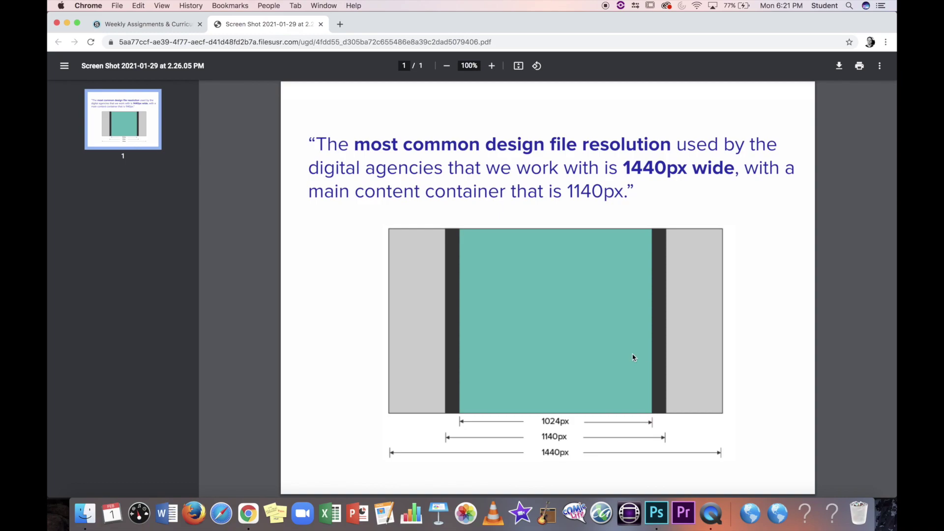
Step: After reviewing the 1440px resolution guide, open a Finder window showing the Desktop
{"action": "left_click", "coordinate": [84, 513]}
Step: Move the Desktop window lower right and open the my_website folder
{"action": "left_click_drag", "start_coordinate": [339, 90], "coordinate": [441, 111]}
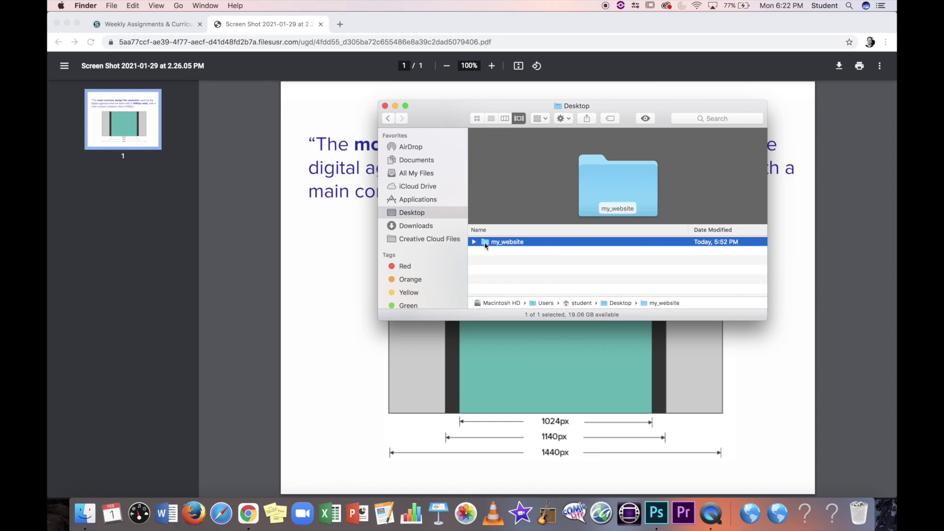
{"action": "double_click", "coordinate": [486, 243]}
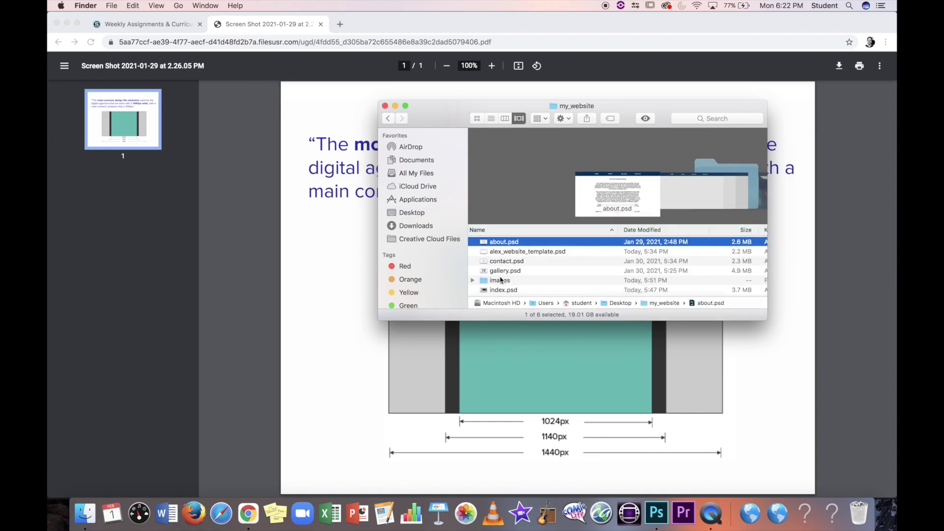
Step: Select alex_website_template.psd in my_website and bring Photoshop's home screen to the front
{"action": "left_click", "coordinate": [486, 283]}
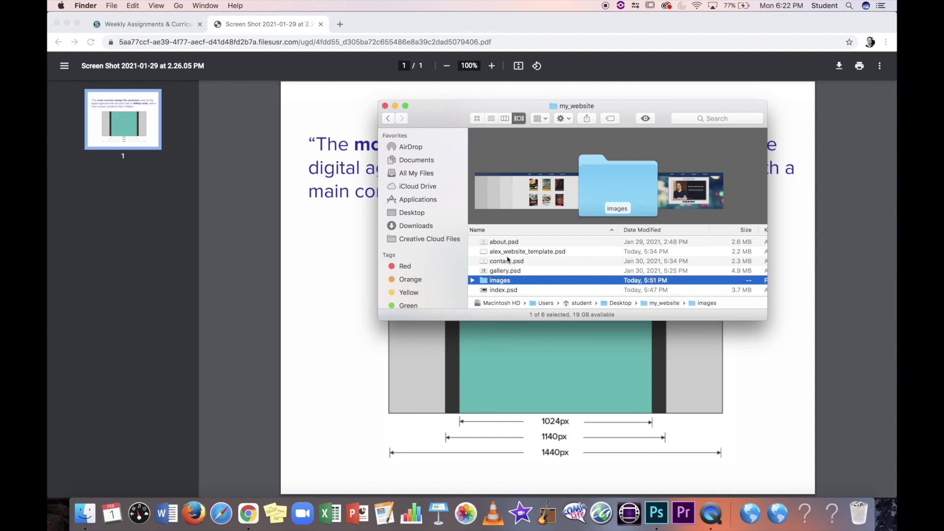
{"action": "left_click", "coordinate": [389, 119]}
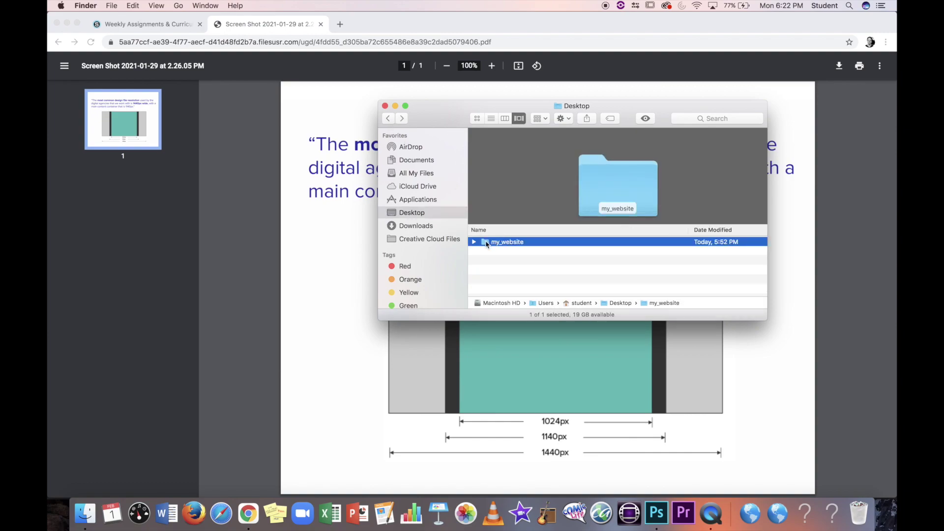
{"action": "double_click", "coordinate": [490, 243]}
{"action": "scroll", "coordinate": [494, 281], "scroll_direction": "left", "scroll_amount": 1}
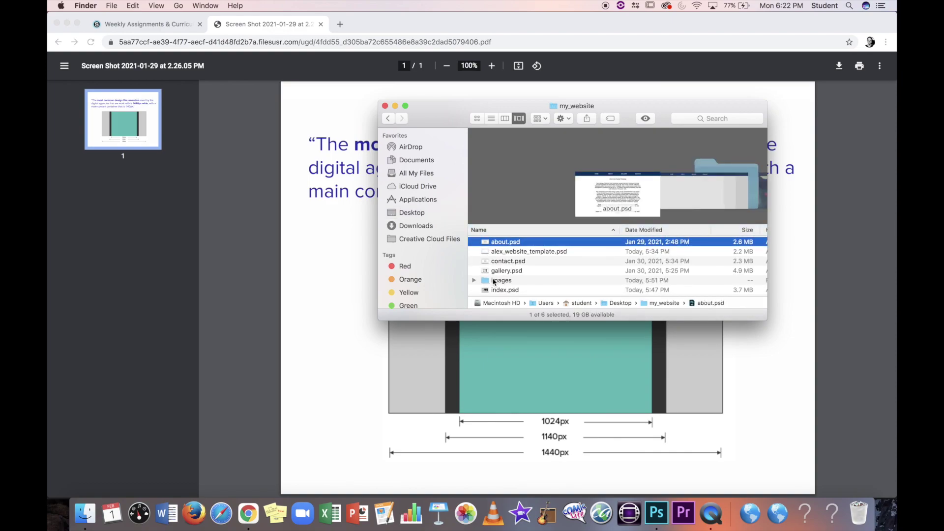
{"action": "left_click", "coordinate": [527, 252]}
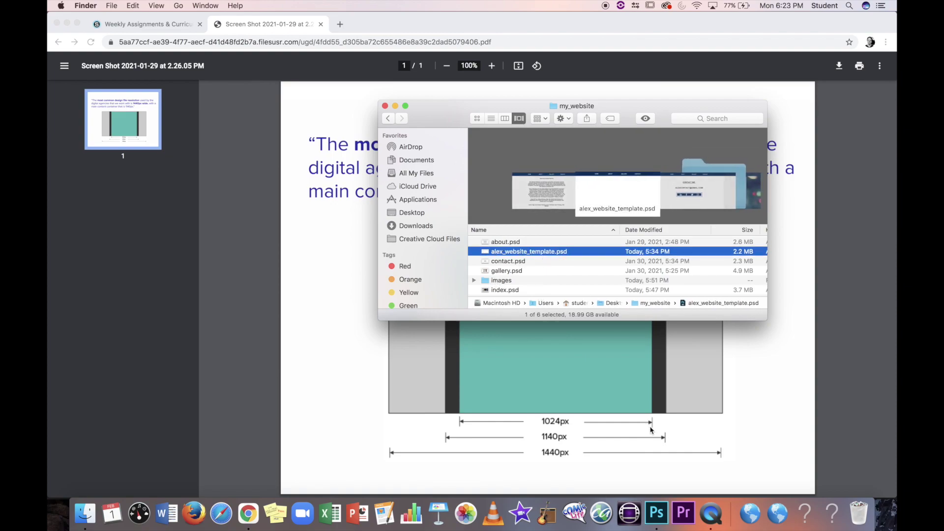
{"action": "left_click", "coordinate": [656, 515]}
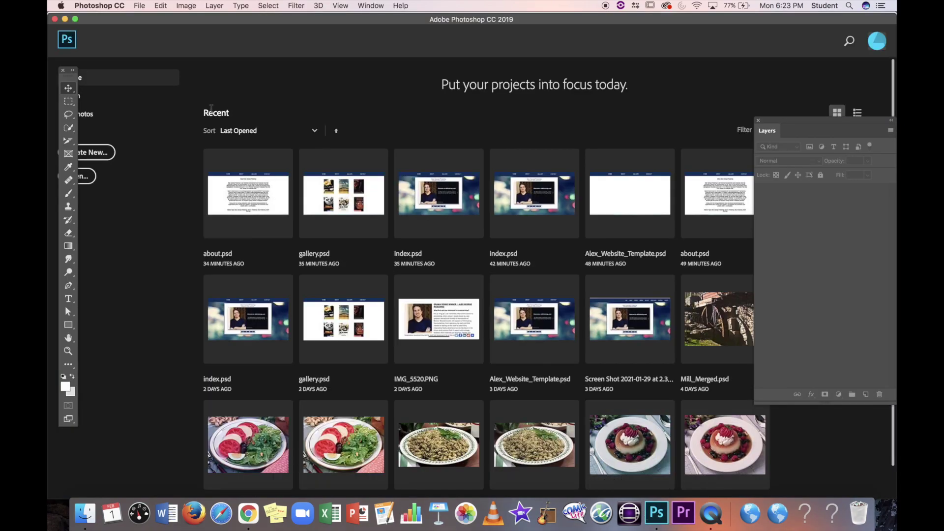
{"action": "left_click", "coordinate": [140, 6]}
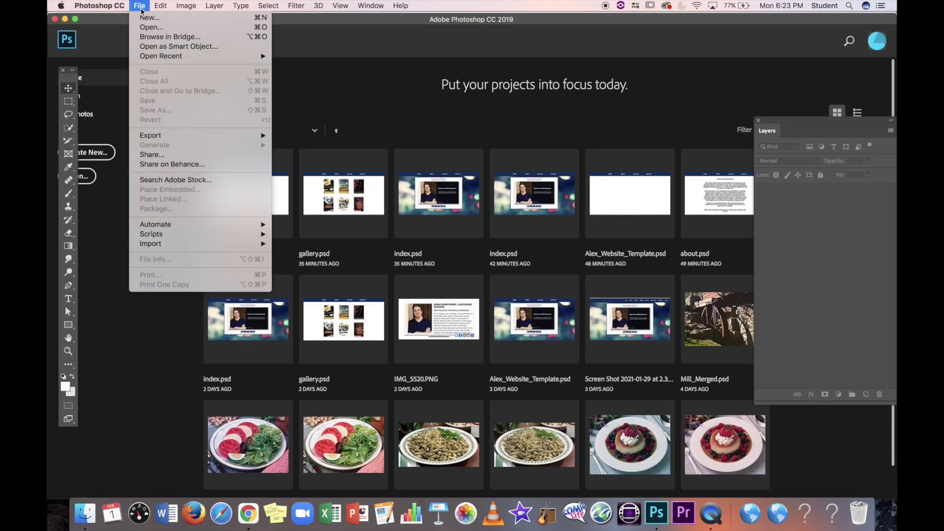
{"action": "left_click", "coordinate": [142, 18]}
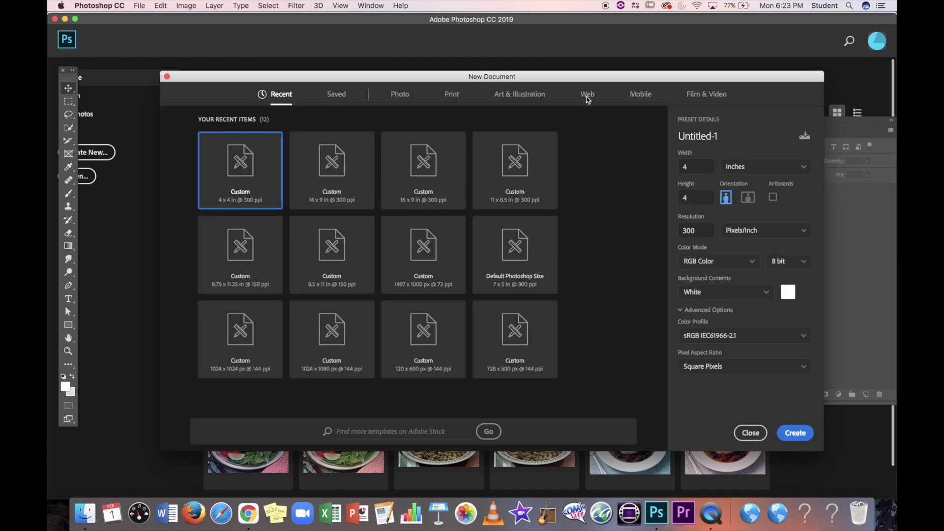
{"action": "left_click", "coordinate": [588, 95]}
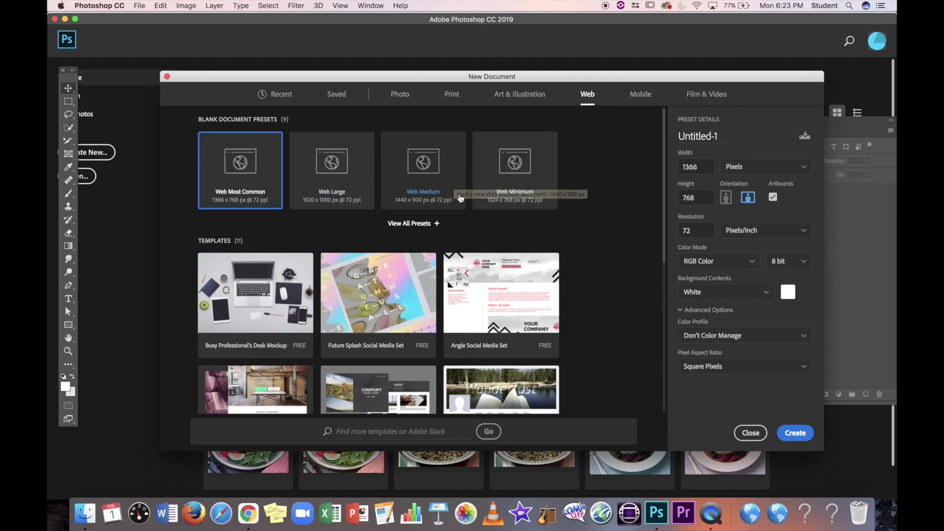
{"action": "left_click", "coordinate": [417, 206]}
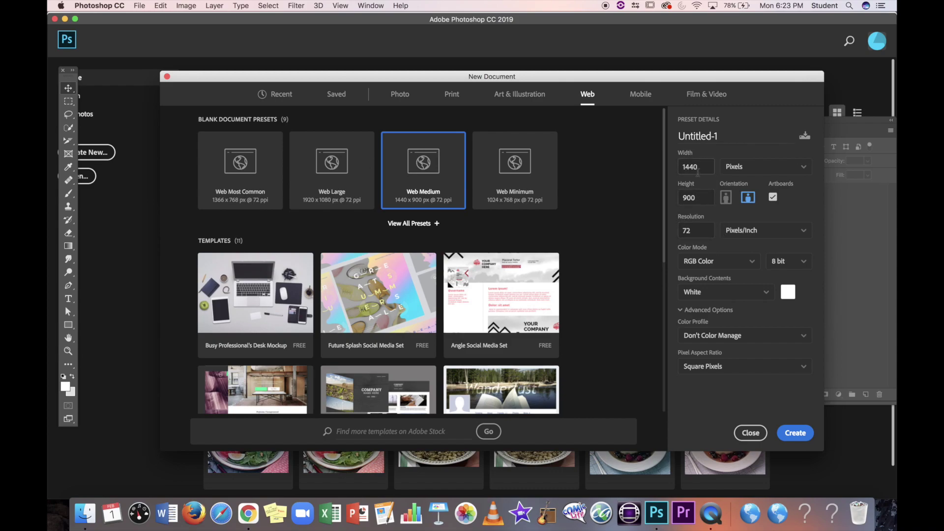
{"action": "left_click", "coordinate": [751, 433]}
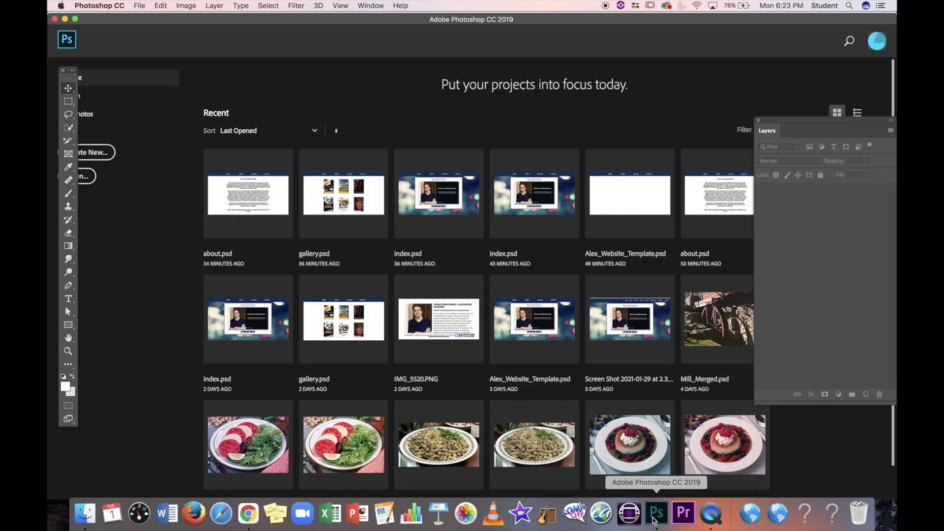
Step: Open alex_website_template.psd from the my_website folder in Photoshop
{"action": "left_click", "coordinate": [86, 512]}
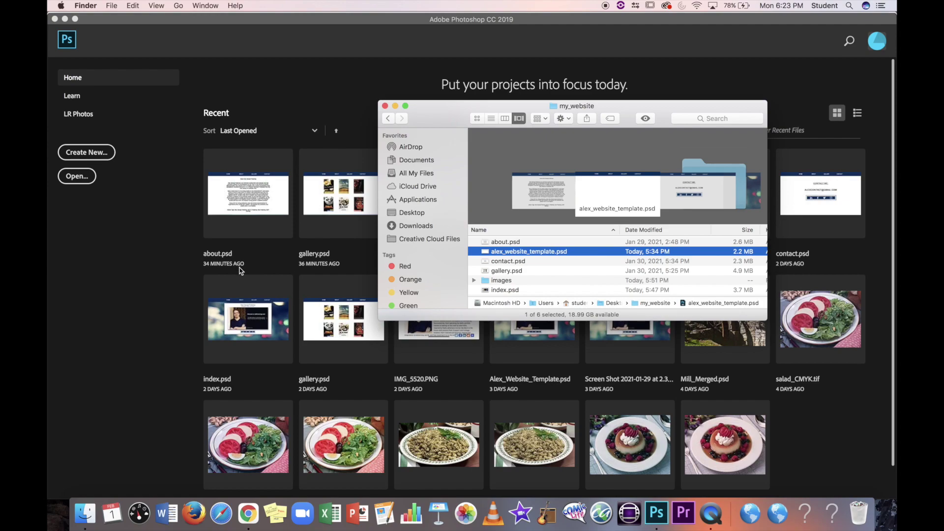
{"action": "double_click", "coordinate": [512, 253]}
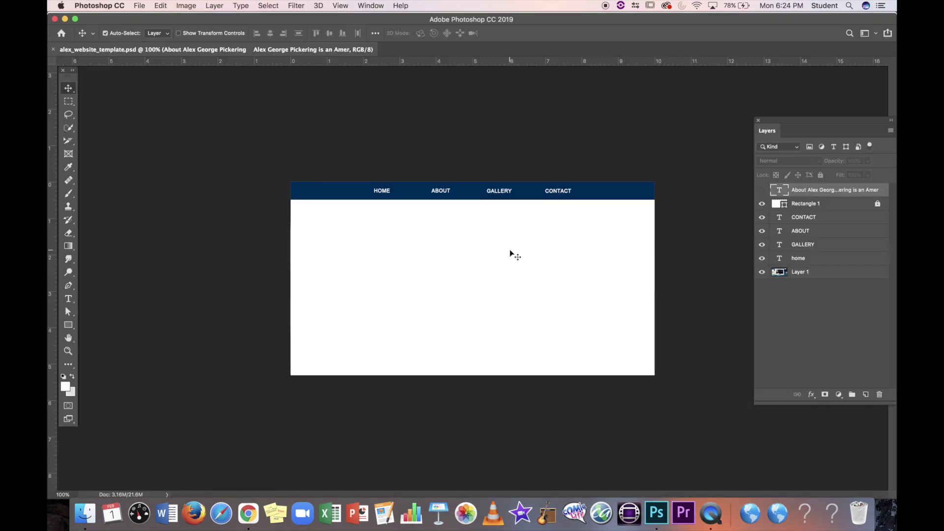
Step: Fit the template canvas to the window so the navy HOME/ABOUT/GALLERY/CONTACT bar fills it
{"action": "key", "text": "super+0"}
{"action": "key", "text": "super+1"}
{"action": "key", "text": "super+0"}
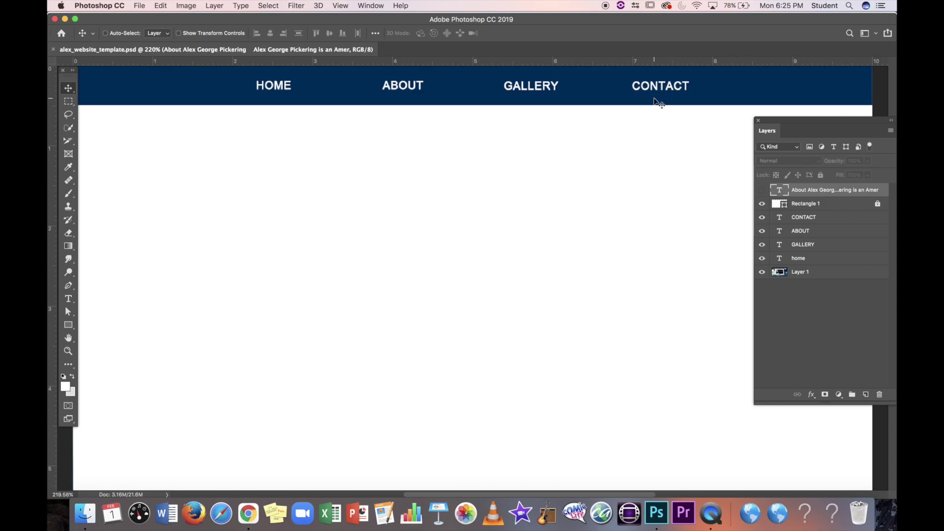
Step: Zoom the template to 200% and toggle Layer 1's visibility off and on to check it
{"action": "key", "text": "super+minus"}
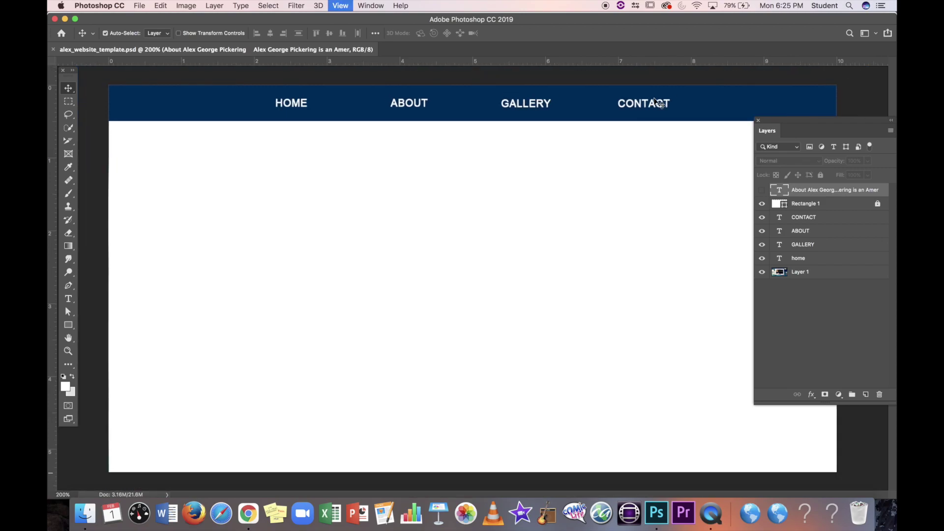
{"action": "key", "text": "super+minus"}
{"action": "key", "text": "super+plus"}
{"action": "left_click", "coordinate": [762, 272]}
{"action": "left_click", "coordinate": [762, 272]}
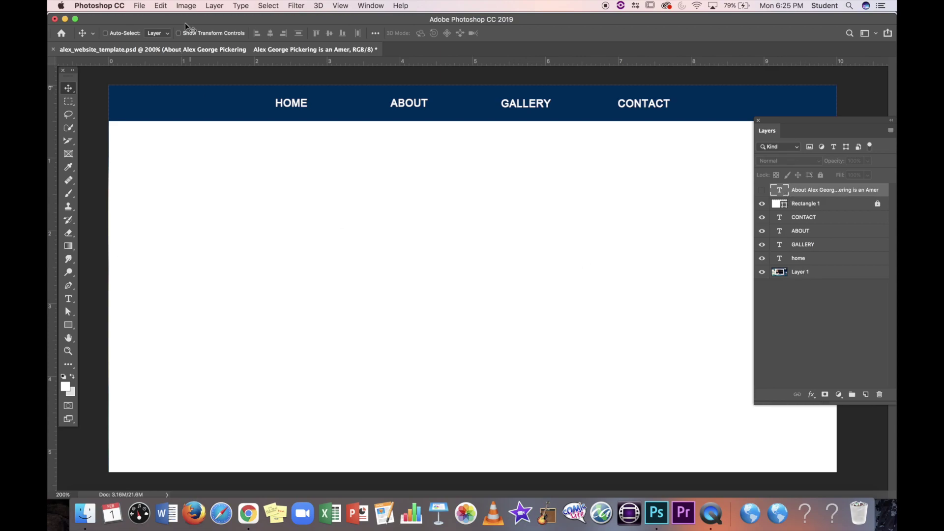
Step: Close the template without saving and bring the my_website Finder window forward
{"action": "left_click", "coordinate": [53, 49]}
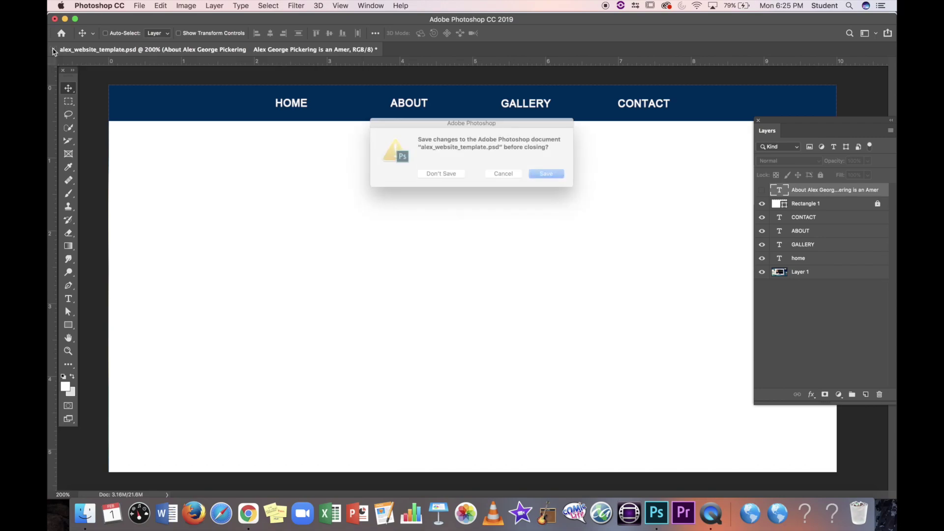
{"action": "left_click", "coordinate": [435, 177]}
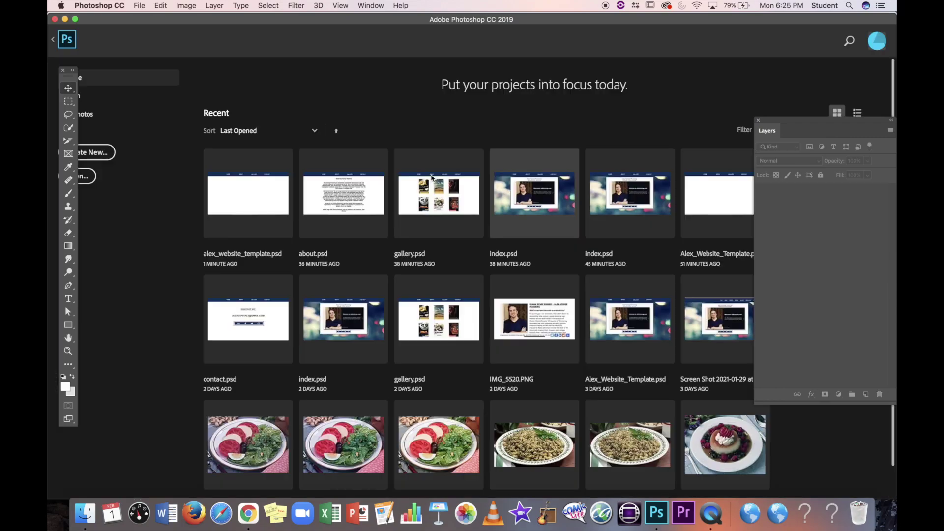
{"action": "left_click", "coordinate": [85, 512]}
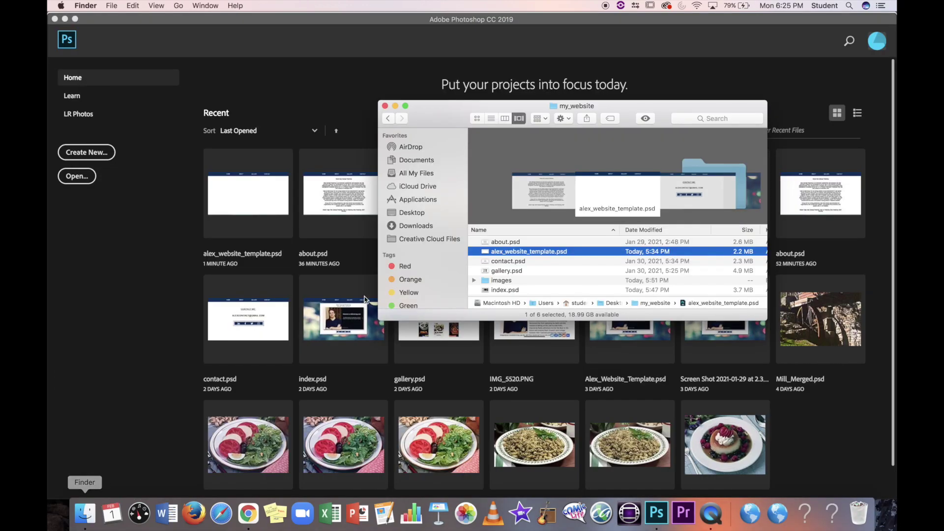
Step: Quick Look alex_website_template.psd, close the preview, and select about.psd
{"action": "left_click", "coordinate": [646, 118]}
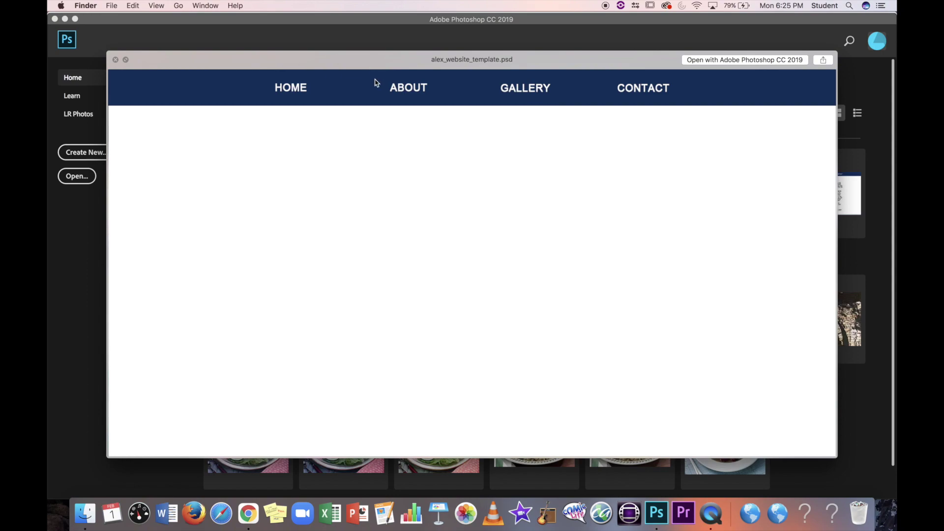
{"action": "left_click", "coordinate": [116, 59]}
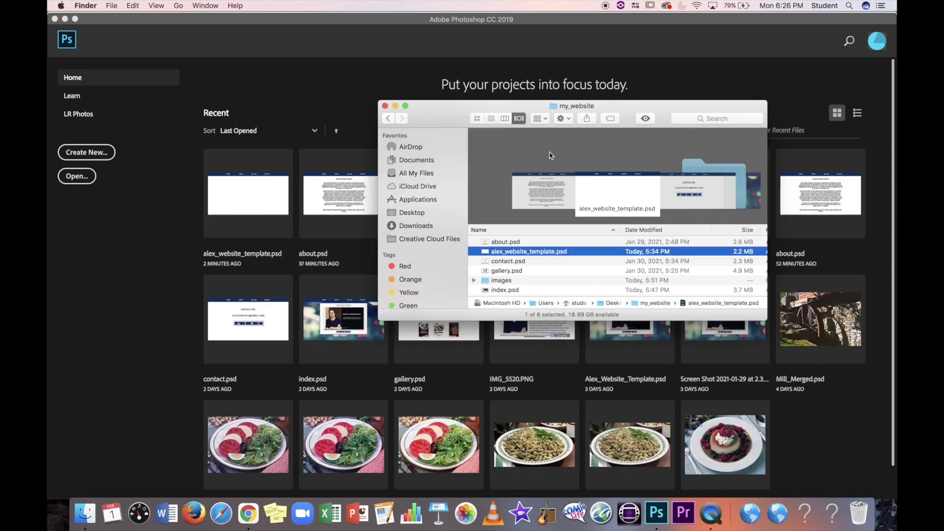
{"action": "left_click", "coordinate": [525, 244]}
Step: Open about.psd at 200% zoom with Auto-Select off, then return to the resolution PDF
{"action": "double_click", "coordinate": [524, 244]}
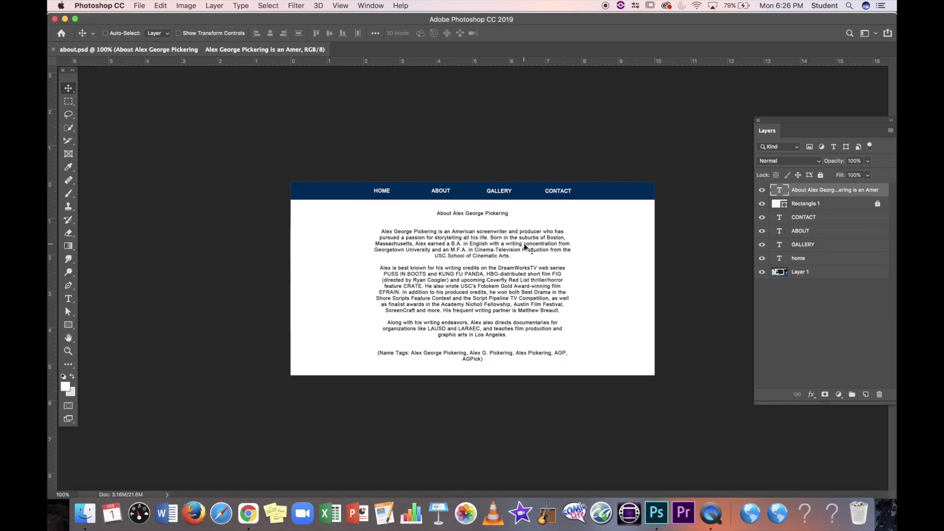
{"action": "key", "text": "super+equal"}
{"action": "key", "text": "super"}
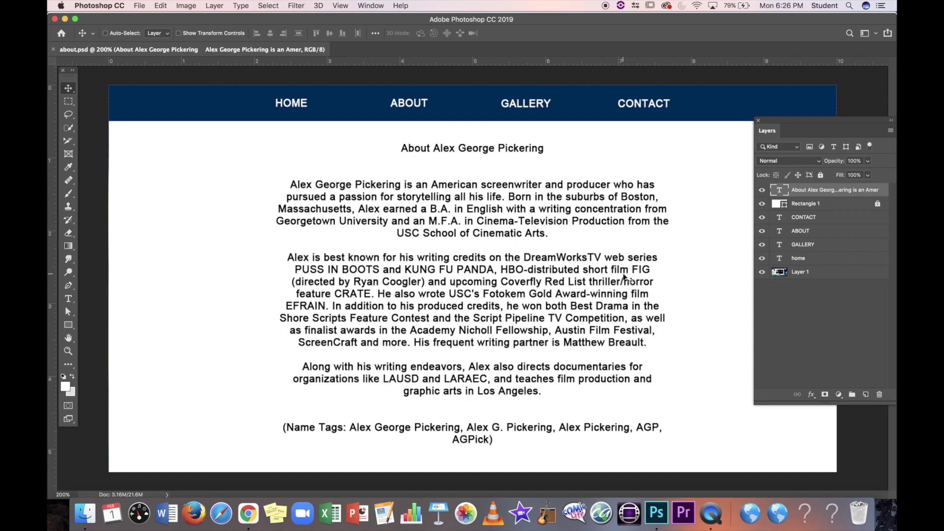
{"action": "left_click", "coordinate": [250, 515]}
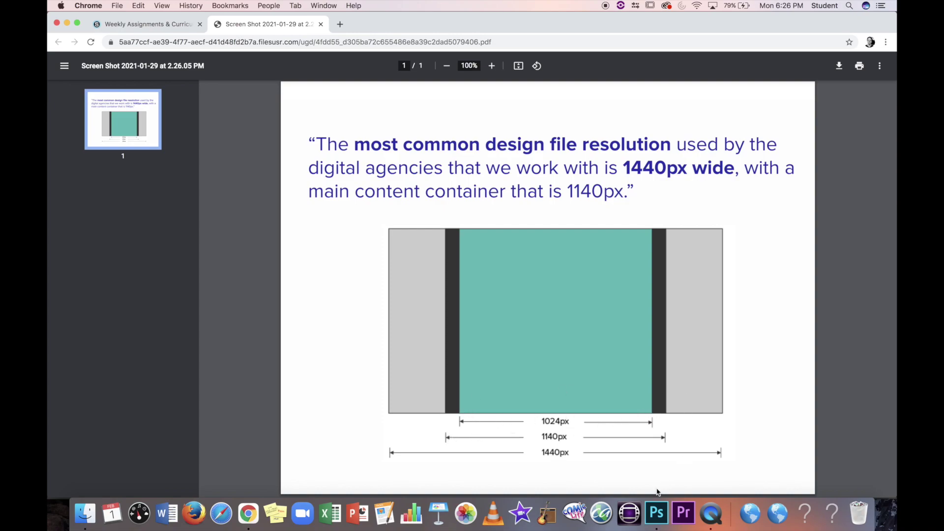
Step: Return to about.psd in Photoshop and bring up the my_website folder window
{"action": "left_click", "coordinate": [659, 514]}
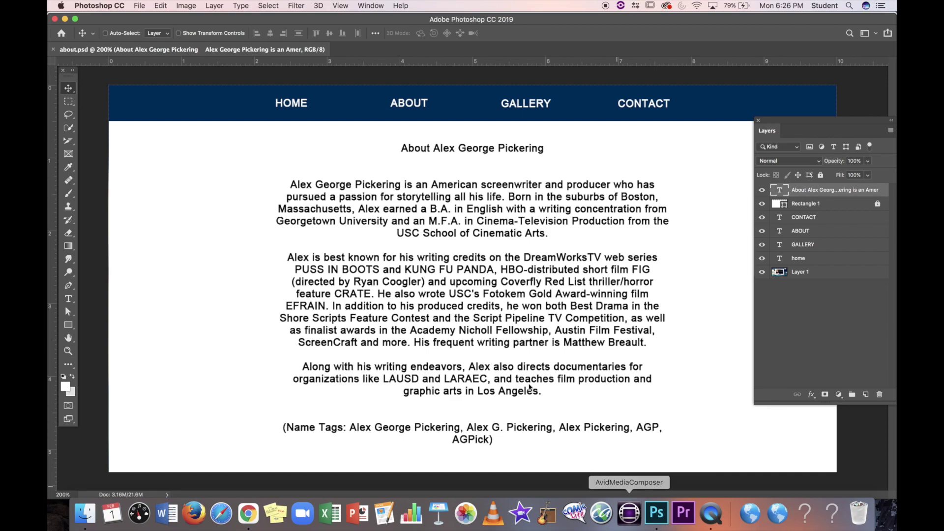
{"action": "left_click", "coordinate": [88, 514]}
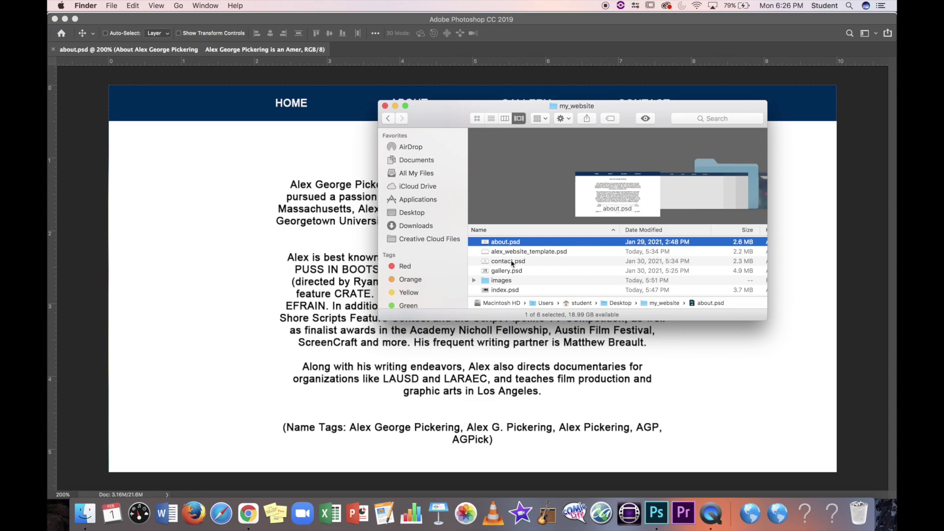
Step: Open gallery.psd from the my_website folder and zoom the canvas to 200%
{"action": "left_click_drag", "start_coordinate": [456, 120], "coordinate": [464, 151]}
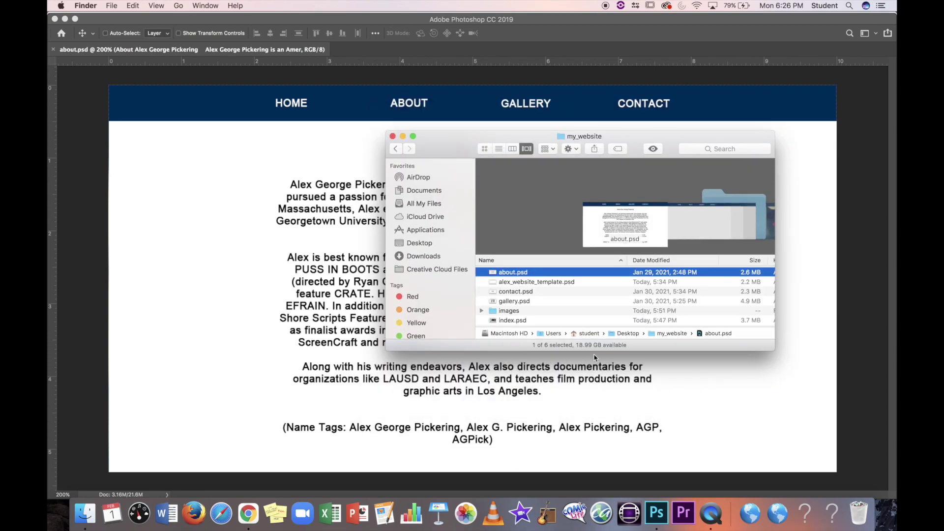
{"action": "double_click", "coordinate": [526, 301]}
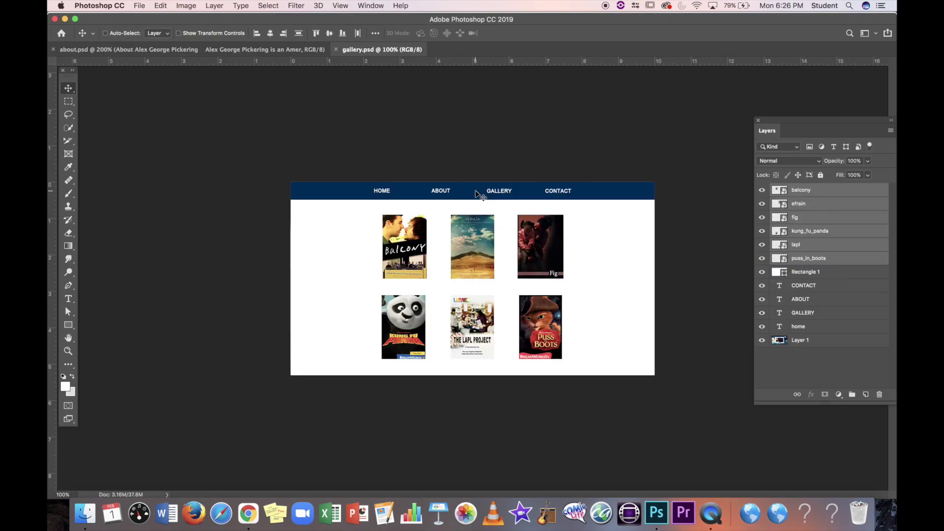
{"action": "key", "text": "super+equal"}
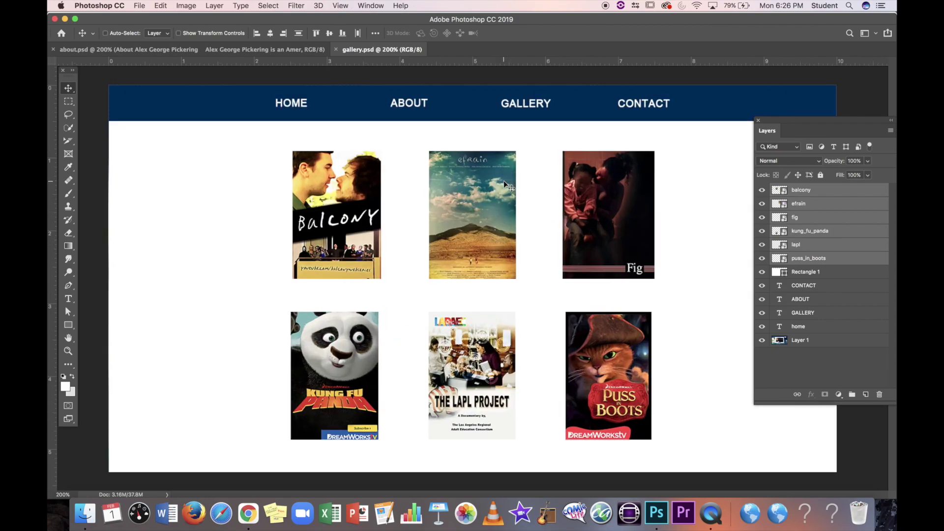
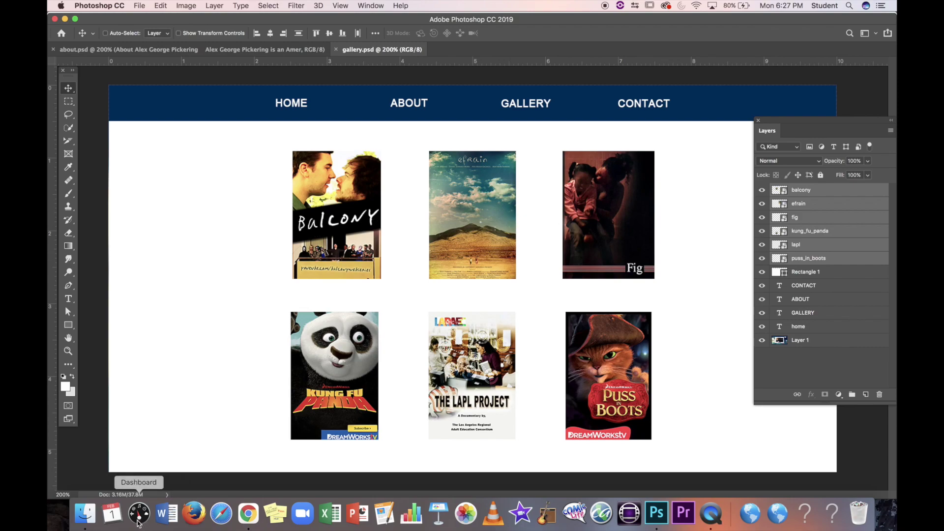
Step: In Finder's my_website folder, expand the images subfolder and select balcony.jpg
{"action": "left_click", "coordinate": [98, 514]}
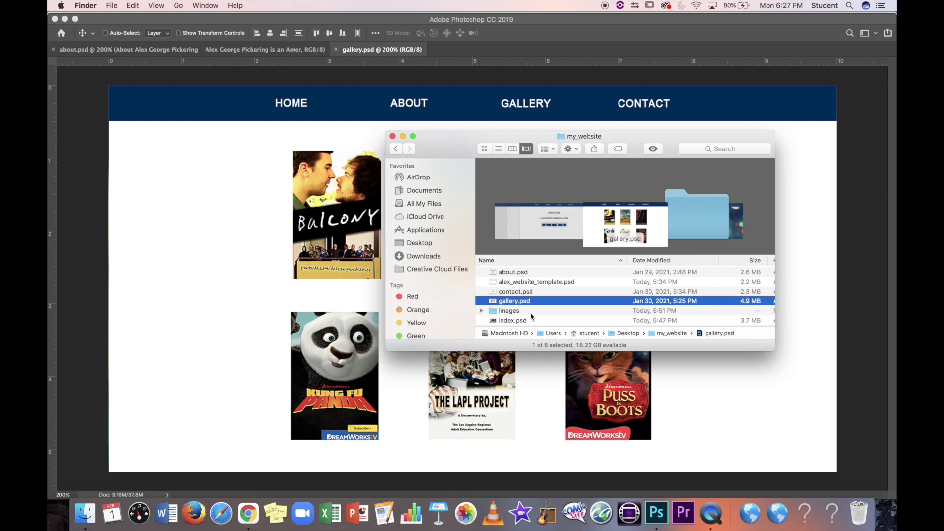
{"action": "left_click", "coordinate": [482, 311]}
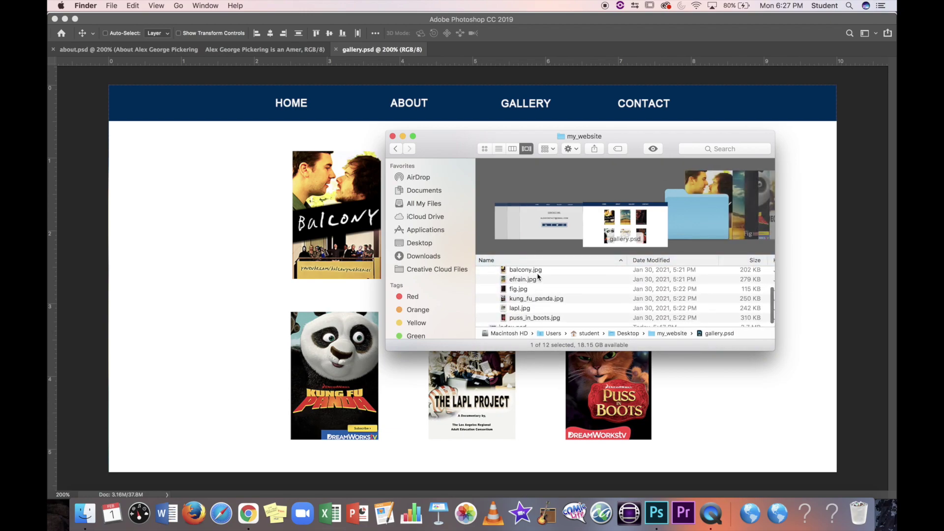
{"action": "left_click", "coordinate": [537, 270]}
Step: Preview each poster image in turn with Quick Look, then close the preview
{"action": "left_click", "coordinate": [653, 149]}
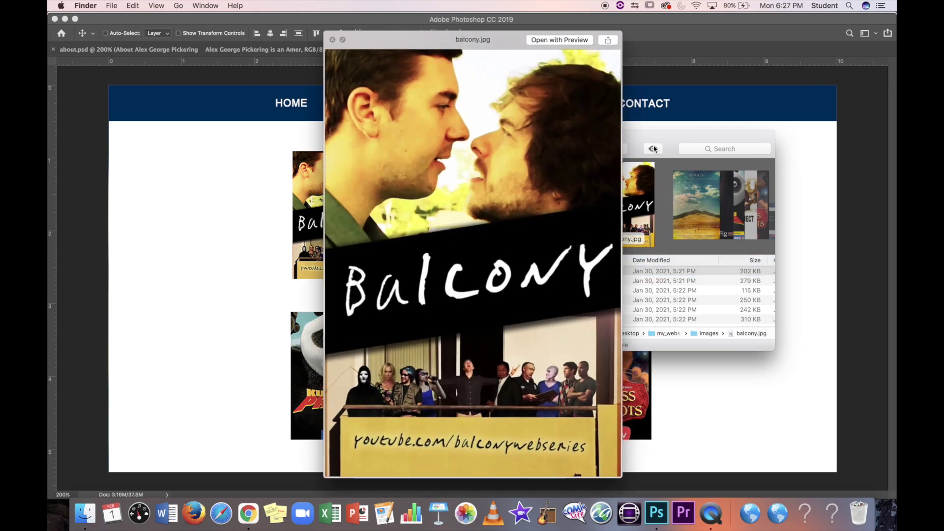
{"action": "key", "text": "Down"}
{"action": "key", "text": "Down"}
{"action": "key", "text": "Down"}
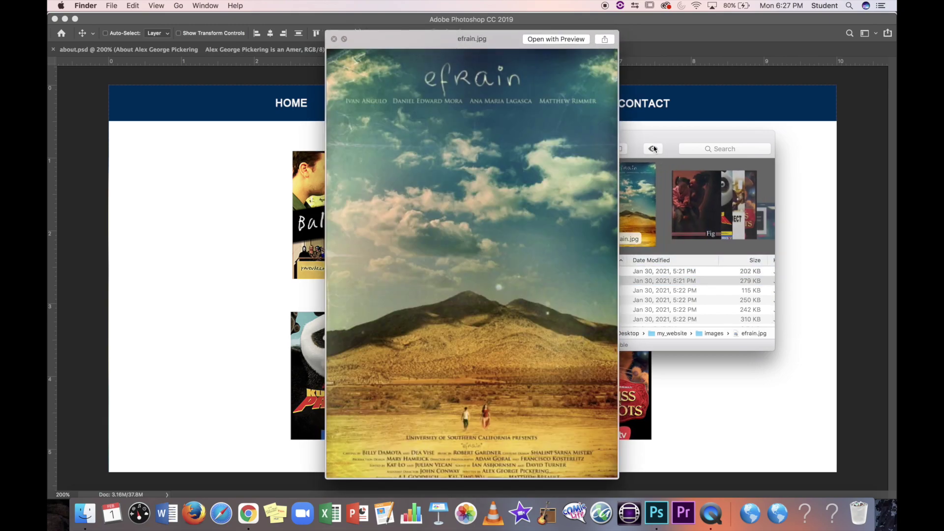
{"action": "key", "text": "Down"}
{"action": "key", "text": "Down"}
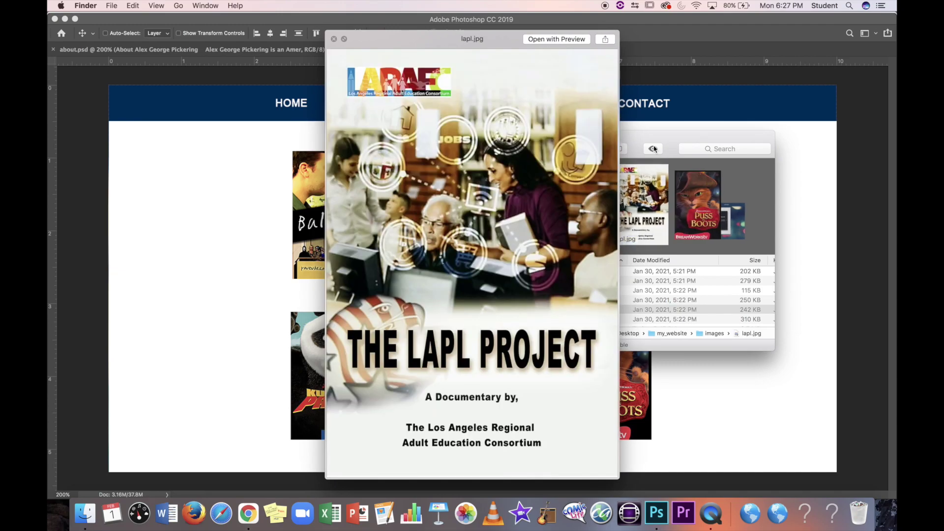
{"action": "left_click", "coordinate": [335, 40]}
{"action": "scroll", "coordinate": [543, 323], "scroll_direction": "down", "scroll_amount": 2}
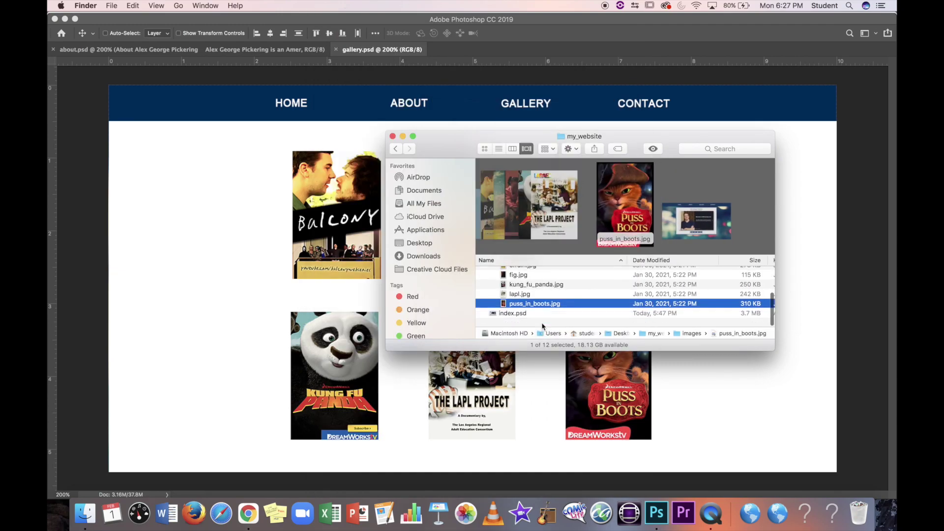
Step: Look over the poster file list, select the images folder, and return to Photoshop's gallery.psd page
{"action": "scroll", "coordinate": [539, 307], "scroll_direction": "up", "scroll_amount": 4}
{"action": "scroll", "coordinate": [537, 300], "scroll_direction": "up", "scroll_amount": 1}
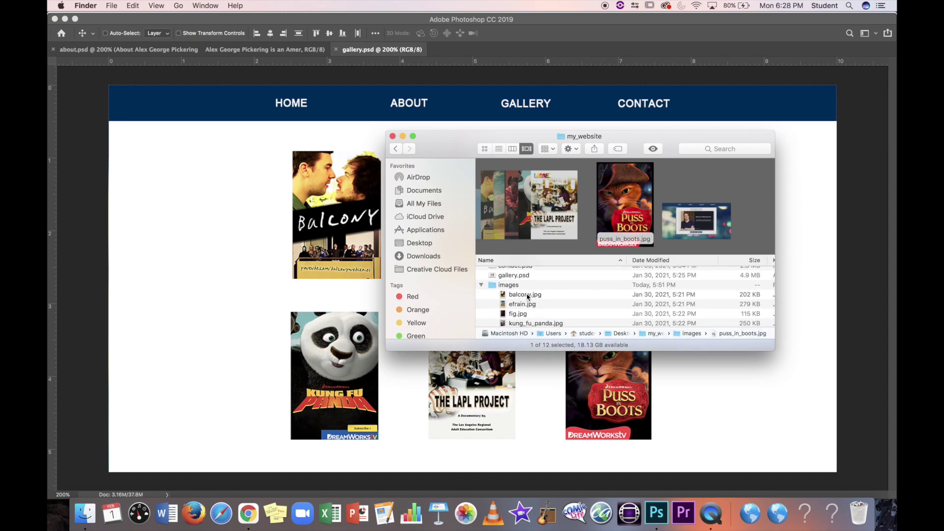
{"action": "scroll", "coordinate": [519, 307], "scroll_direction": "down", "scroll_amount": 2}
{"action": "scroll", "coordinate": [518, 306], "scroll_direction": "down", "scroll_amount": 1}
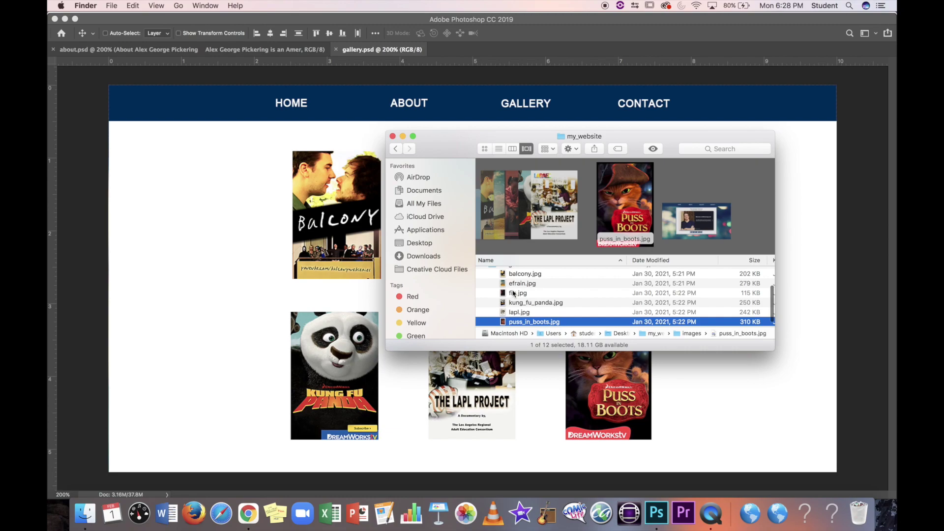
{"action": "scroll", "coordinate": [529, 295], "scroll_direction": "down", "scroll_amount": 1}
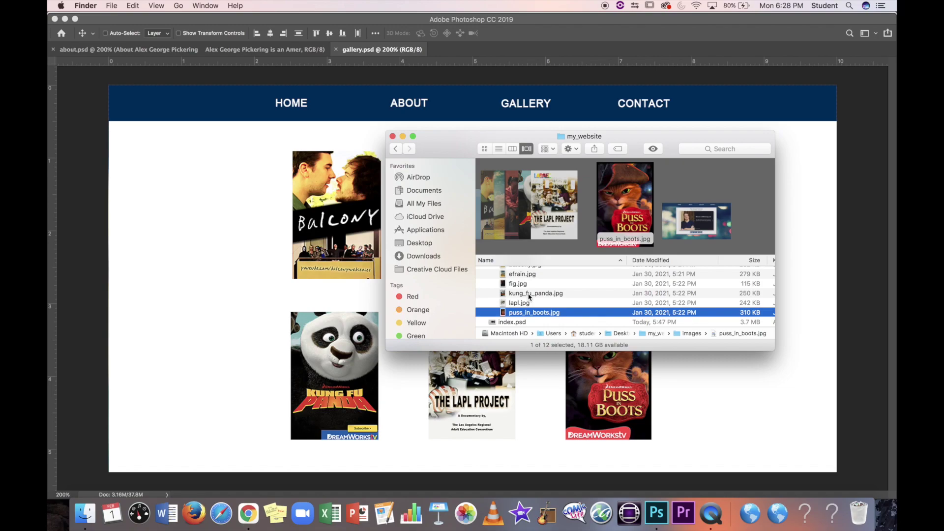
{"action": "scroll", "coordinate": [529, 297], "scroll_direction": "down", "scroll_amount": 1}
{"action": "scroll", "coordinate": [520, 298], "scroll_direction": "down", "scroll_amount": 1}
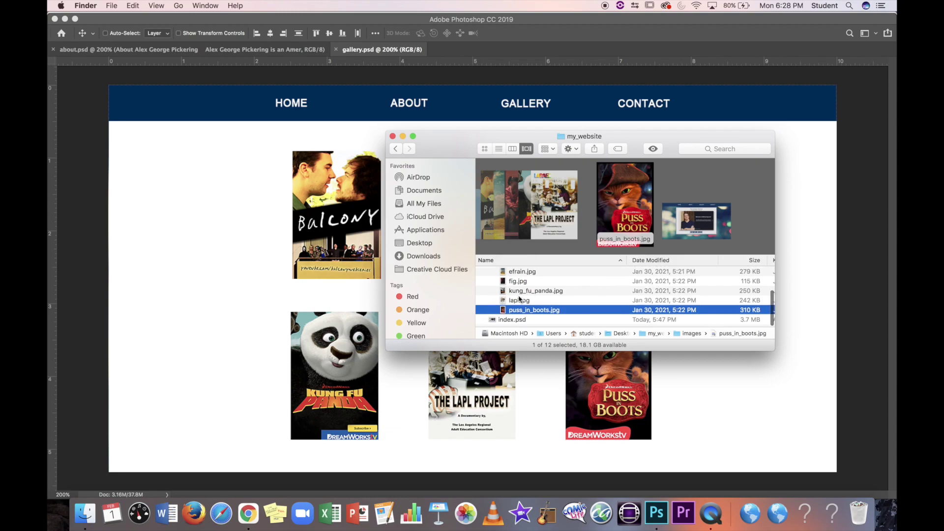
{"action": "scroll", "coordinate": [520, 299], "scroll_direction": "up", "scroll_amount": 3}
{"action": "left_click", "coordinate": [504, 297]}
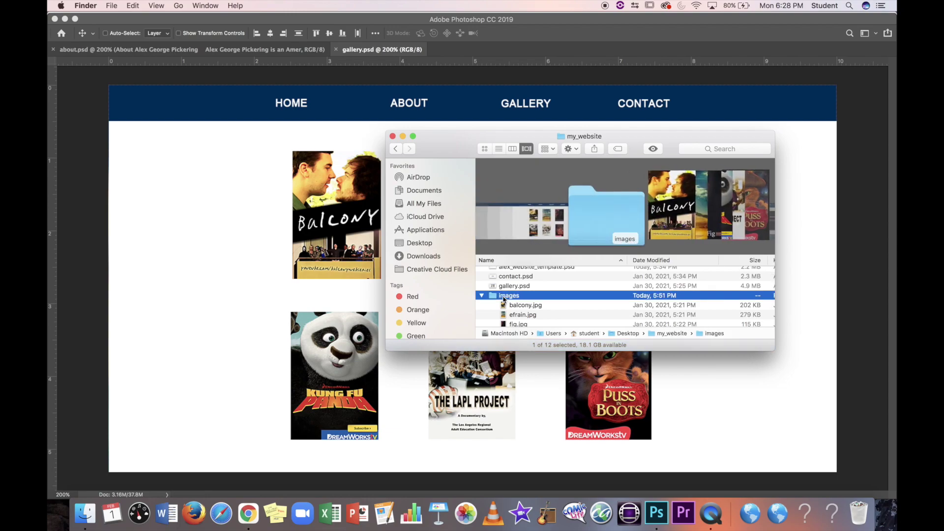
{"action": "left_click", "coordinate": [269, 174]}
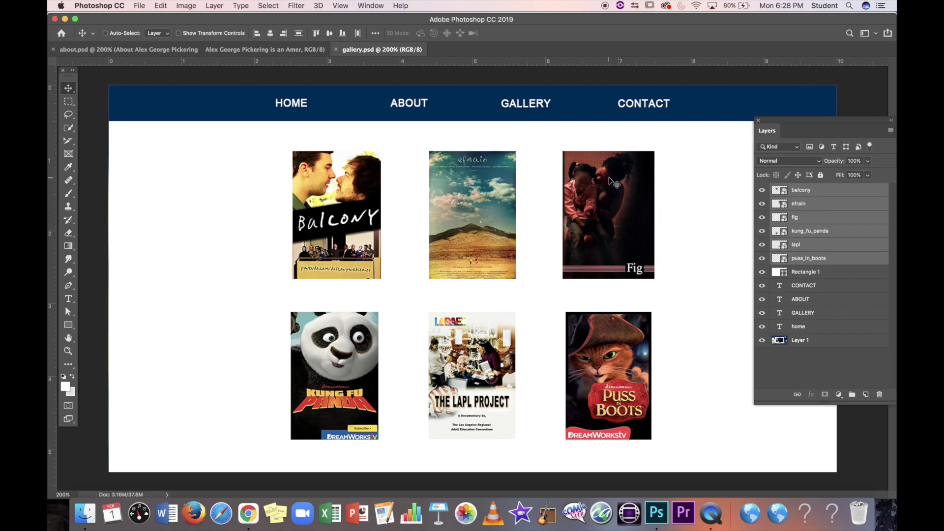
{"action": "left_click_drag", "start_coordinate": [608, 194], "coordinate": [618, 192]}
{"action": "key", "text": "Left"}
{"action": "key", "text": "Left"}
{"action": "key", "text": "Left"}
{"action": "key", "text": "Left"}
{"action": "key", "text": "Left"}
{"action": "key", "text": "Left"}
{"action": "left_click", "coordinate": [85, 513]}
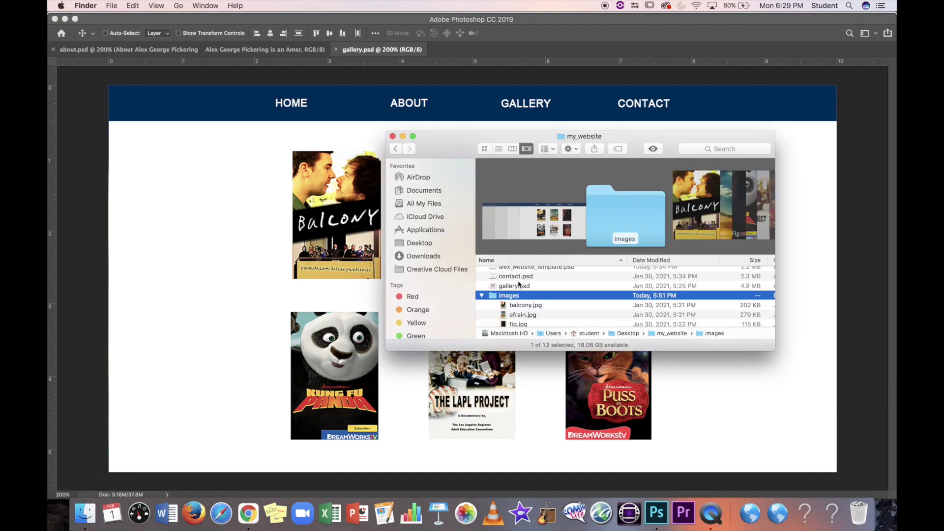
Step: Navigate from Desktop into my_website and open contact.psd in Photoshop
{"action": "left_click", "coordinate": [394, 149]}
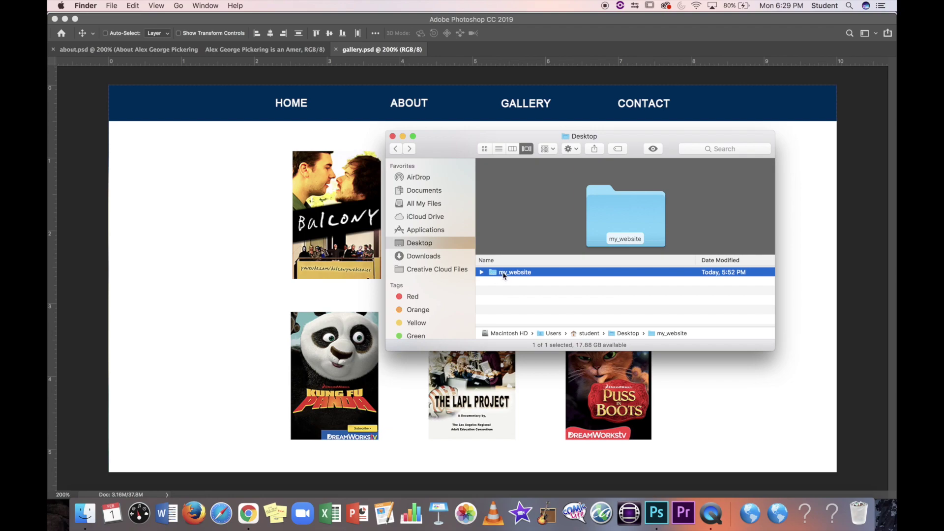
{"action": "double_click", "coordinate": [504, 274]}
{"action": "scroll", "coordinate": [509, 295], "scroll_direction": "down", "scroll_amount": 5}
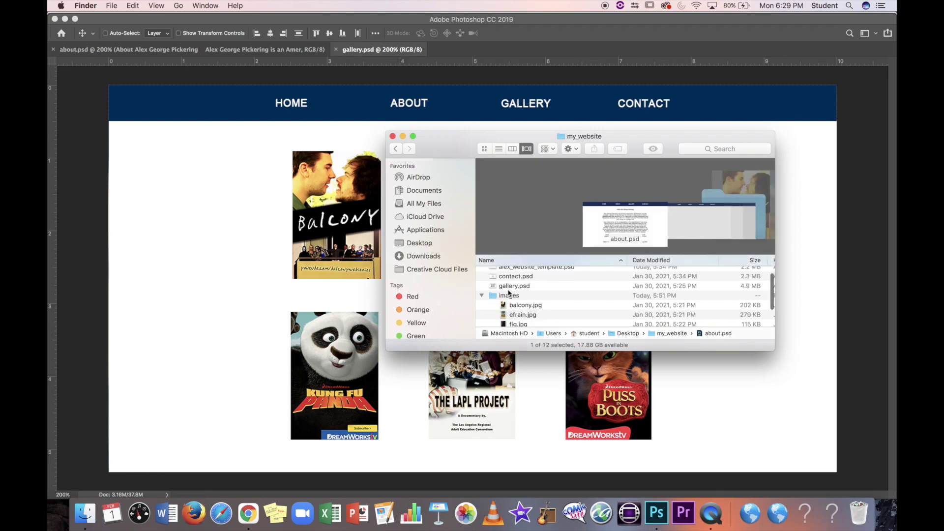
{"action": "scroll", "coordinate": [515, 297], "scroll_direction": "down", "scroll_amount": 2}
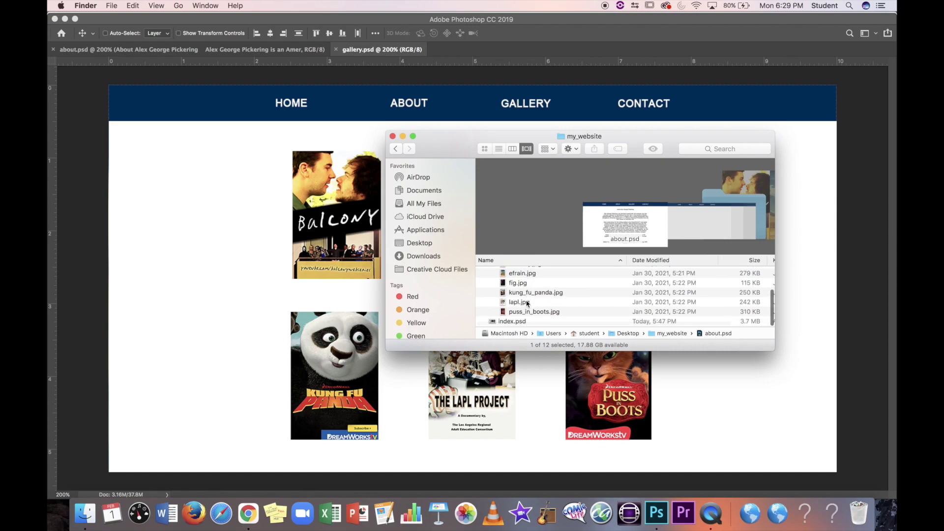
{"action": "scroll", "coordinate": [524, 302], "scroll_direction": "up", "scroll_amount": 4}
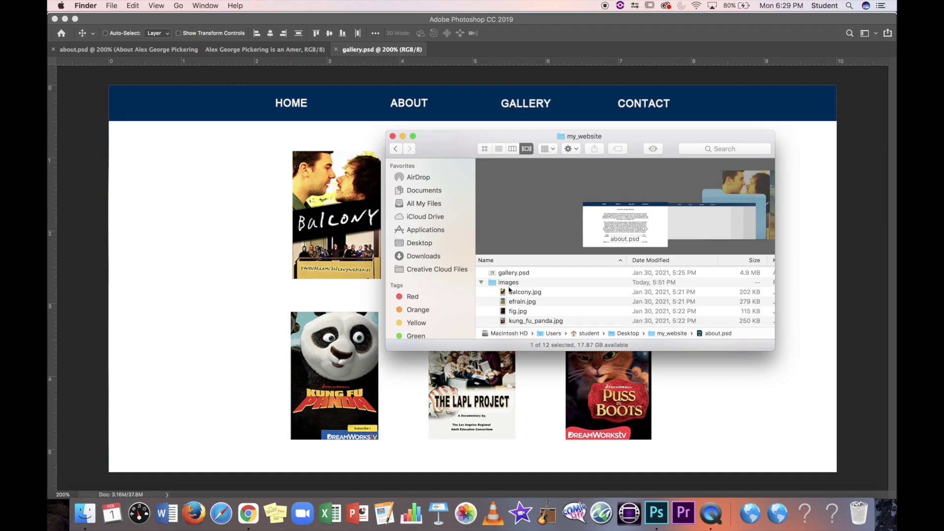
{"action": "scroll", "coordinate": [498, 282], "scroll_direction": "up", "scroll_amount": 3}
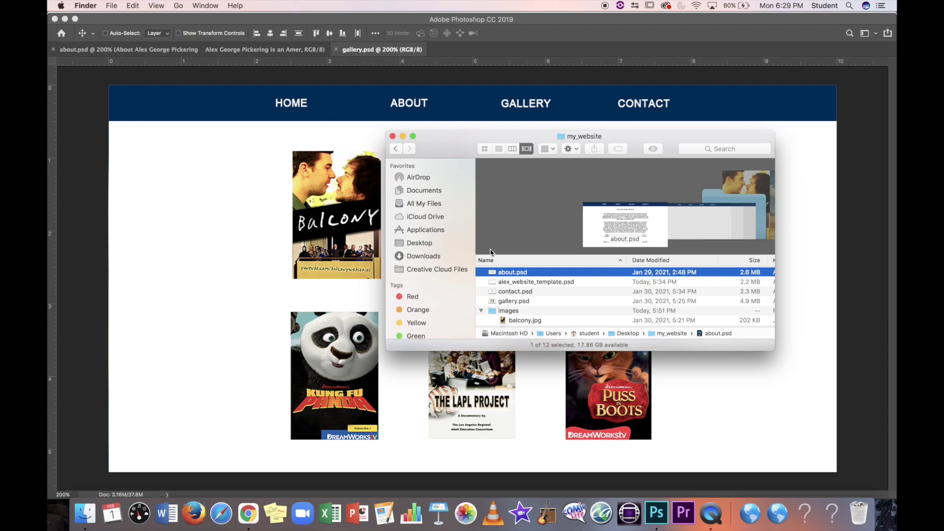
{"action": "left_click", "coordinate": [530, 294]}
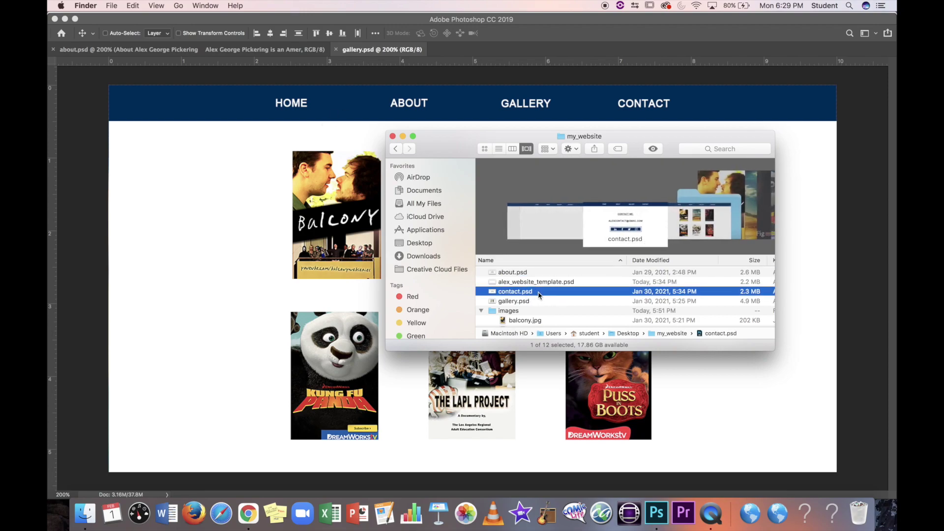
{"action": "double_click", "coordinate": [529, 295]}
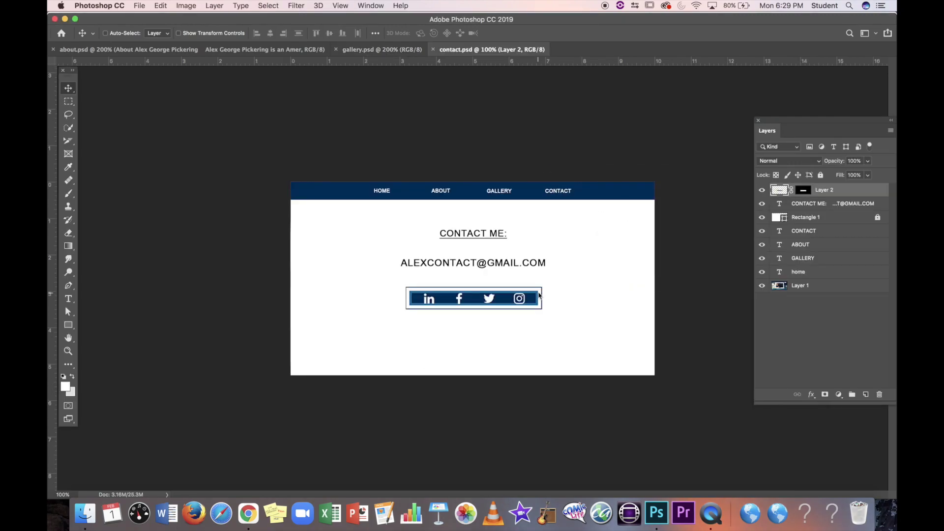
Step: Zoom contact.psd to 200%, switch through gallery.psd to about.psd, then bring Finder's my_website window forward
{"action": "key", "text": "super+equal"}
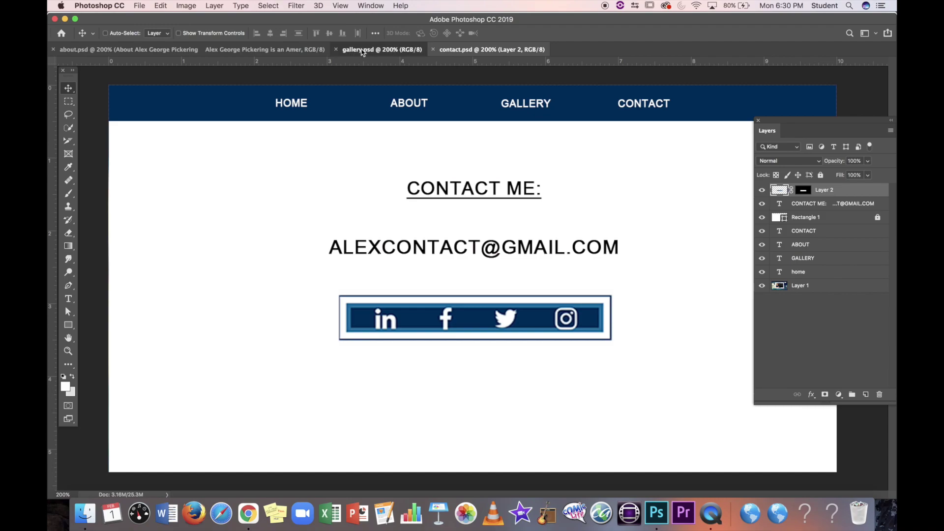
{"action": "left_click", "coordinate": [364, 50]}
{"action": "left_click", "coordinate": [290, 52]}
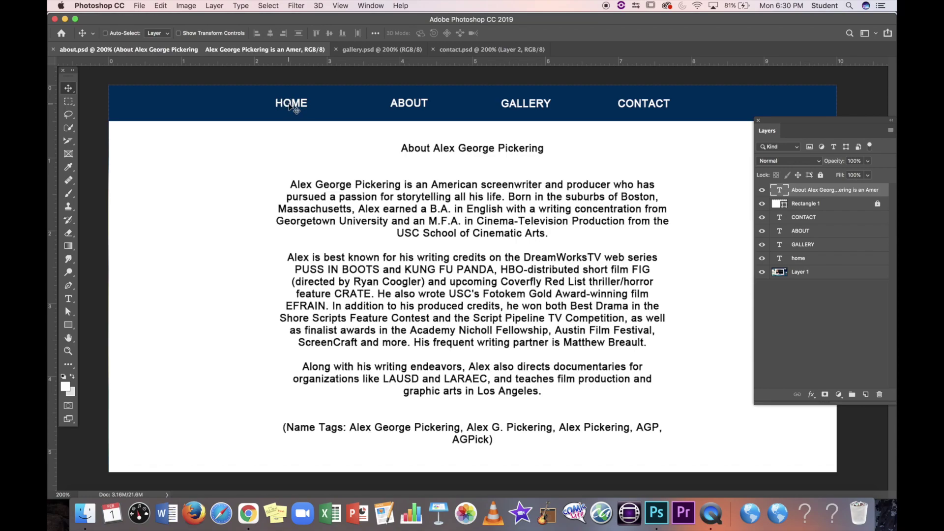
{"action": "left_click", "coordinate": [86, 514]}
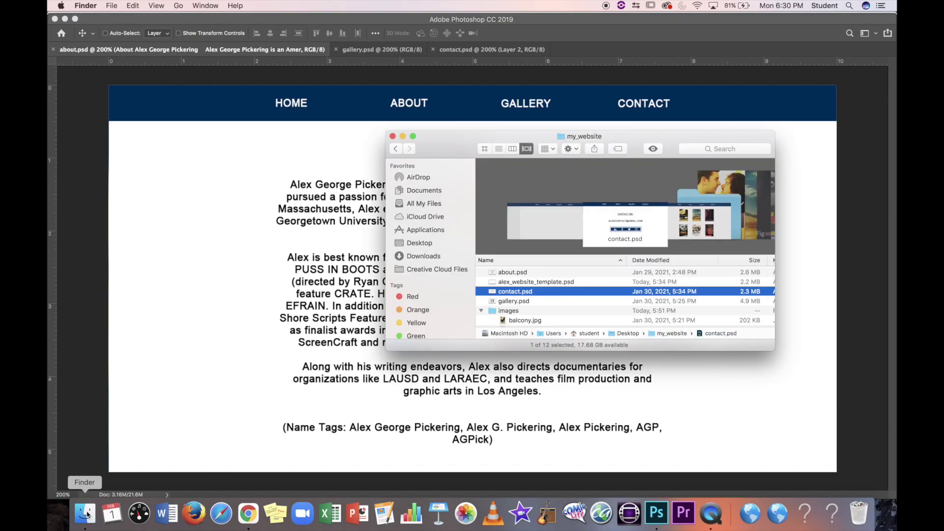
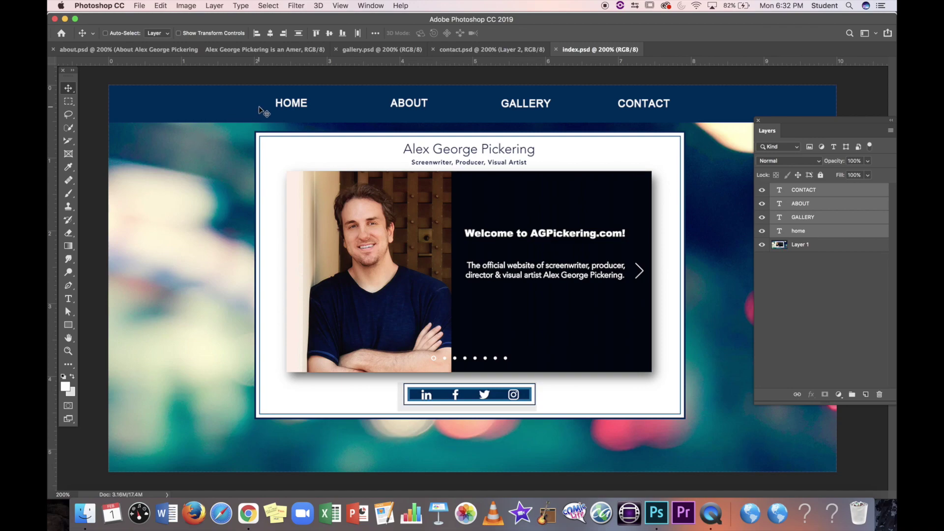
Step: Flip through the about, gallery and contact mockups, then view the my_website folder in Finder
{"action": "left_click", "coordinate": [133, 52]}
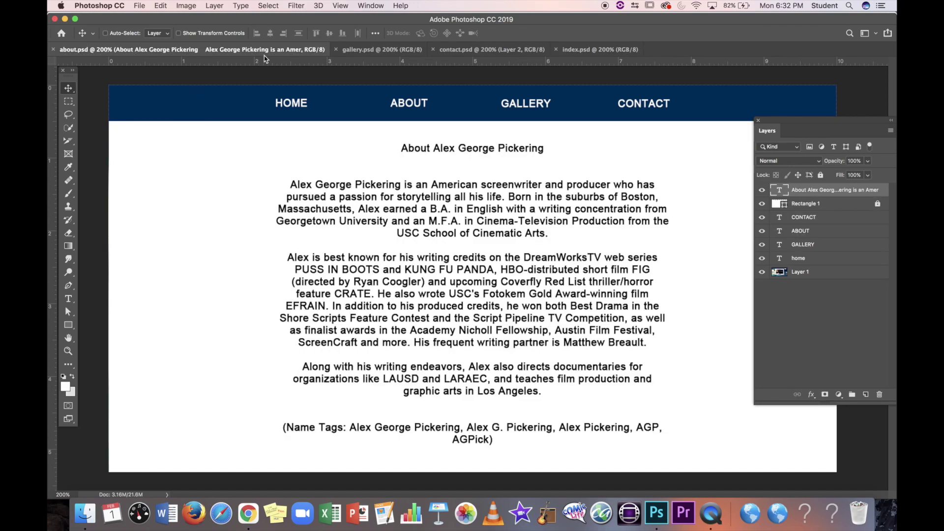
{"action": "left_click", "coordinate": [381, 49]}
{"action": "left_click", "coordinate": [476, 52]}
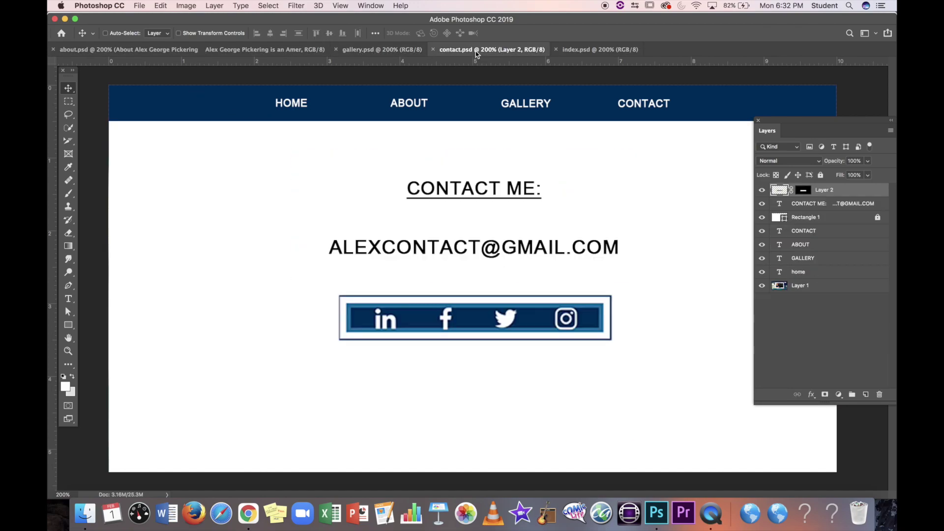
{"action": "left_click", "coordinate": [569, 51]}
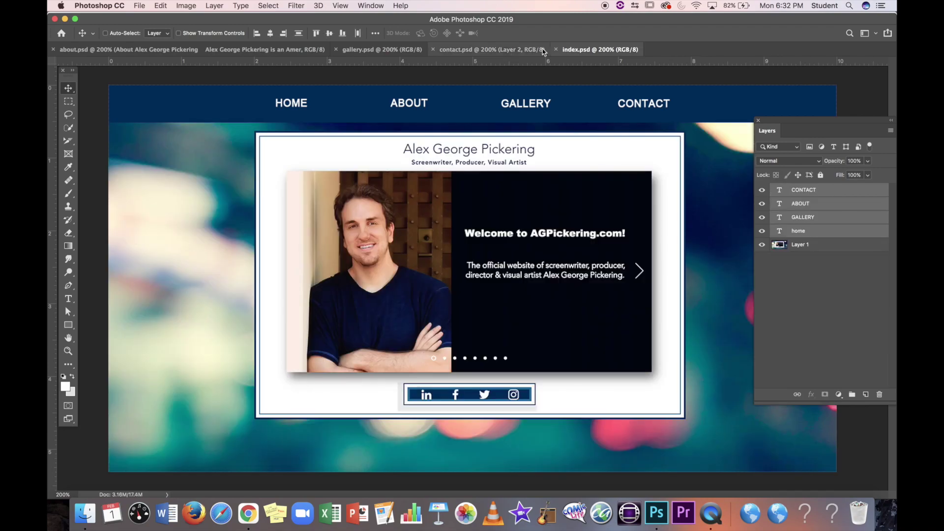
{"action": "left_click", "coordinate": [85, 513]}
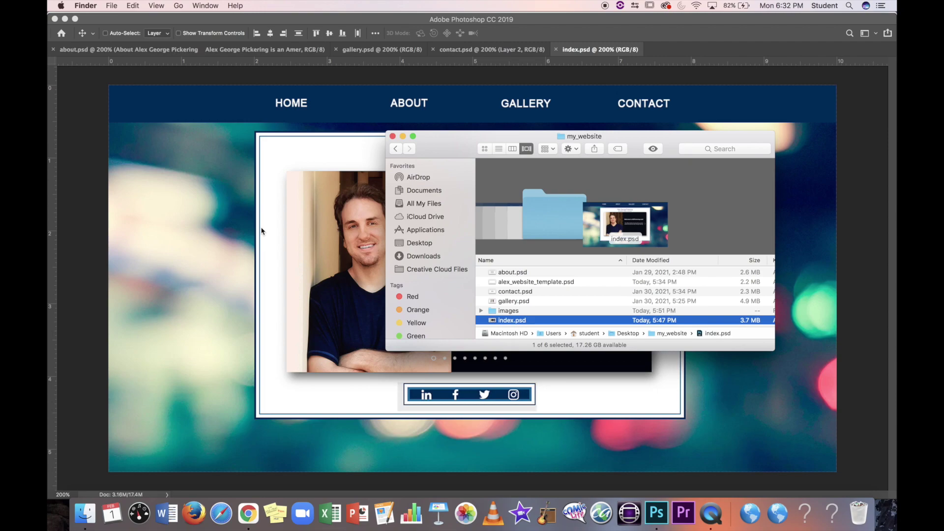
{"action": "left_click", "coordinate": [205, 198]}
Step: Cycle through the about, gallery and contact mockups again, ending on index.psd
{"action": "left_click", "coordinate": [271, 51]}
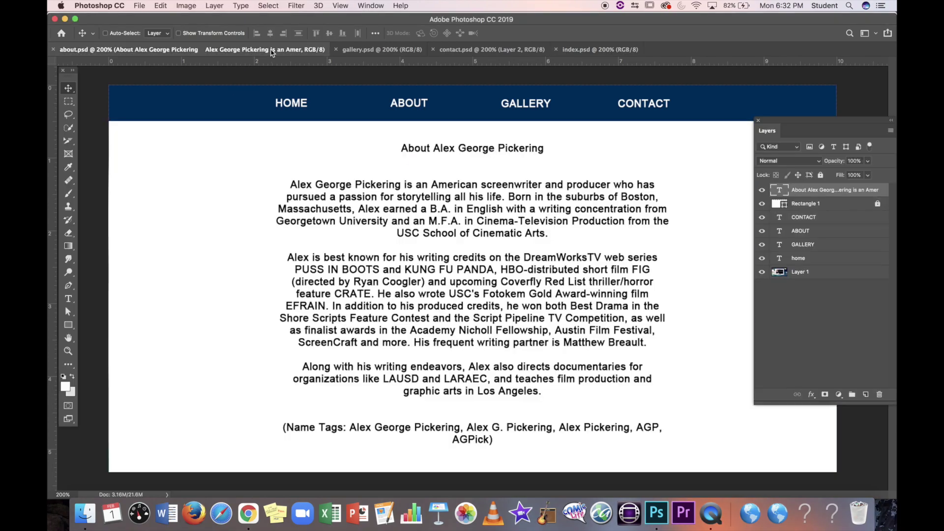
{"action": "left_click", "coordinate": [376, 49]}
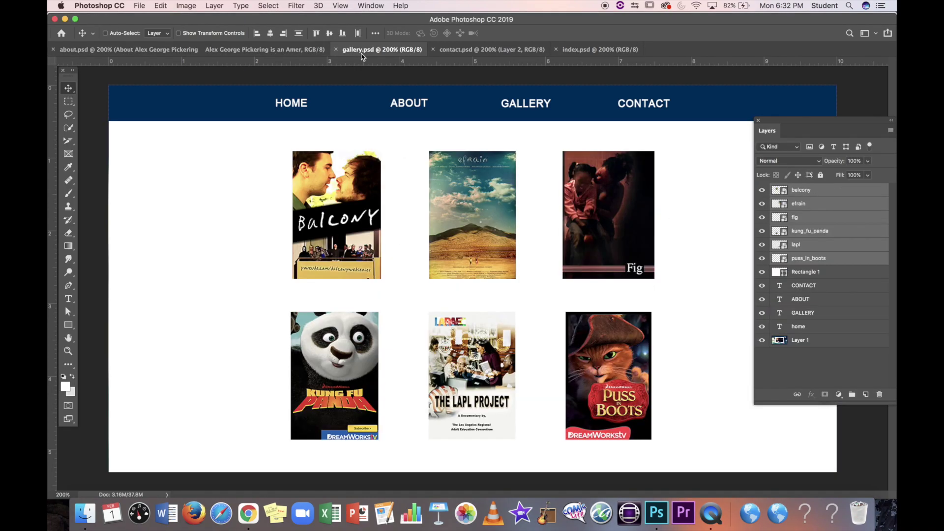
{"action": "left_click", "coordinate": [462, 51]}
{"action": "left_click", "coordinate": [581, 50]}
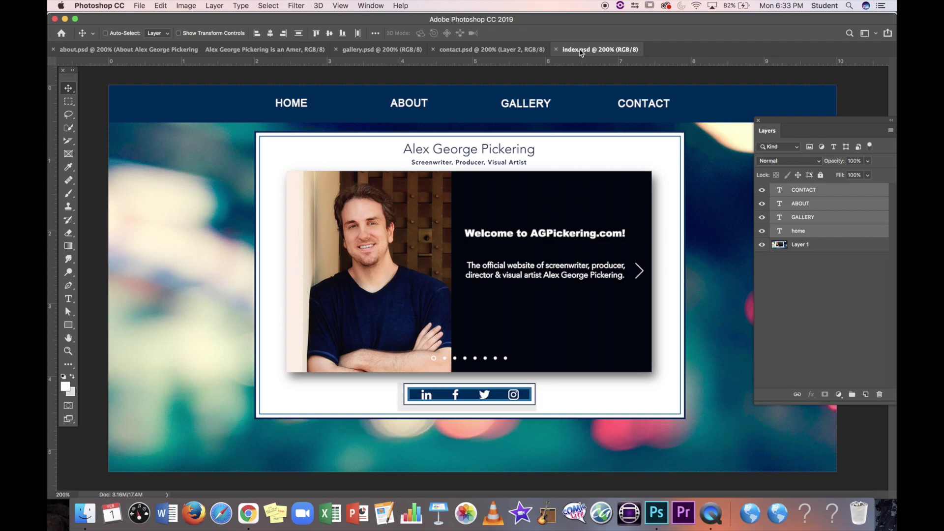
{"action": "left_click", "coordinate": [502, 49]}
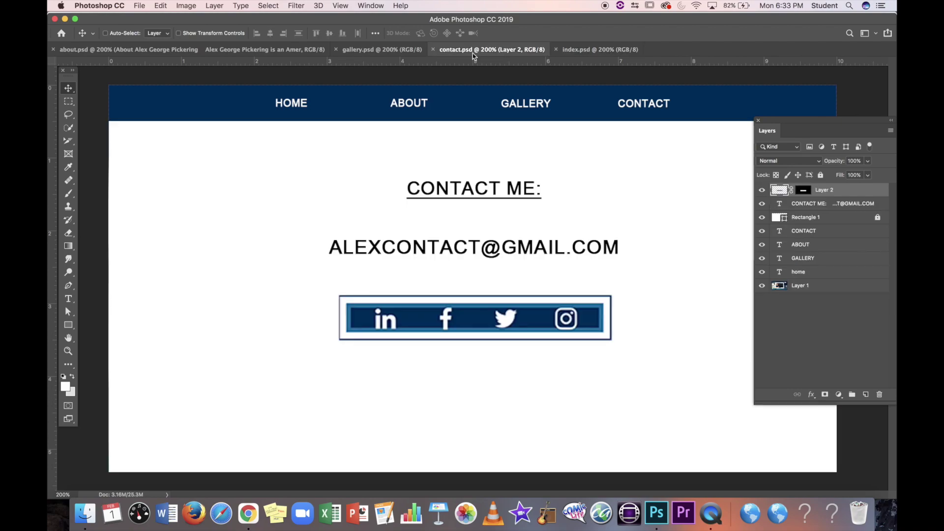
{"action": "left_click", "coordinate": [178, 50]}
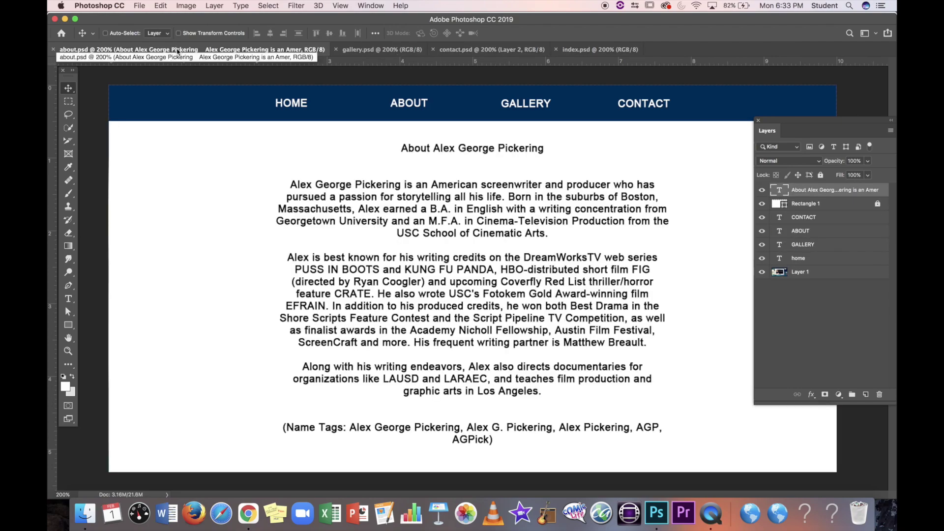
{"action": "left_click", "coordinate": [382, 50]}
{"action": "left_click", "coordinate": [584, 52]}
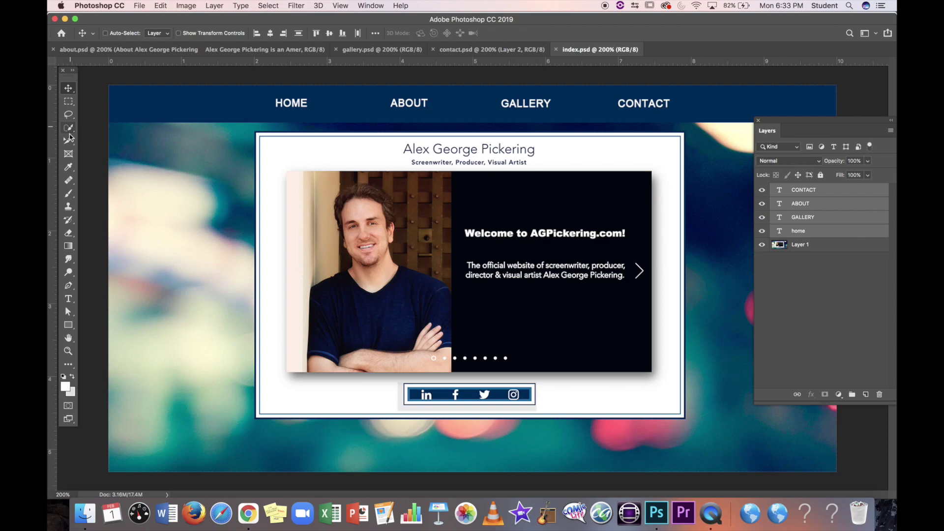
Step: Float and re-dock the Tools panel, then choose the Slice Tool from the crop group
{"action": "left_click_drag", "start_coordinate": [65, 76], "coordinate": [72, 82]}
{"action": "left_click", "coordinate": [79, 158]}
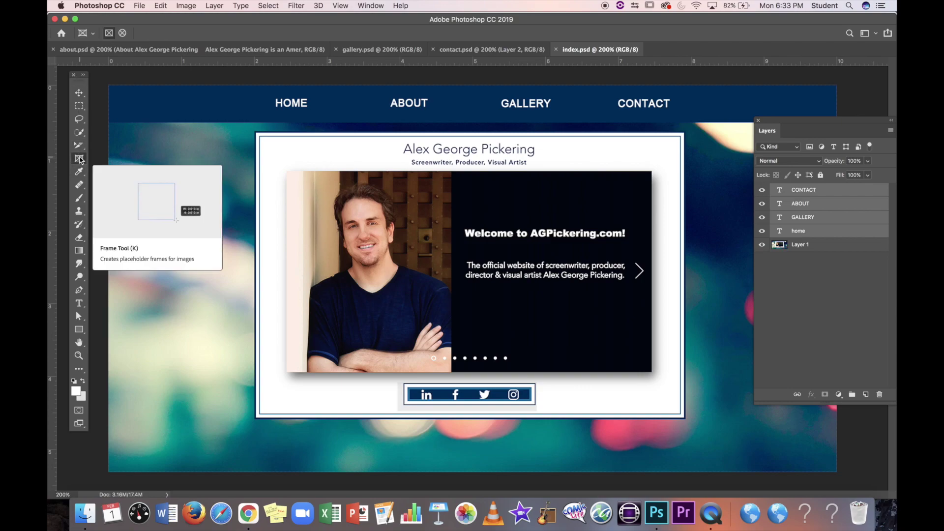
{"action": "left_click", "coordinate": [79, 146]}
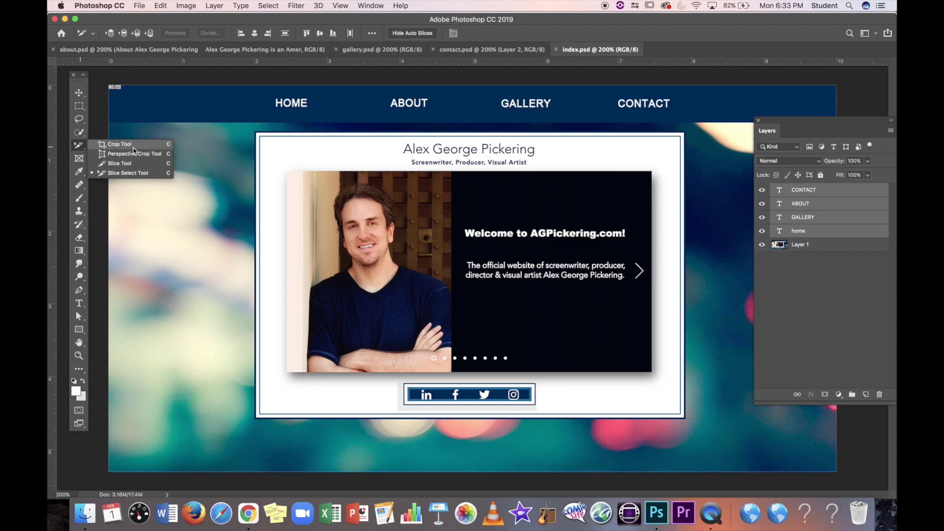
{"action": "left_click", "coordinate": [124, 164]}
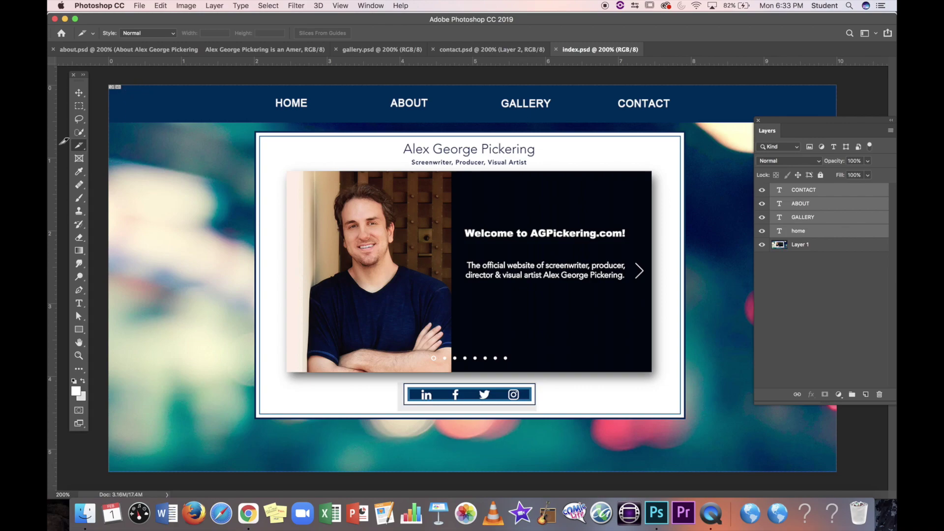
{"action": "left_click", "coordinate": [77, 146]}
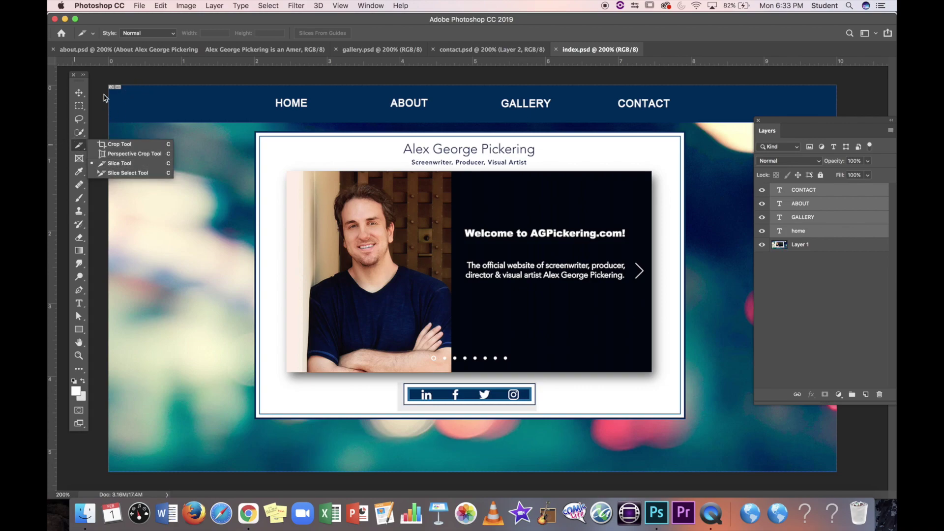
{"action": "left_click", "coordinate": [131, 165]}
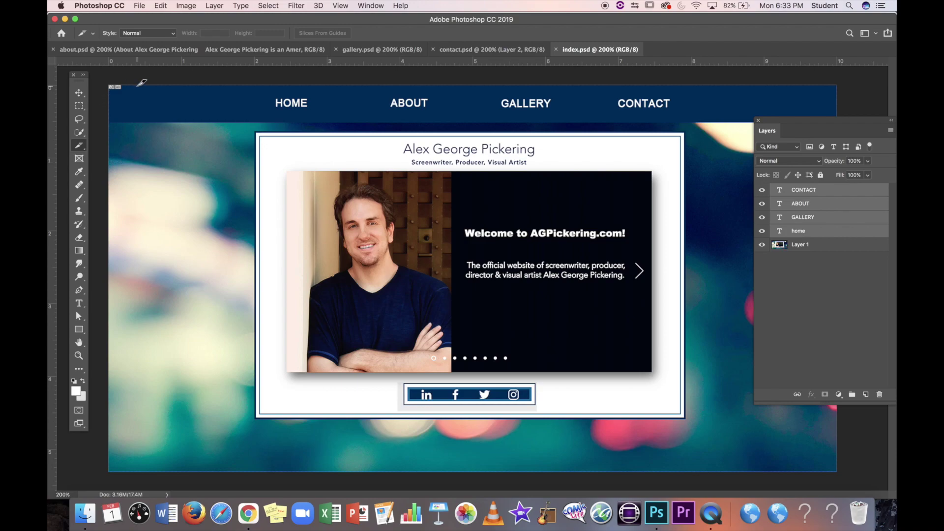
{"action": "left_click", "coordinate": [79, 149]}
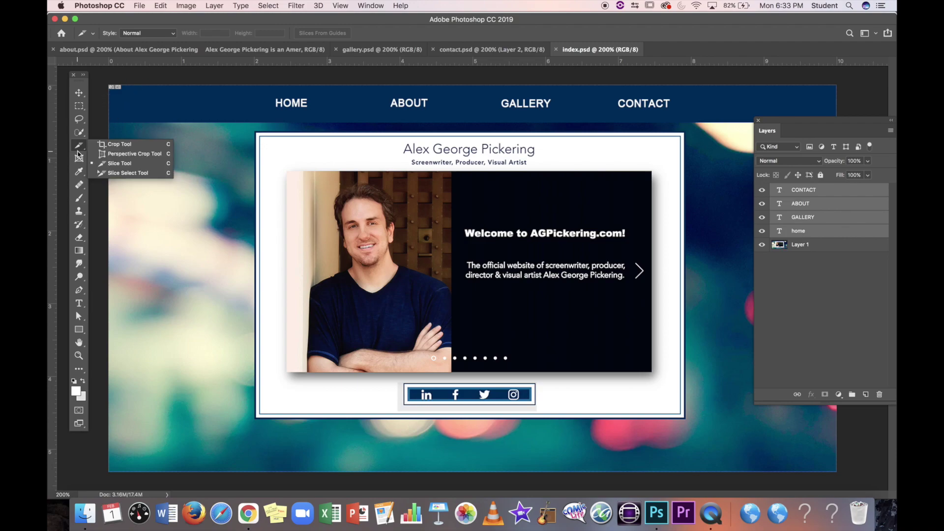
{"action": "left_click", "coordinate": [121, 163]}
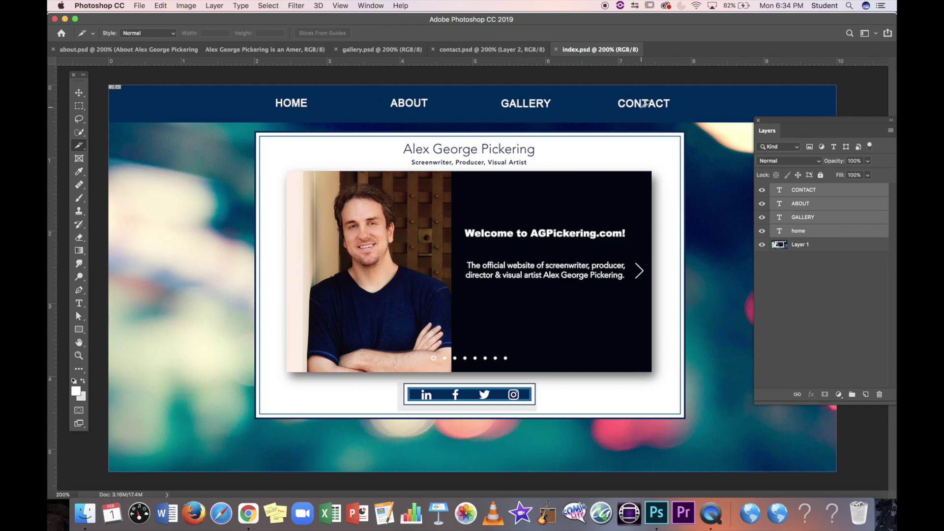
Step: Draw four separate slices around the HOME, ABOUT, GALLERY and CONTACT labels in the top bar
{"action": "left_click_drag", "start_coordinate": [260, 90], "coordinate": [323, 115]}
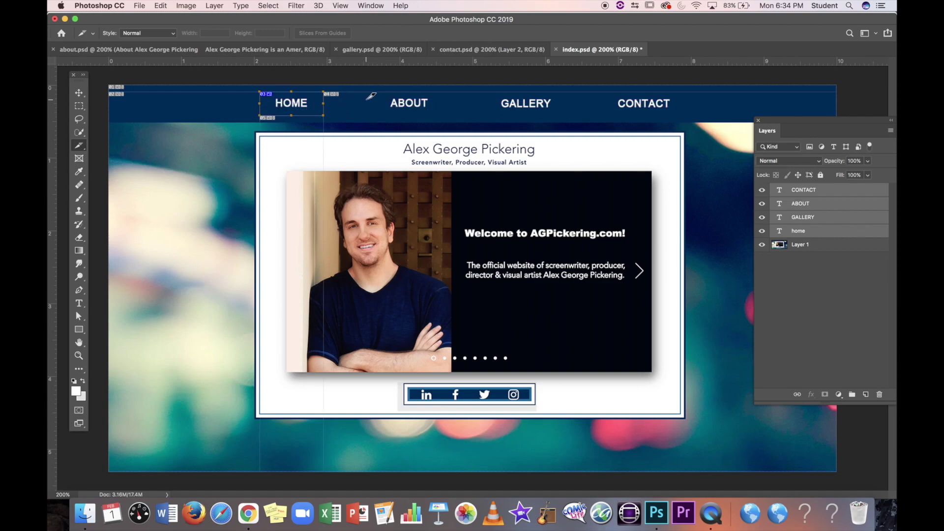
{"action": "left_click_drag", "start_coordinate": [382, 91], "coordinate": [436, 115]}
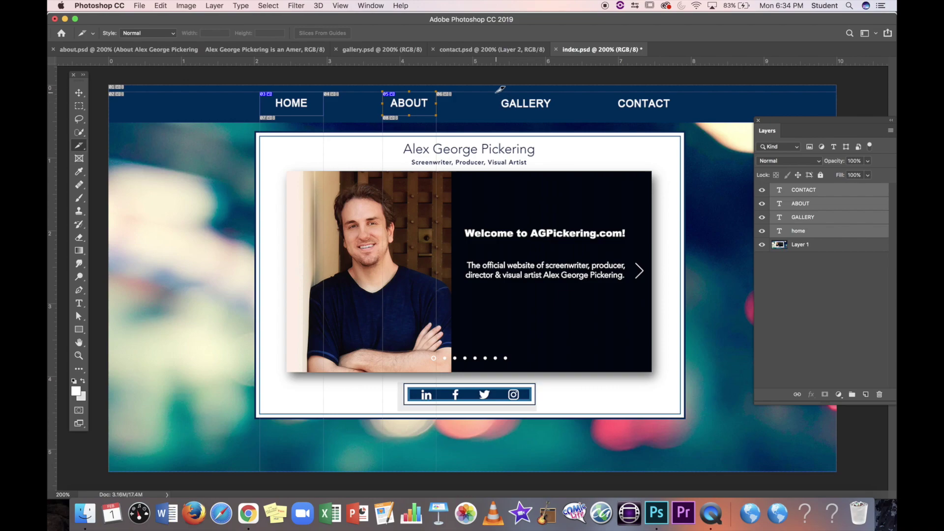
{"action": "left_click_drag", "start_coordinate": [495, 91], "coordinate": [558, 116]}
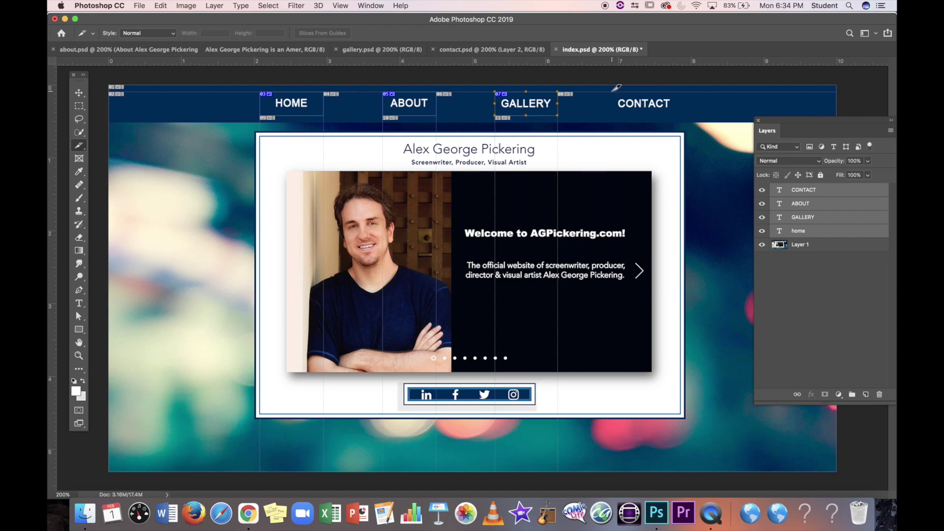
{"action": "left_click_drag", "start_coordinate": [612, 91], "coordinate": [678, 115]}
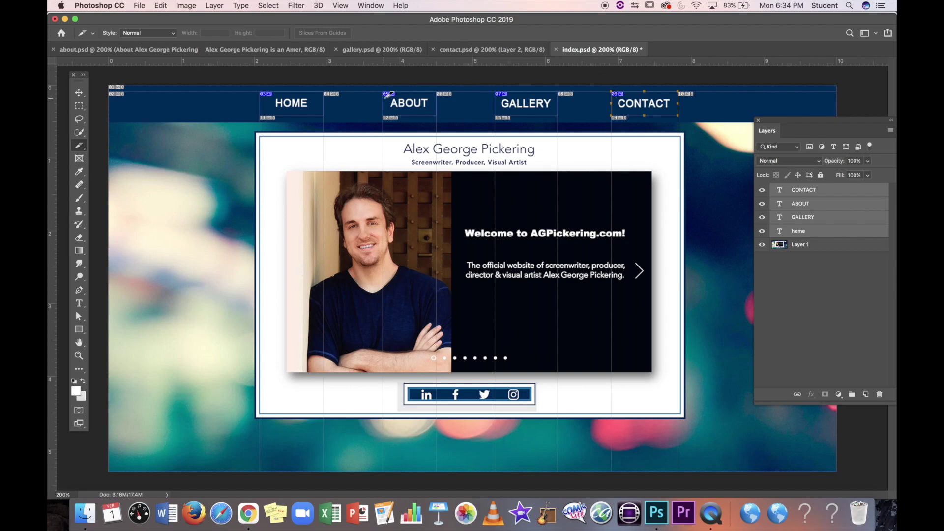
{"action": "left_click", "coordinate": [79, 146]}
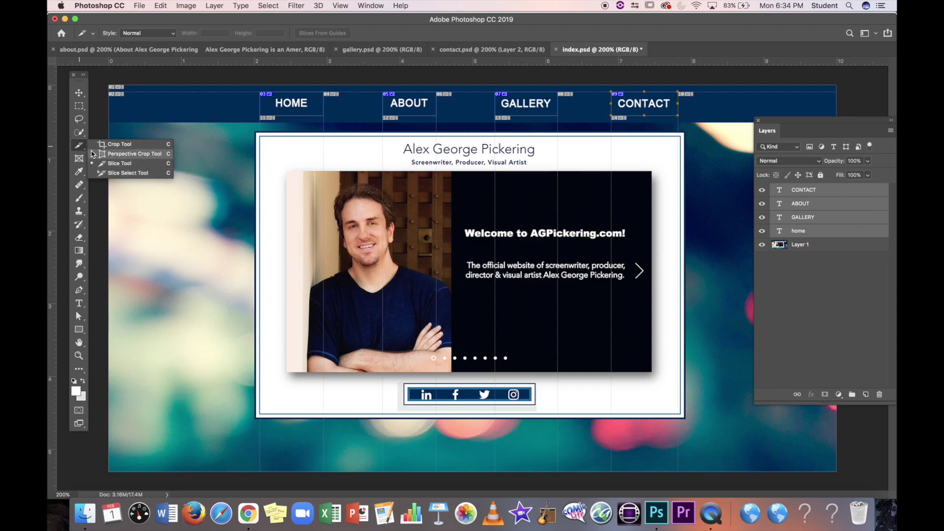
Step: Open the HOME slice's options with Slice Select and name it home
{"action": "left_click", "coordinate": [117, 173]}
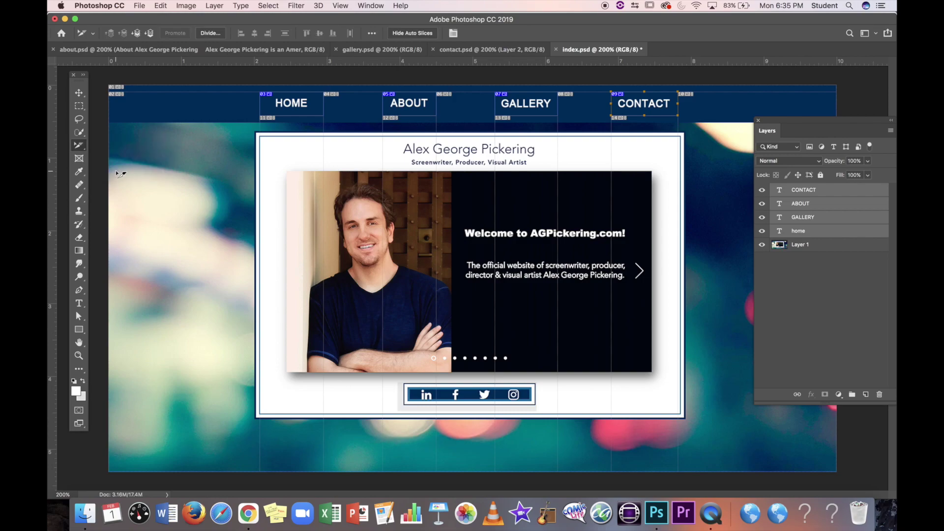
{"action": "double_click", "coordinate": [291, 104]}
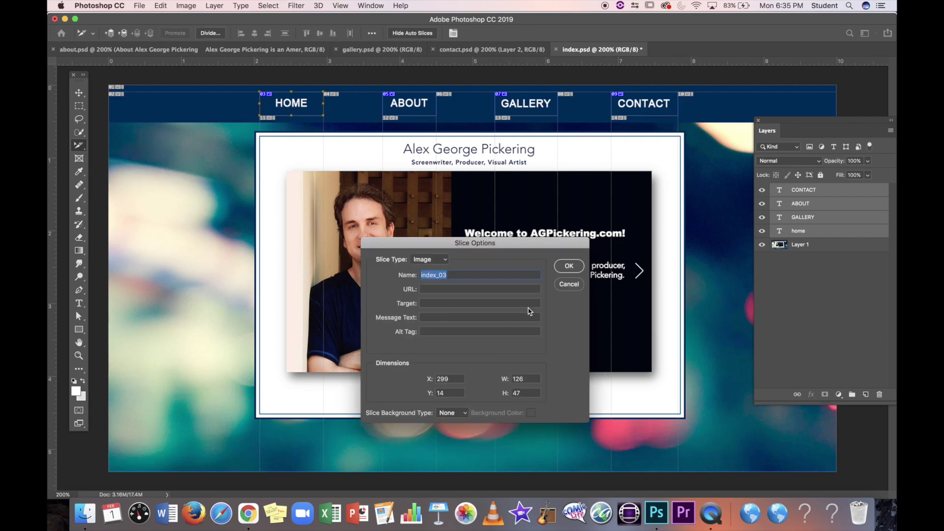
{"action": "left_click_drag", "start_coordinate": [492, 240], "coordinate": [549, 128]}
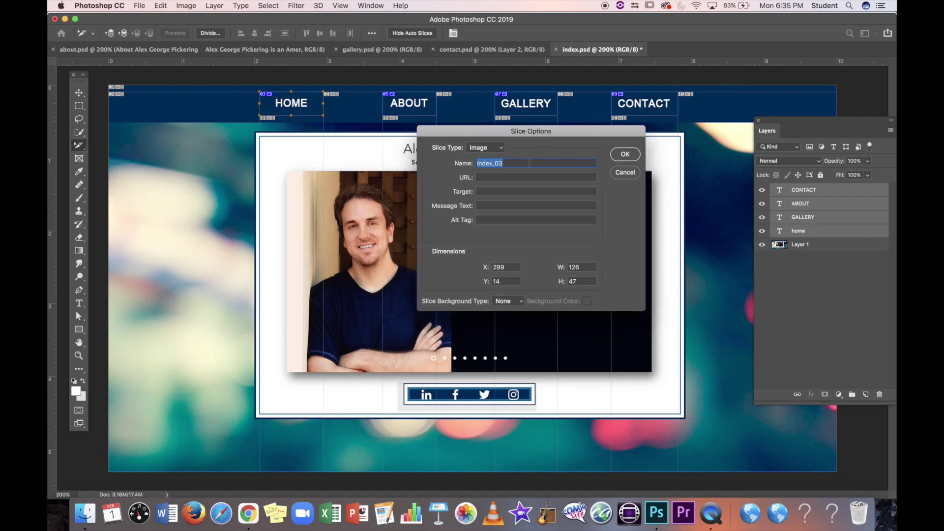
{"action": "type", "text": "H"}
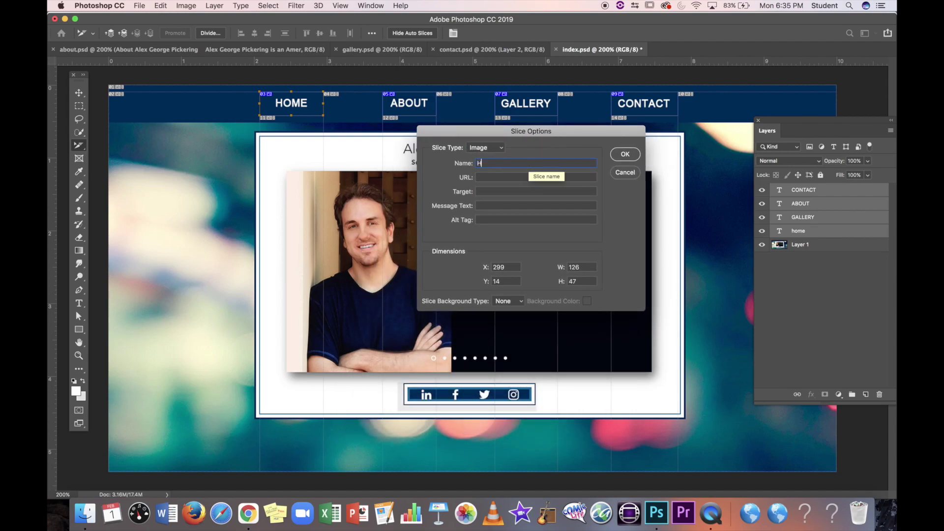
{"action": "type", "text": "ome"}
{"action": "key", "text": "BackSpace"}
{"action": "key", "text": "BackSpace"}
{"action": "key", "text": "BackSpace"}
{"action": "key", "text": "BackSpace"}
{"action": "type", "text": "home"}
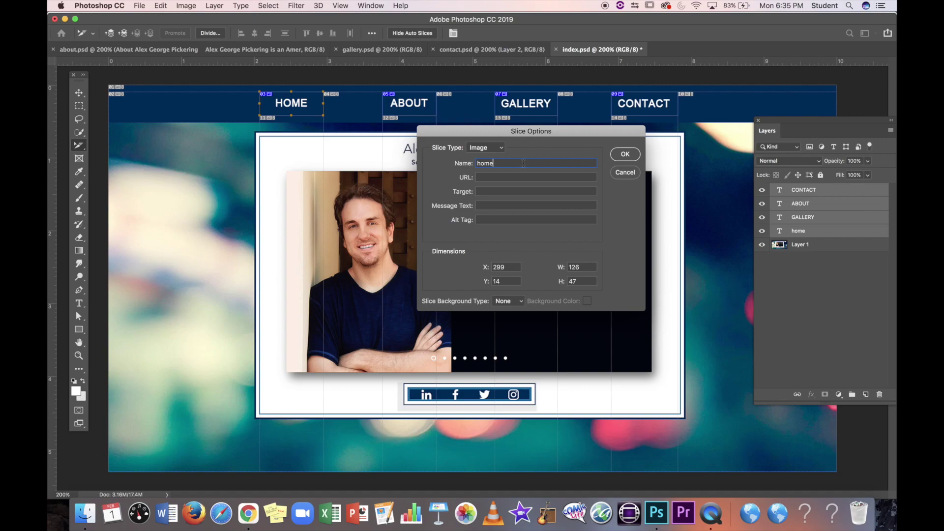
Step: Set the HOME slice URL to index.hmtl and replace target _blank with _self
{"action": "left_click", "coordinate": [479, 181]}
{"action": "type", "text": "index.hmtl"}
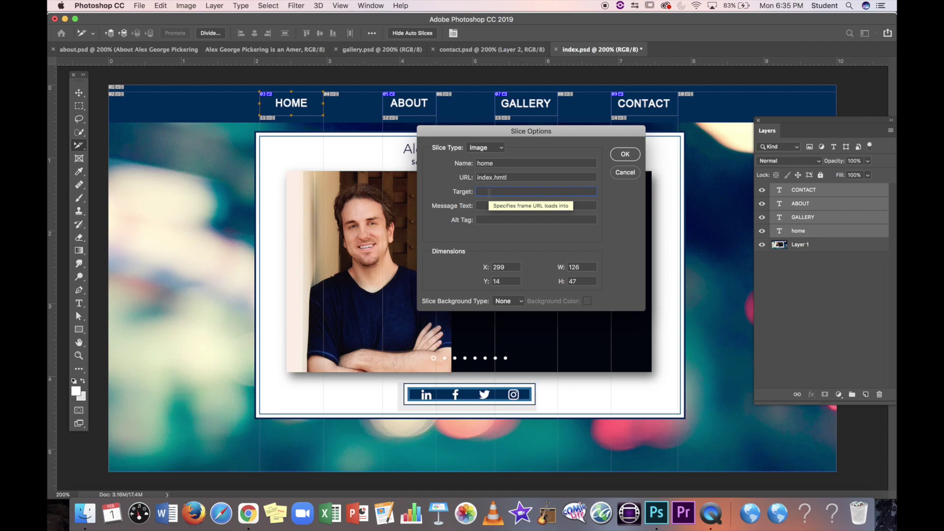
{"action": "type", "text": "_blank"}
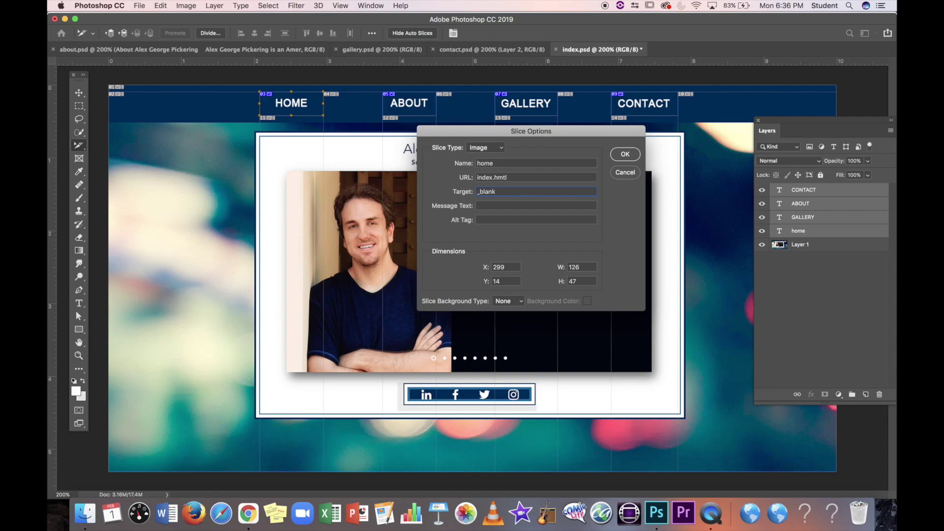
{"action": "key", "text": "BackSpace"}
{"action": "key", "text": "BackSpace"}
{"action": "key", "text": "BackSpace"}
{"action": "key", "text": "BackSpace"}
{"action": "key", "text": "BackSpace"}
{"action": "key", "text": "BackSpace"}
{"action": "type", "text": "_self"}
{"action": "left_click", "coordinate": [484, 220]}
Step: Link the ABOUT slice as about / about.html / _self, then enter gallery, gallery.html, _self for GALLERY
{"action": "left_click", "coordinate": [625, 154]}
{"action": "double_click", "coordinate": [422, 98]}
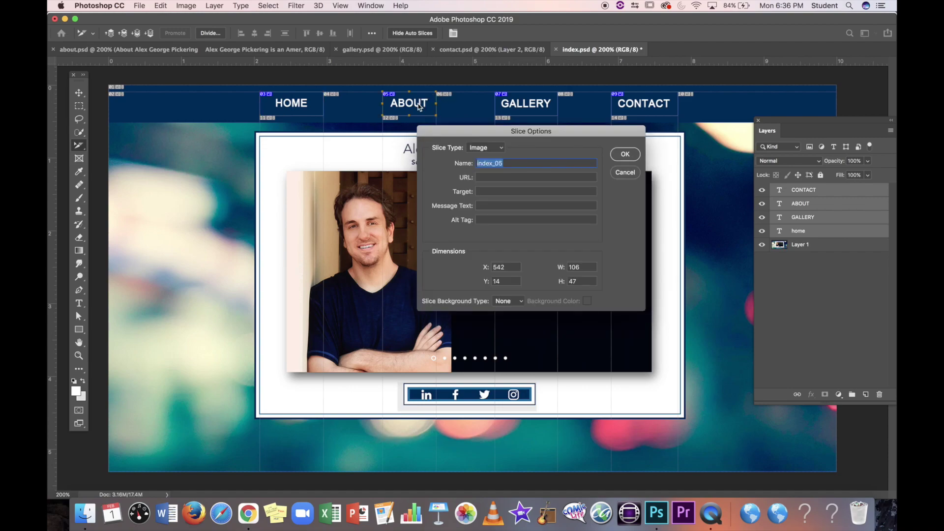
{"action": "type", "text": "about"}
{"action": "left_click", "coordinate": [510, 178]}
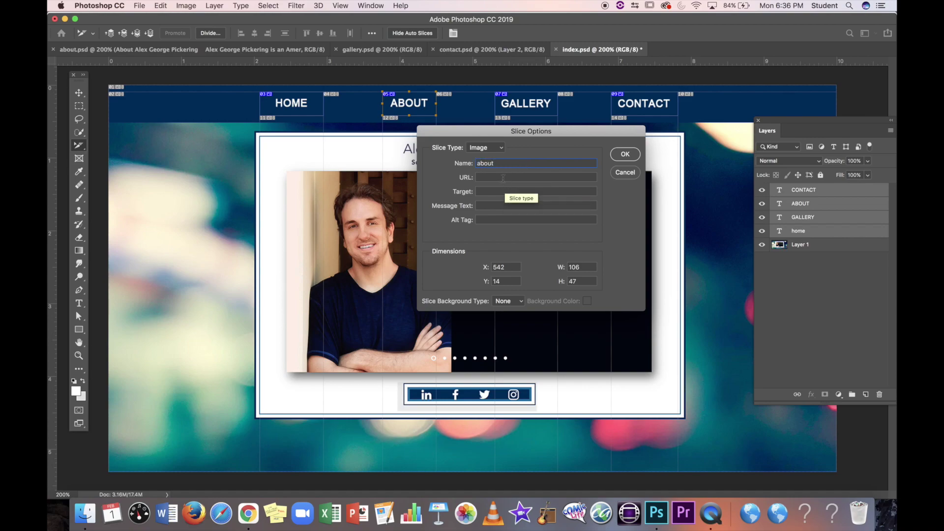
{"action": "type", "text": "about.html"}
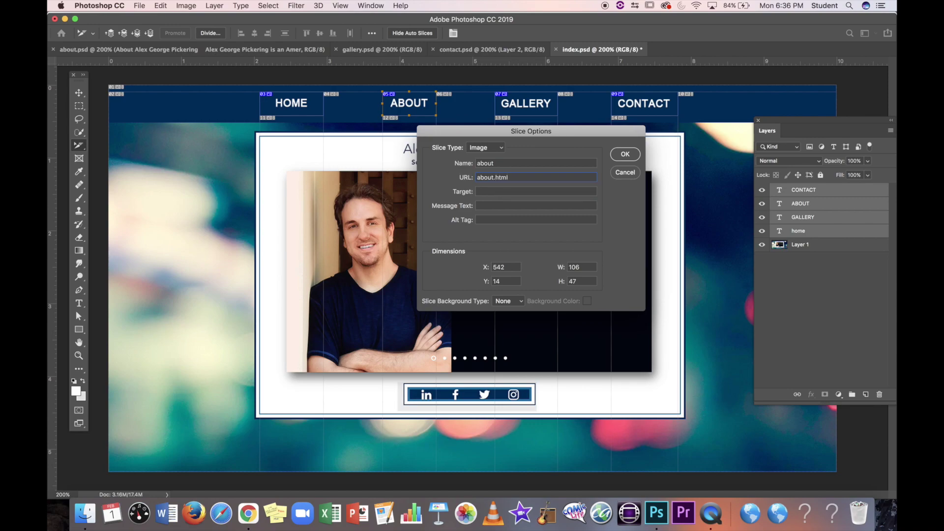
{"action": "left_click", "coordinate": [500, 190]}
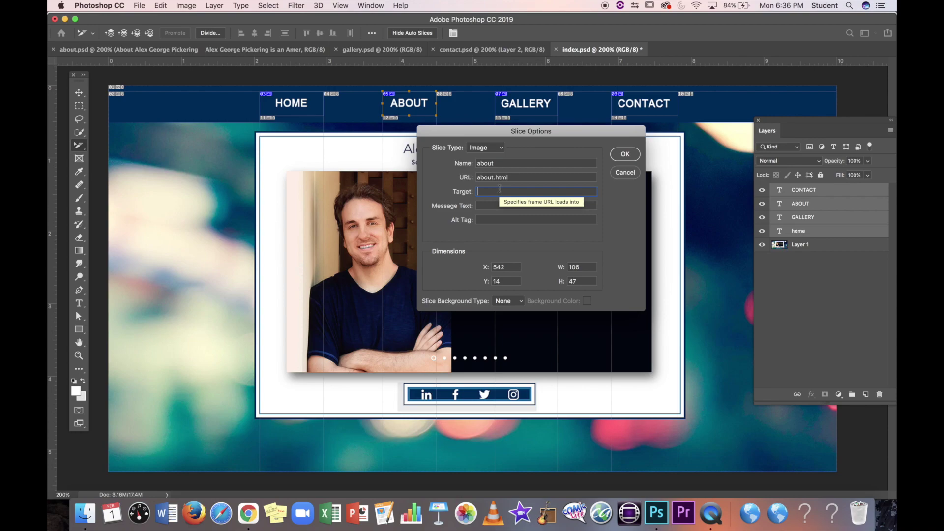
{"action": "type", "text": "_self"}
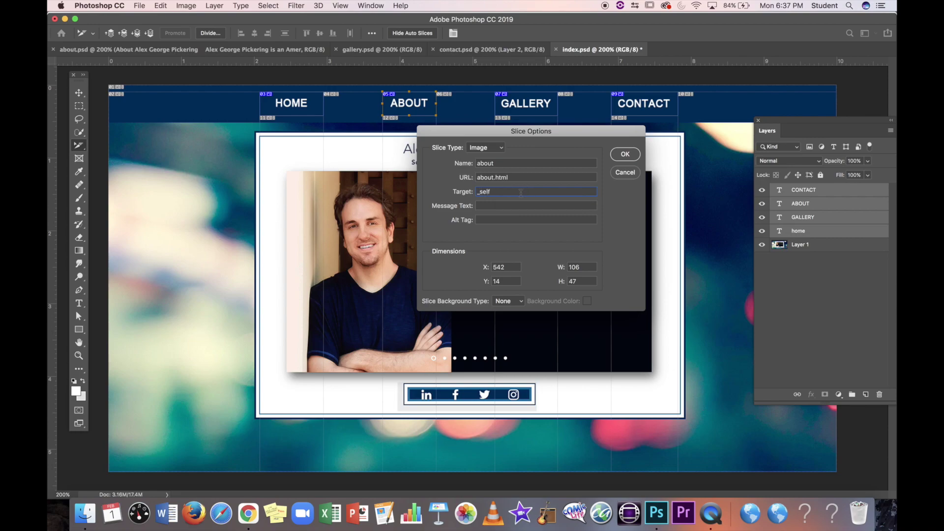
{"action": "key", "text": "super+a"}
{"action": "key", "text": "Tab"}
{"action": "left_click", "coordinate": [625, 154]}
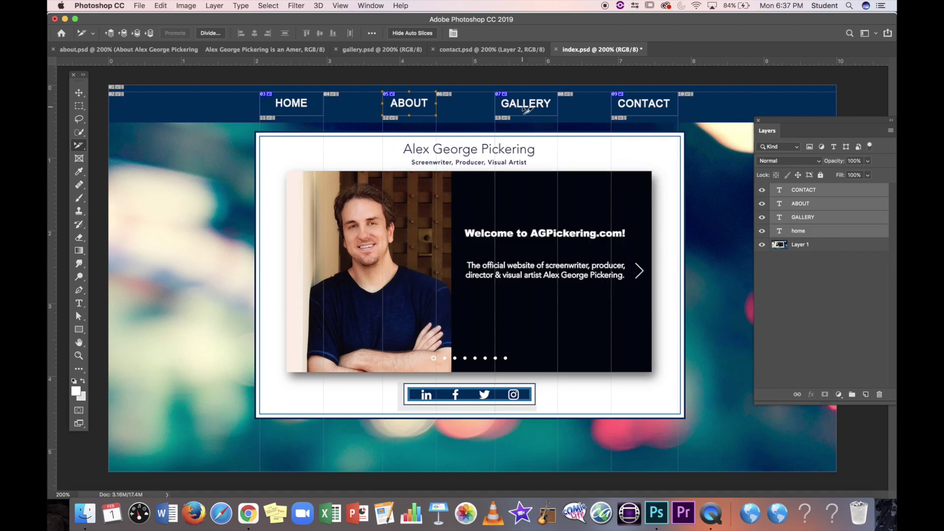
{"action": "double_click", "coordinate": [524, 111]}
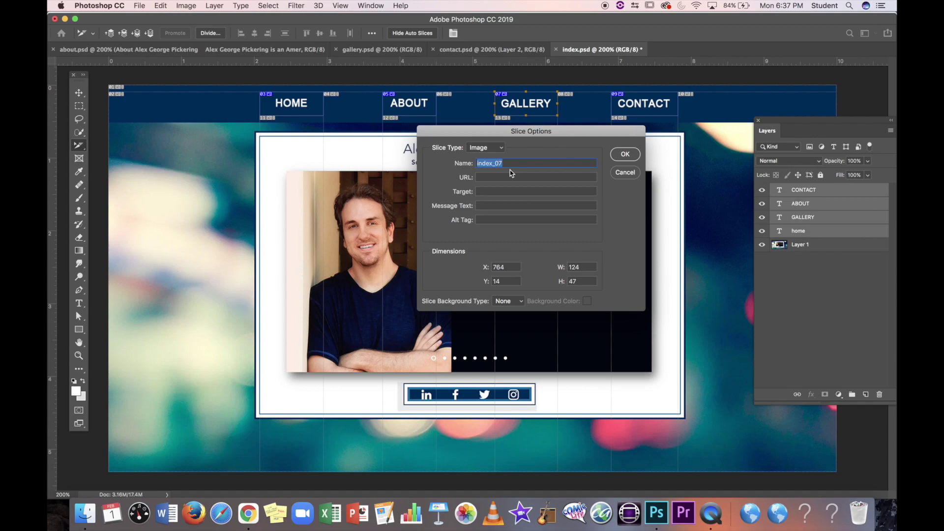
{"action": "type", "text": "gallery"}
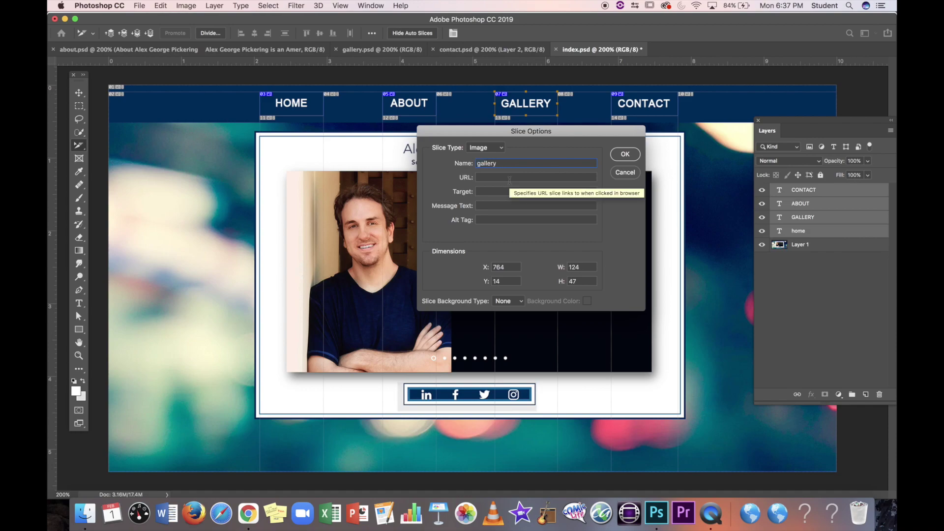
{"action": "type", "text": "gallery.html"}
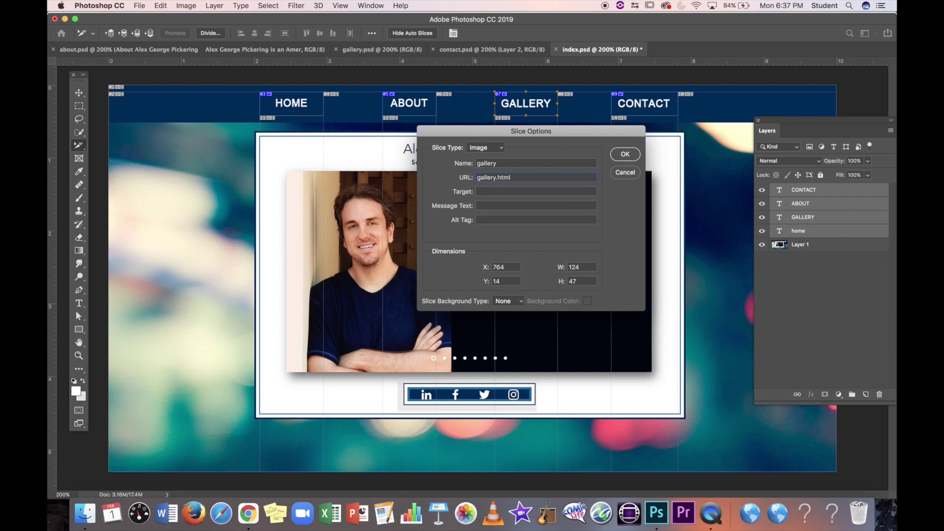
{"action": "type", "text": "_self"}
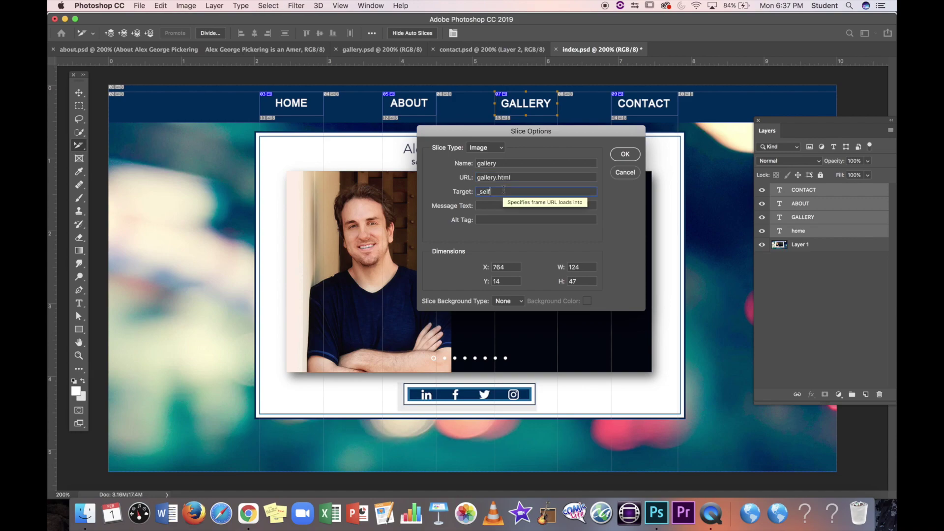
Step: Confirm GALLERY, then give the CONTACT slice name contact, URL contact.hmtl, target _self
{"action": "left_click", "coordinate": [624, 156]}
{"action": "double_click", "coordinate": [644, 105]}
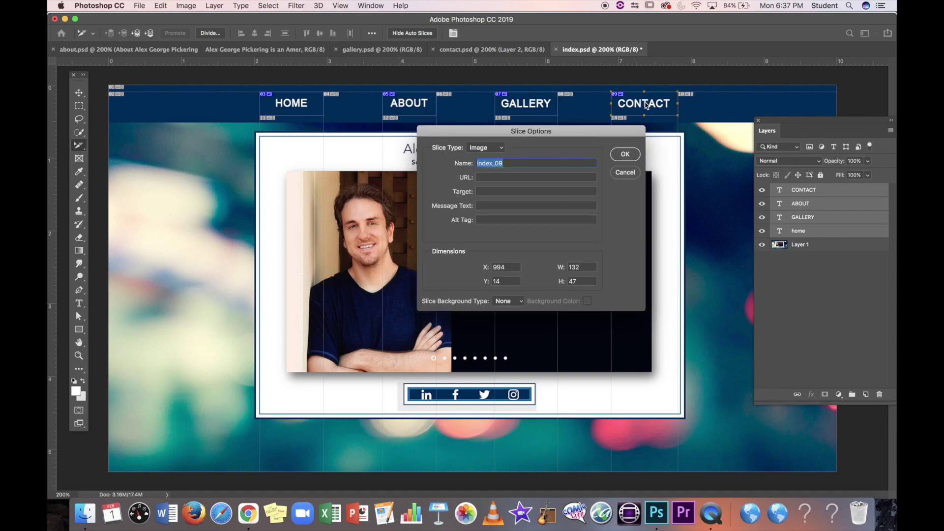
{"action": "type", "text": "contac"}
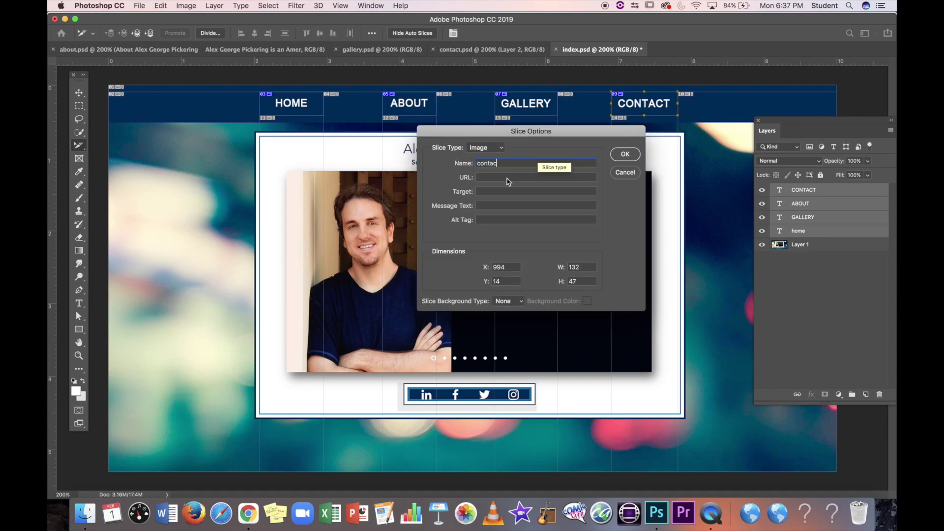
{"action": "type", "text": "tcontact.hmtl"}
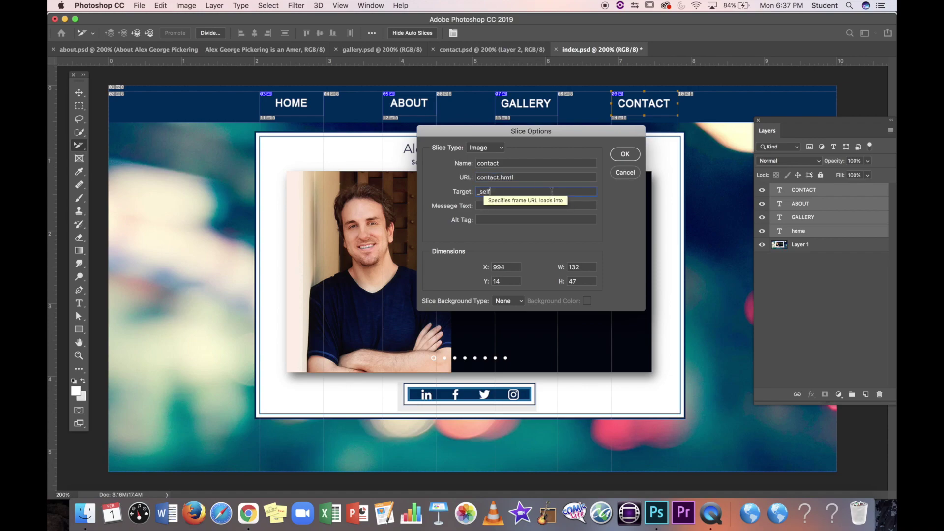
{"action": "type", "text": "_self"}
{"action": "left_click", "coordinate": [626, 154]}
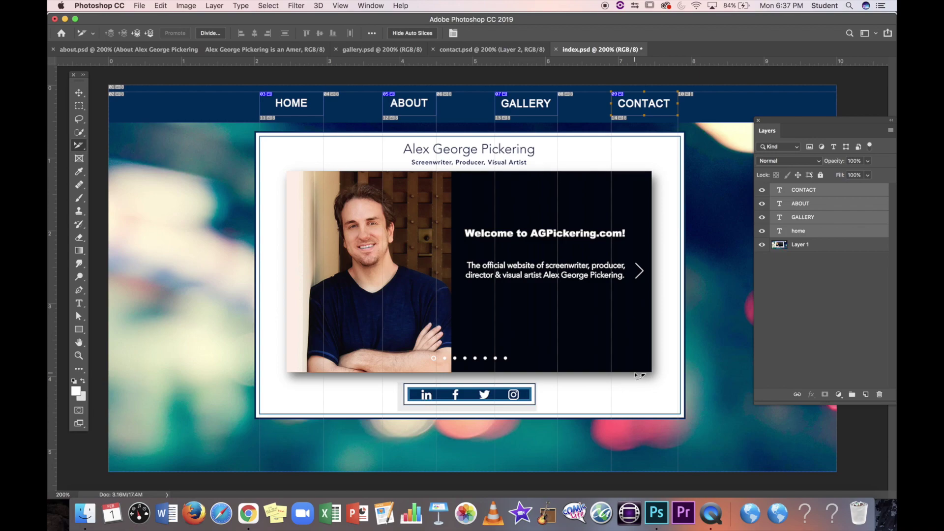
Step: Zoom in to select the slice over the LinkedIn icon, zoom back out, and pick the Slice Tool
{"action": "key", "text": "super+equal"}
{"action": "key", "text": "super+equal"}
{"action": "key", "text": "super+equal"}
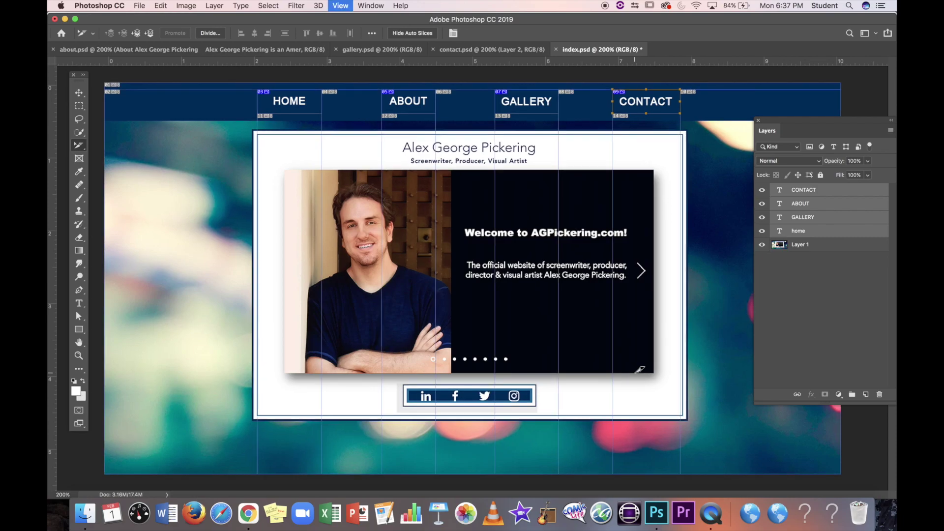
{"action": "scroll", "coordinate": [640, 376], "scroll_direction": "down", "scroll_amount": 2}
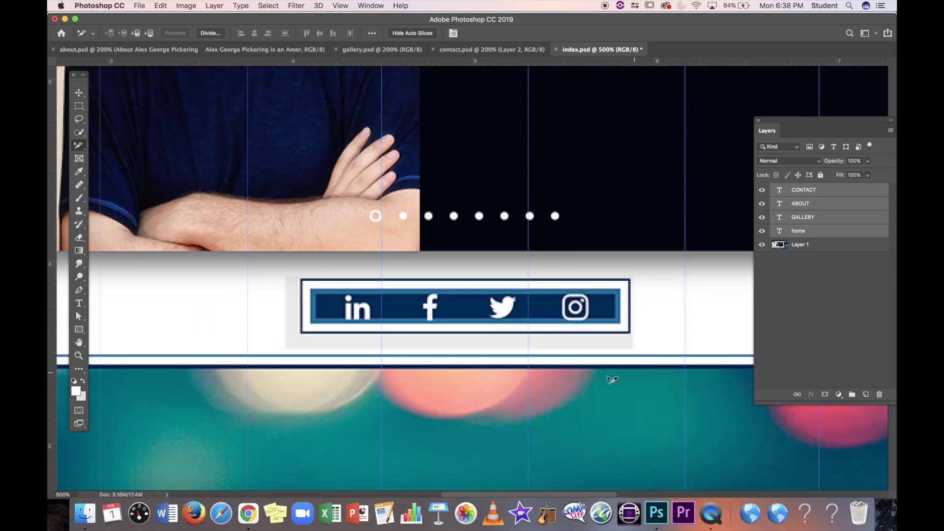
{"action": "left_click", "coordinate": [338, 295]}
{"action": "key", "text": "super+equal"}
{"action": "key", "text": "super+minus"}
{"action": "key", "text": "super+minus"}
{"action": "key", "text": "super+minus"}
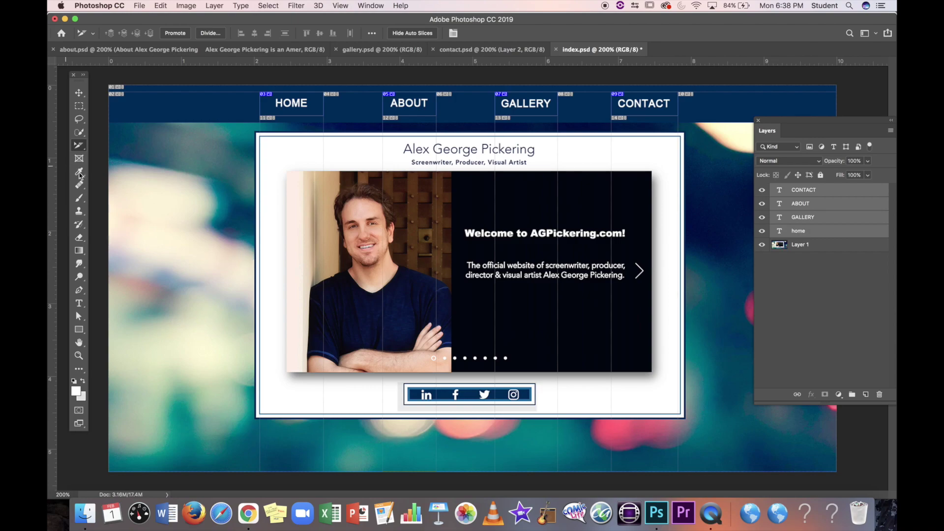
{"action": "left_click", "coordinate": [81, 146]}
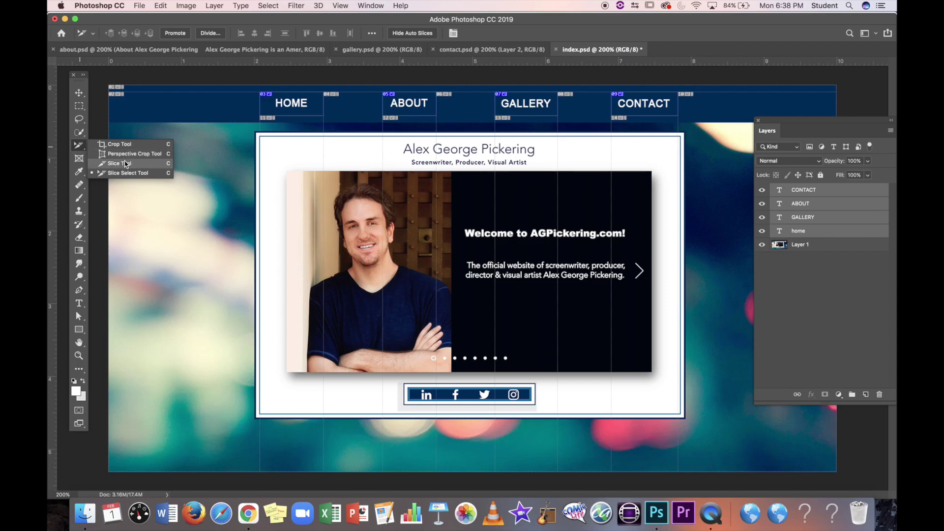
{"action": "left_click", "coordinate": [122, 163]}
Step: Draw slices around the LinkedIn, Facebook, Twitter and Instagram footer icons
{"action": "key", "text": "super+plus"}
{"action": "key", "text": "super+plus"}
{"action": "key", "text": "super+plus"}
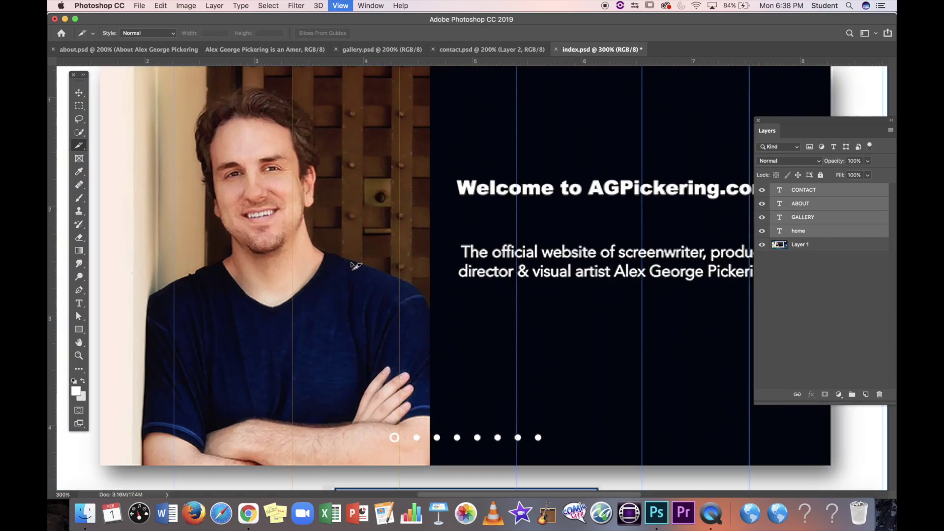
{"action": "scroll", "coordinate": [358, 258], "scroll_direction": "down", "scroll_amount": 3}
{"action": "scroll", "coordinate": [358, 258], "scroll_direction": "left", "scroll_amount": 2}
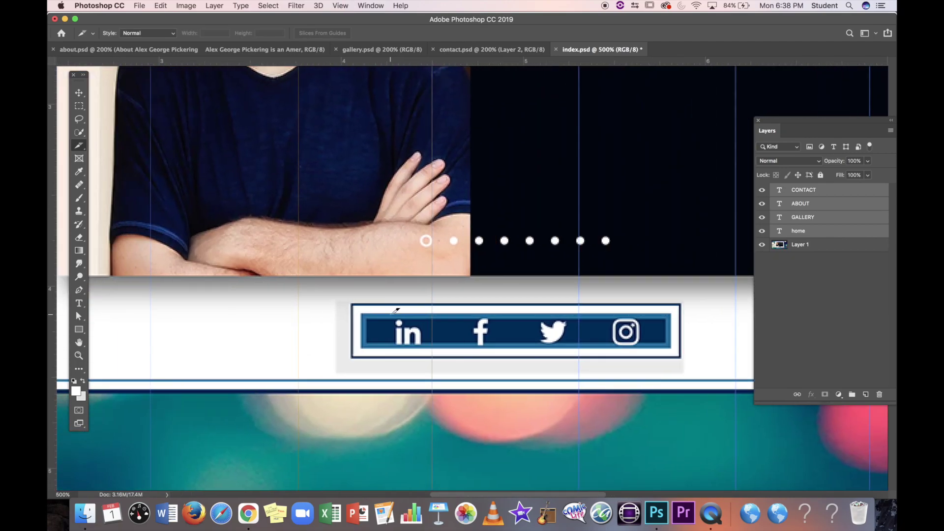
{"action": "left_click_drag", "start_coordinate": [386, 318], "coordinate": [432, 348]}
{"action": "left_click_drag", "start_coordinate": [469, 317], "coordinate": [498, 348]}
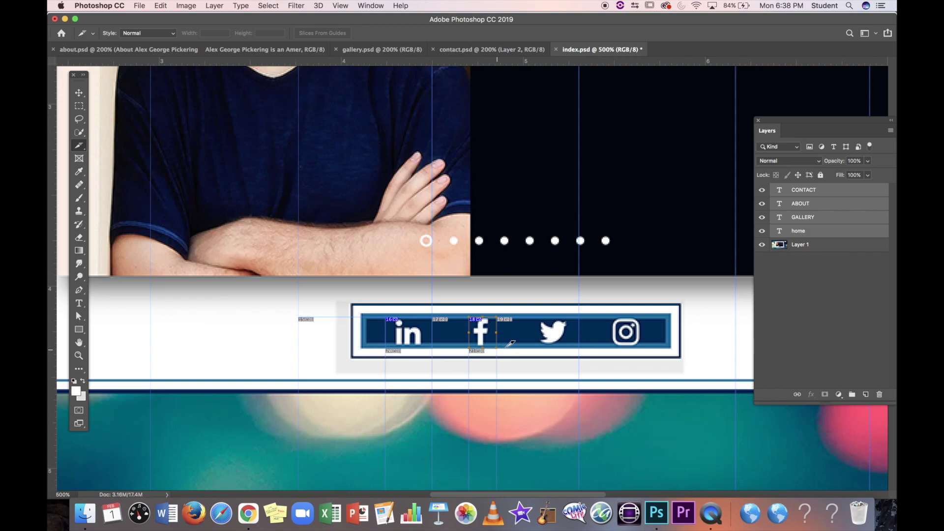
{"action": "left_click_drag", "start_coordinate": [534, 318], "coordinate": [570, 348]}
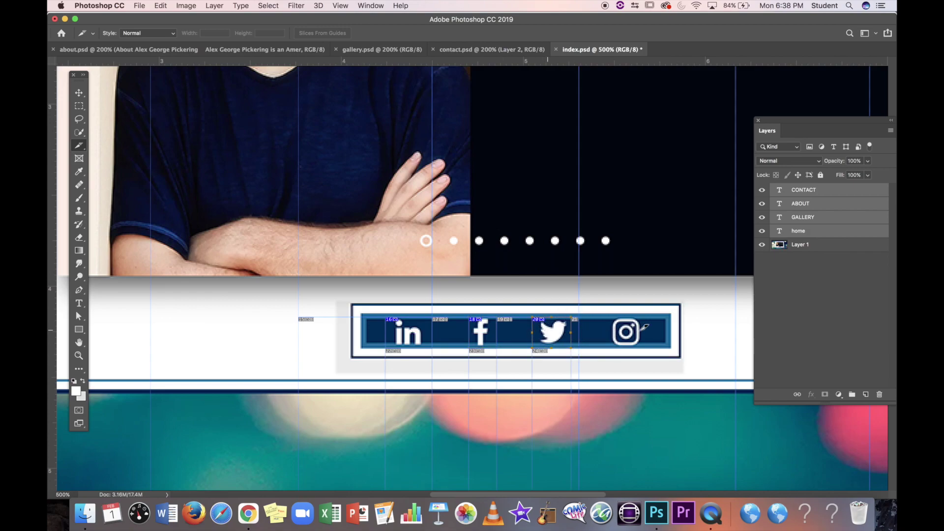
{"action": "left_click_drag", "start_coordinate": [605, 317], "coordinate": [649, 349]}
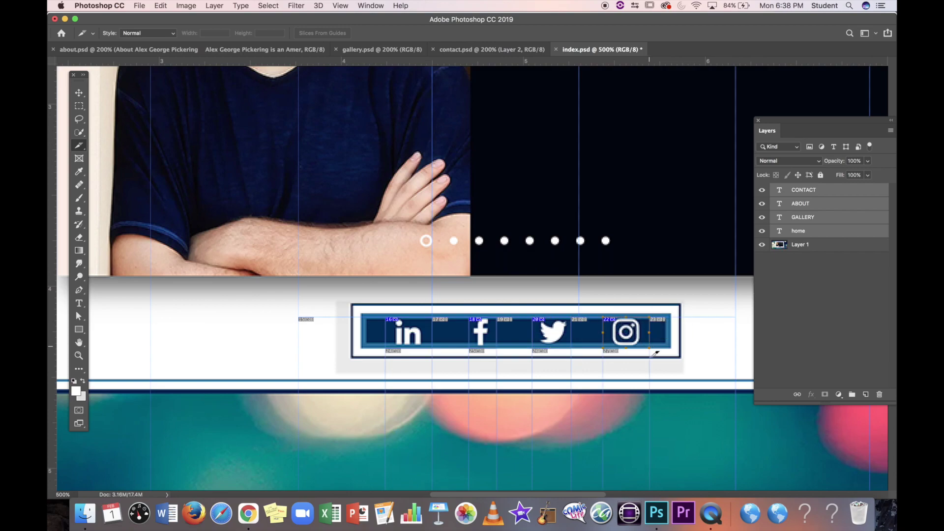
Step: With the Slice Select Tool, extend the Facebook slice's left edge slightly left
{"action": "right_click", "coordinate": [79, 145]}
{"action": "left_click", "coordinate": [118, 172]}
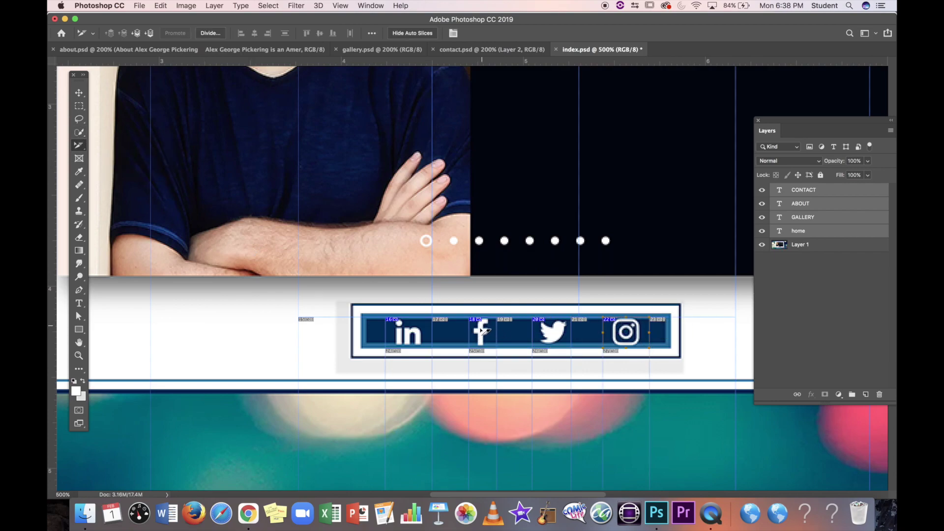
{"action": "left_click", "coordinate": [472, 332]}
{"action": "left_click_drag", "start_coordinate": [470, 331], "coordinate": [465, 331]}
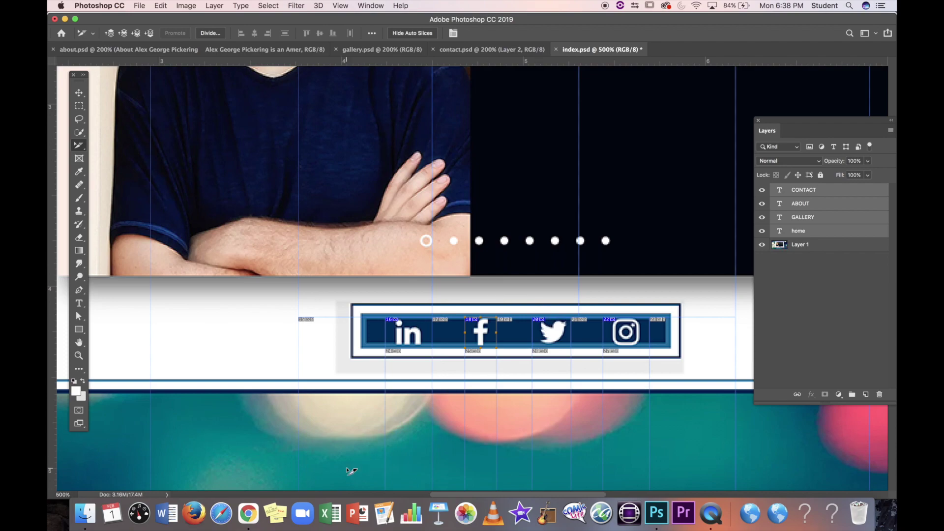
Step: Open the Twitter profile page in a new Chrome tab and select its web address
{"action": "left_click", "coordinate": [249, 515]}
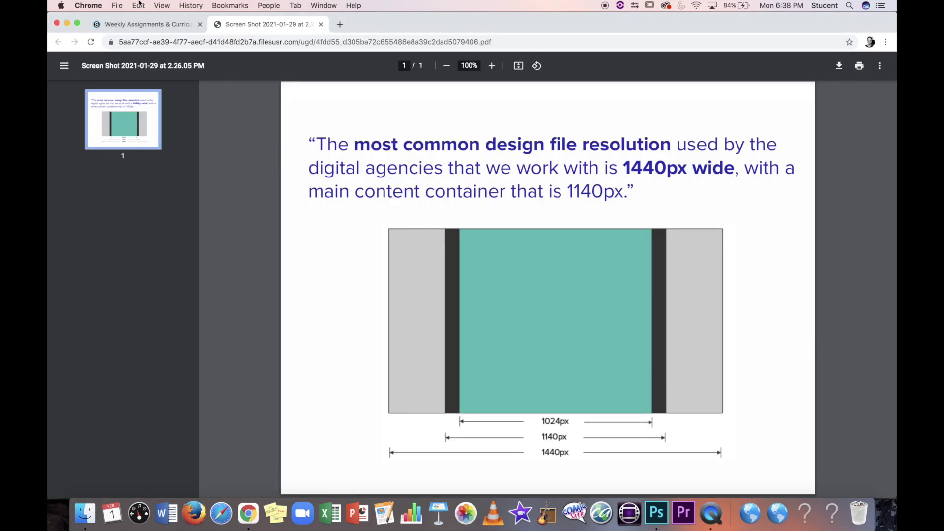
{"action": "left_click", "coordinate": [117, 6]}
{"action": "left_click", "coordinate": [118, 18]}
{"action": "type", "text": "twitter.com/home"}
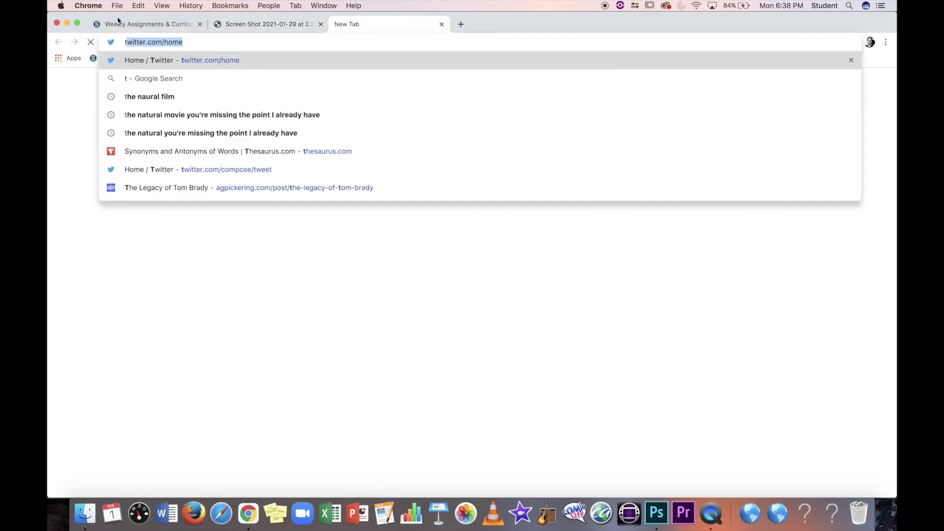
{"action": "key", "text": "Return"}
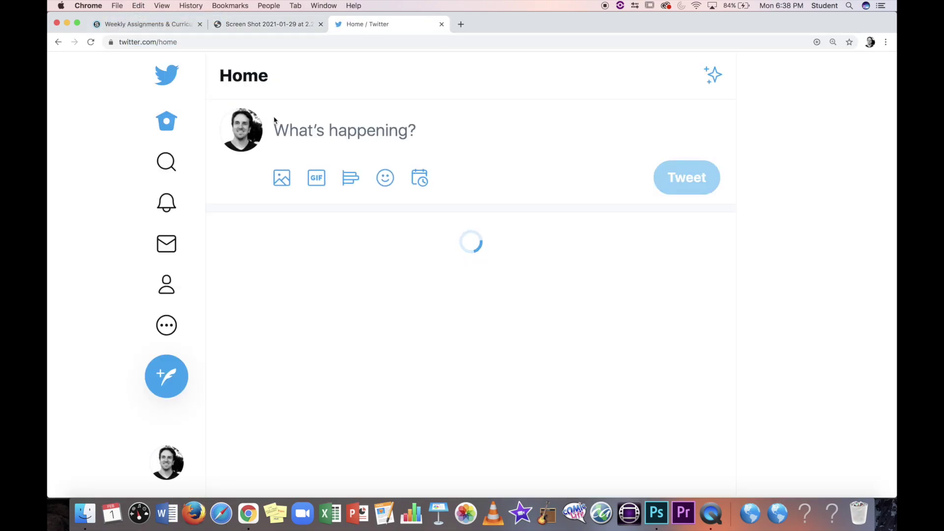
{"action": "left_click", "coordinate": [255, 125]}
{"action": "scroll", "coordinate": [378, 194], "scroll_direction": "down", "scroll_amount": 3}
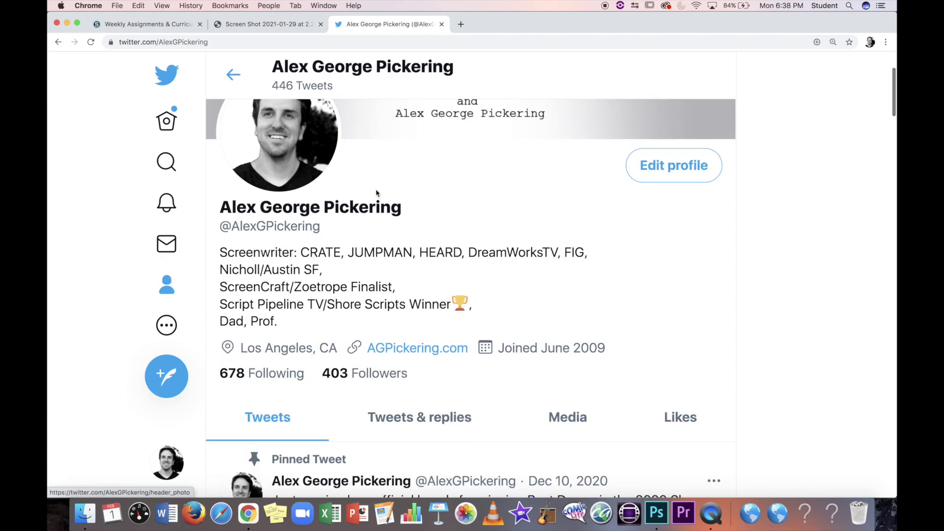
{"action": "left_click", "coordinate": [221, 42]}
{"action": "key", "text": "super+c"}
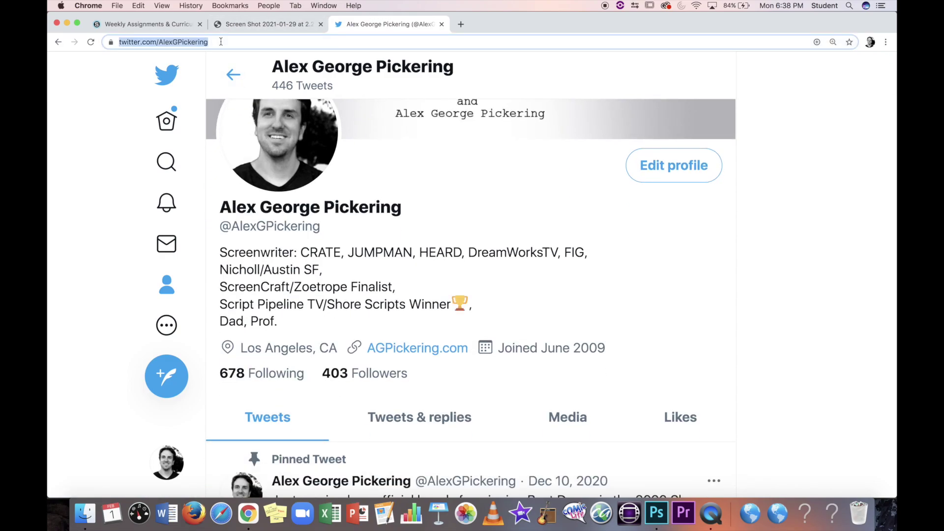
Step: Check the design-resolution PDF and weekly assignments tabs, then return to Photoshop
{"action": "left_click", "coordinate": [268, 26]}
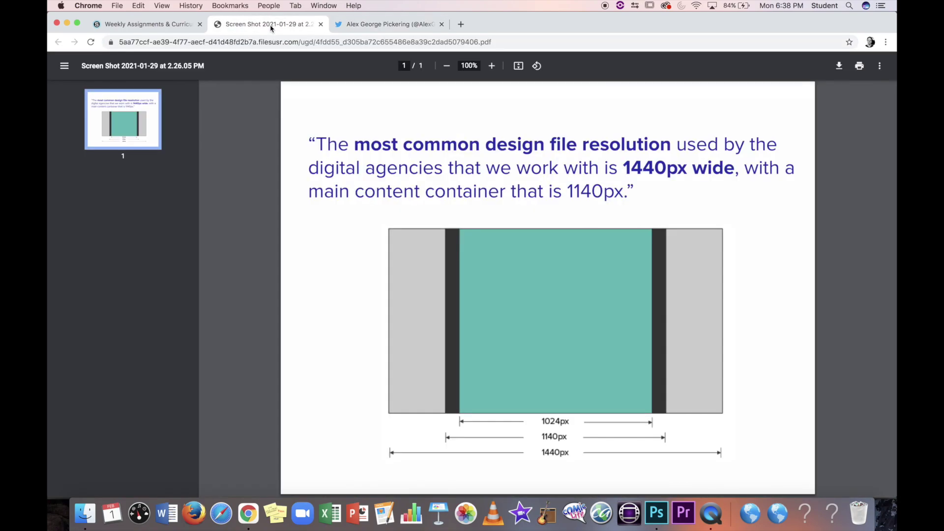
{"action": "left_click", "coordinate": [158, 27]}
{"action": "left_click", "coordinate": [386, 25]}
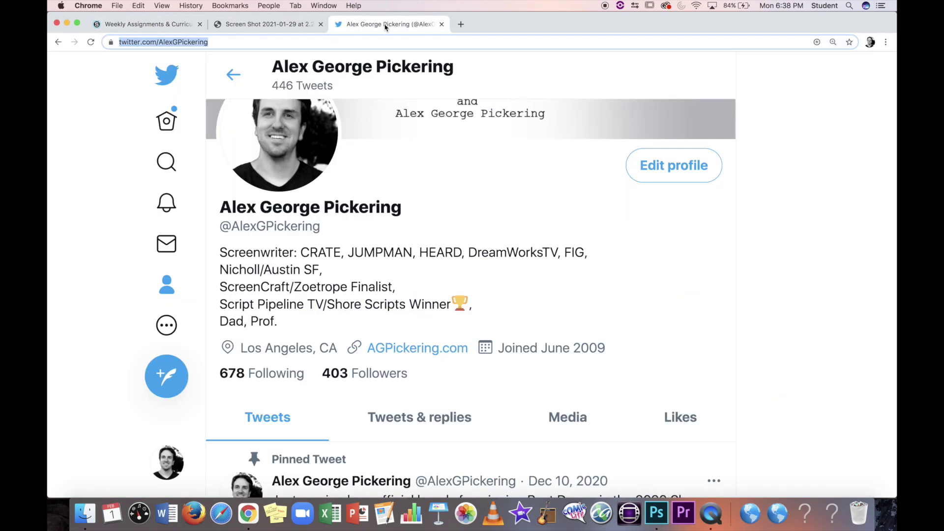
{"action": "left_click", "coordinate": [657, 515]}
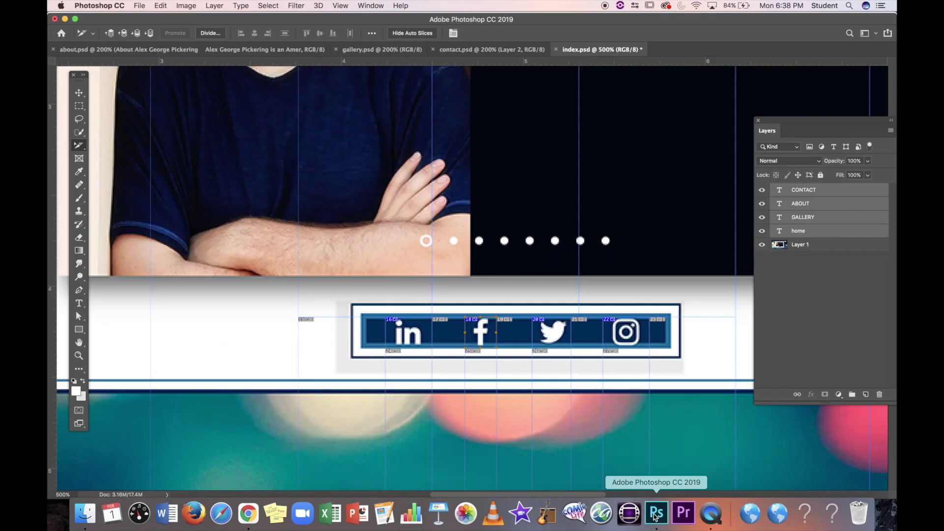
Step: Name the Twitter icon slice twitter, paste the profile URL as its link, target _blank
{"action": "double_click", "coordinate": [554, 337]}
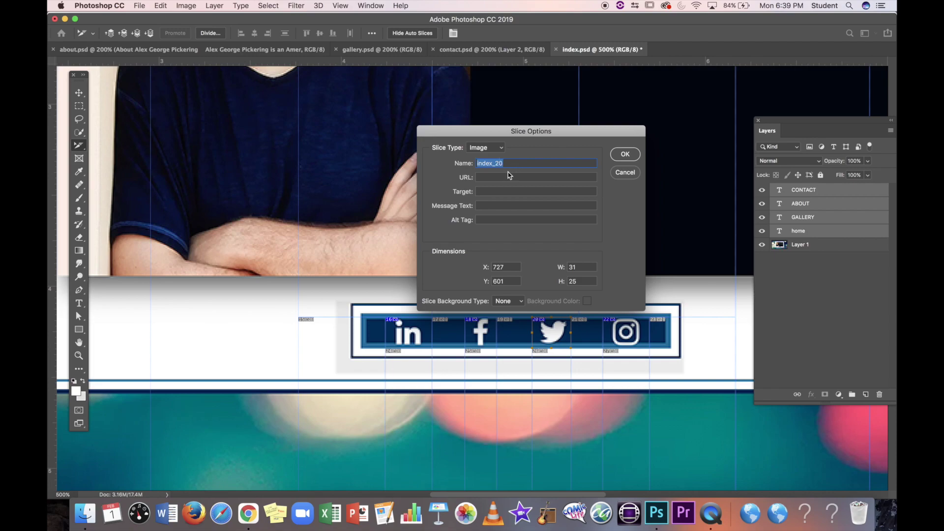
{"action": "type", "text": "twitter"}
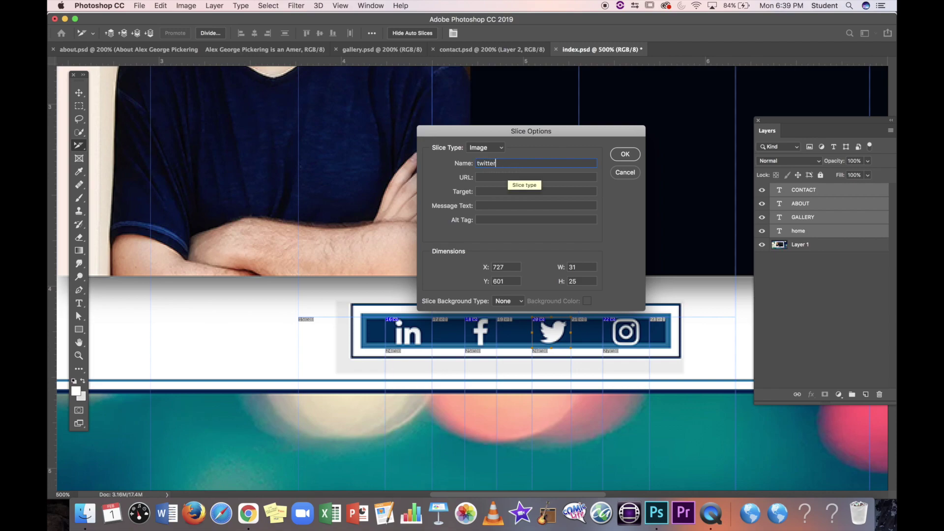
{"action": "key", "text": "super+v"}
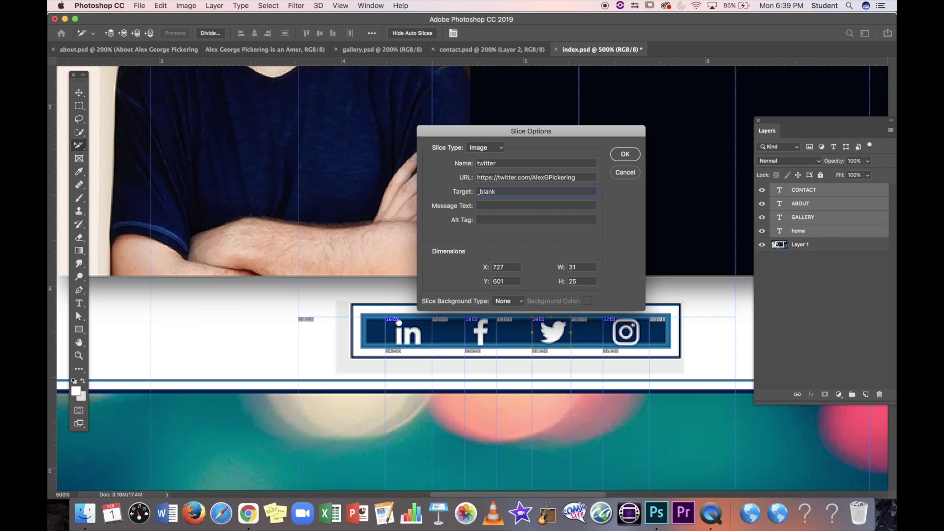
{"action": "left_click", "coordinate": [625, 155]}
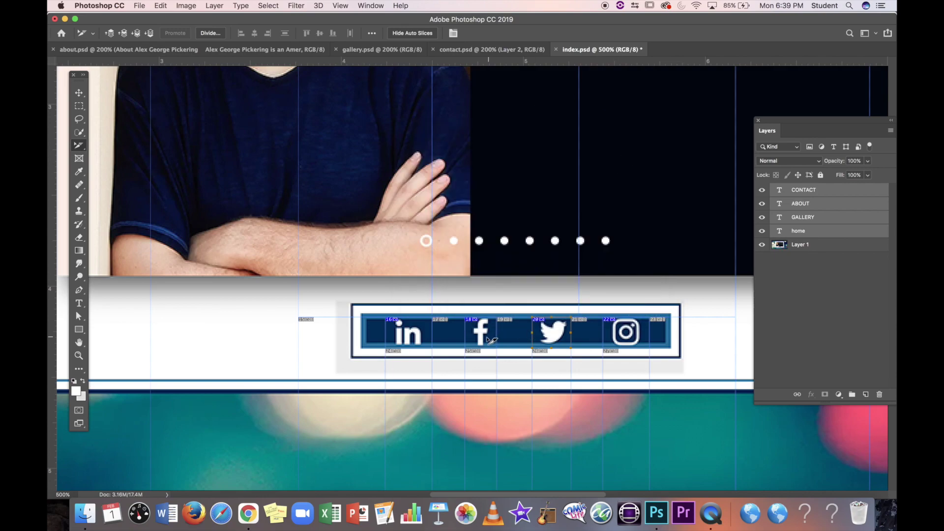
Step: Zoom out to 300%, save index.psd via File > Save, and switch to the about page document
{"action": "scroll", "coordinate": [586, 339], "scroll_direction": "up", "scroll_amount": 15}
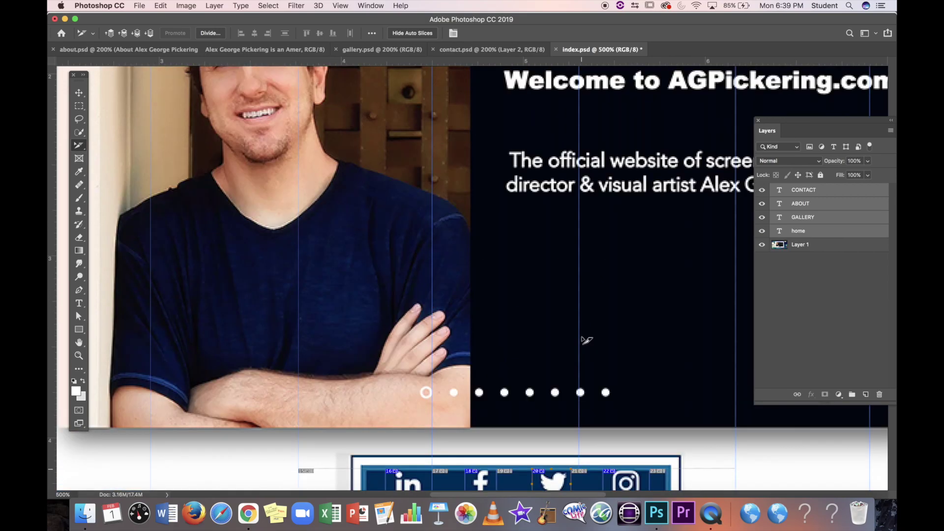
{"action": "key", "text": "super+minus"}
{"action": "key", "text": "super+minus"}
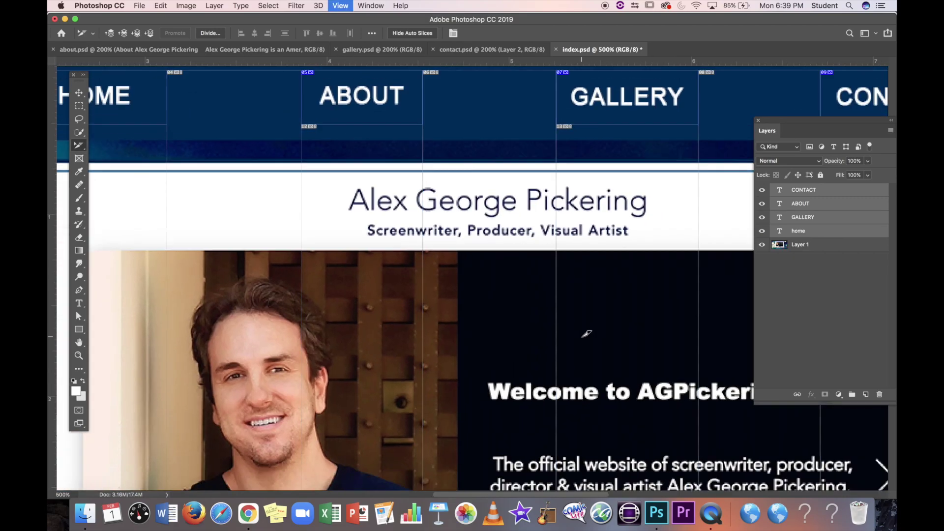
{"action": "scroll", "coordinate": [586, 339], "scroll_direction": "right", "scroll_amount": 3}
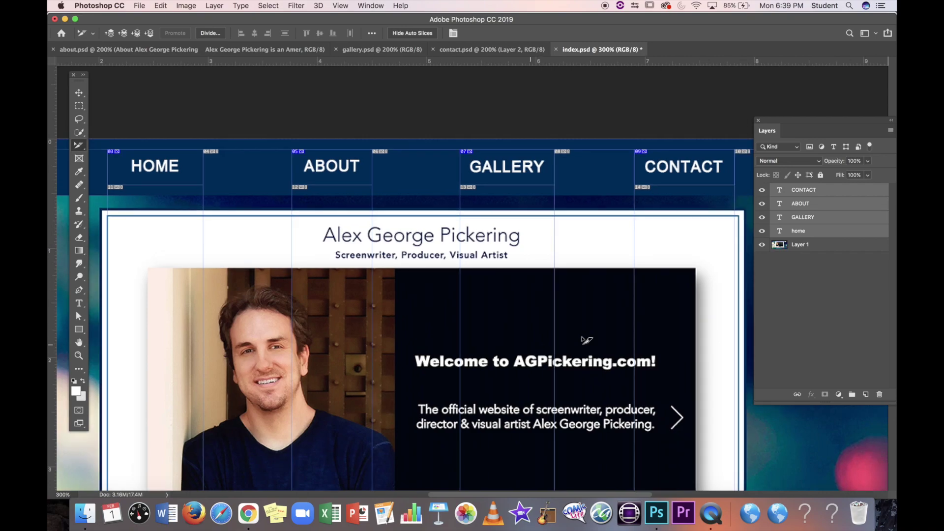
{"action": "scroll", "coordinate": [587, 339], "scroll_direction": "down", "scroll_amount": 3}
{"action": "scroll", "coordinate": [586, 339], "scroll_direction": "left", "scroll_amount": 2}
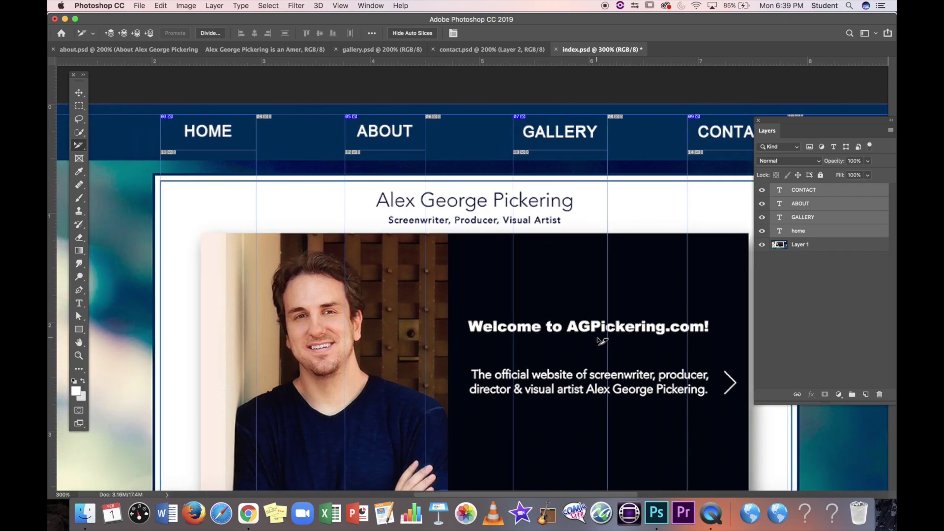
{"action": "scroll", "coordinate": [601, 341], "scroll_direction": "left", "scroll_amount": 5}
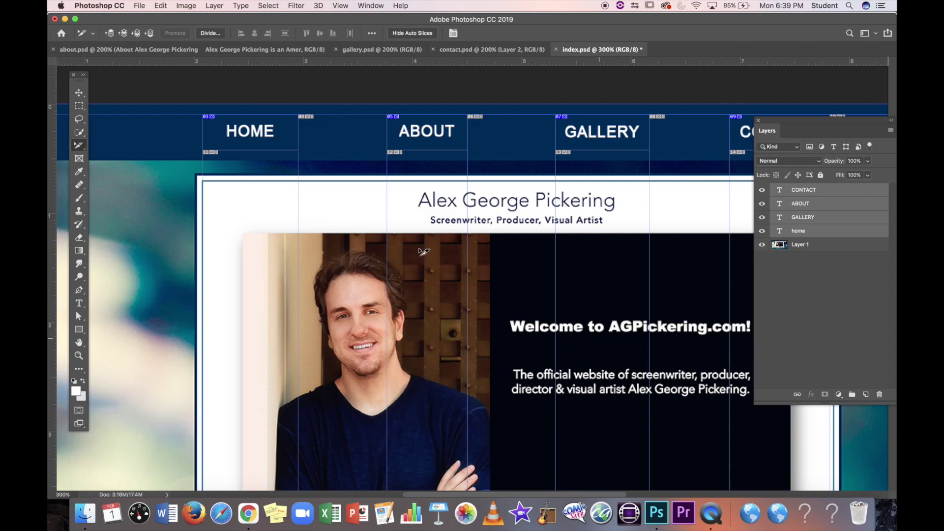
{"action": "left_click_drag", "start_coordinate": [541, 20], "coordinate": [554, 20]}
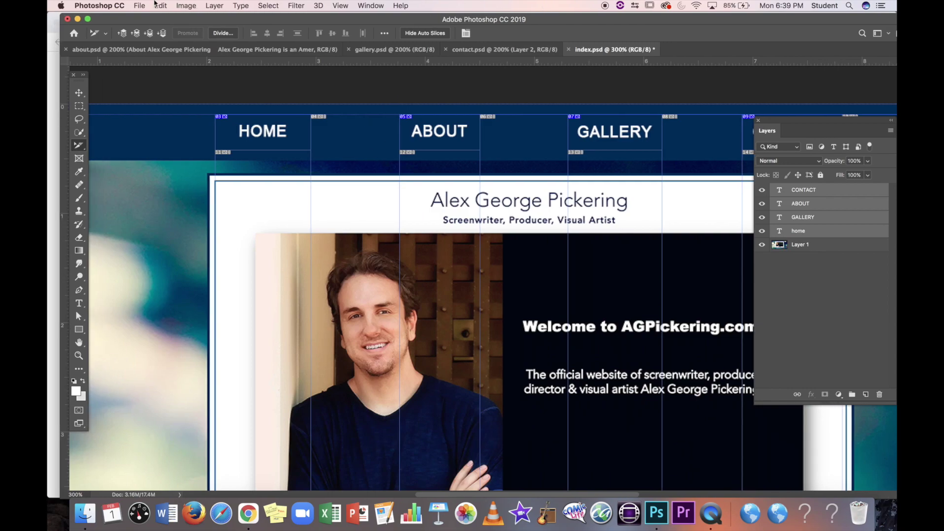
{"action": "left_click", "coordinate": [140, 5]}
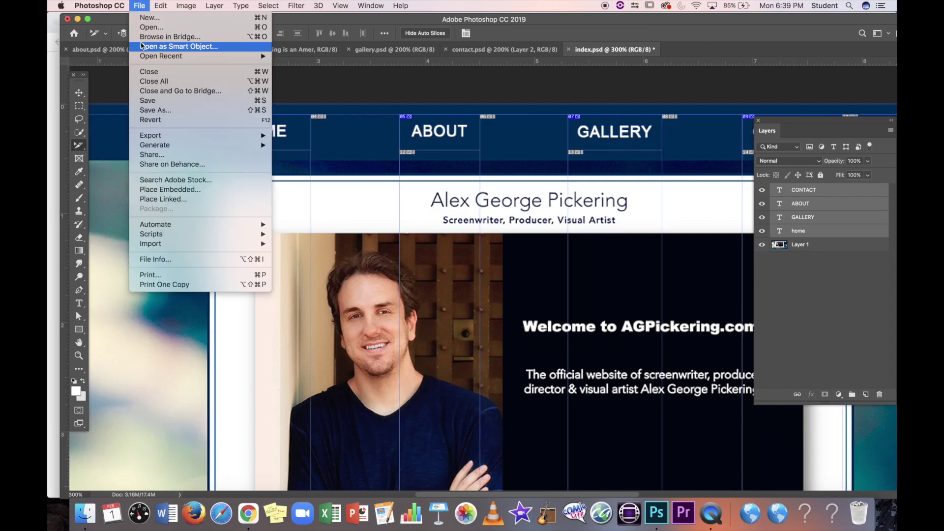
{"action": "left_click", "coordinate": [147, 101]}
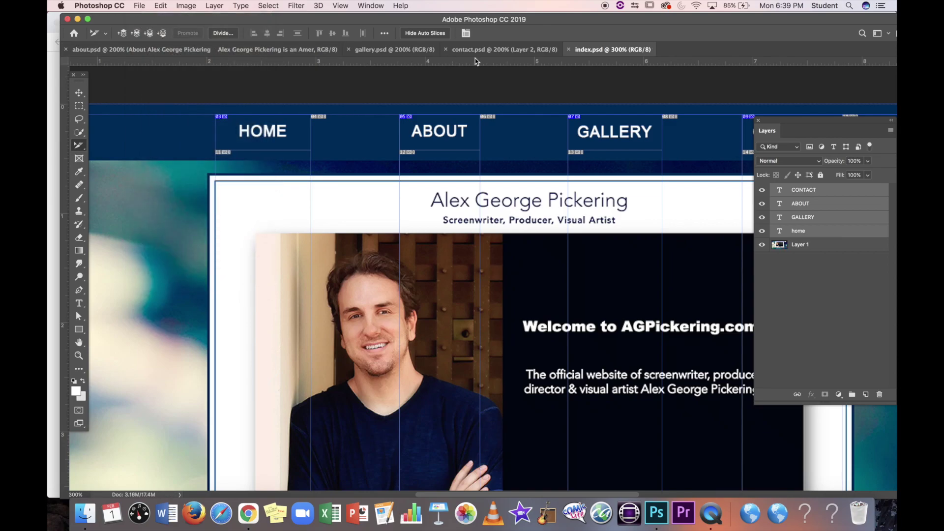
{"action": "left_click", "coordinate": [154, 54]}
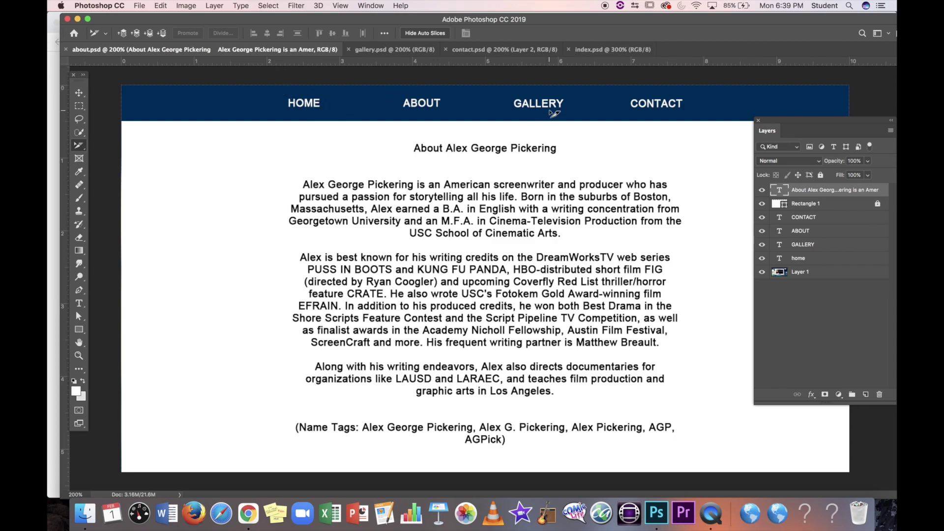
Step: Draw separate slices around the about page's HOME, ABOUT, GALLERY and CONTACT labels
{"action": "left_click", "coordinate": [283, 92]}
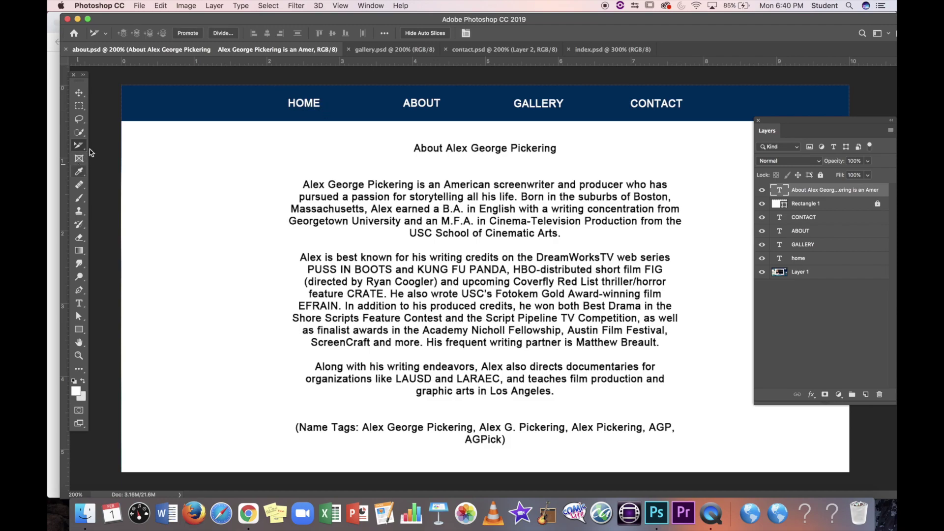
{"action": "left_click_drag", "start_coordinate": [80, 148], "coordinate": [124, 165]}
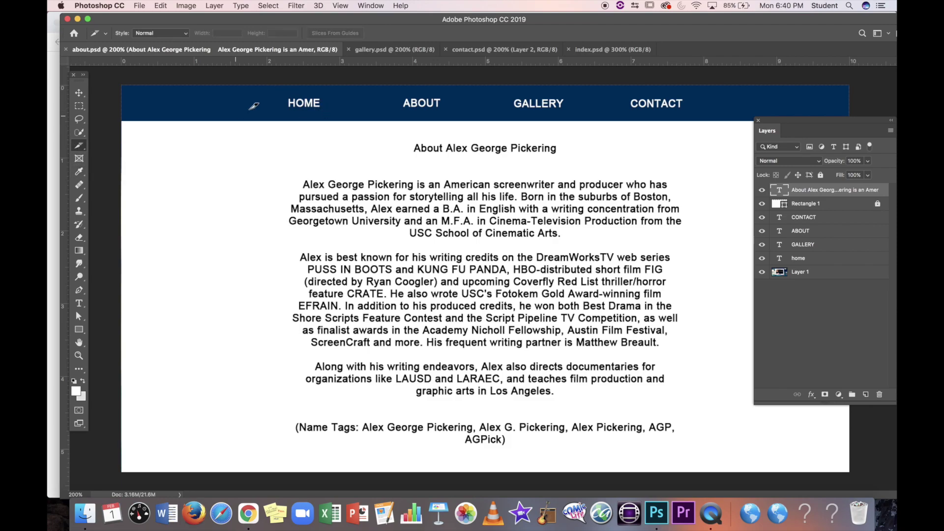
{"action": "left_click_drag", "start_coordinate": [277, 91], "coordinate": [334, 115]}
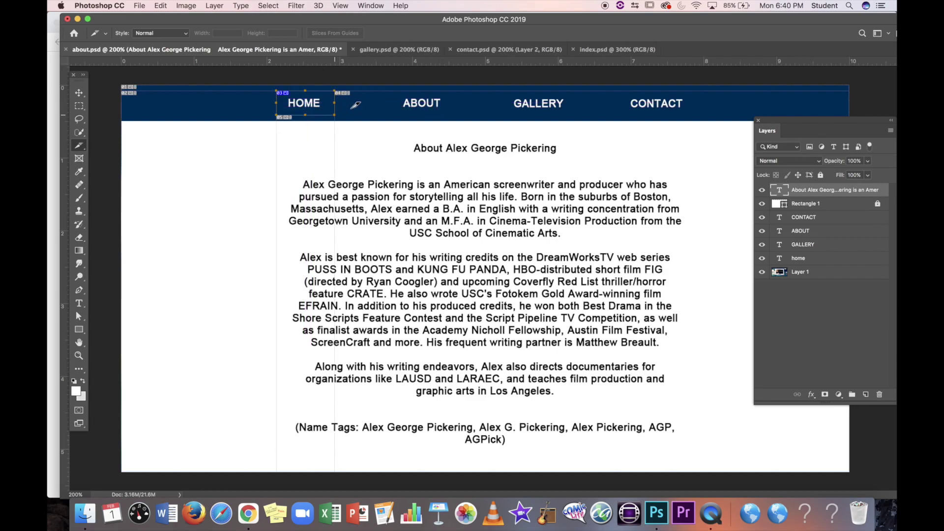
{"action": "left_click_drag", "start_coordinate": [391, 91], "coordinate": [452, 115]}
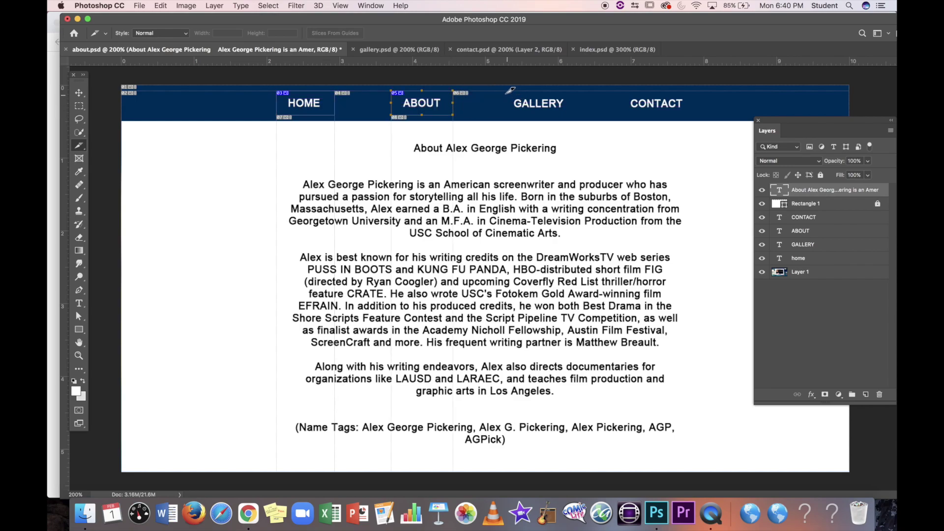
{"action": "left_click_drag", "start_coordinate": [506, 91], "coordinate": [576, 115]}
{"action": "left_click_drag", "start_coordinate": [624, 91], "coordinate": [691, 116]}
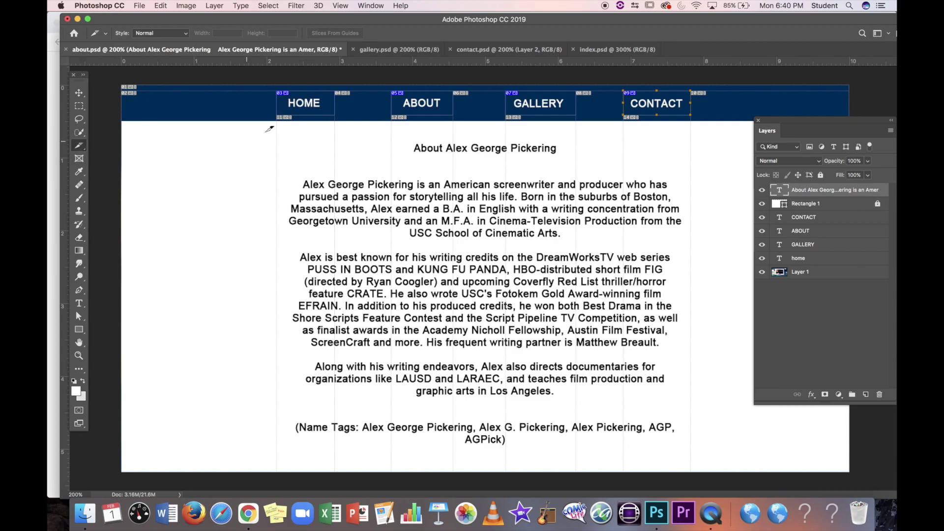
{"action": "right_click", "coordinate": [77, 148]}
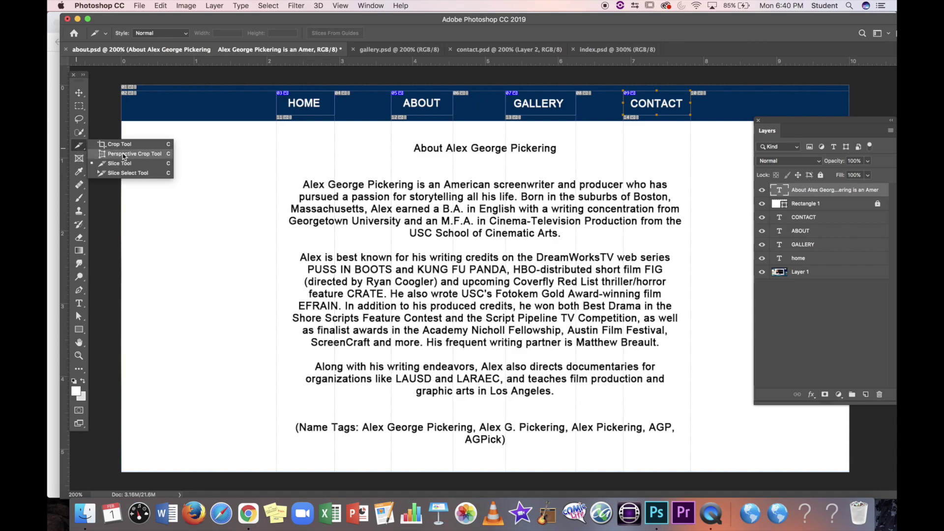
{"action": "left_click", "coordinate": [129, 173]}
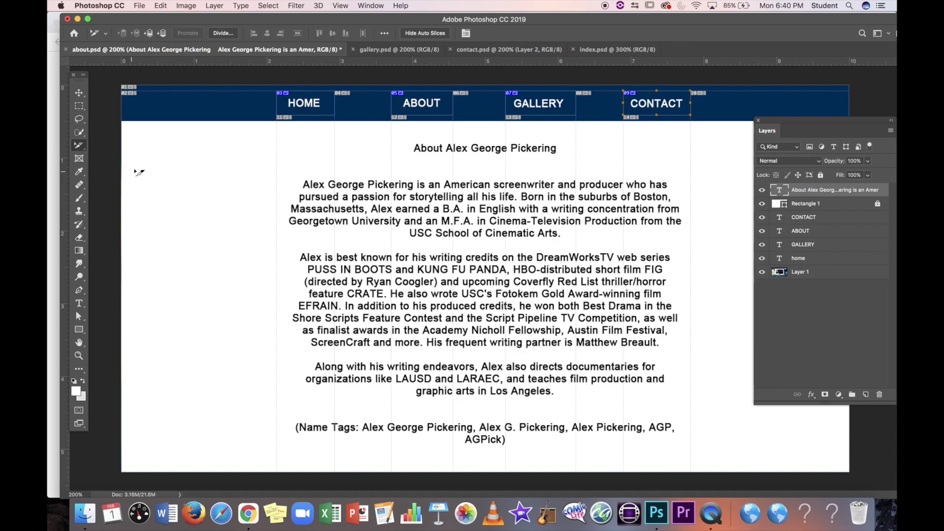
Step: Rename the HOME slice to 'inde' and set its link target to _self
{"action": "double_click", "coordinate": [299, 99]}
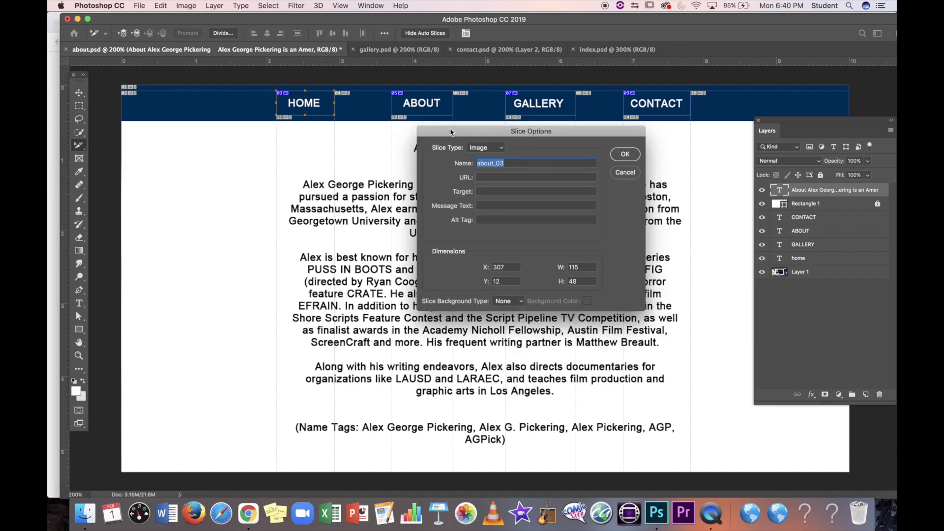
{"action": "key", "text": "BackSpace"}
{"action": "type", "text": "index"}
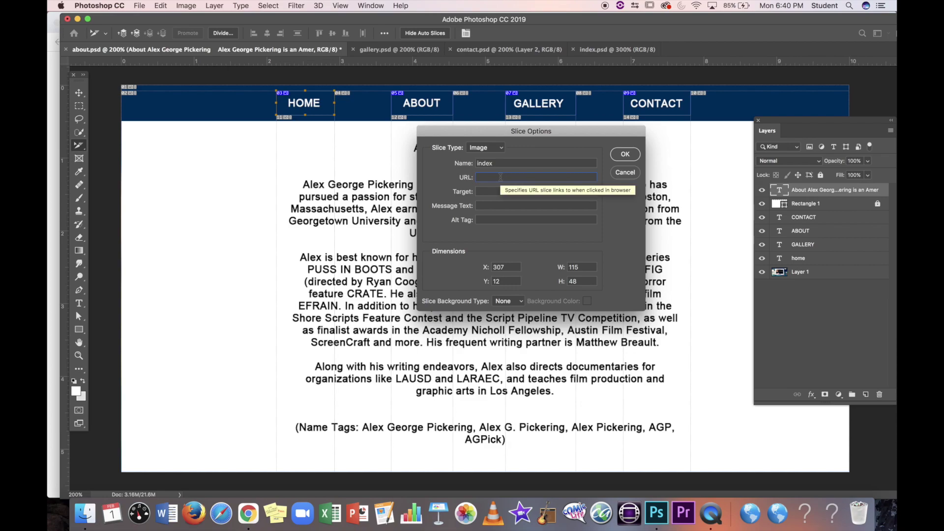
{"action": "type", "text": "index.html"}
{"action": "left_click", "coordinate": [499, 193]}
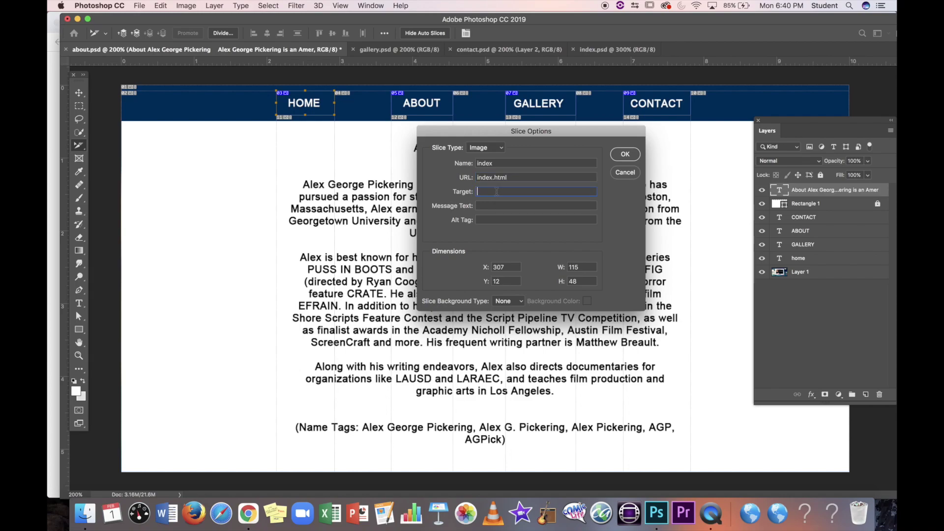
{"action": "type", "text": "_self"}
{"action": "left_click", "coordinate": [623, 155]}
Step: Link the ABOUT slice to about.html with target _self
{"action": "left_click", "coordinate": [423, 107]}
{"action": "double_click", "coordinate": [423, 108]}
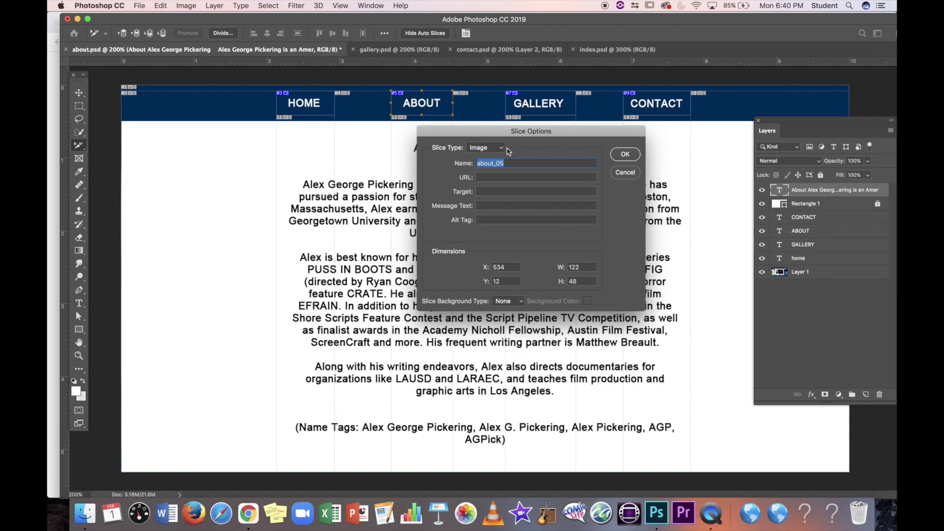
{"action": "key", "text": "BackSpace"}
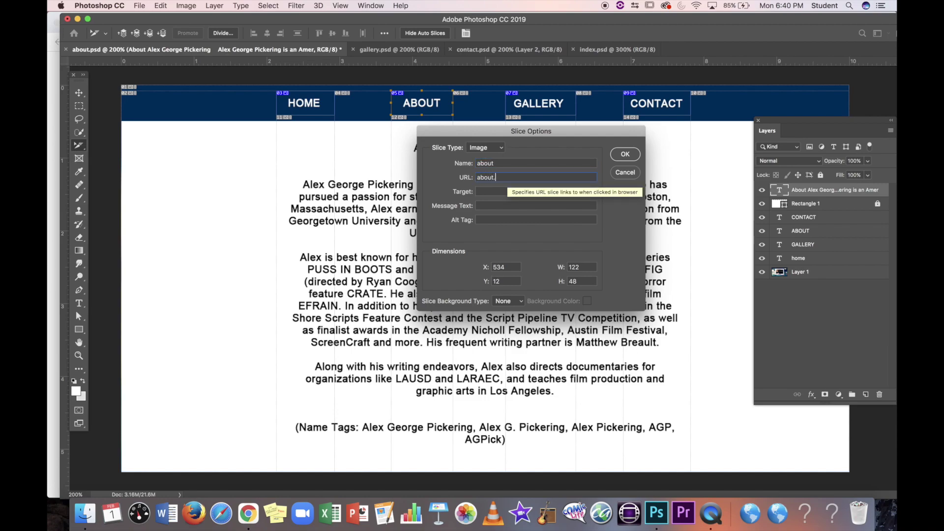
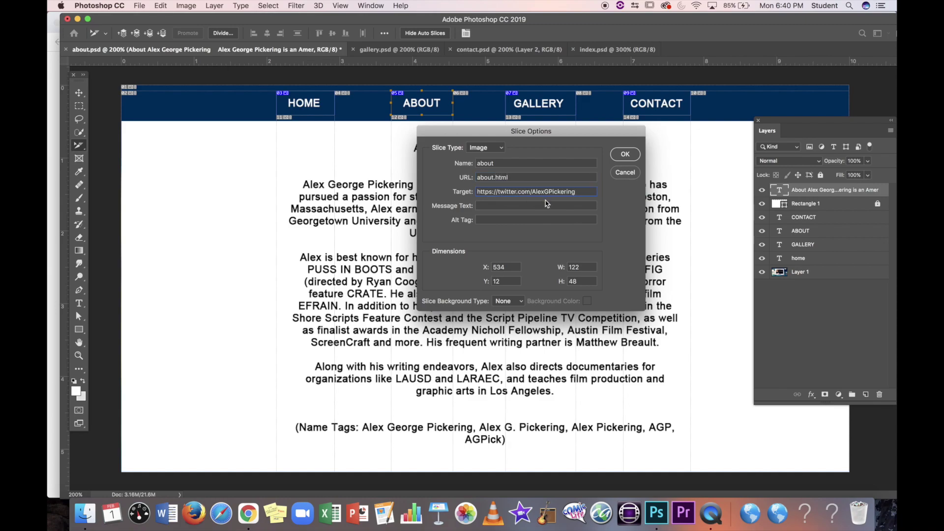
{"action": "key", "text": "super+a"}
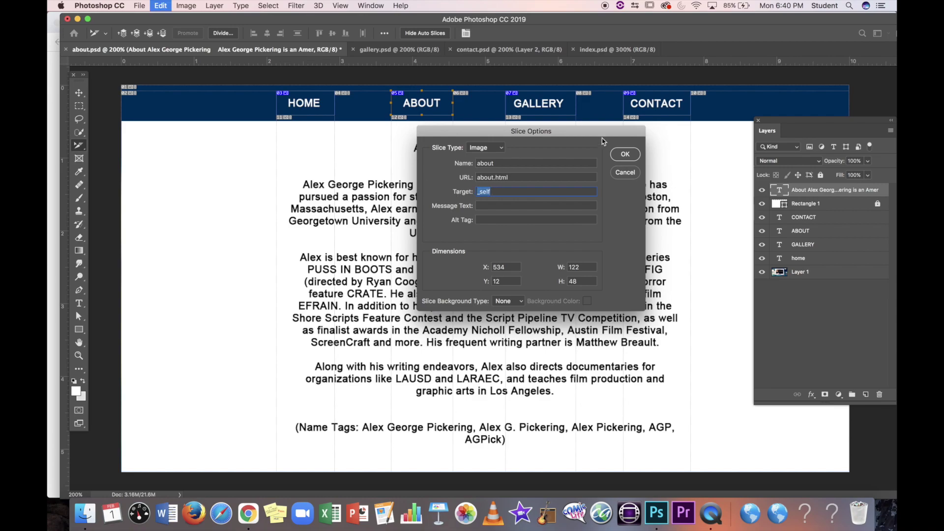
{"action": "left_click", "coordinate": [631, 155]}
Step: Name the GALLERY and CONTACT slices, linking them to gallery.htm and contact.html (_self)
{"action": "double_click", "coordinate": [546, 106]}
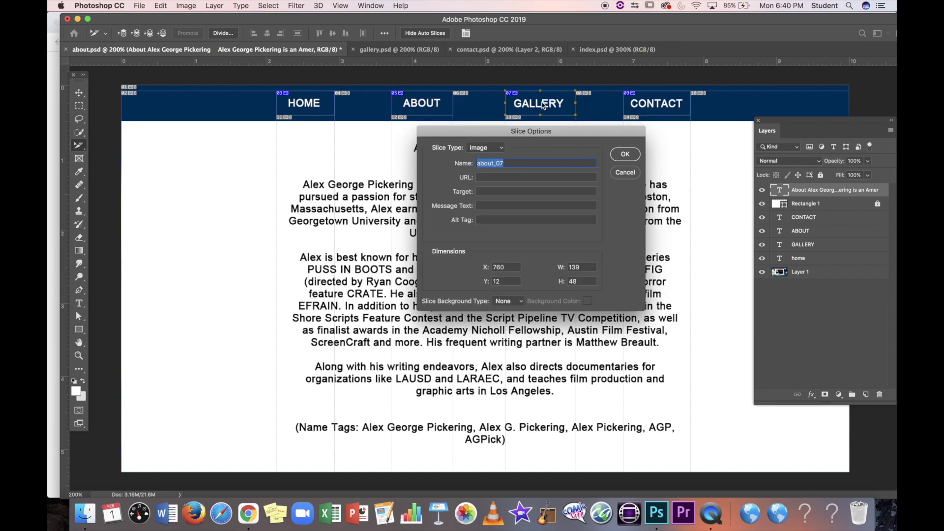
{"action": "type", "text": "gallery"}
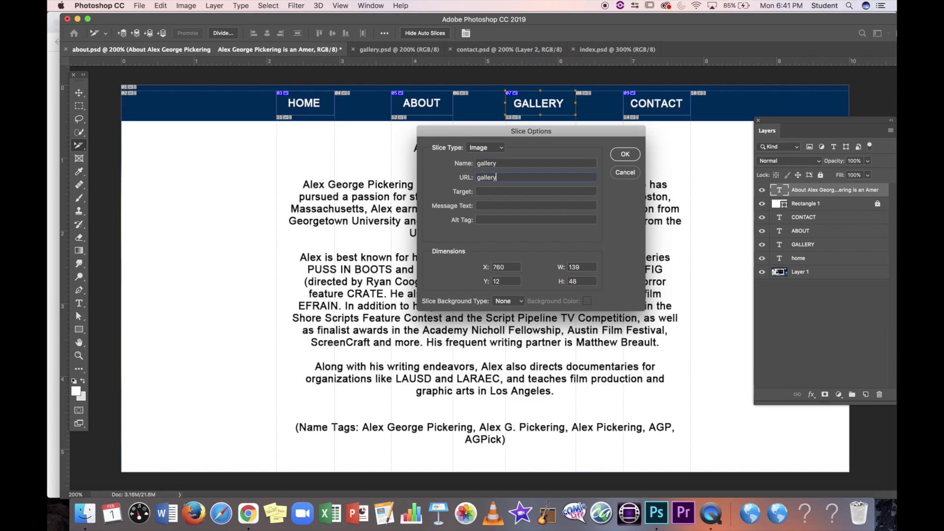
{"action": "type", "text": "gallery.html"}
{"action": "left_click", "coordinate": [625, 154]}
{"action": "double_click", "coordinate": [656, 111]}
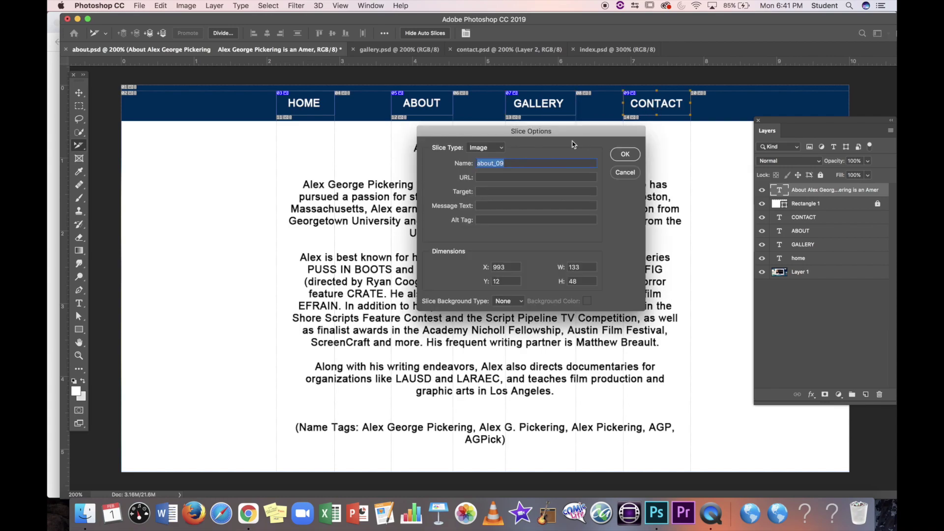
{"action": "type", "text": "_self"}
{"action": "type", "text": "contact"}
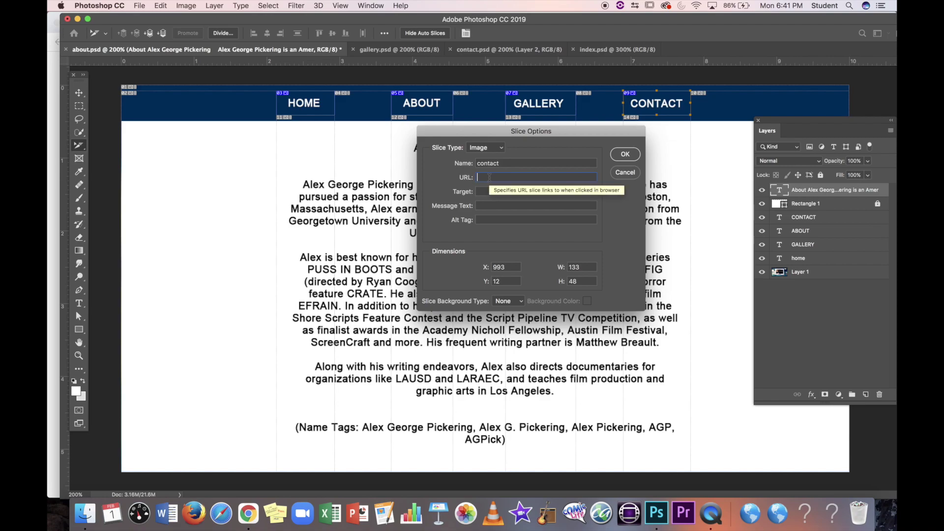
{"action": "left_click", "coordinate": [490, 177]}
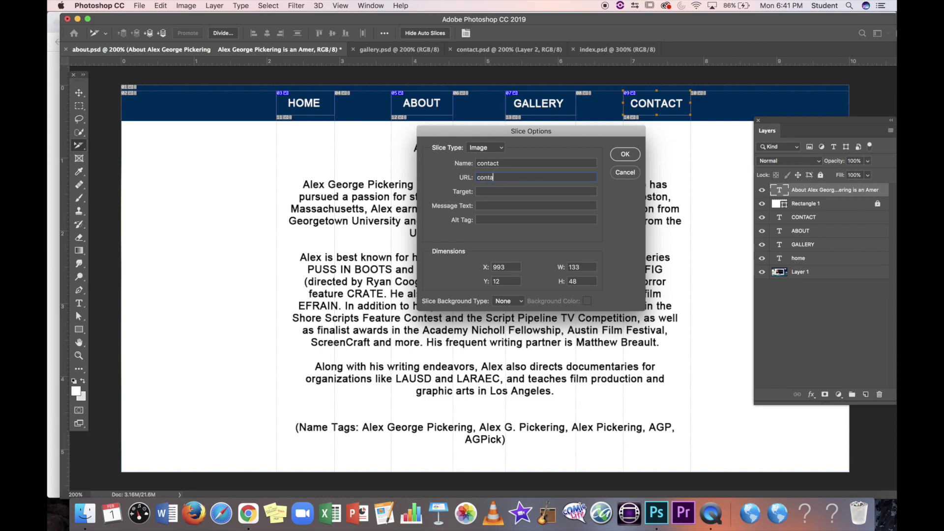
{"action": "type", "text": "contact.html"}
{"action": "type", "text": "_self"}
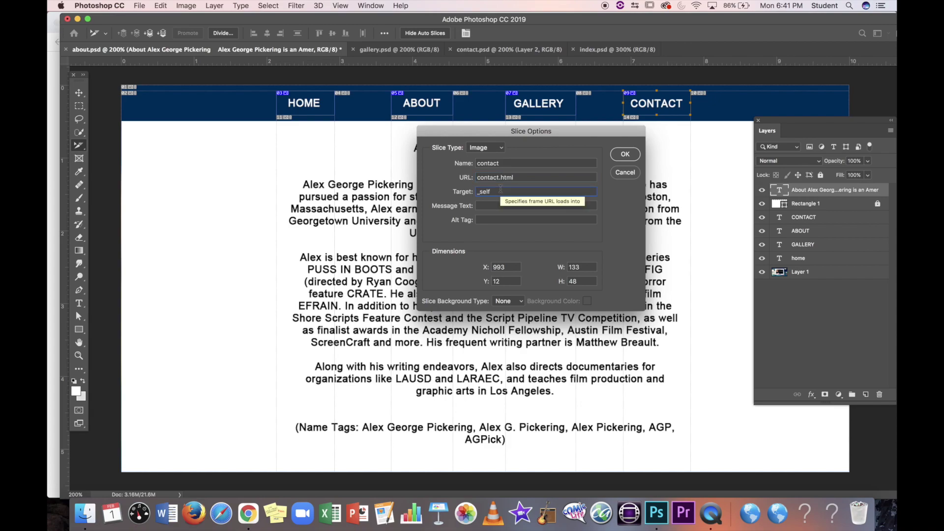
{"action": "left_click", "coordinate": [623, 155]}
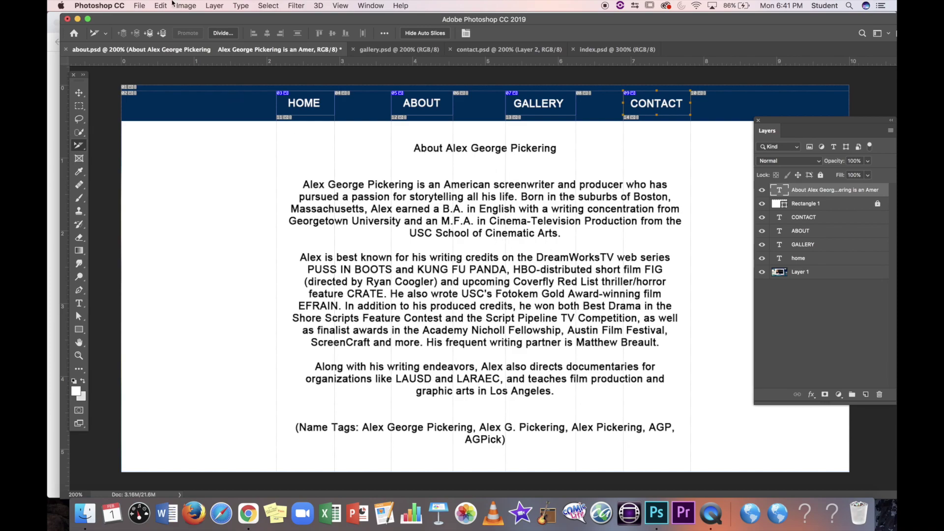
Step: Save the about page, then open Save for Web (Legacy) for index.psd
{"action": "left_click", "coordinate": [139, 6]}
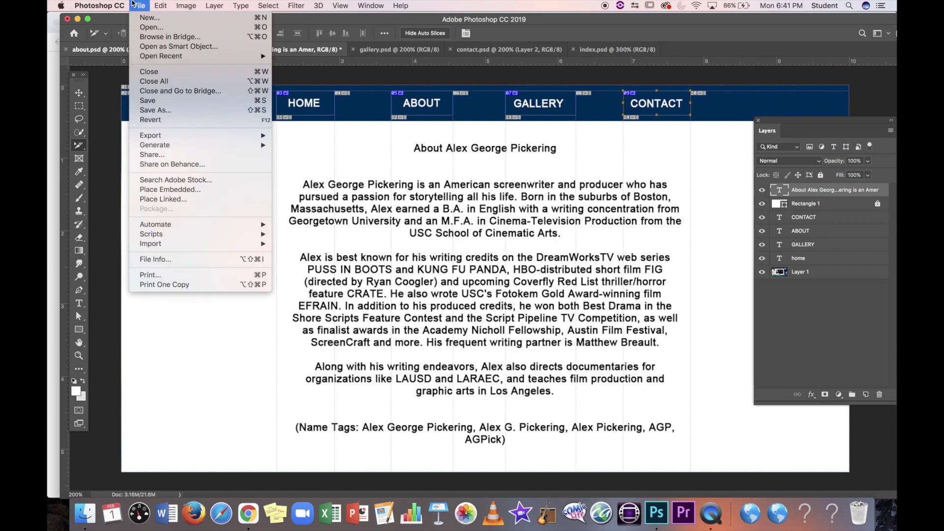
{"action": "left_click", "coordinate": [145, 101]}
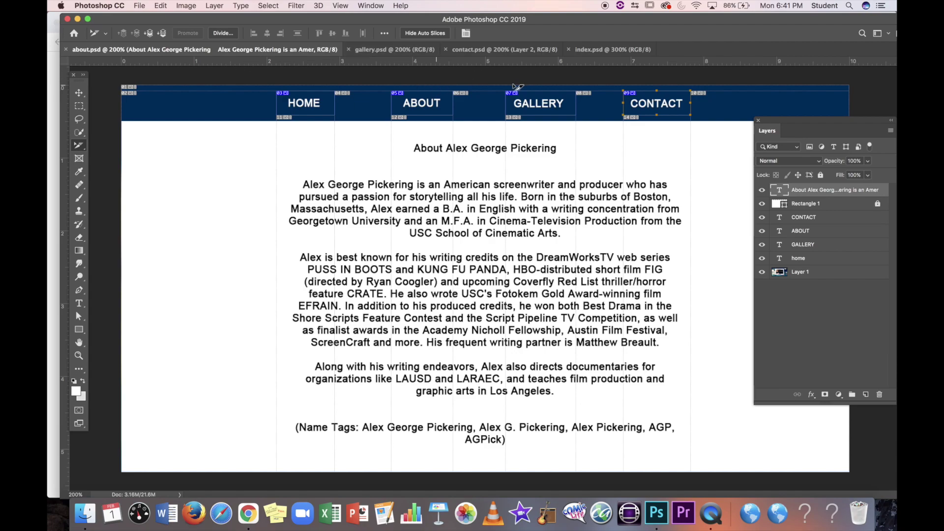
{"action": "left_click", "coordinate": [603, 50]}
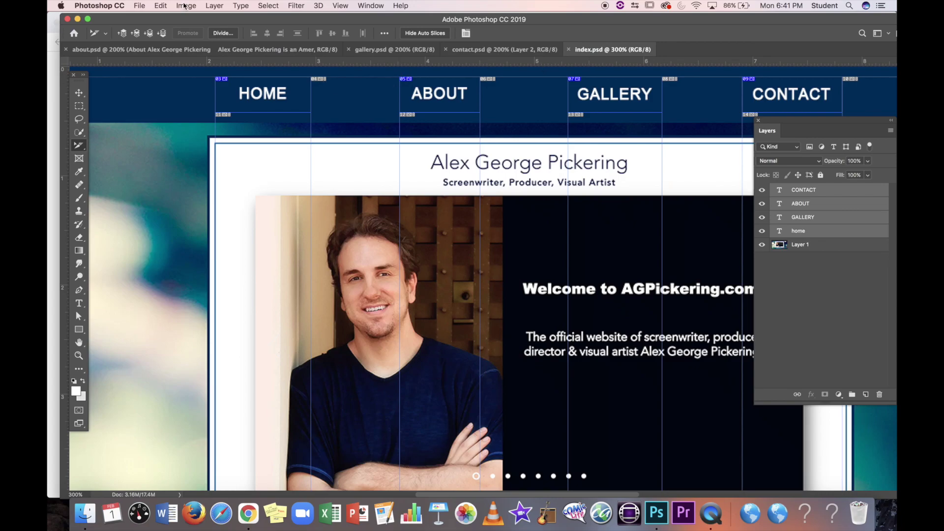
{"action": "left_click", "coordinate": [140, 5]}
{"action": "mouse_move", "coordinate": [186, 136]}
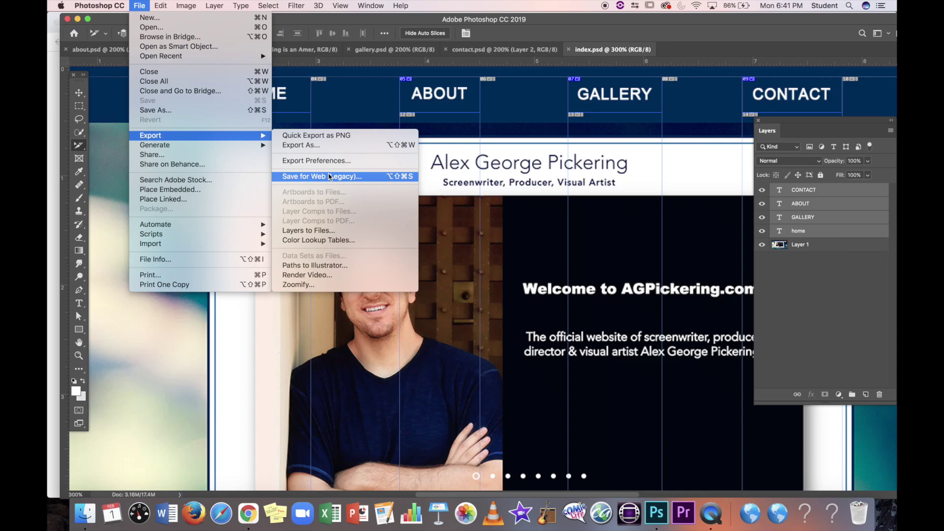
{"action": "left_click", "coordinate": [372, 177]}
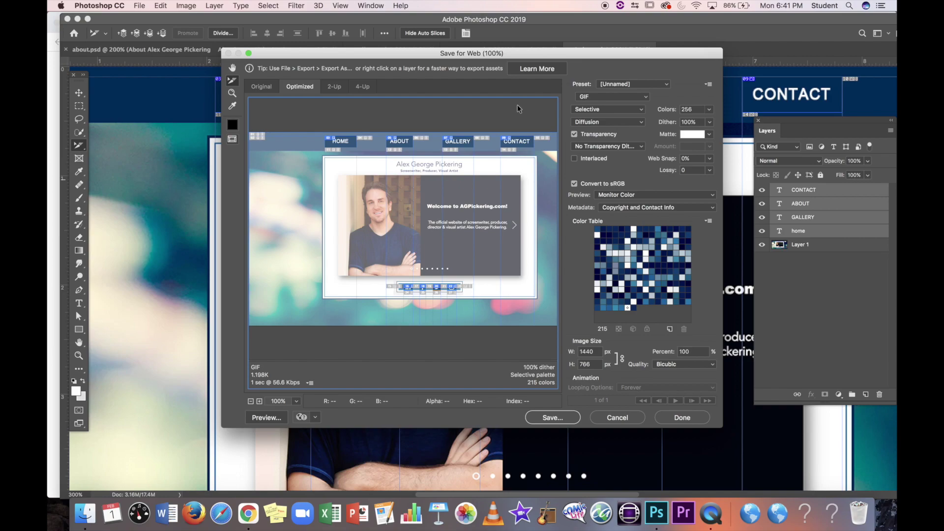
Step: Check the HOME, ABOUT, GALLERY and CONTACT slices and set HOME to GIF
{"action": "left_click", "coordinate": [347, 143]}
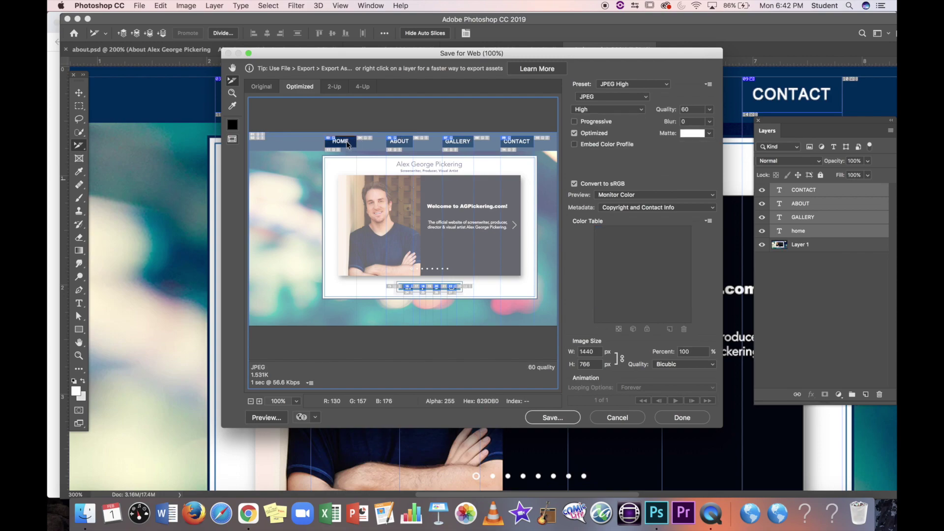
{"action": "left_click", "coordinate": [400, 145]}
{"action": "left_click", "coordinate": [453, 147]}
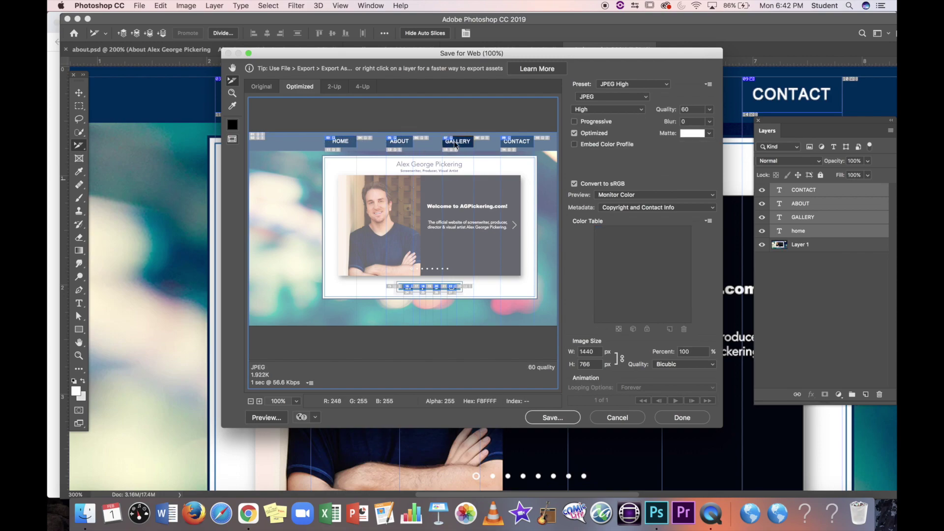
{"action": "left_click", "coordinate": [513, 143]}
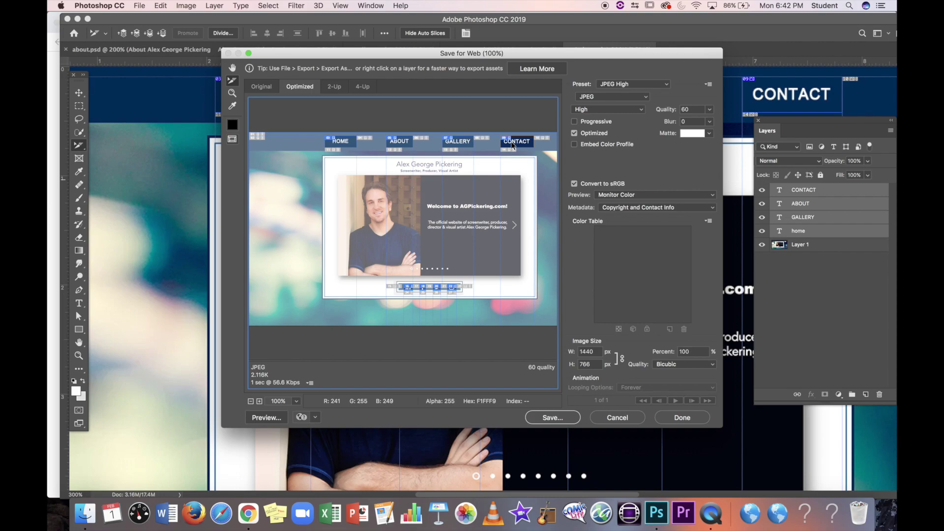
{"action": "left_click", "coordinate": [344, 143]}
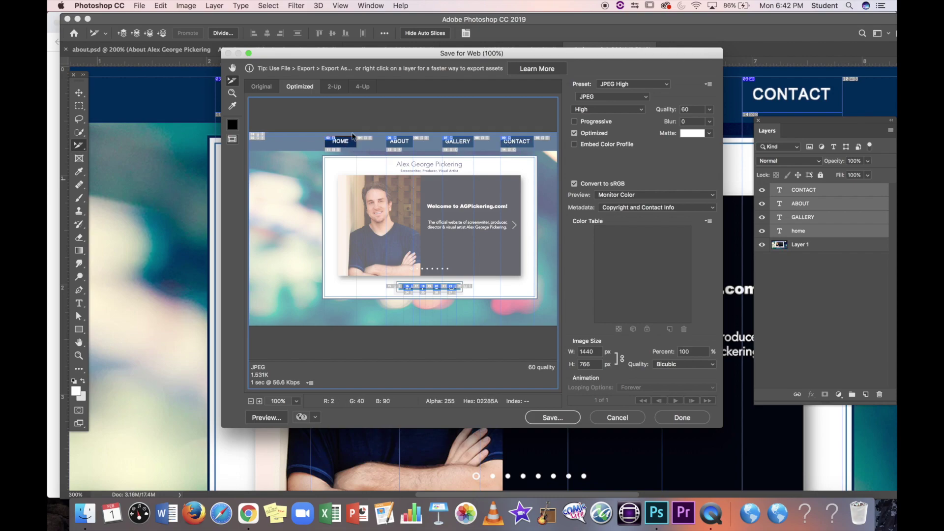
{"action": "left_click", "coordinate": [623, 95]}
{"action": "left_click", "coordinate": [620, 87]}
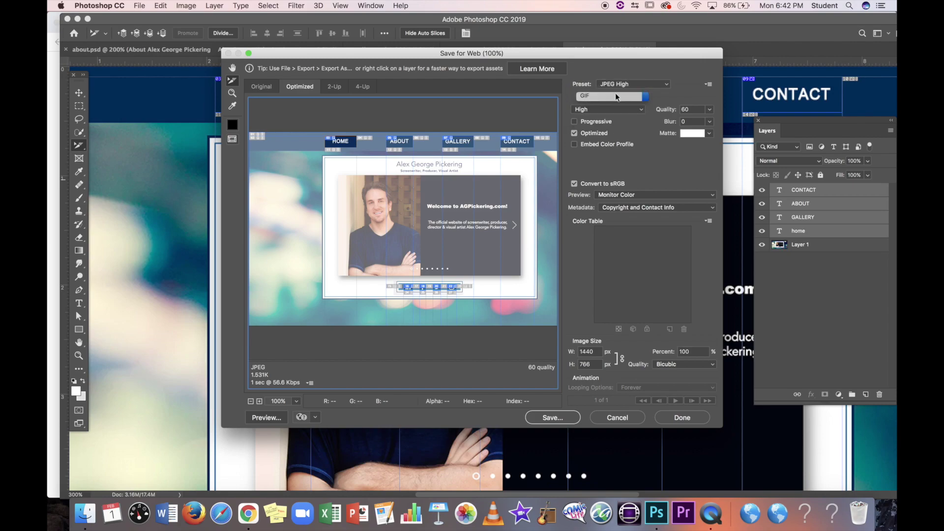
Step: Switch the ABOUT and CONTACT slices' output format to GIF
{"action": "left_click", "coordinate": [408, 144]}
{"action": "left_click", "coordinate": [615, 97]}
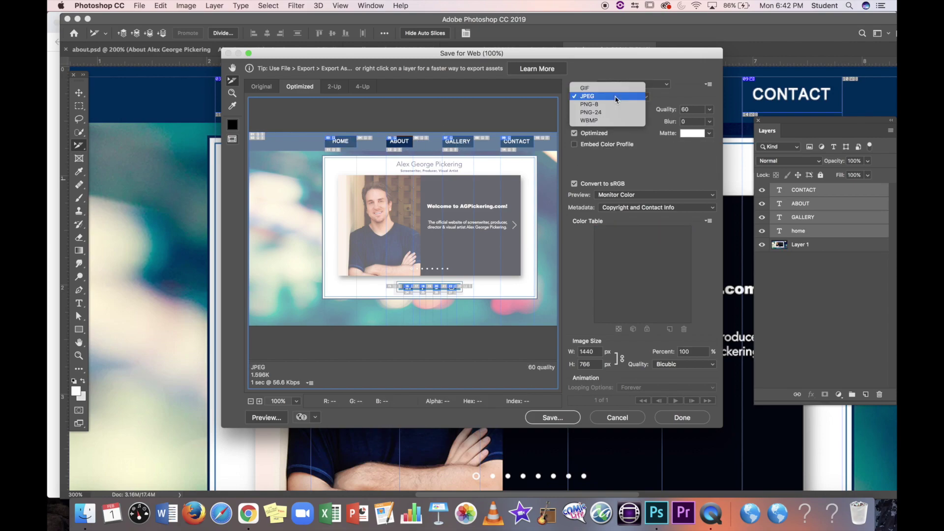
{"action": "left_click", "coordinate": [615, 97]}
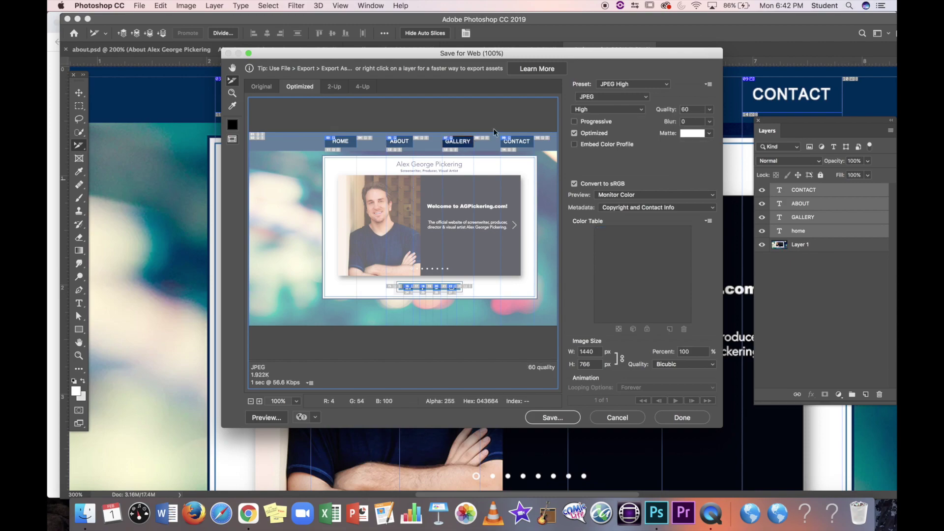
{"action": "left_click", "coordinate": [612, 97]}
{"action": "left_click", "coordinate": [620, 86]}
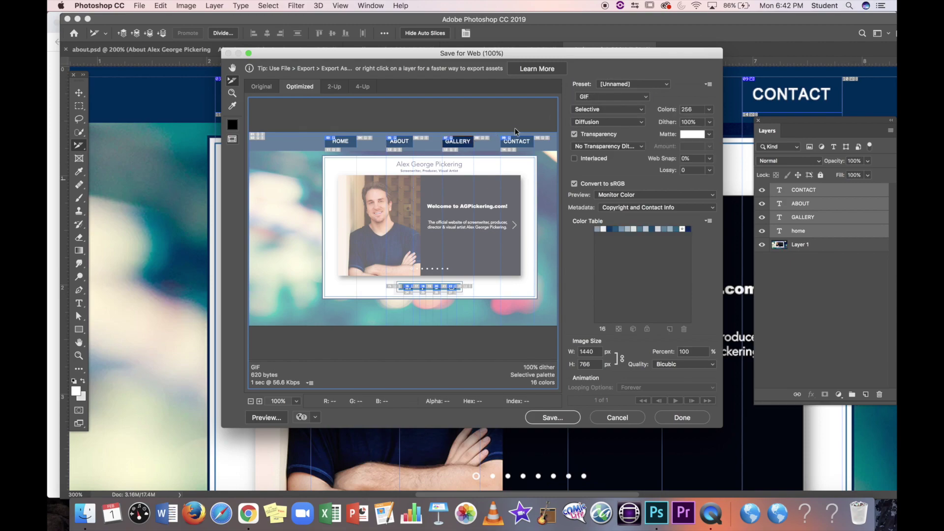
{"action": "left_click", "coordinate": [516, 141]}
{"action": "left_click", "coordinate": [603, 97]}
{"action": "left_click", "coordinate": [600, 94]}
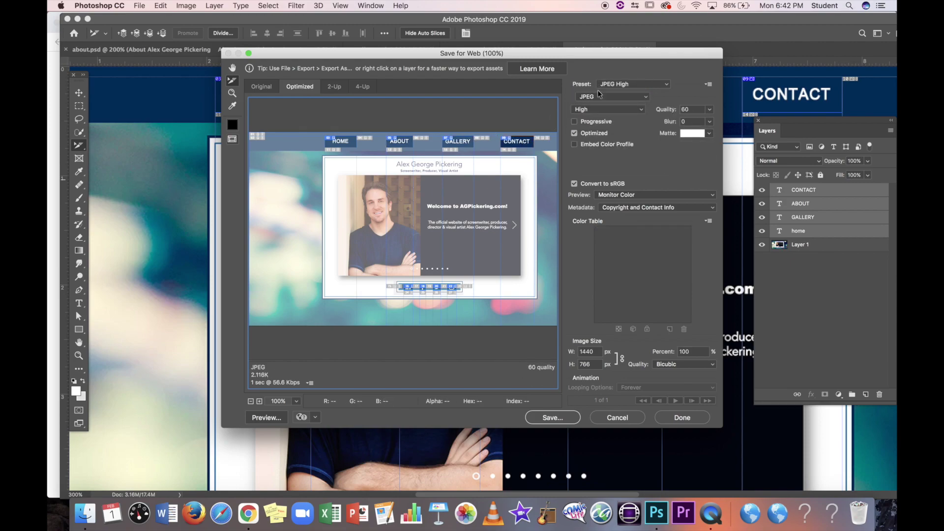
{"action": "left_click", "coordinate": [600, 95]}
{"action": "left_click", "coordinate": [600, 96]}
{"action": "left_click", "coordinate": [599, 98]}
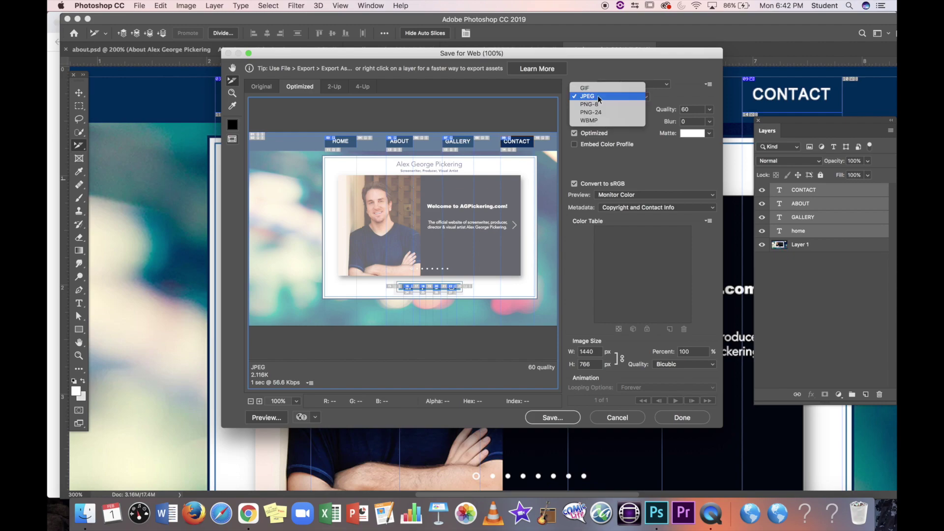
{"action": "left_click", "coordinate": [590, 87]}
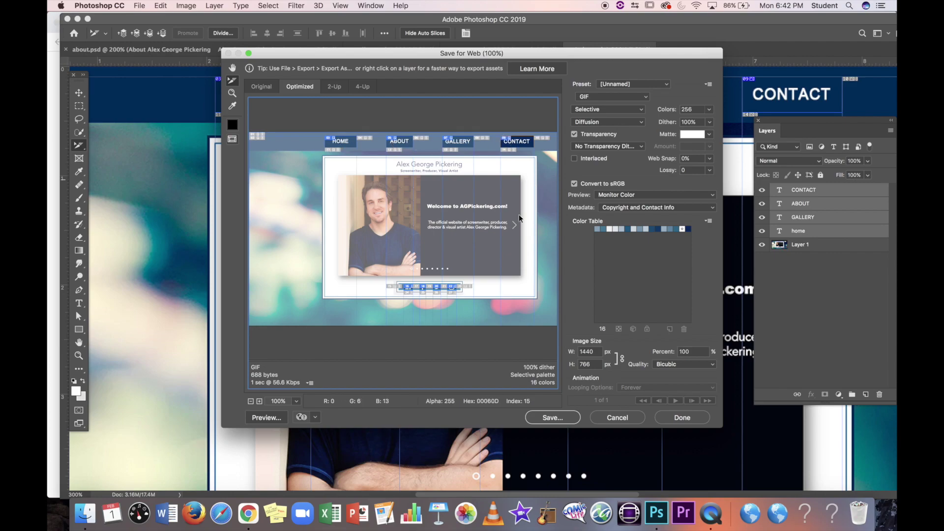
Step: Inspect the optimization settings of the header, background and social icon slices
{"action": "left_click", "coordinate": [309, 238]}
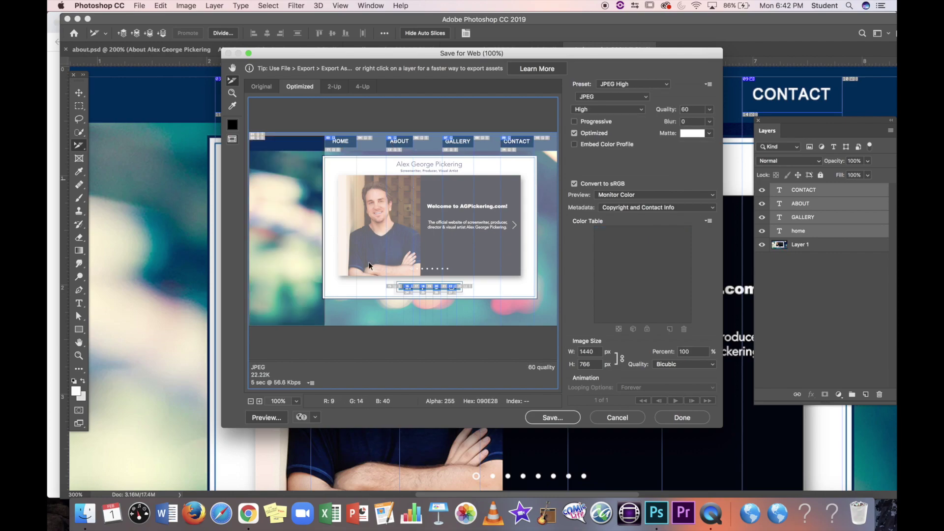
{"action": "left_click", "coordinate": [368, 281]}
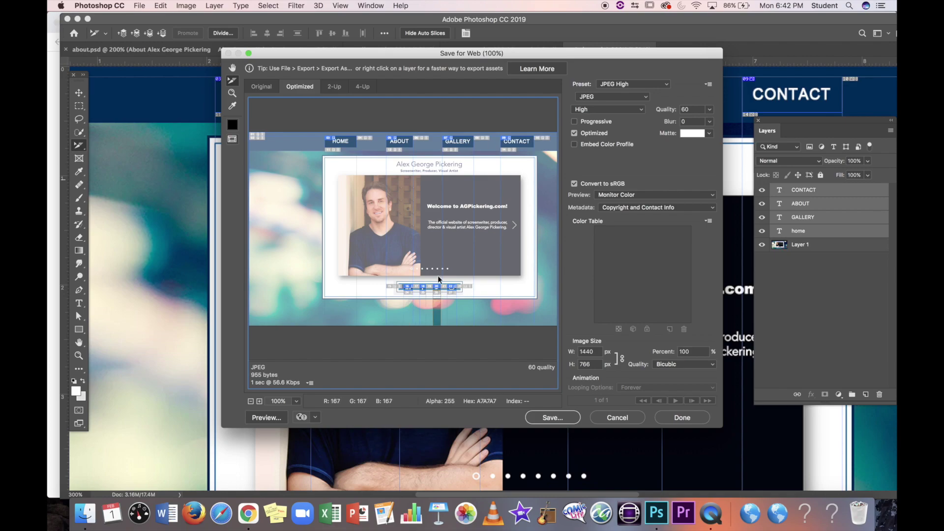
{"action": "left_click", "coordinate": [436, 308]}
{"action": "left_click", "coordinate": [489, 237]}
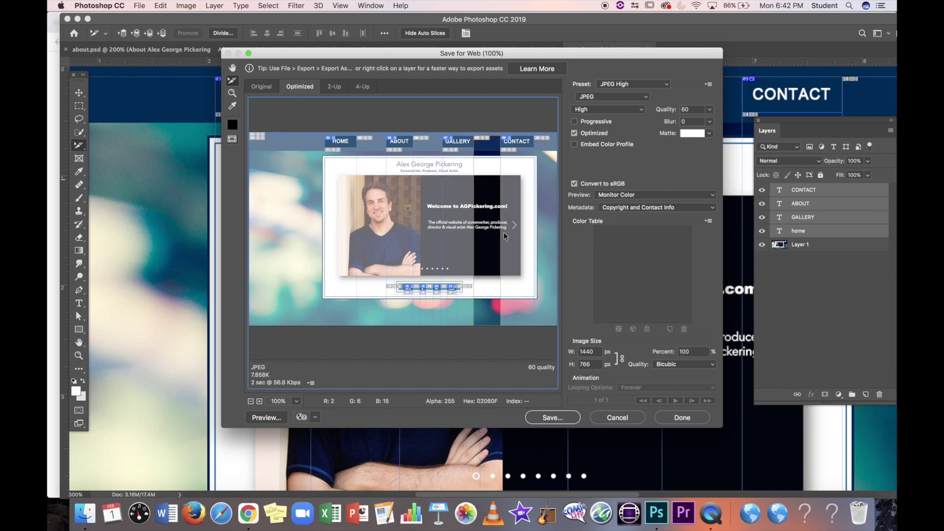
{"action": "left_click", "coordinate": [518, 240]}
{"action": "left_click", "coordinate": [541, 241]}
{"action": "left_click", "coordinate": [494, 272]}
{"action": "left_click", "coordinate": [458, 290]}
{"action": "left_click", "coordinate": [455, 291]}
{"action": "left_click", "coordinate": [446, 290]}
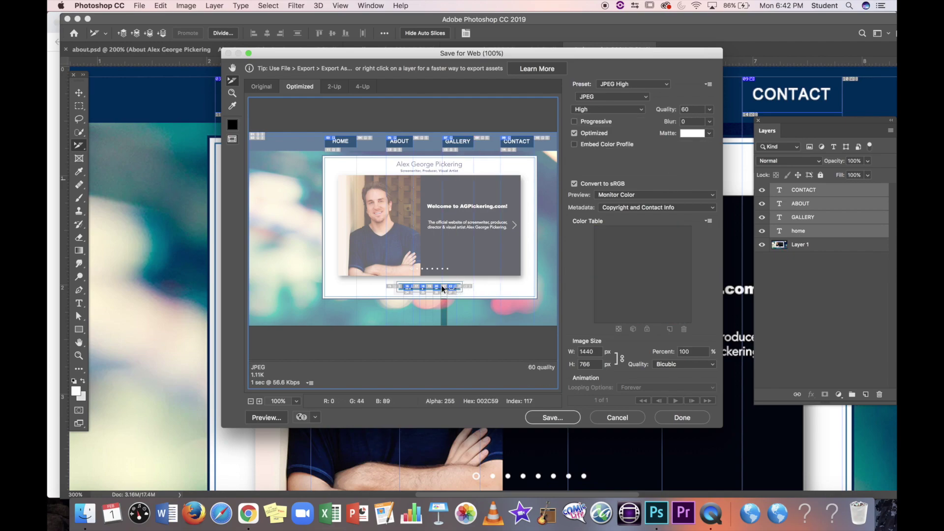
{"action": "left_click", "coordinate": [435, 289]}
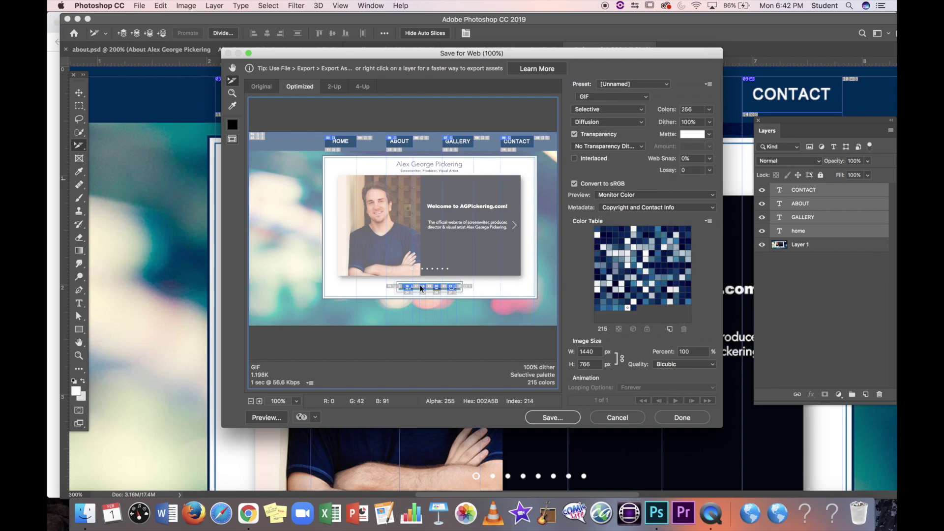
{"action": "left_click", "coordinate": [418, 289]}
{"action": "left_click", "coordinate": [403, 289]}
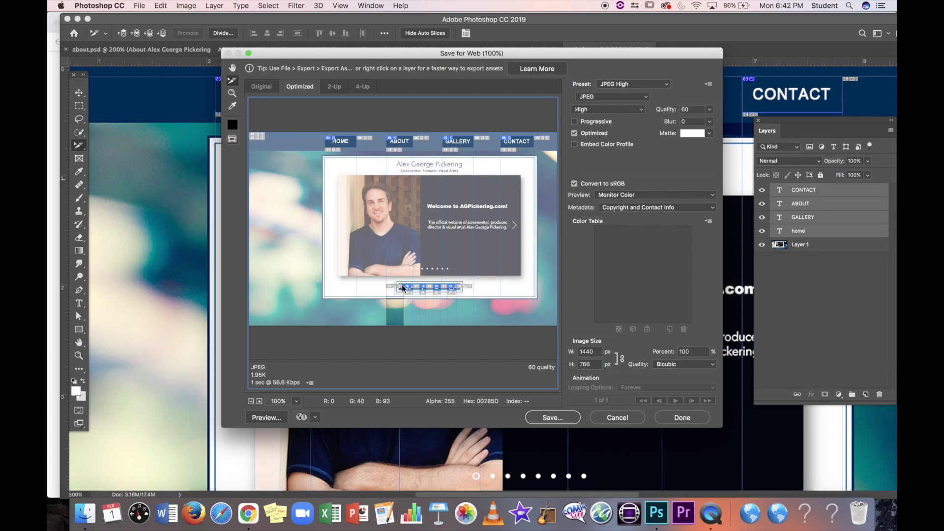
{"action": "left_click", "coordinate": [292, 250]}
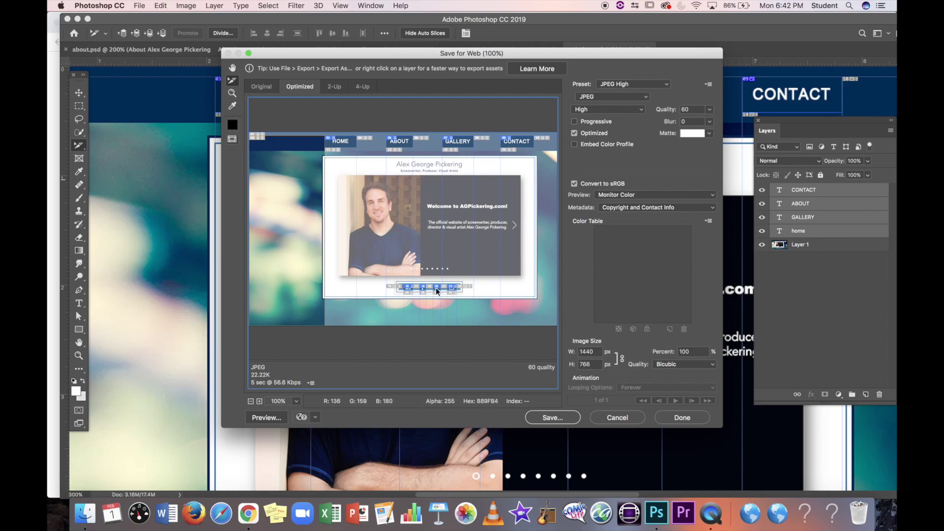
{"action": "key", "text": "super+equal"}
{"action": "key", "text": "super+equal"}
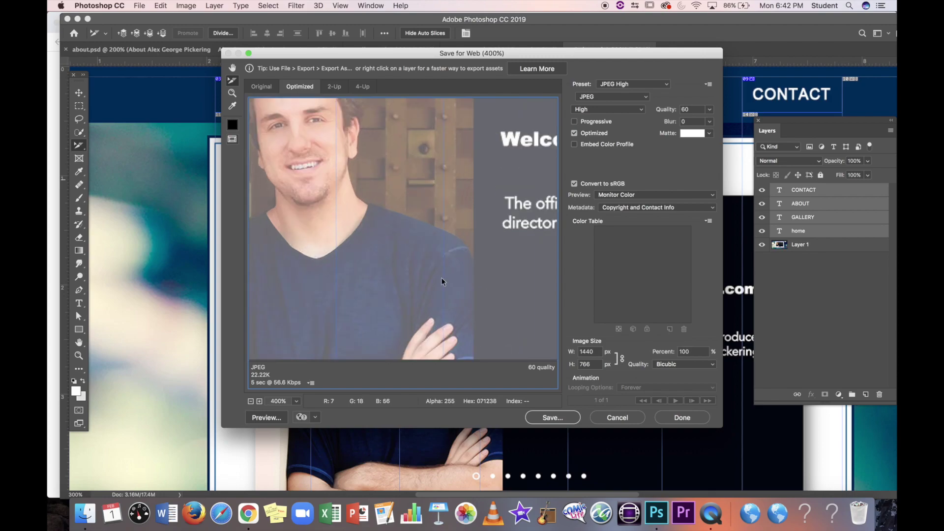
{"action": "scroll", "coordinate": [441, 280], "scroll_direction": "down", "scroll_amount": 10}
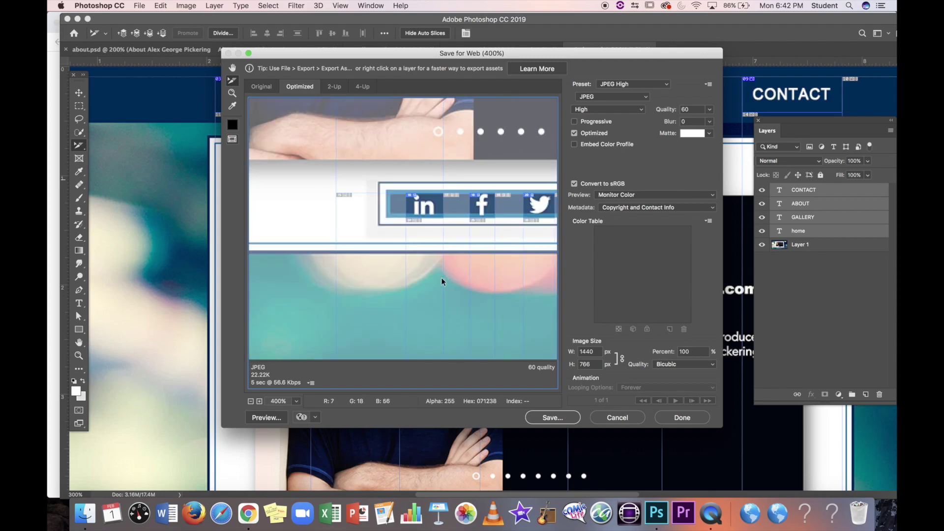
{"action": "left_click", "coordinate": [426, 208]}
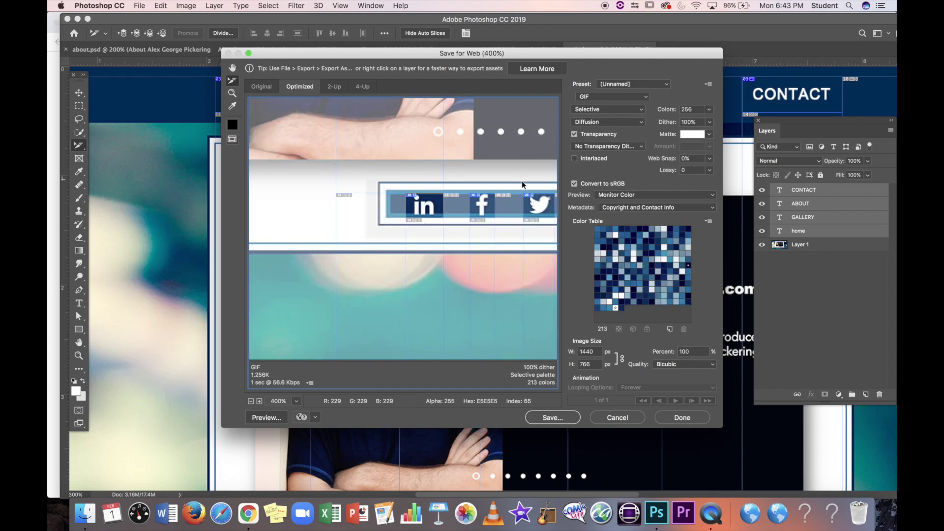
{"action": "left_click", "coordinate": [492, 207]}
{"action": "scroll", "coordinate": [489, 206], "scroll_direction": "right", "scroll_amount": 10}
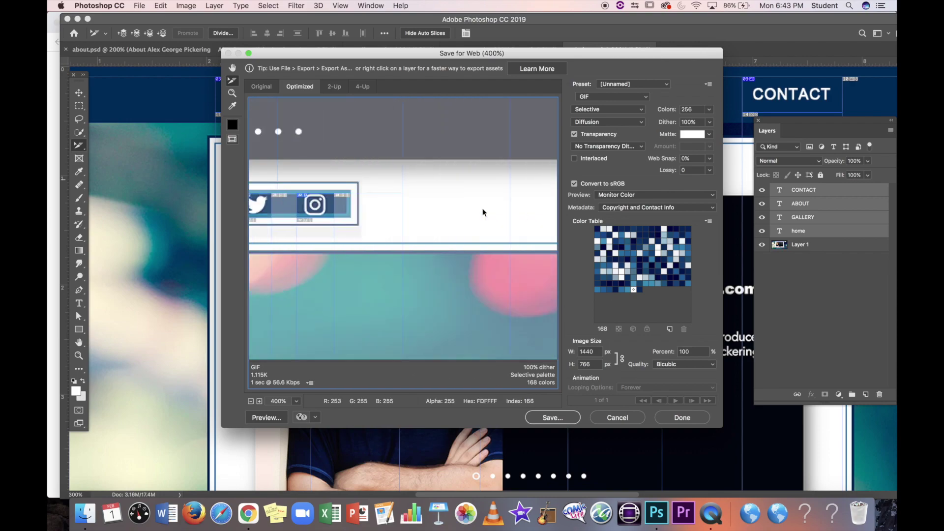
{"action": "scroll", "coordinate": [483, 213], "scroll_direction": "left", "scroll_amount": 10}
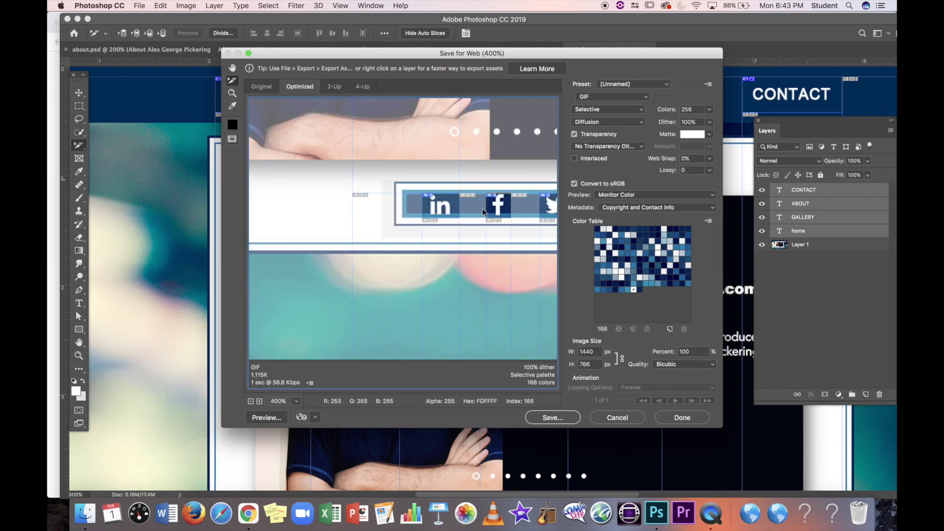
{"action": "scroll", "coordinate": [483, 212], "scroll_direction": "right", "scroll_amount": 5}
{"action": "left_click", "coordinate": [443, 206]}
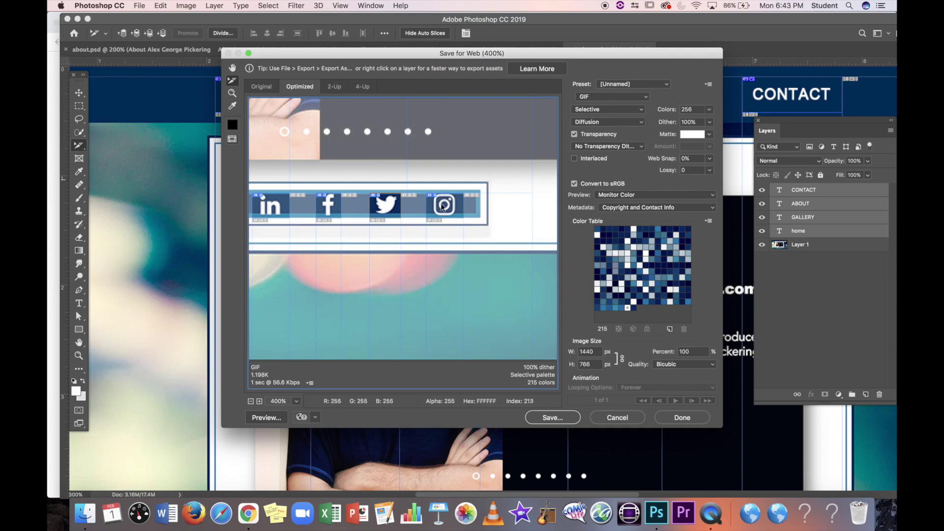
{"action": "left_click", "coordinate": [419, 152]}
{"action": "scroll", "coordinate": [417, 162], "scroll_direction": "up", "scroll_amount": 10}
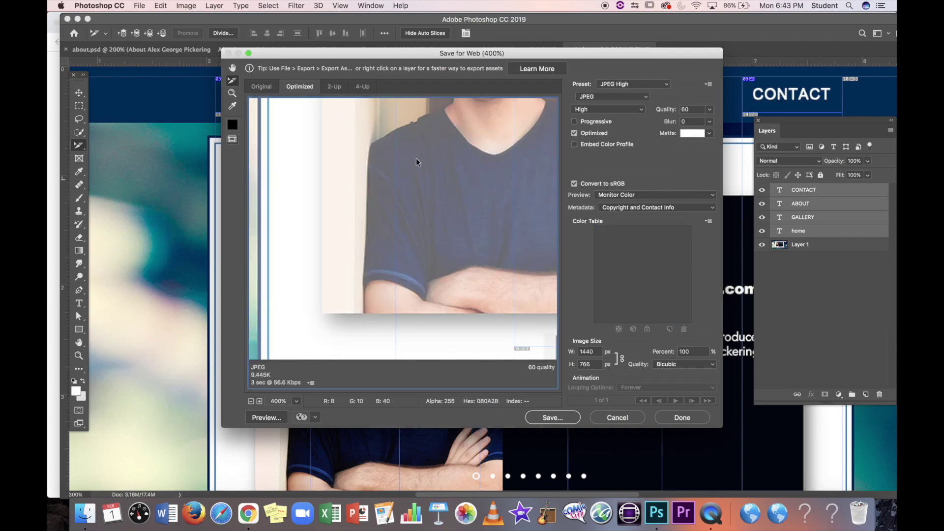
{"action": "scroll", "coordinate": [417, 163], "scroll_direction": "up", "scroll_amount": 10}
{"action": "scroll", "coordinate": [426, 164], "scroll_direction": "down", "scroll_amount": 4}
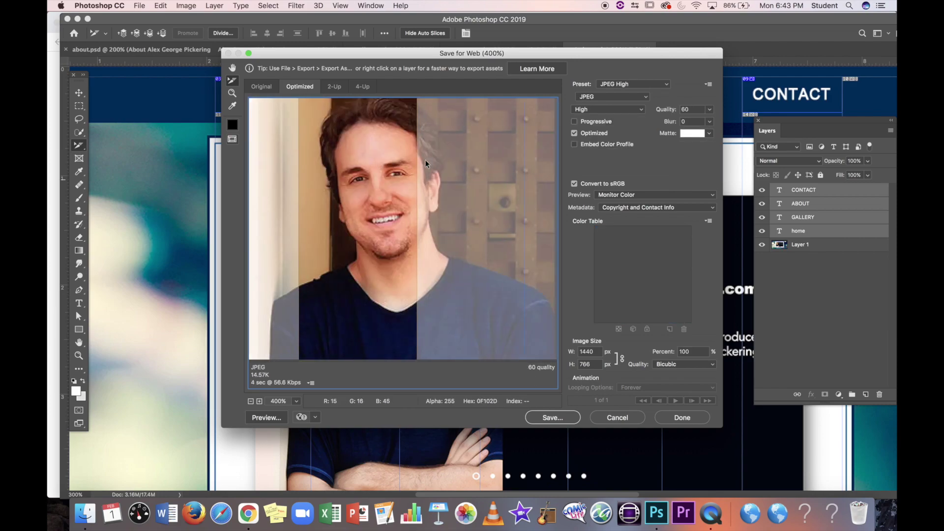
{"action": "scroll", "coordinate": [426, 164], "scroll_direction": "up", "scroll_amount": 10}
{"action": "scroll", "coordinate": [426, 164], "scroll_direction": "left", "scroll_amount": 5}
{"action": "left_click", "coordinate": [272, 134]}
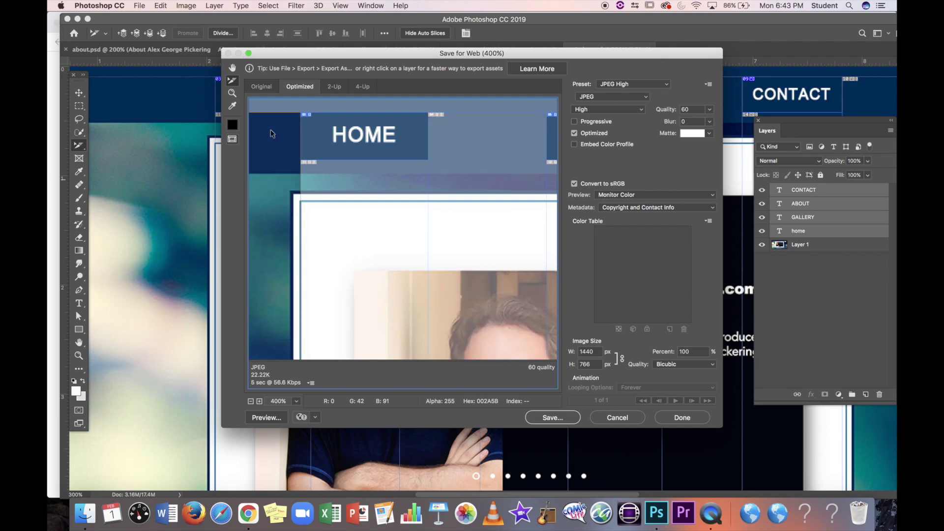
{"action": "key", "text": "super+minus"}
{"action": "key", "text": "super+minus"}
{"action": "key", "text": "super+minus"}
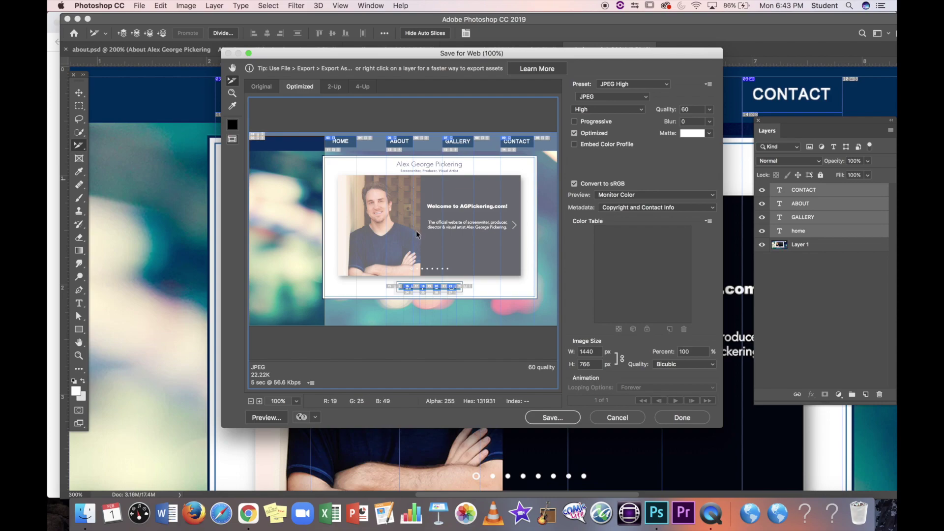
{"action": "left_click", "coordinate": [425, 241]}
{"action": "scroll", "coordinate": [467, 238], "scroll_direction": "right", "scroll_amount": 3}
{"action": "scroll", "coordinate": [445, 184], "scroll_direction": "left", "scroll_amount": 3}
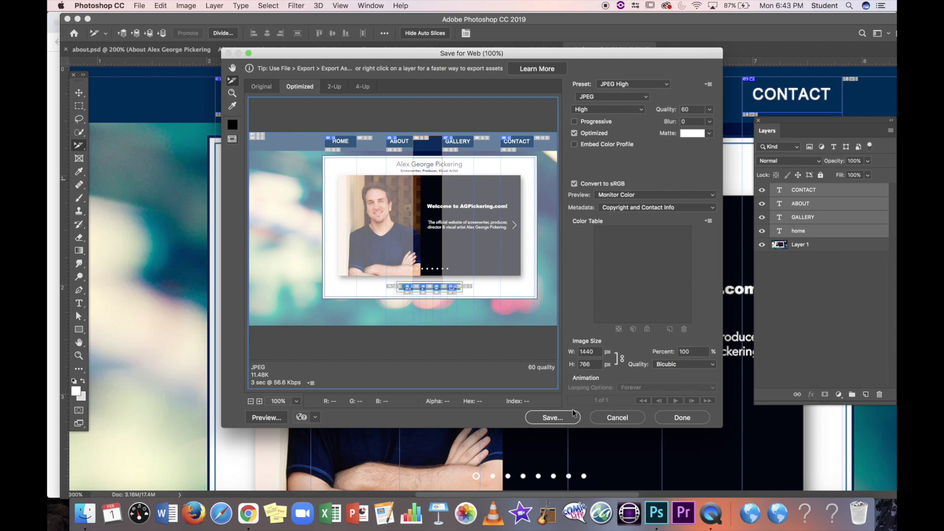
Step: Export index.html as HTML and Images into the my_website folder
{"action": "left_click", "coordinate": [545, 422]}
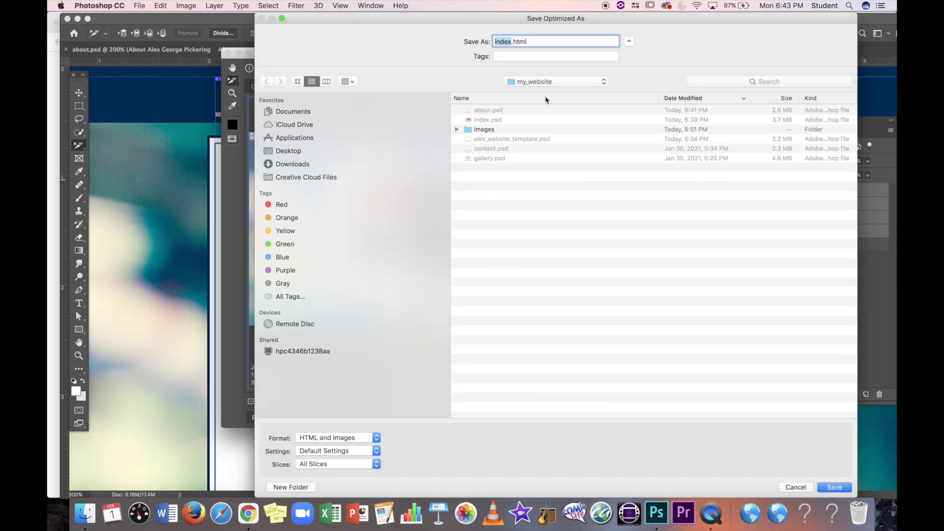
{"action": "left_click", "coordinate": [551, 83]}
{"action": "left_click", "coordinate": [552, 83]}
{"action": "left_click", "coordinate": [314, 438]}
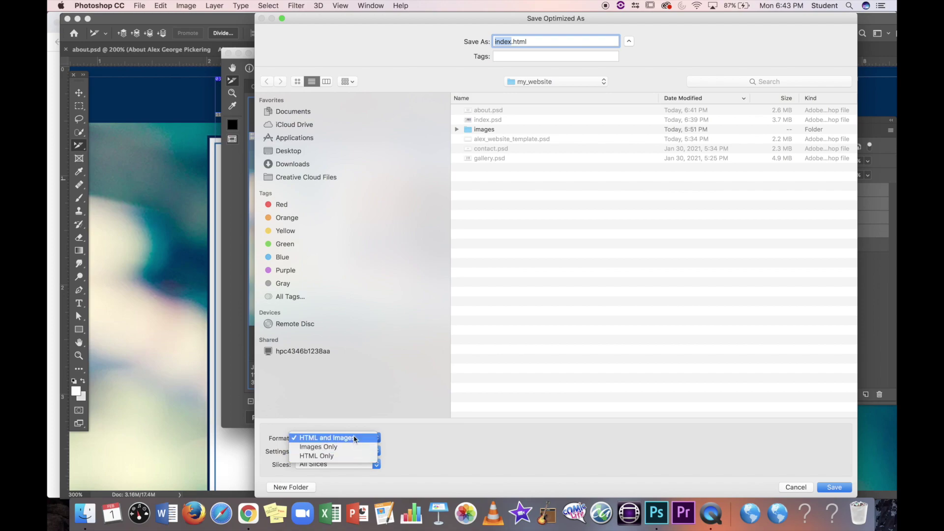
{"action": "left_click", "coordinate": [356, 439]}
{"action": "left_click", "coordinate": [829, 490]}
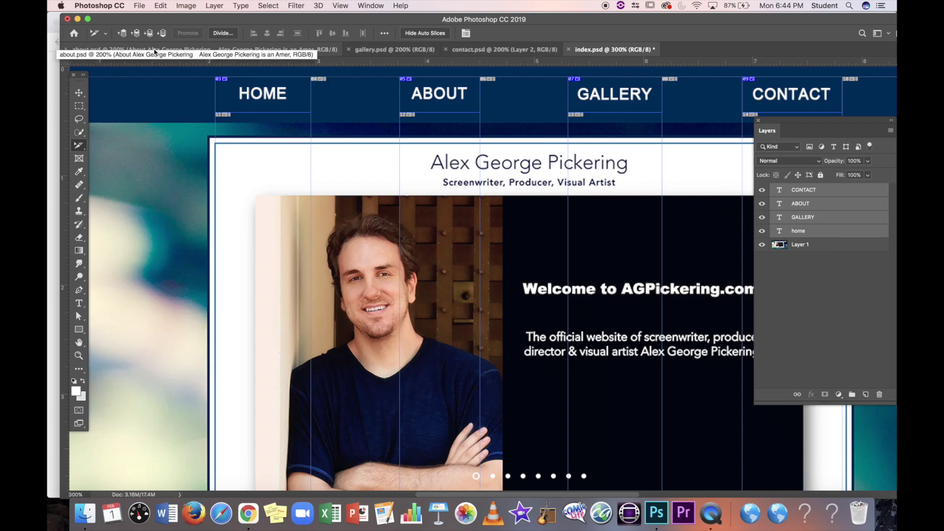
Step: On about.psd, cancel Save As and open Save for Web (Legacy) instead
{"action": "left_click", "coordinate": [262, 51]}
{"action": "left_click", "coordinate": [139, 6]}
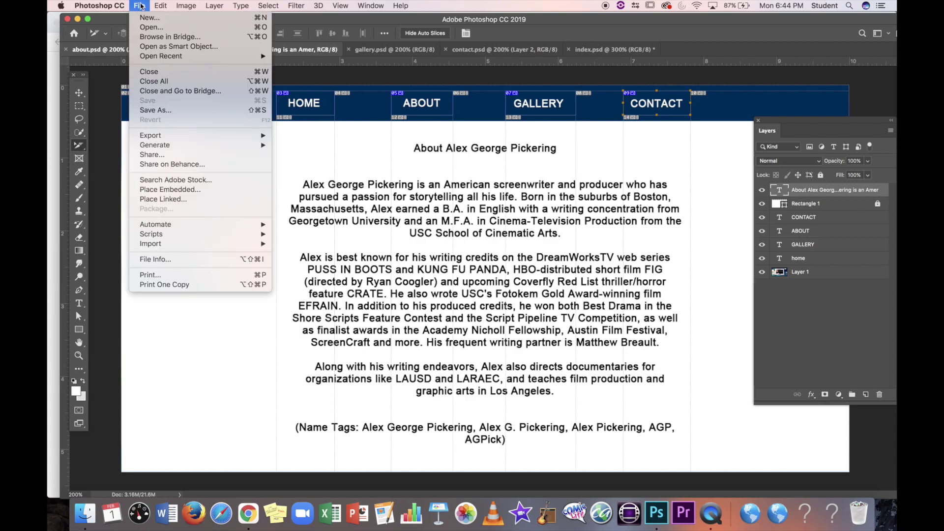
{"action": "left_click", "coordinate": [177, 111]}
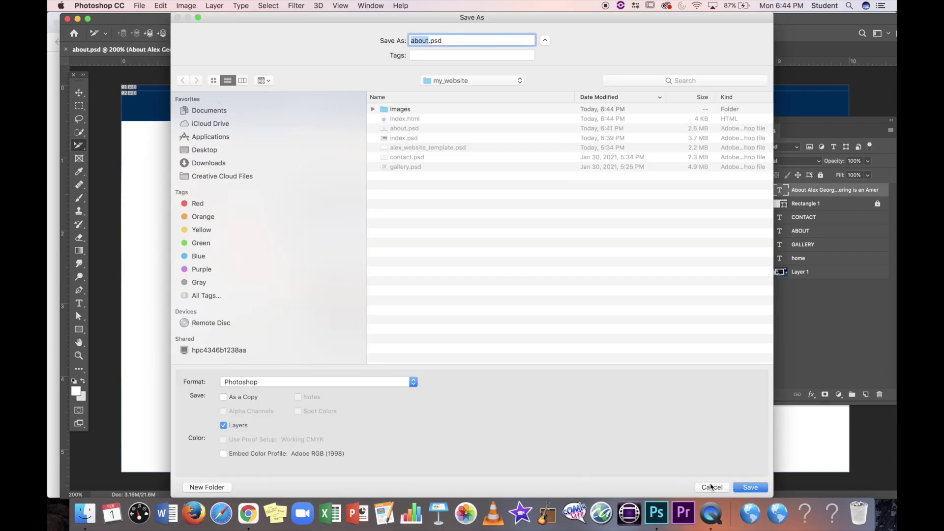
{"action": "left_click", "coordinate": [750, 487]}
{"action": "left_click", "coordinate": [136, 5]}
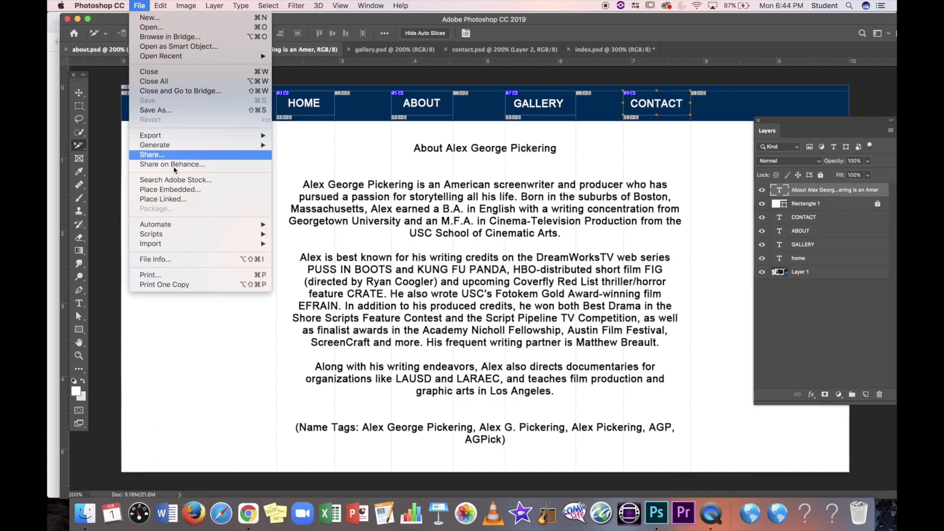
{"action": "mouse_move", "coordinate": [171, 140]}
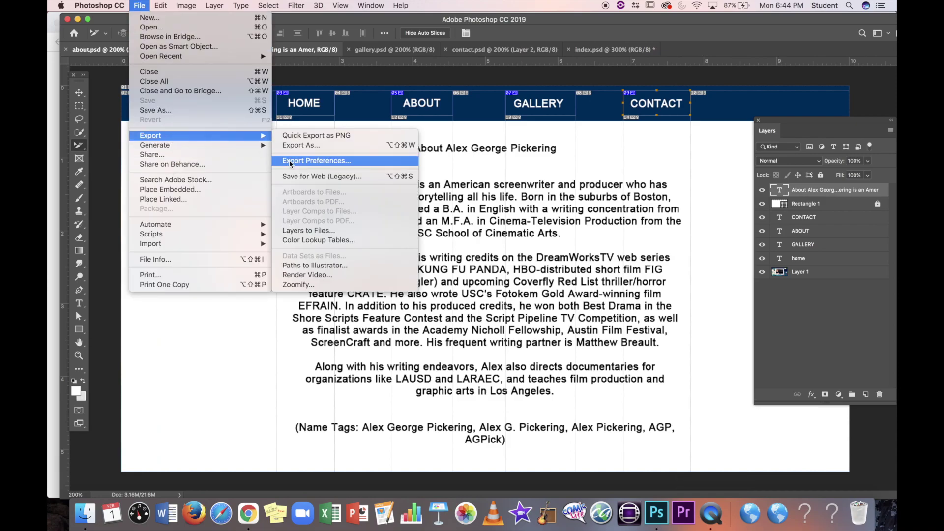
{"action": "left_click", "coordinate": [325, 177]}
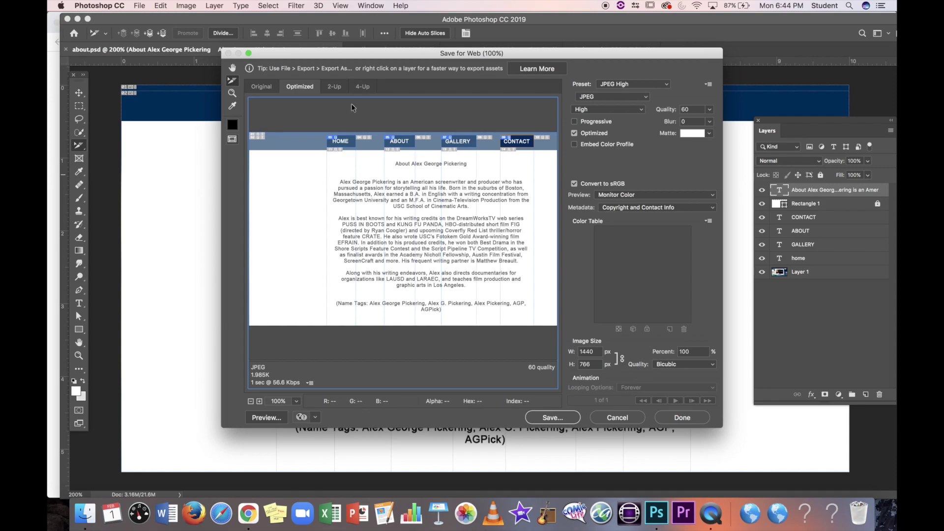
Step: Try the slice's format options, leaving it as JPEG
{"action": "left_click", "coordinate": [597, 97]}
{"action": "left_click", "coordinate": [597, 95]}
{"action": "left_click", "coordinate": [597, 95]}
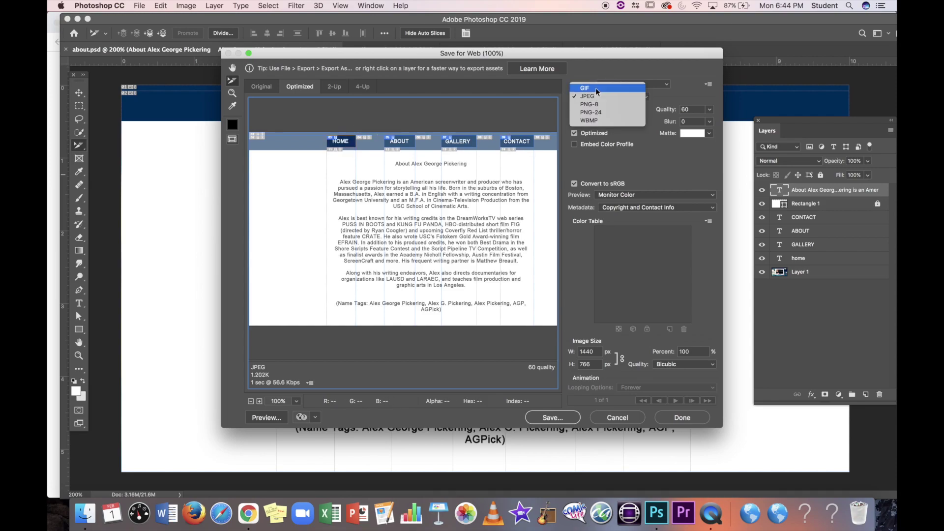
{"action": "left_click", "coordinate": [598, 97]}
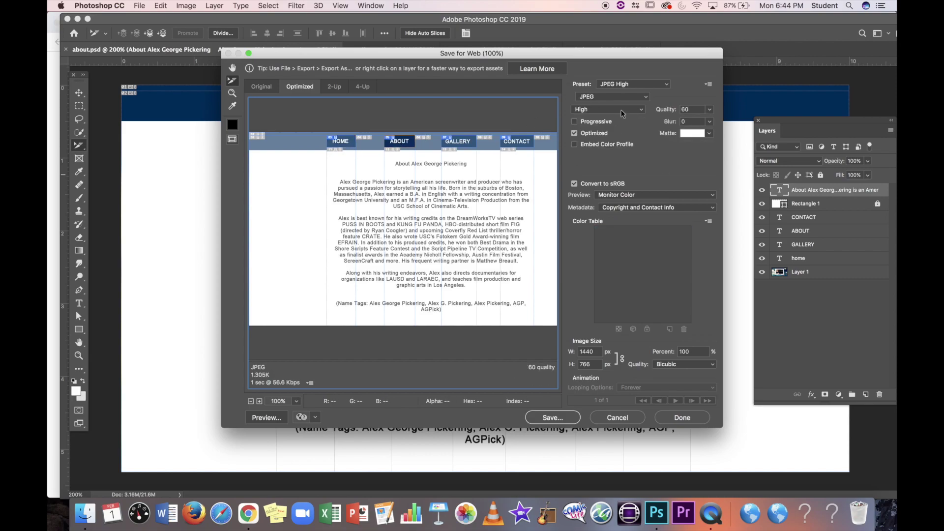
{"action": "left_click", "coordinate": [618, 96]}
{"action": "left_click", "coordinate": [611, 89]}
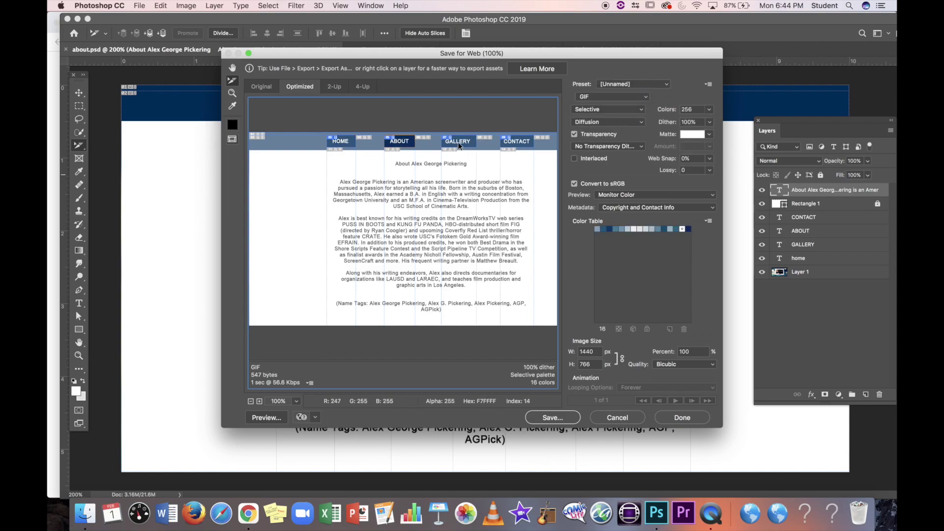
{"action": "left_click", "coordinate": [605, 96]}
{"action": "left_click", "coordinate": [606, 89]}
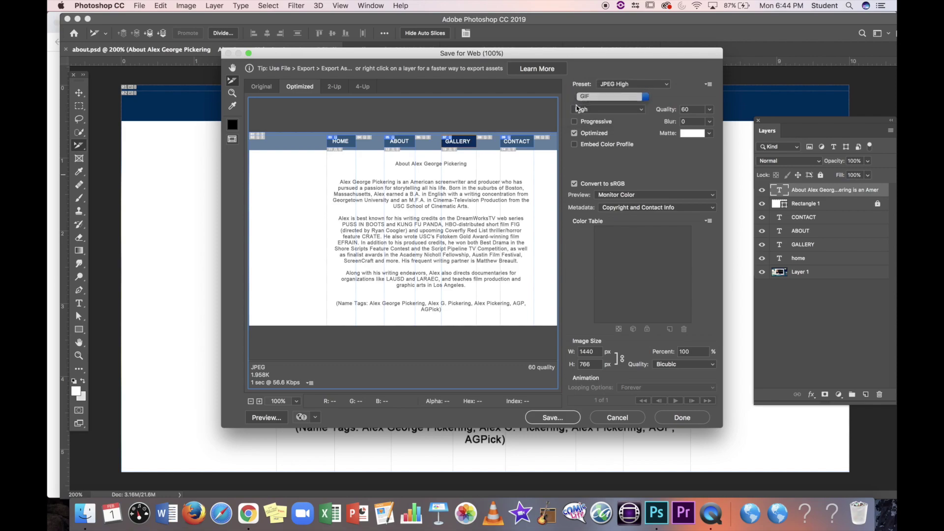
{"action": "left_click", "coordinate": [606, 96]}
{"action": "left_click", "coordinate": [606, 104]}
{"action": "left_click", "coordinate": [606, 96]}
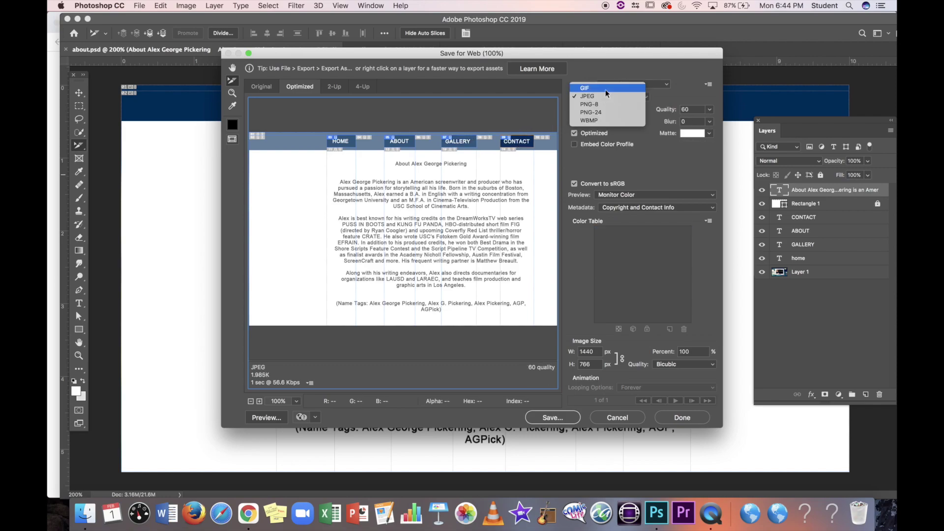
{"action": "left_click", "coordinate": [606, 96]}
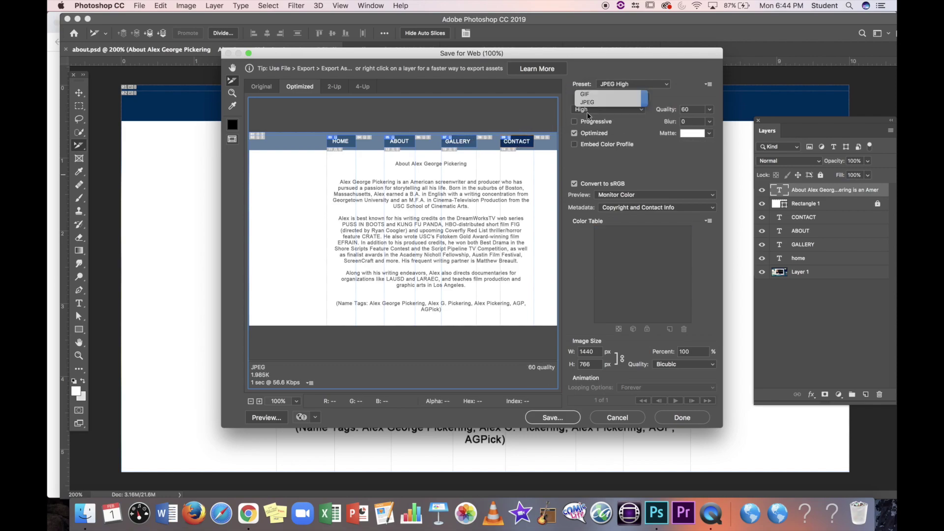
Step: Check the header slices left of ABOUT and open Save Optimized As for about.html
{"action": "left_click", "coordinate": [490, 216]}
{"action": "left_click", "coordinate": [400, 246]}
{"action": "left_click", "coordinate": [369, 227]}
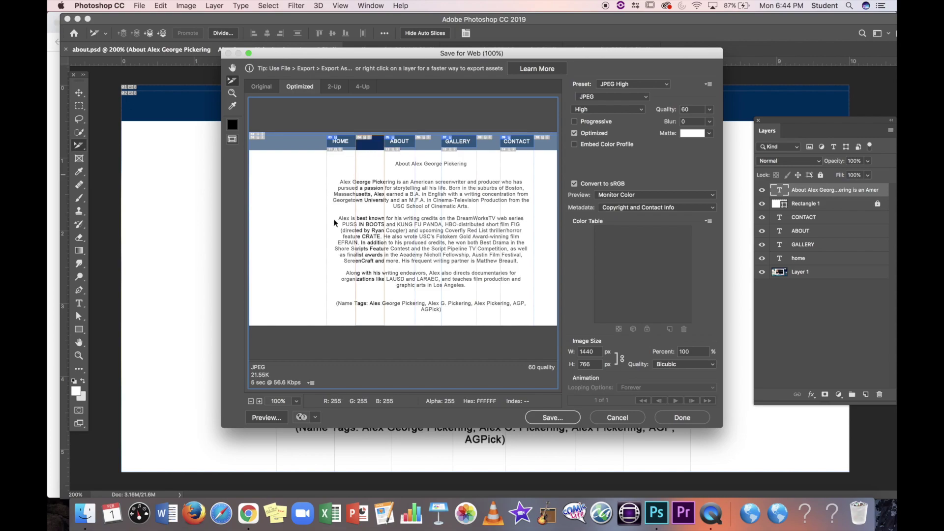
{"action": "left_click", "coordinate": [307, 217]}
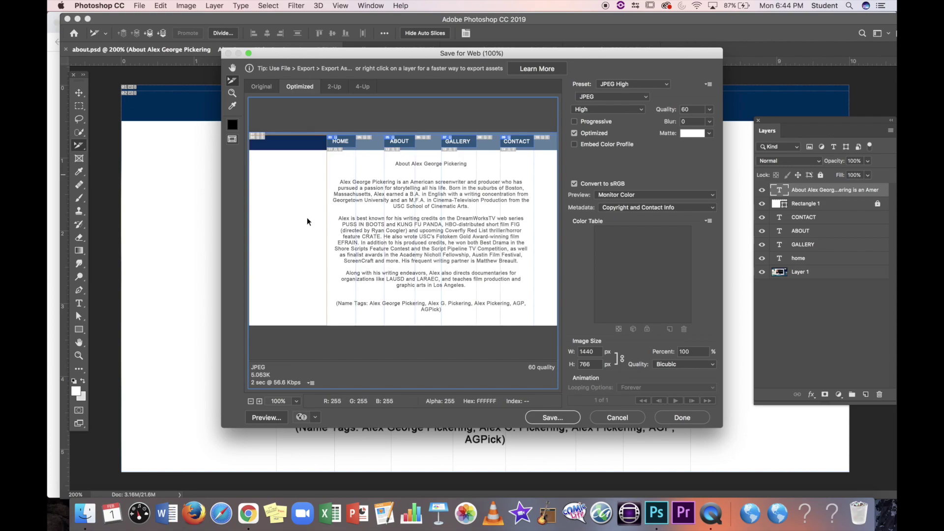
{"action": "left_click", "coordinate": [566, 419]}
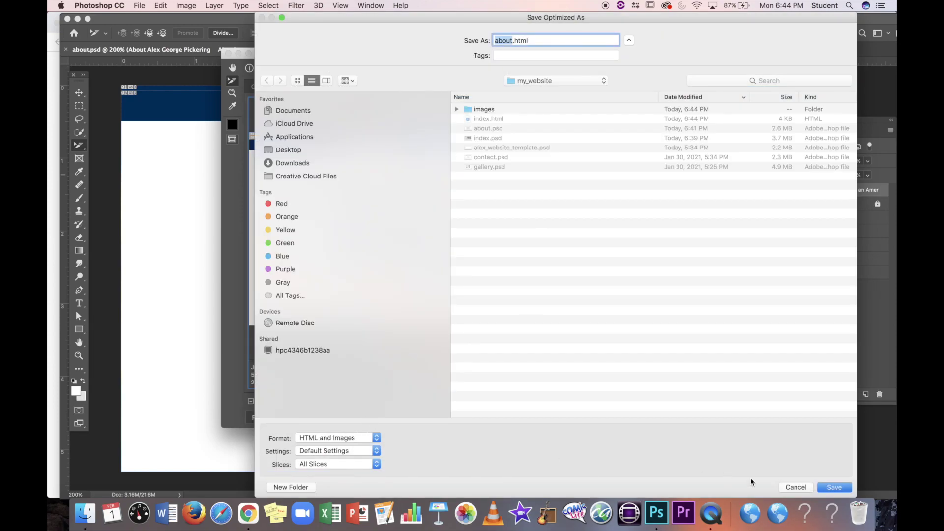
Step: Save about.html and its images to my_website, replacing the existing files
{"action": "left_click", "coordinate": [827, 489]}
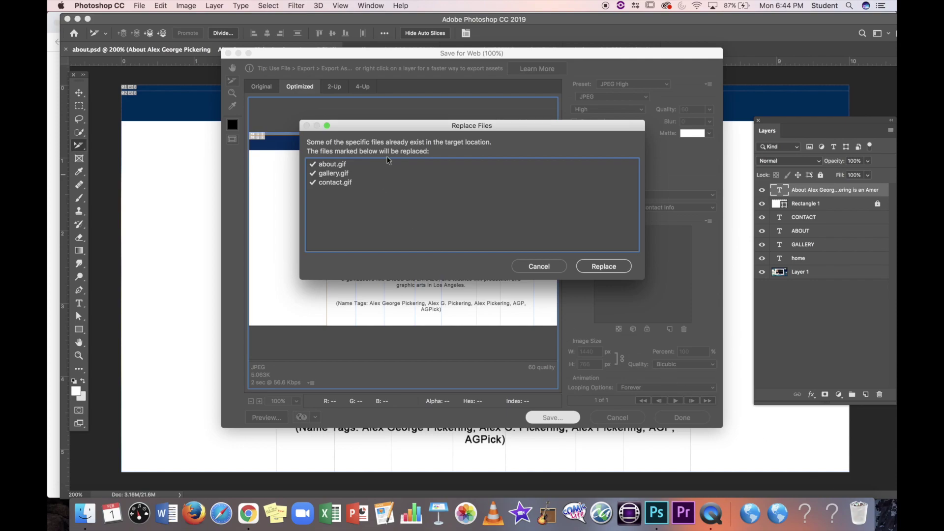
{"action": "left_click", "coordinate": [600, 267]}
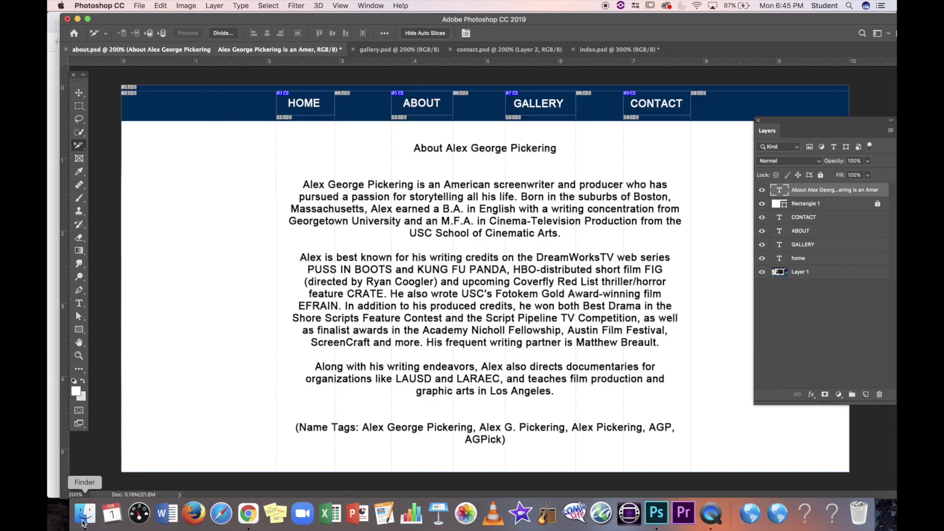
Step: Open the my_website folder in Finder and select index.html
{"action": "left_click", "coordinate": [85, 513]}
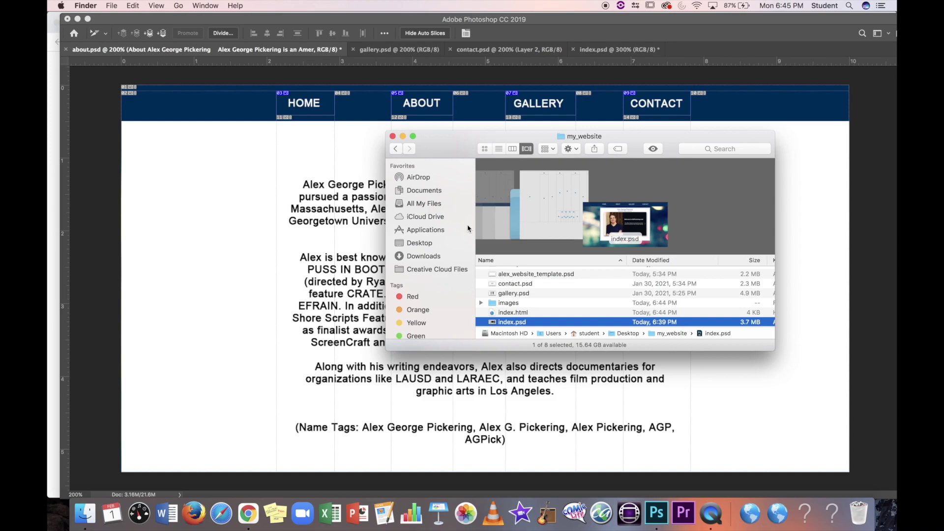
{"action": "left_click", "coordinate": [541, 313]}
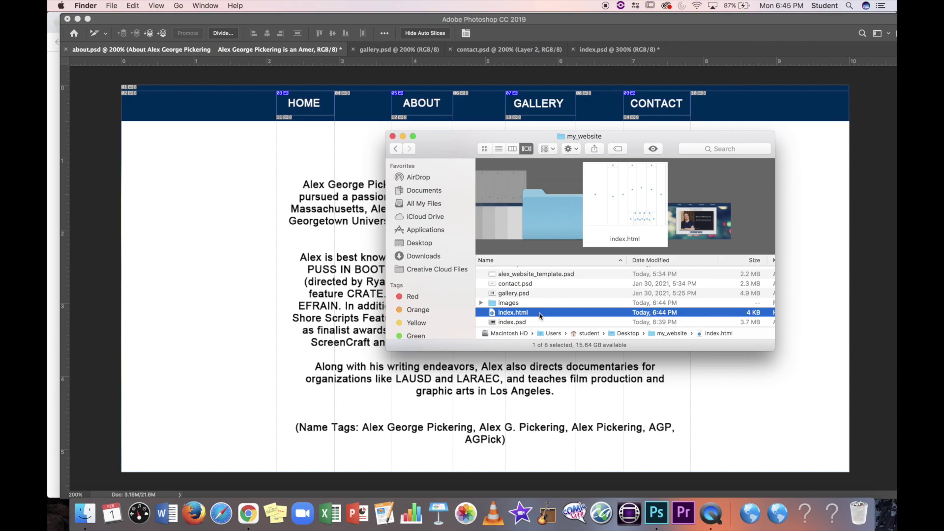
Step: Open index.html in Safari and test the ABOUT, HOME and GALLERY links, finding Gallery missing
{"action": "double_click", "coordinate": [539, 313]}
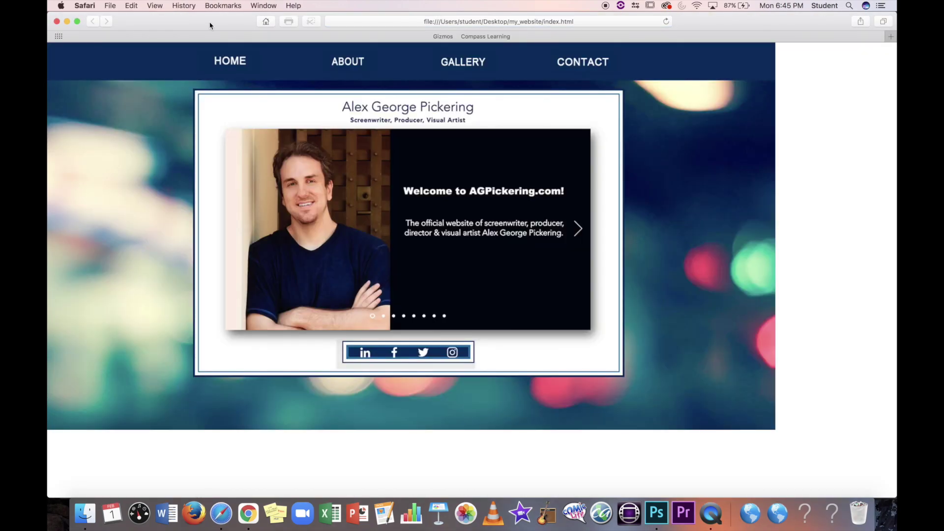
{"action": "left_click_drag", "start_coordinate": [210, 26], "coordinate": [270, 27]}
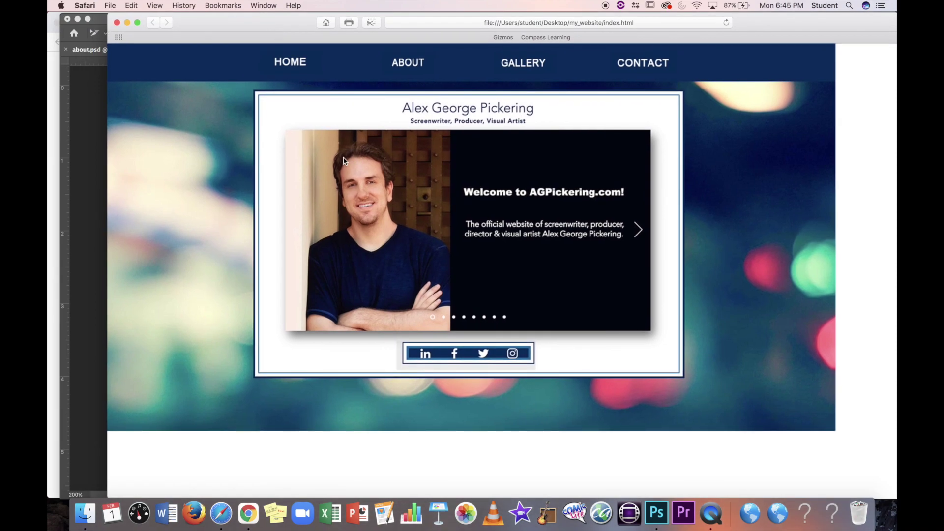
{"action": "left_click", "coordinate": [413, 65]}
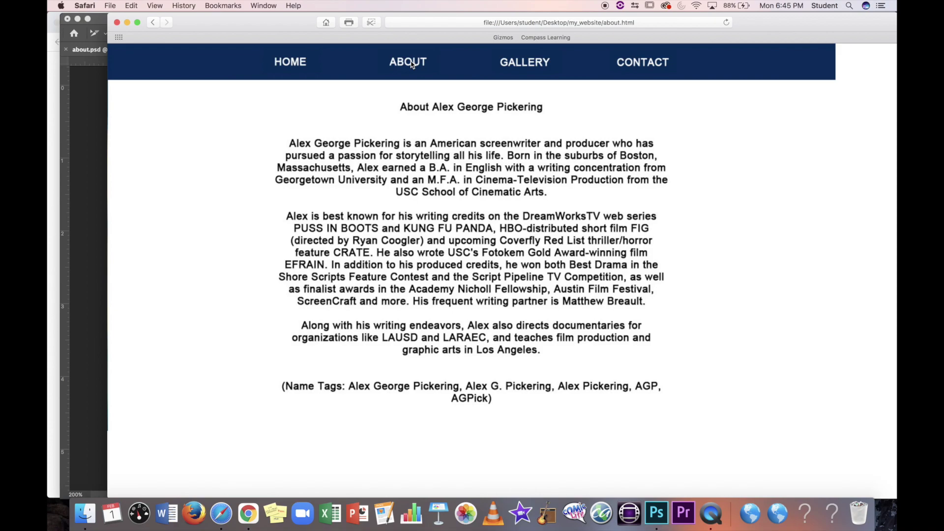
{"action": "left_click", "coordinate": [304, 67]}
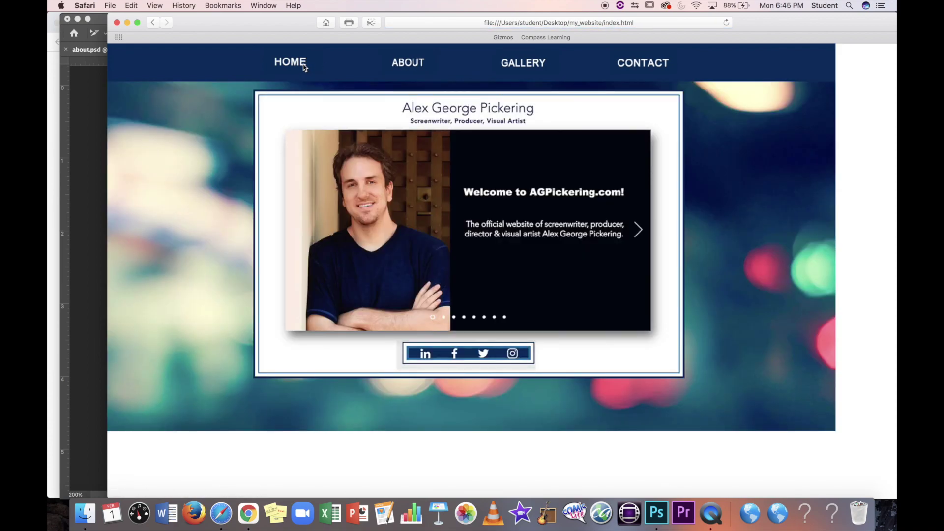
{"action": "left_click", "coordinate": [535, 63]}
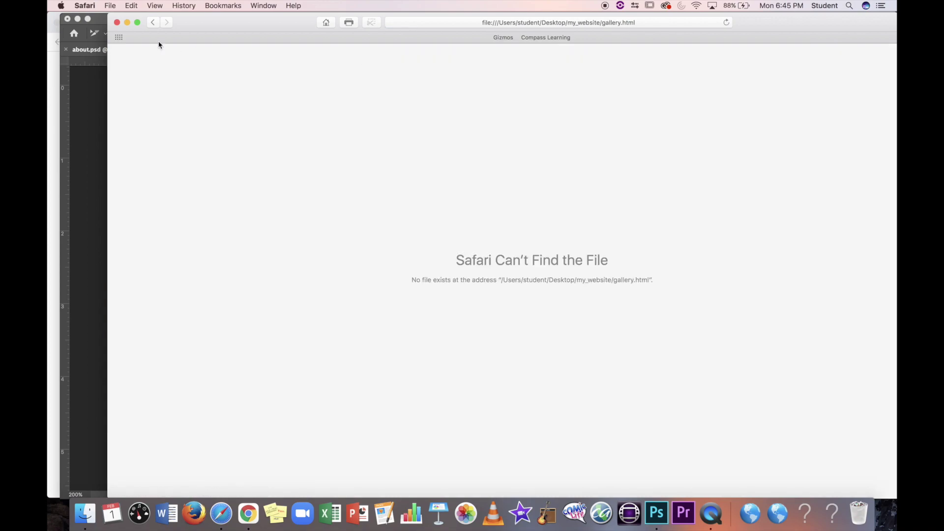
{"action": "left_click", "coordinate": [151, 23]}
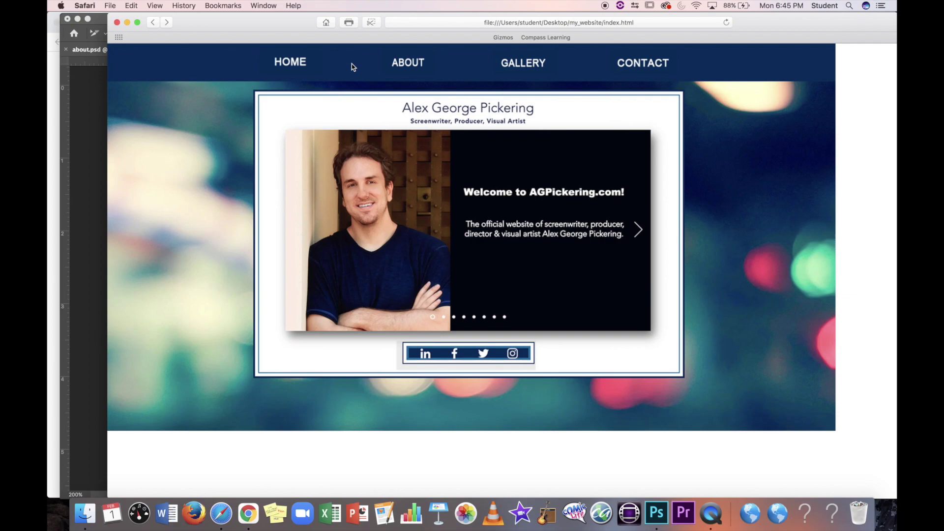
{"action": "left_click", "coordinate": [401, 66]}
{"action": "left_click", "coordinate": [290, 62]}
Step: Confirm the Twitter icon opens in a new tab, then close it and Safari
{"action": "left_click", "coordinate": [484, 356]}
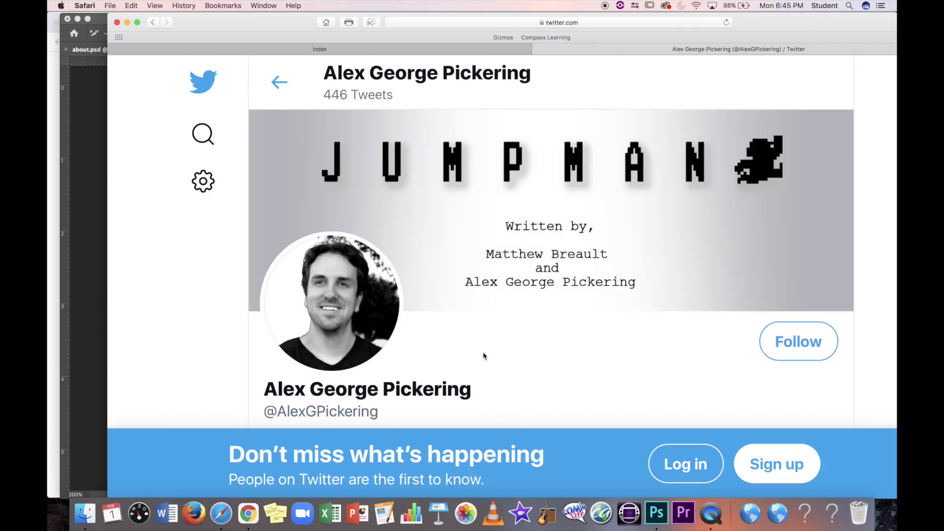
{"action": "left_click", "coordinate": [538, 49]}
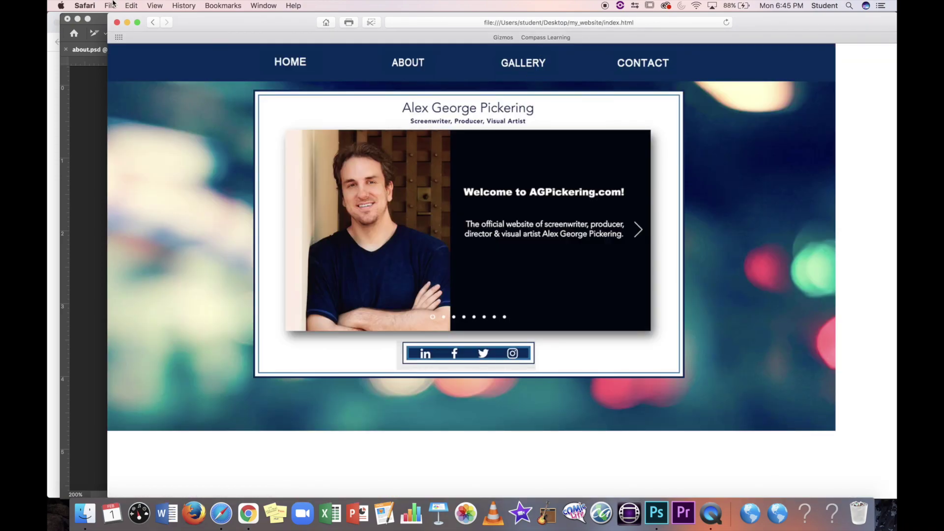
{"action": "left_click", "coordinate": [118, 23]}
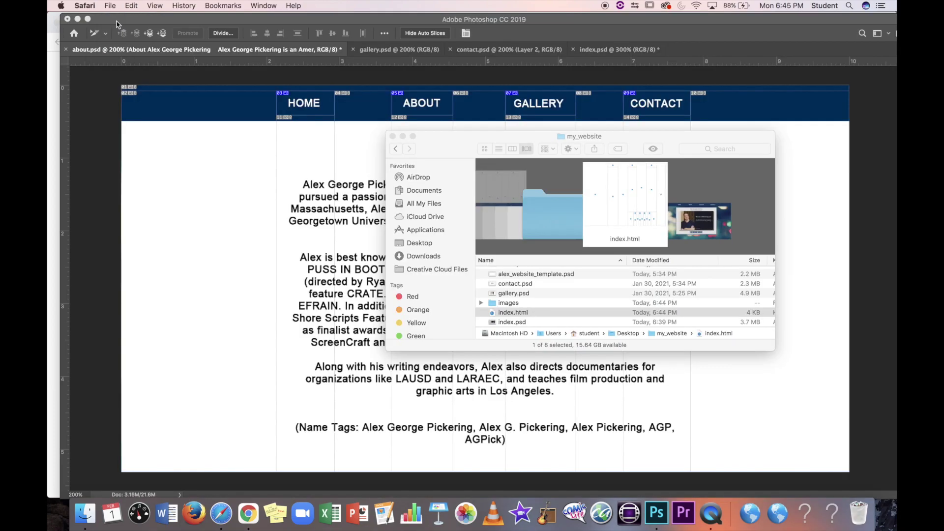
Step: Bring Photoshop to the front and switch to the gallery.psd document with its six posters
{"action": "left_click", "coordinate": [231, 236]}
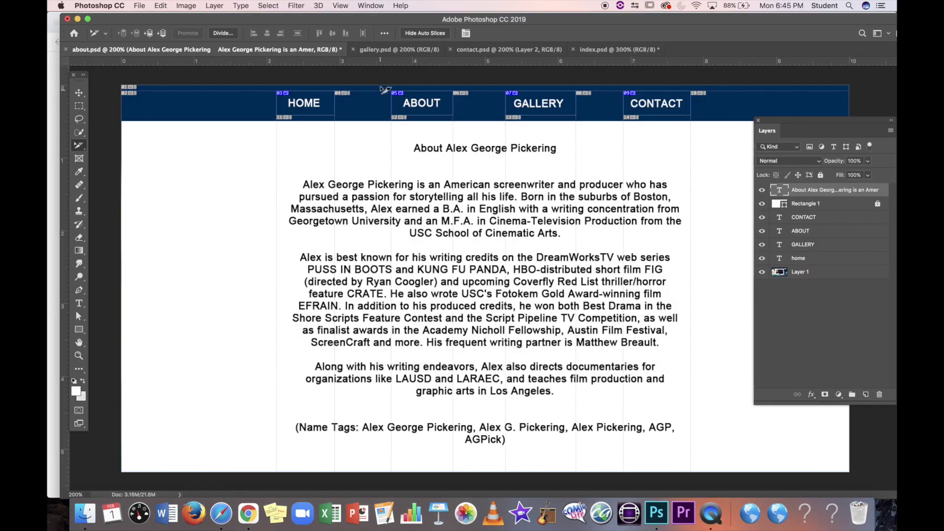
{"action": "left_click", "coordinate": [392, 49]}
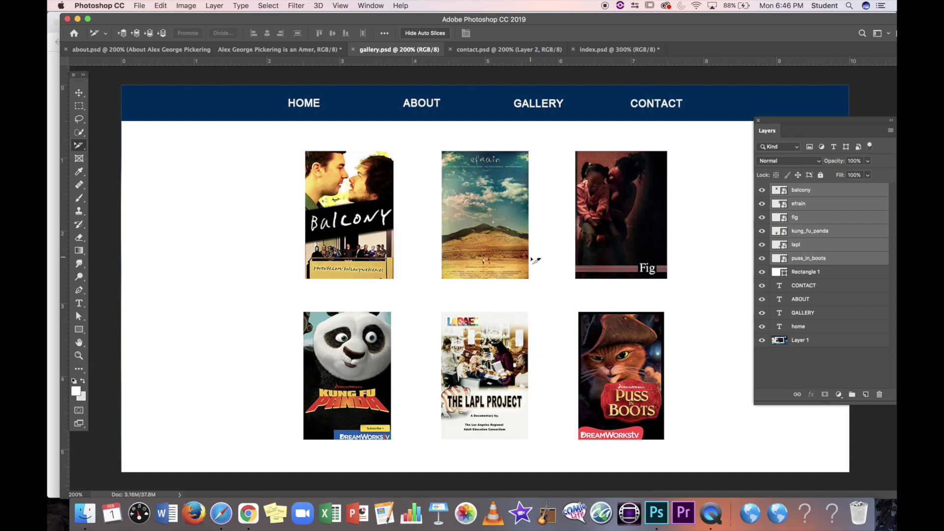
Step: Create a layer-based slice from each of the six selected poster layers using the Layer menu
{"action": "left_click", "coordinate": [398, 5]}
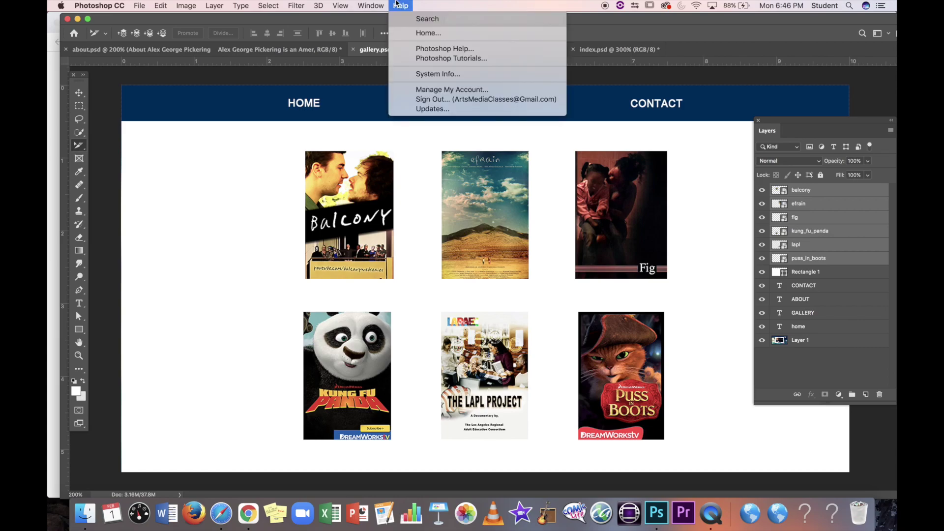
{"action": "mouse_move", "coordinate": [212, 5]}
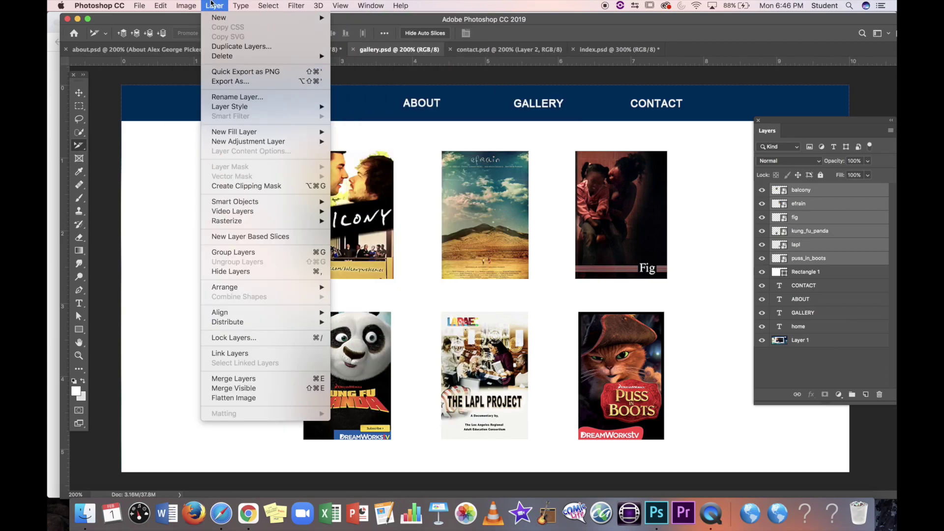
{"action": "left_click", "coordinate": [272, 237]}
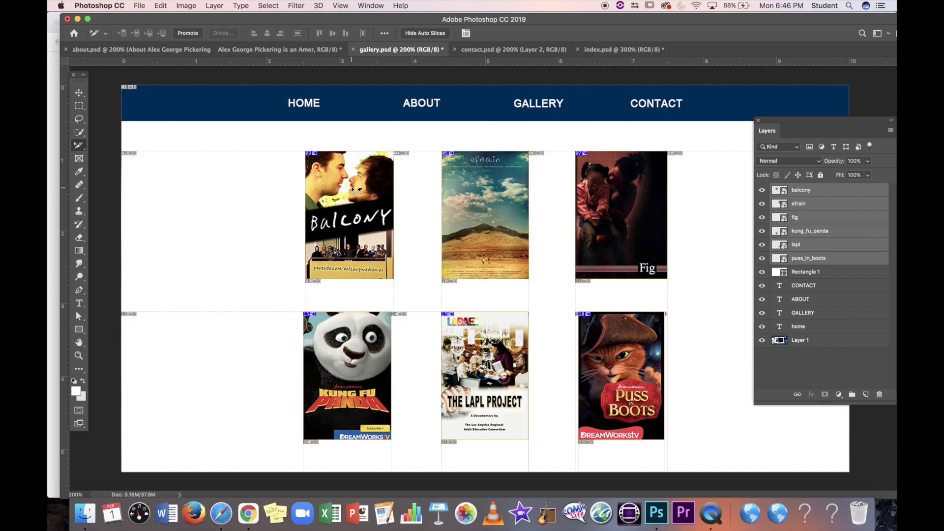
Step: Open the my_website images folder in Finder and browse the exported about slice images
{"action": "left_click", "coordinate": [85, 514]}
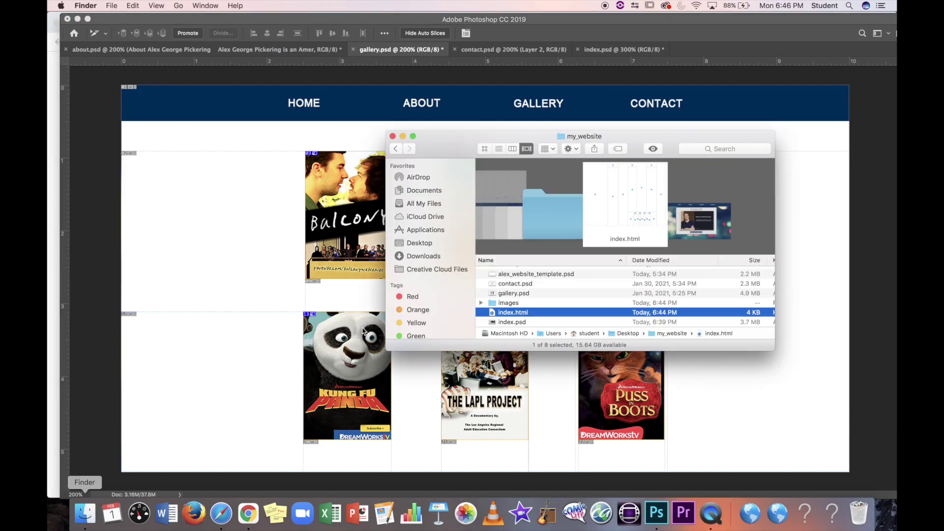
{"action": "double_click", "coordinate": [506, 304]}
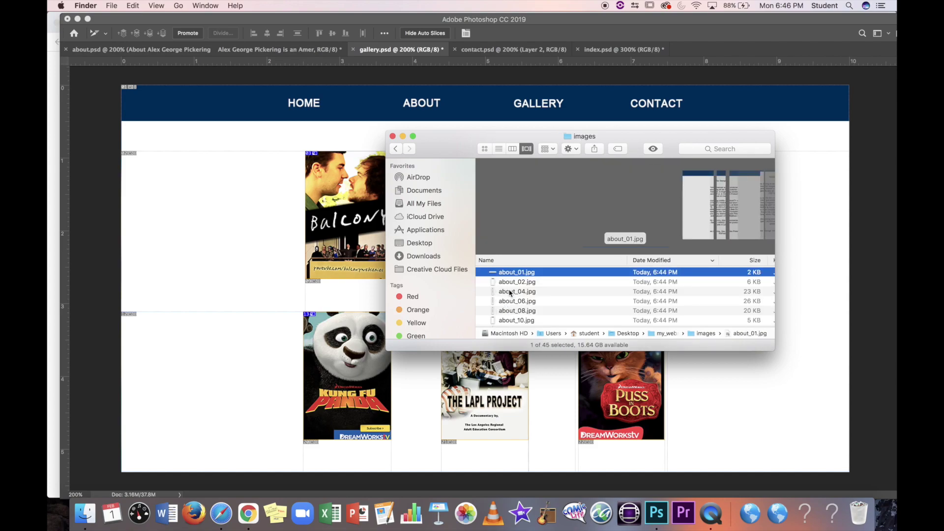
{"action": "scroll", "coordinate": [511, 292], "scroll_direction": "down", "scroll_amount": 1}
{"action": "right_click", "coordinate": [514, 291]}
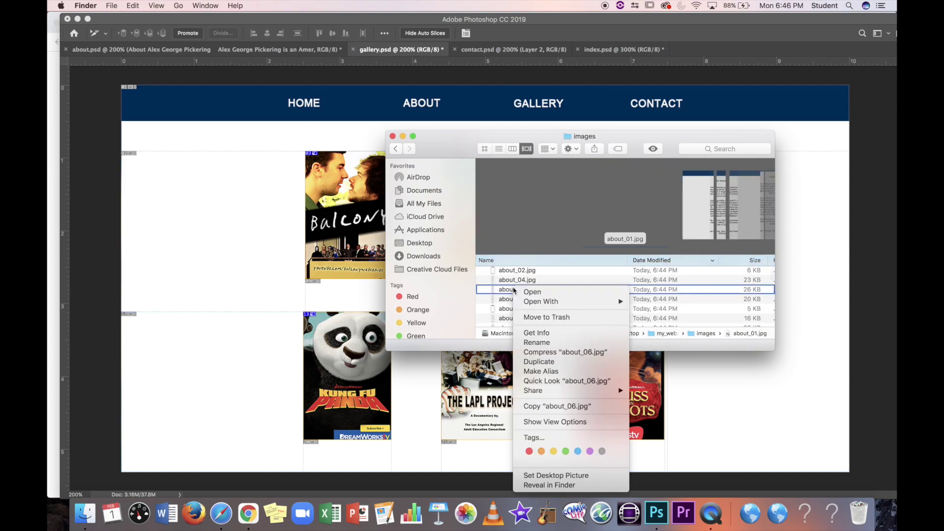
{"action": "left_click", "coordinate": [505, 282]}
{"action": "left_click", "coordinate": [505, 282]}
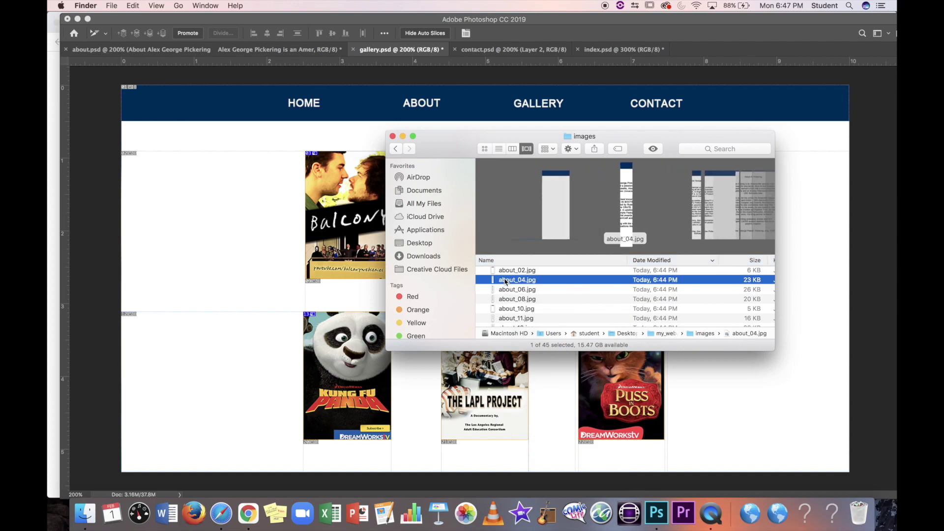
{"action": "key", "text": "Down"}
{"action": "key", "text": "Down"}
{"action": "key", "text": "Down"}
{"action": "key", "text": "Down"}
{"action": "key", "text": "Down"}
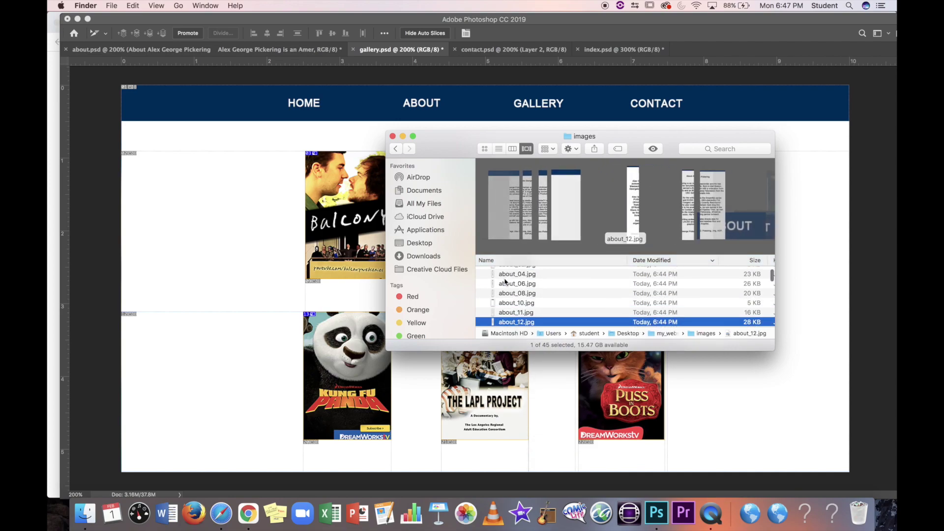
{"action": "key", "text": "Down"}
{"action": "key", "text": "Down"}
{"action": "key", "text": "Up"}
{"action": "key", "text": "Up"}
{"action": "key", "text": "Up"}
{"action": "key", "text": "Up"}
{"action": "key", "text": "Up"}
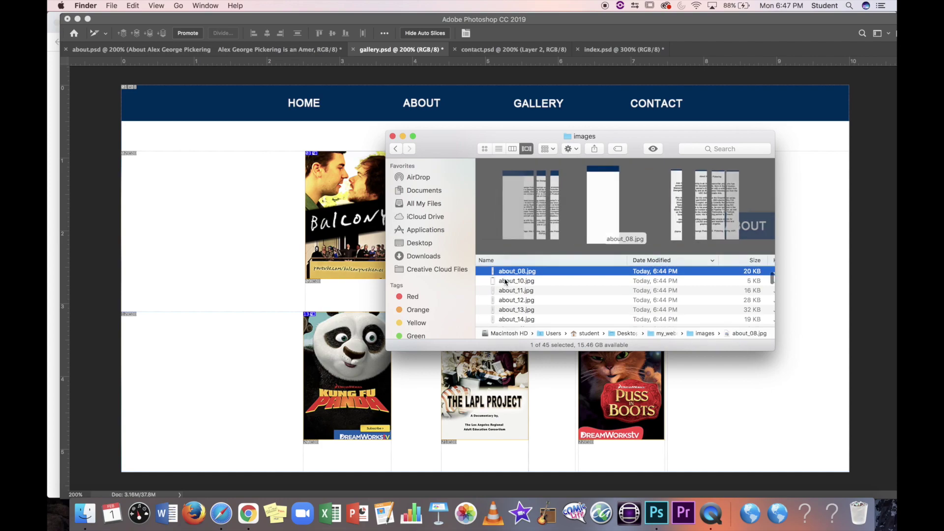
{"action": "key", "text": "Up"}
{"action": "key", "text": "Up"}
{"action": "key", "text": "Up"}
{"action": "key", "text": "Up"}
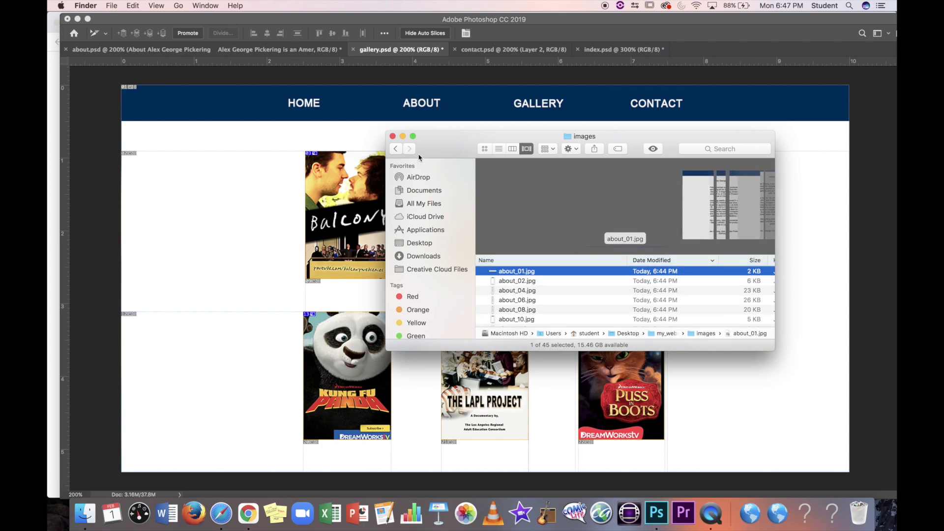
Step: Reopen the images folder and step down through the files to balcony.jpg
{"action": "left_click", "coordinate": [395, 149]}
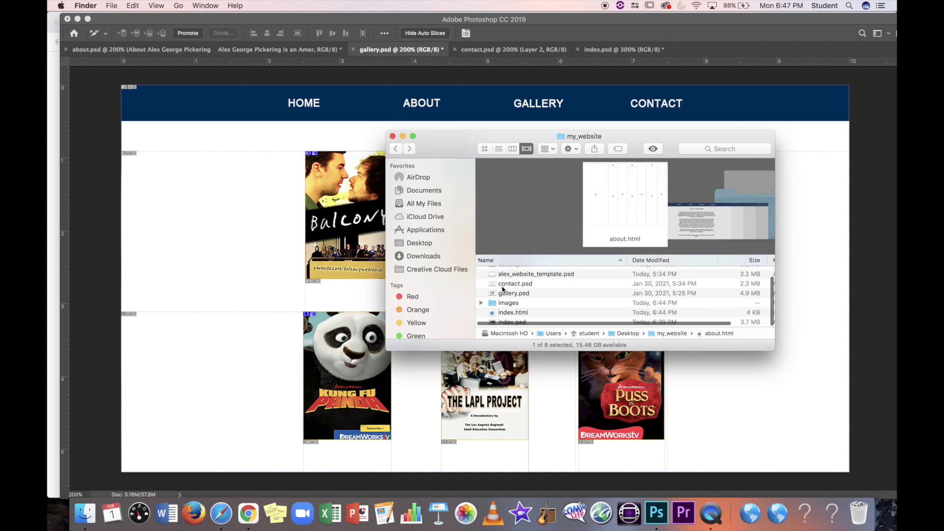
{"action": "scroll", "coordinate": [505, 301], "scroll_direction": "down", "scroll_amount": 2}
{"action": "double_click", "coordinate": [498, 301]}
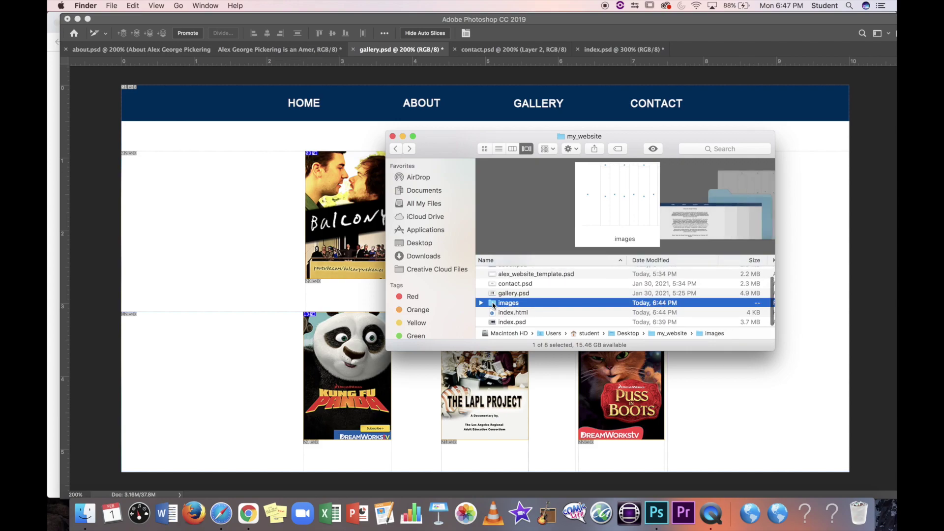
{"action": "left_click", "coordinate": [509, 292]}
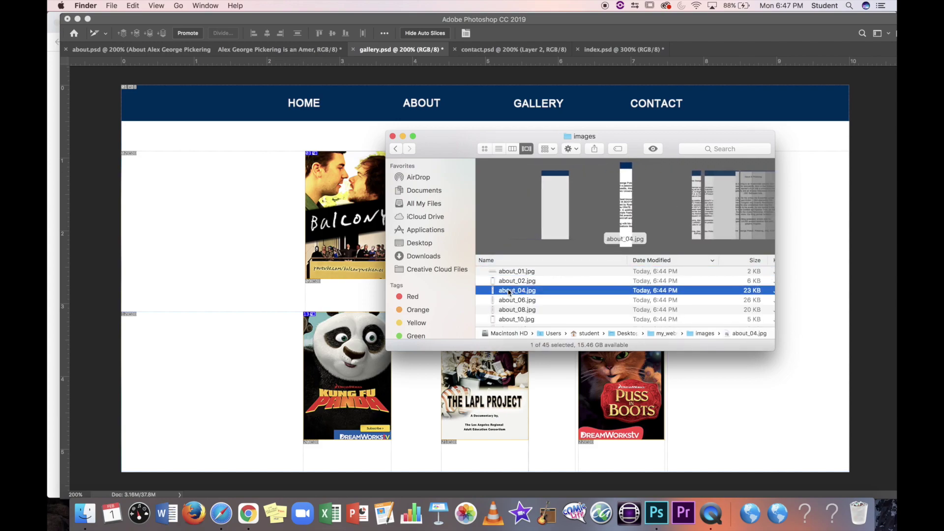
{"action": "key", "text": "Down"}
{"action": "key", "text": "Down"}
{"action": "key", "text": "Down"}
{"action": "key", "text": "Down"}
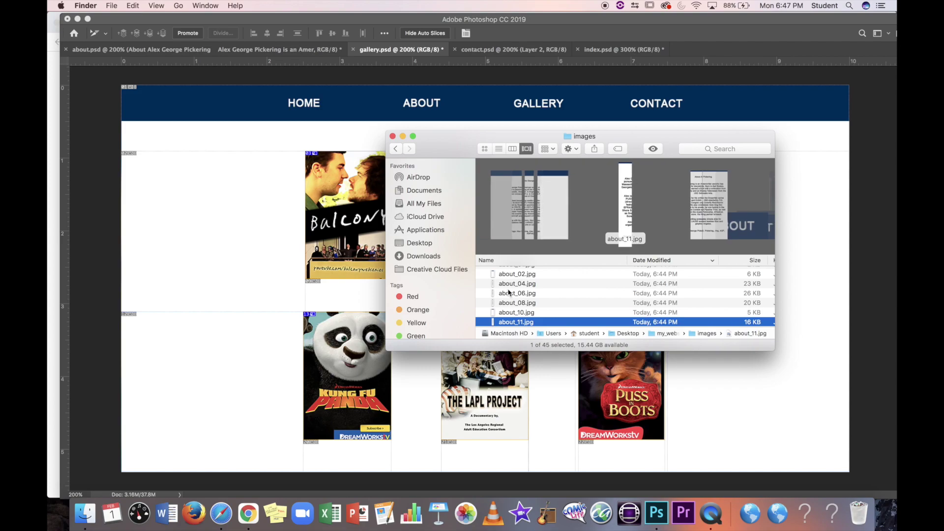
{"action": "key", "text": "Down"}
{"action": "key", "text": "Down"}
{"action": "key", "text": "Down"}
{"action": "key", "text": "Down"}
{"action": "key", "text": "Down"}
{"action": "key", "text": "Down"}
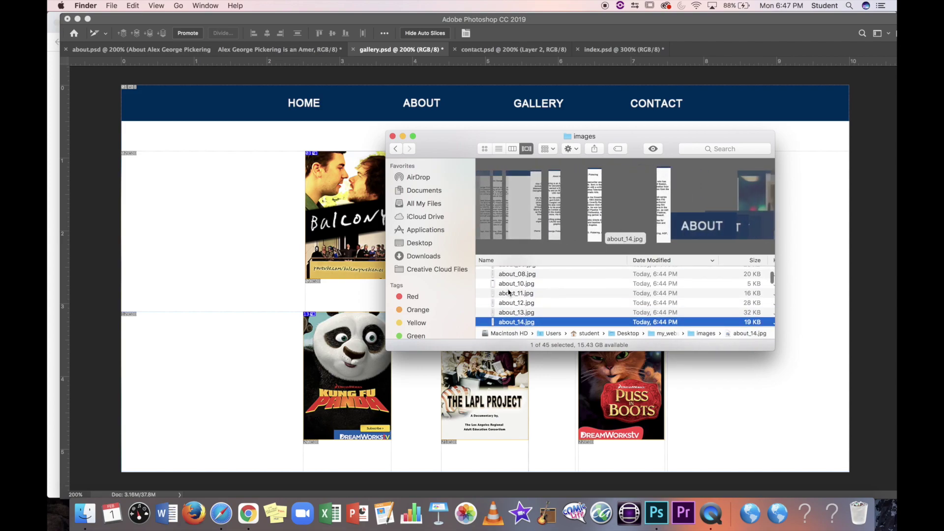
{"action": "key", "text": "Down"}
{"action": "key", "text": "Up"}
{"action": "key", "text": "Up"}
{"action": "key", "text": "Up"}
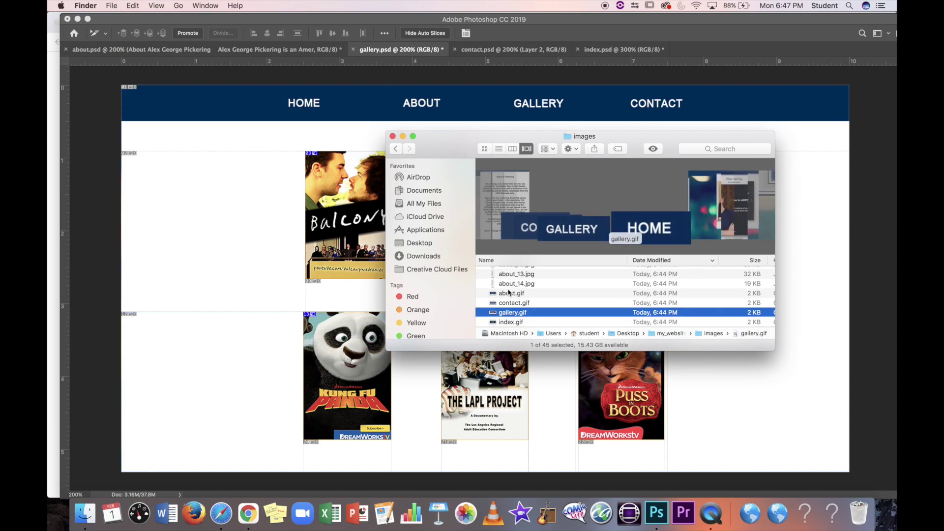
{"action": "key", "text": "Down"}
{"action": "key", "text": "Down"}
{"action": "key", "text": "Down"}
{"action": "key", "text": "Down"}
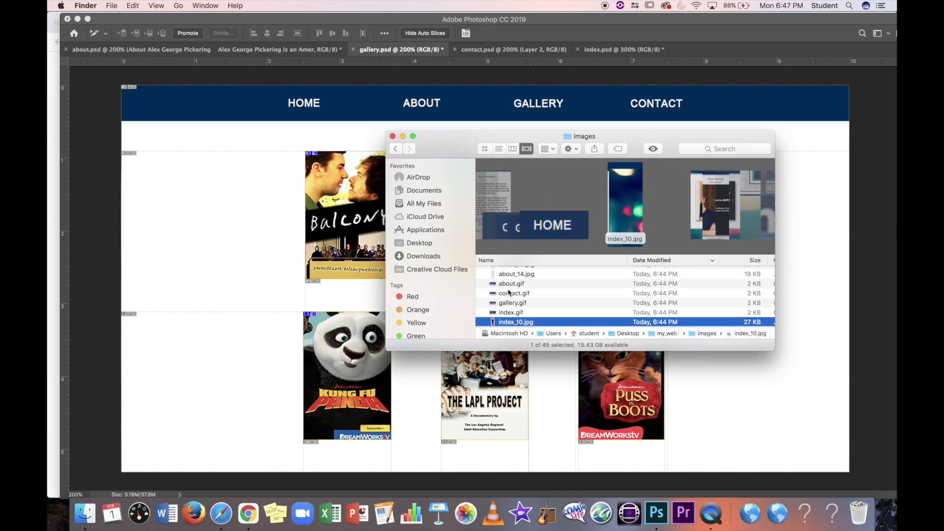
{"action": "key", "text": "Down"}
{"action": "key", "text": "Down"}
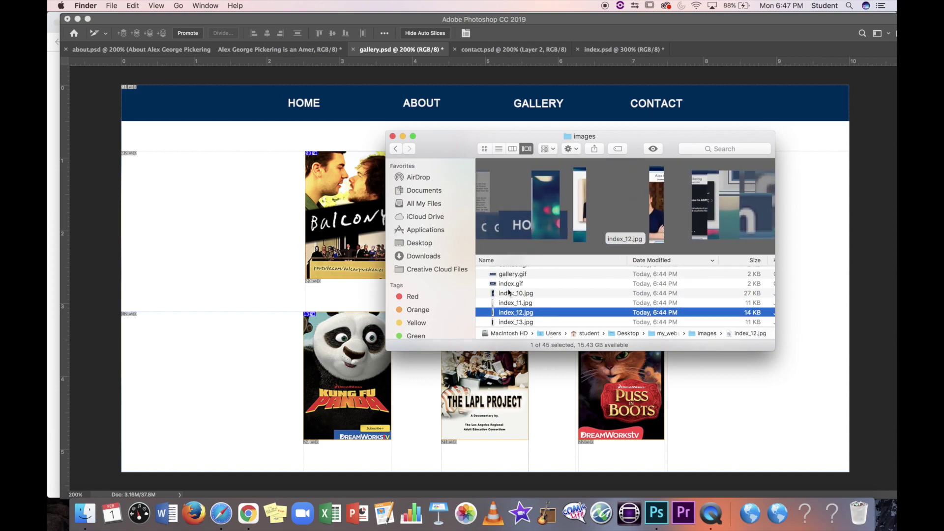
{"action": "key", "text": "Down"}
{"action": "key", "text": "Down"}
{"action": "key", "text": "Down"}
{"action": "key", "text": "Down"}
{"action": "key", "text": "Down"}
{"action": "key", "text": "Down"}
{"action": "key", "text": "Down"}
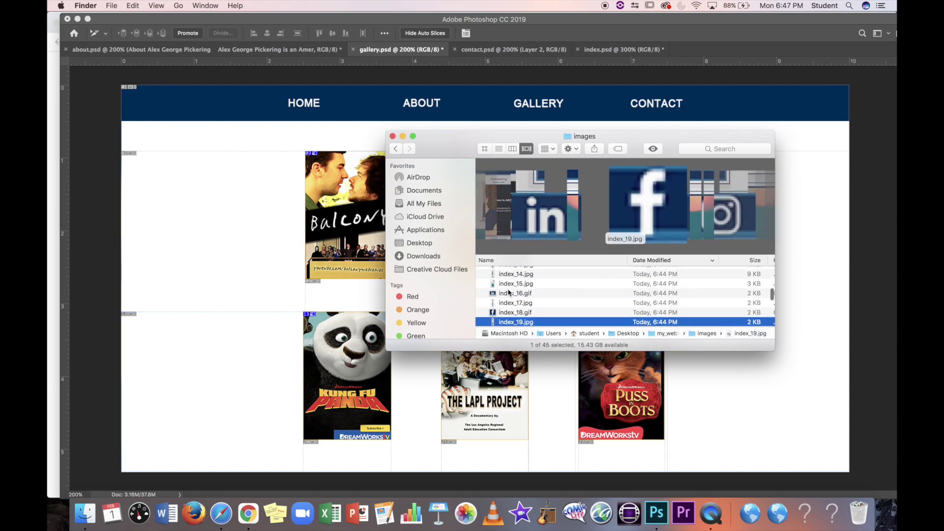
{"action": "key", "text": "Down"}
{"action": "key", "text": "Down"}
{"action": "key", "text": "Down"}
{"action": "key", "text": "Down"}
{"action": "key", "text": "Down"}
{"action": "key", "text": "Down"}
{"action": "key", "text": "Down"}
{"action": "key", "text": "Down"}
{"action": "key", "text": "Down"}
{"action": "key", "text": "Down"}
{"action": "key", "text": "Down"}
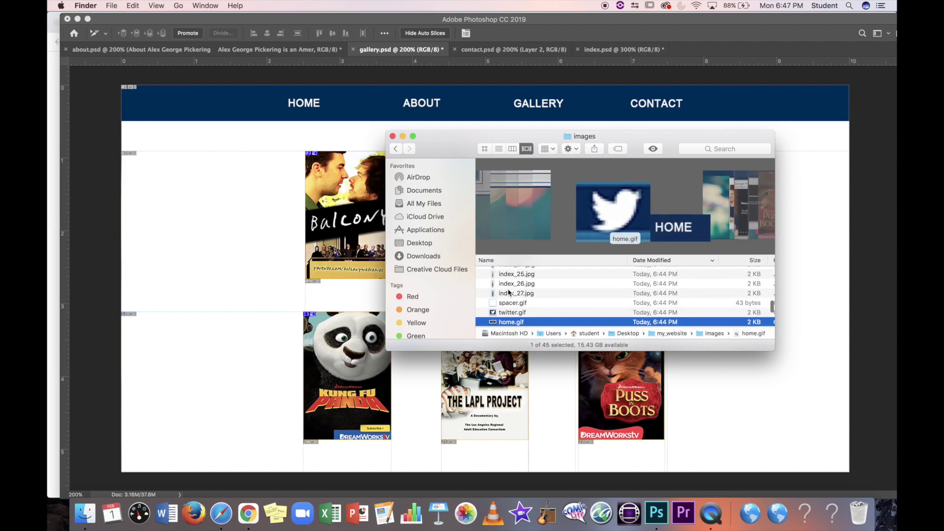
{"action": "key", "text": "Down"}
{"action": "key", "text": "Down"}
{"action": "key", "text": "Down"}
{"action": "key", "text": "Down"}
{"action": "key", "text": "Down"}
{"action": "key", "text": "Down"}
{"action": "key", "text": "Down"}
{"action": "key", "text": "Down"}
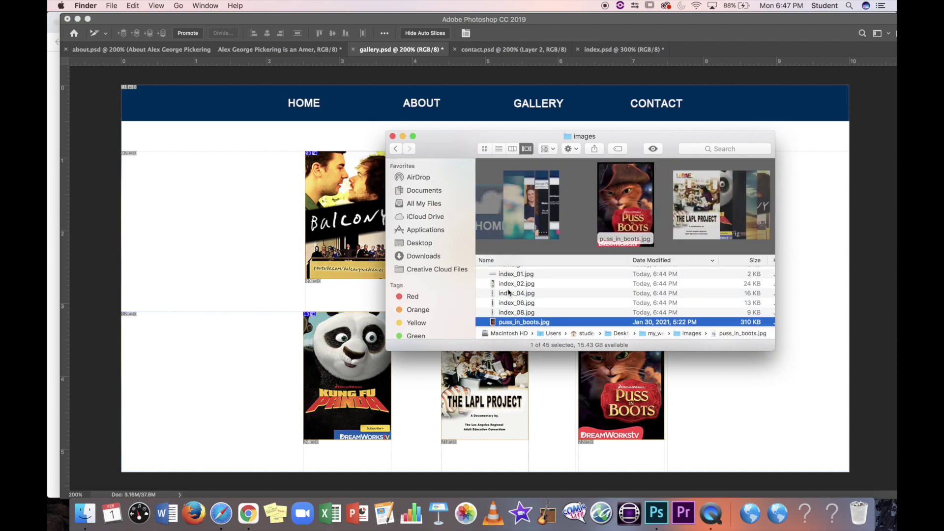
{"action": "key", "text": "Down"}
{"action": "key", "text": "Down"}
{"action": "key", "text": "Down"}
{"action": "key", "text": "Down"}
{"action": "key", "text": "Down"}
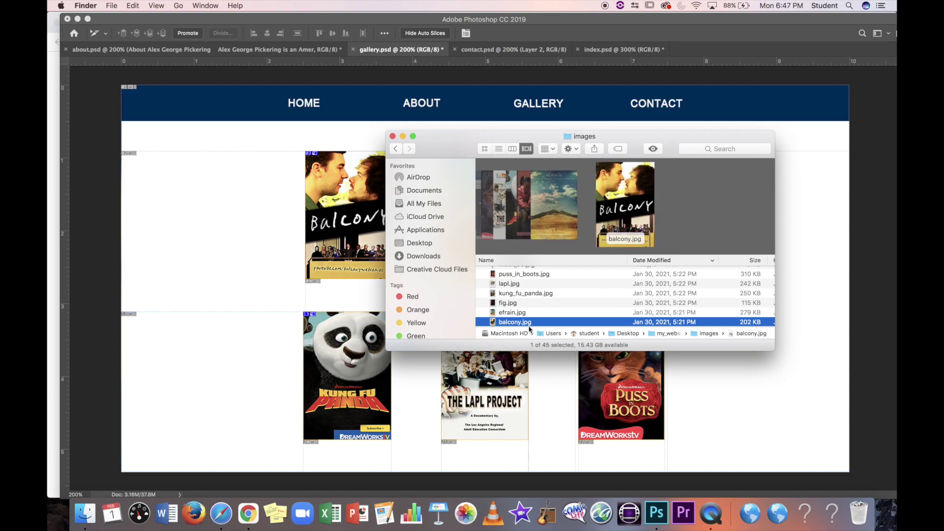
Step: Set the Balcony slice's name to balcony, URL to images/balcony.jpg and target to _blank
{"action": "left_click", "coordinate": [237, 182]}
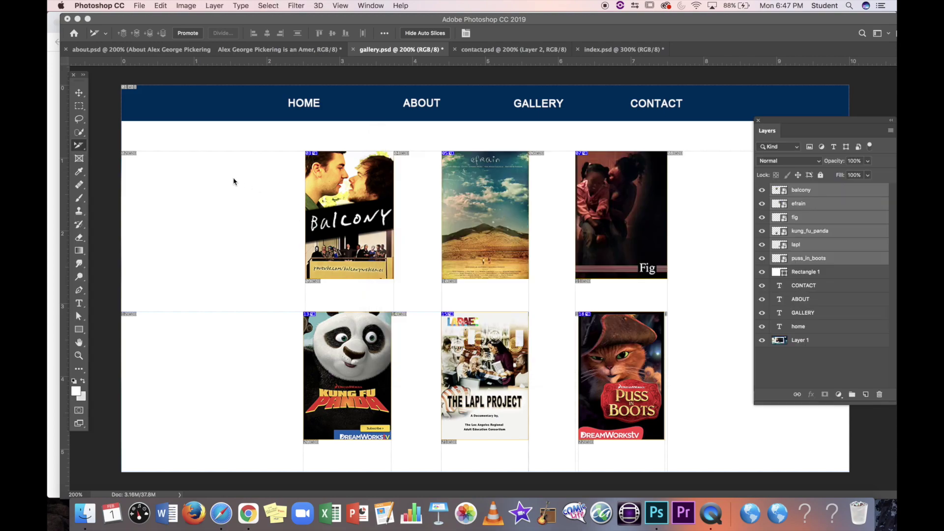
{"action": "right_click", "coordinate": [82, 142]}
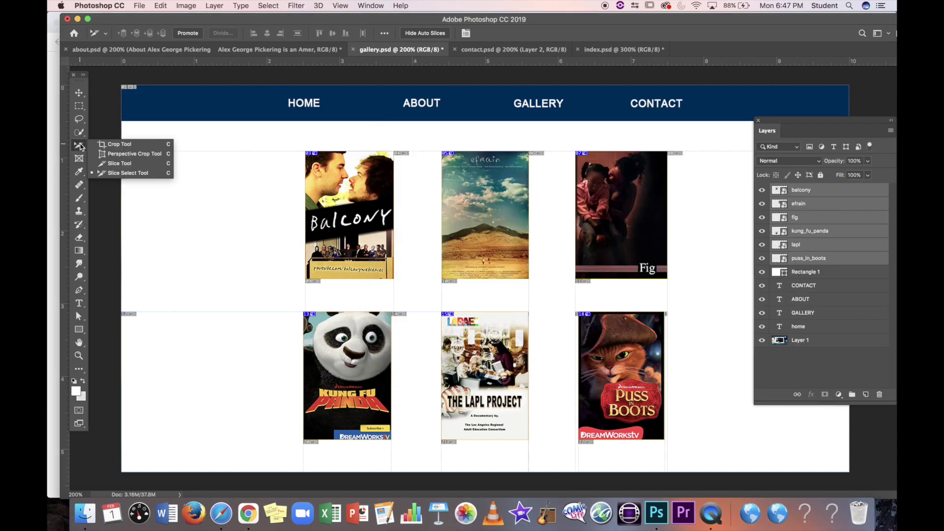
{"action": "left_click", "coordinate": [153, 174]}
{"action": "double_click", "coordinate": [349, 203]}
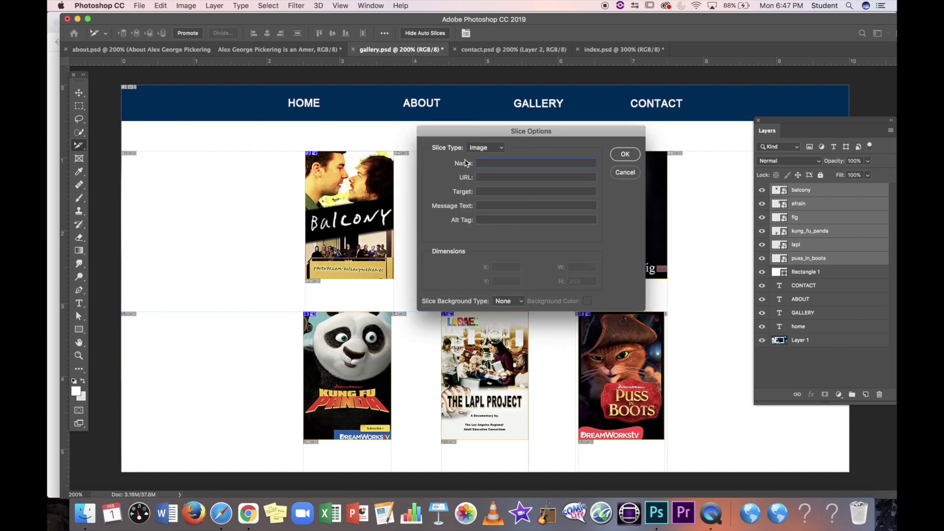
{"action": "type", "text": "balcony"}
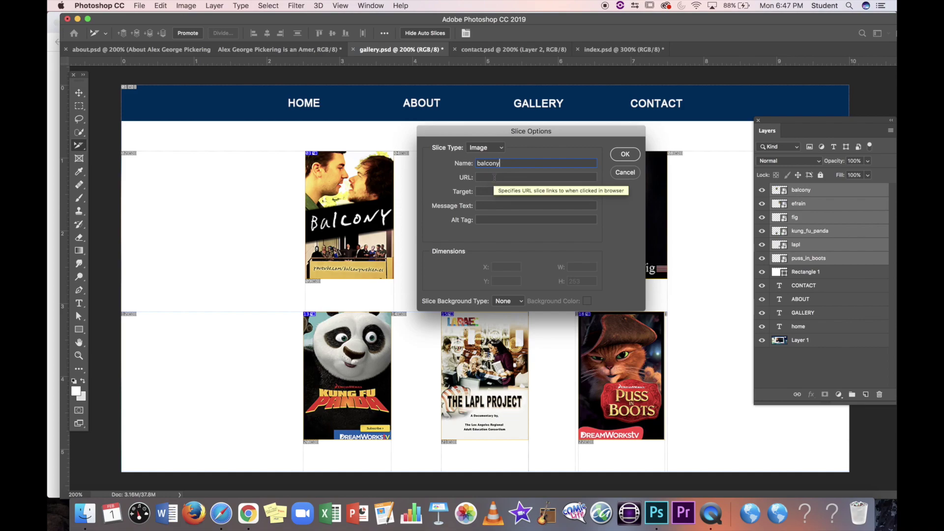
{"action": "left_click", "coordinate": [493, 176]}
{"action": "type", "text": "images"}
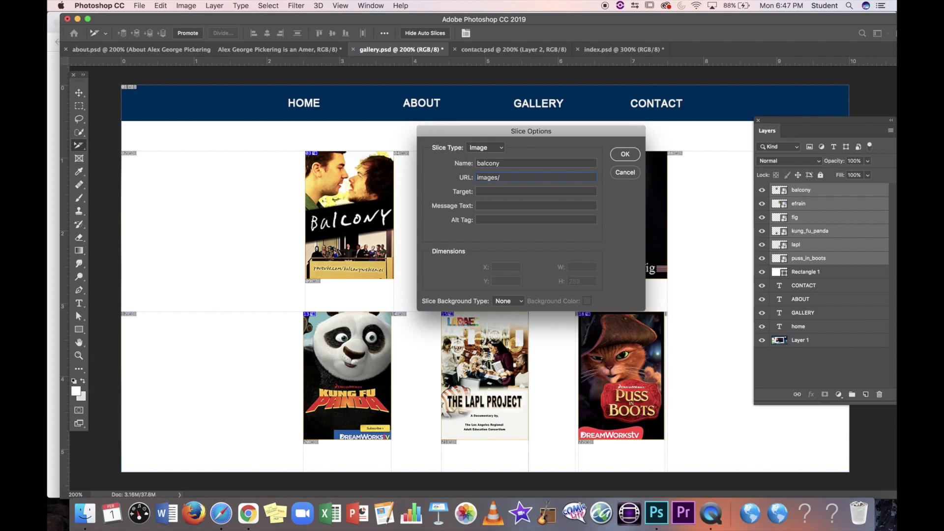
{"action": "type", "text": "/balcony.jpg"}
{"action": "left_click_drag", "start_coordinate": [516, 193], "coordinate": [453, 192]}
{"action": "left_click", "coordinate": [621, 156]}
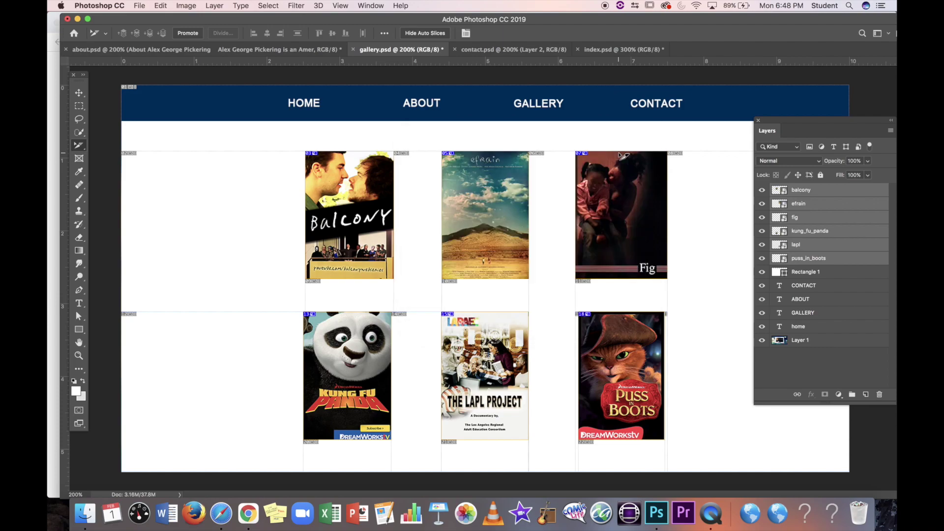
Step: Check the image file names in Finder, then open the efrain poster slice's options
{"action": "left_click", "coordinate": [85, 514]}
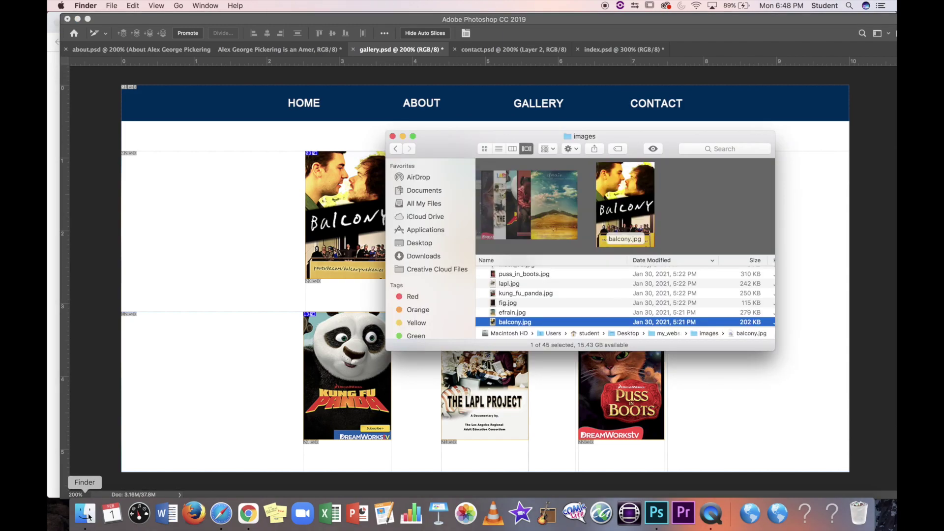
{"action": "left_click", "coordinate": [213, 334]}
{"action": "double_click", "coordinate": [483, 236]}
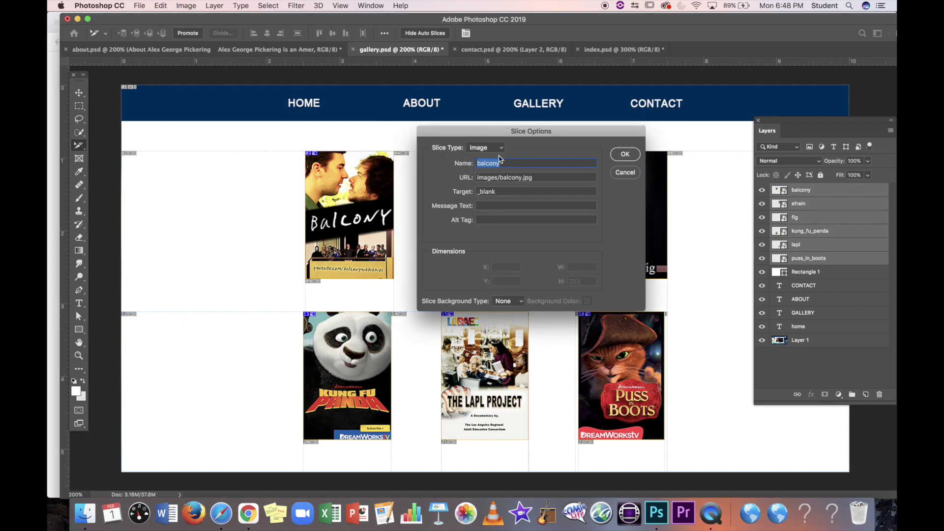
Step: Close and reopen the efrain slice options, dismissing them without changes
{"action": "left_click", "coordinate": [625, 172]}
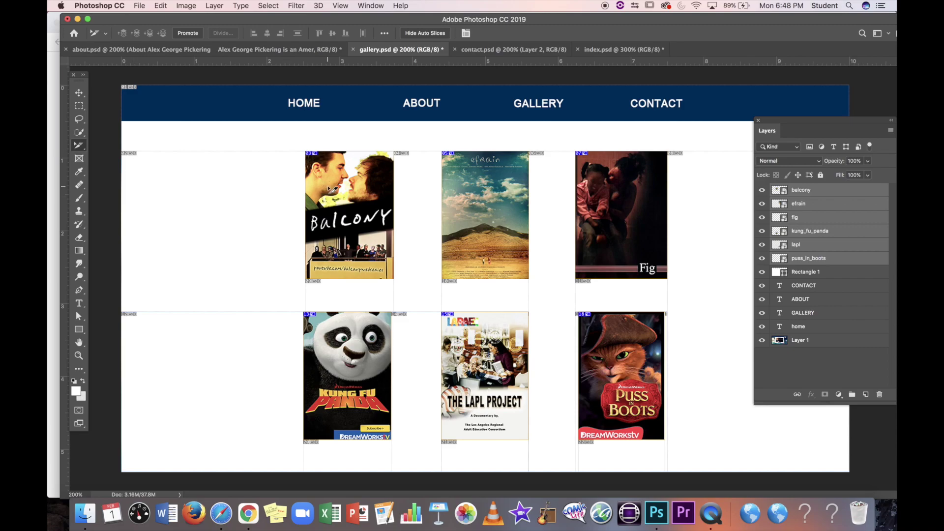
{"action": "double_click", "coordinate": [480, 197]}
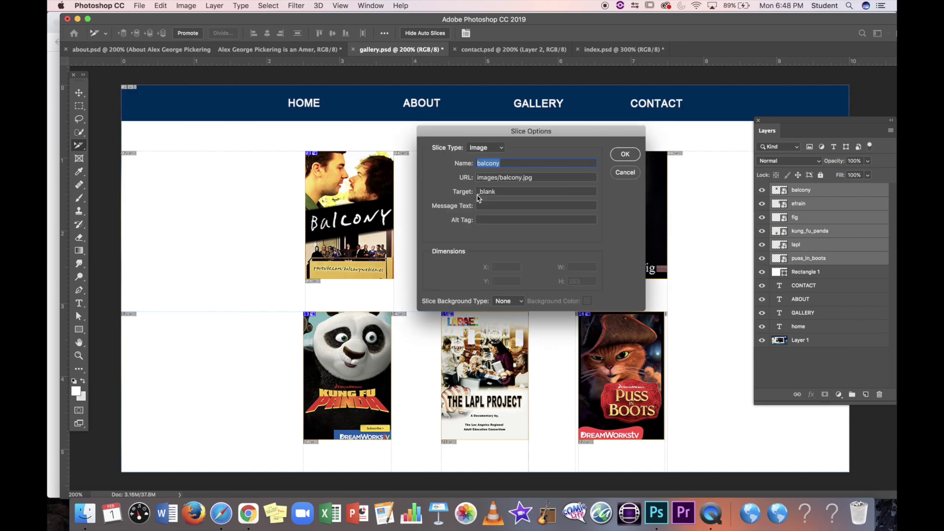
{"action": "left_click", "coordinate": [625, 175]}
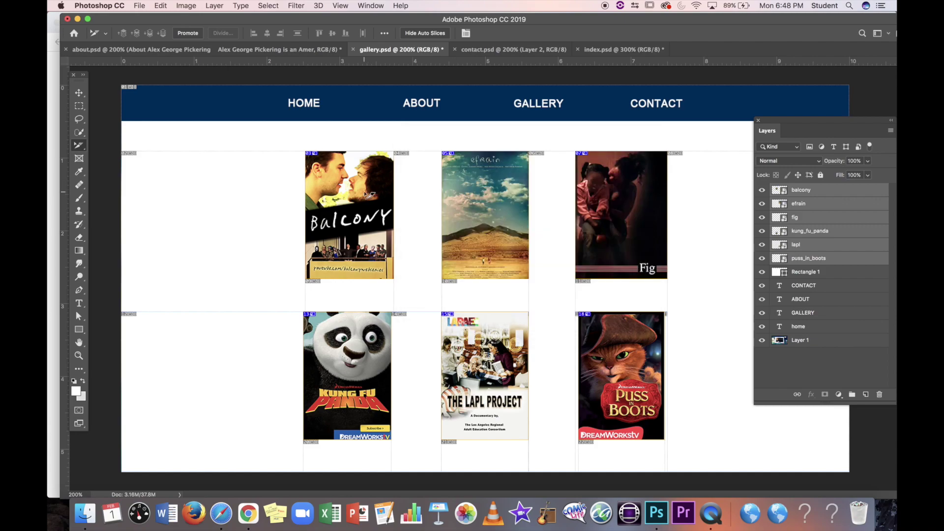
Step: Name the efrain slice efrain with URL images/efrain.jpg and target _blank, then reopen to verify
{"action": "double_click", "coordinate": [315, 155]}
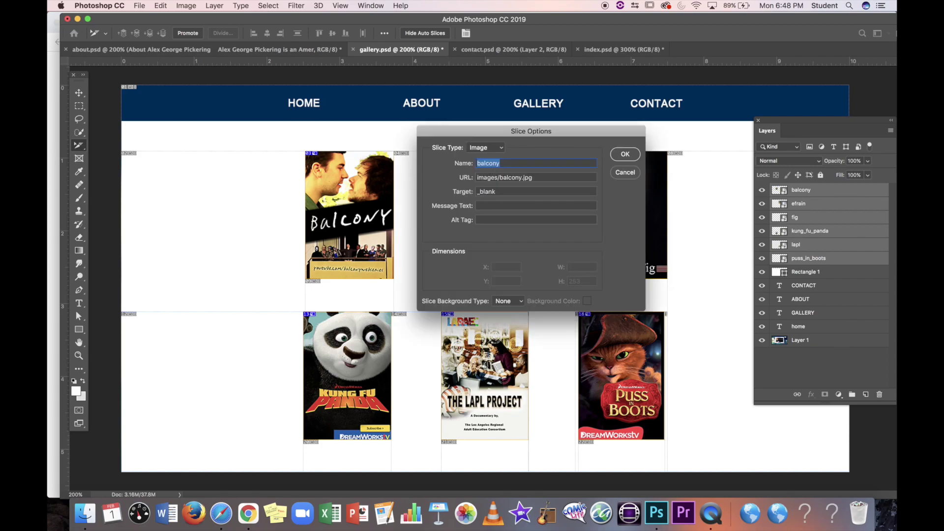
{"action": "type", "text": "efrain"}
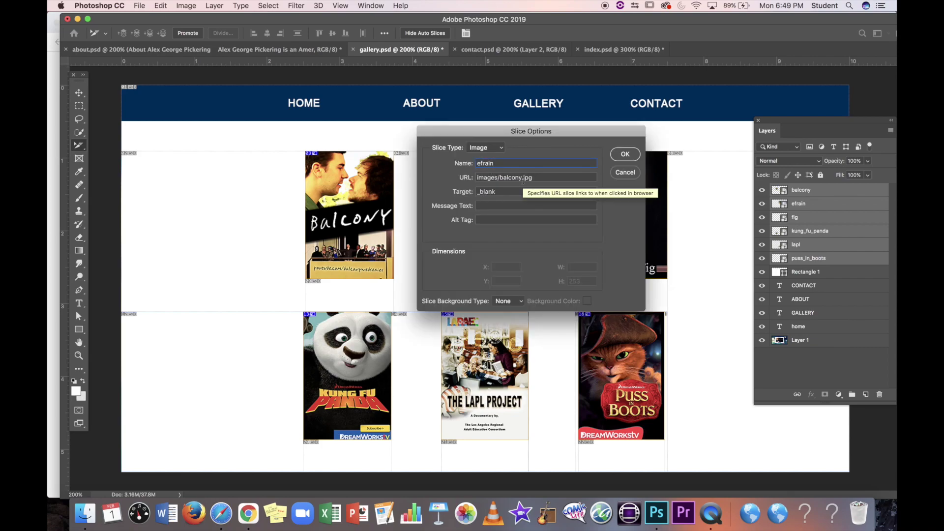
{"action": "left_click_drag", "start_coordinate": [520, 178], "coordinate": [495, 178]}
{"action": "type", "text": "efr"}
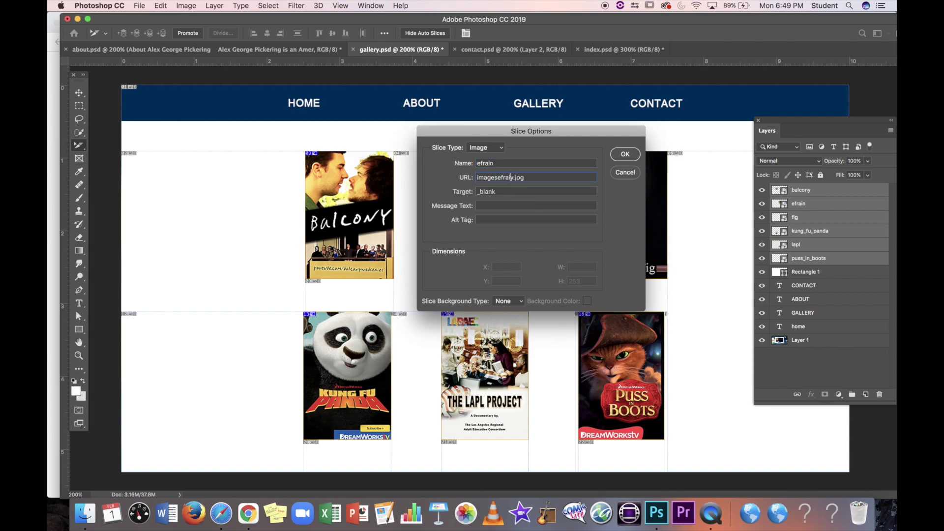
{"action": "key", "text": "BackSpace"}
{"action": "key", "text": "BackSpace"}
{"action": "type", "text": "/efrain"}
{"action": "key", "text": "BackSpace"}
{"action": "left_click", "coordinate": [624, 156]}
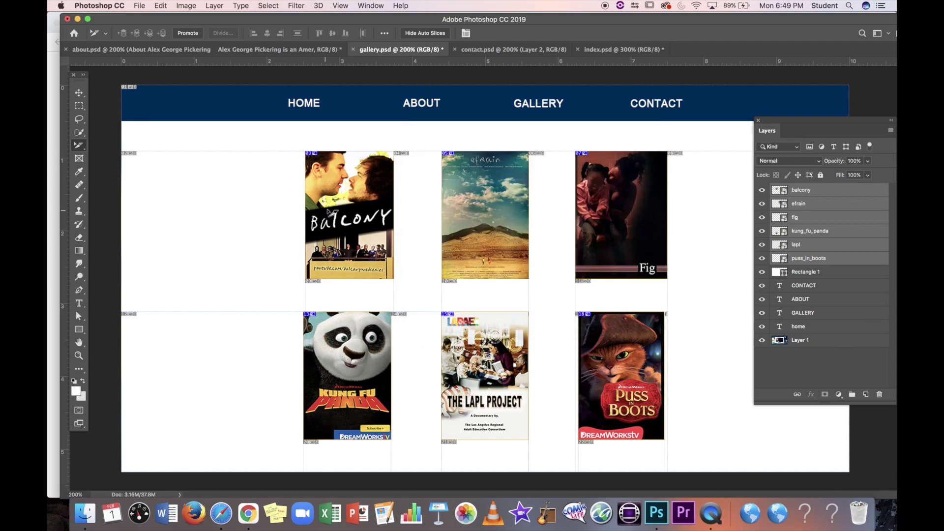
{"action": "double_click", "coordinate": [328, 212]}
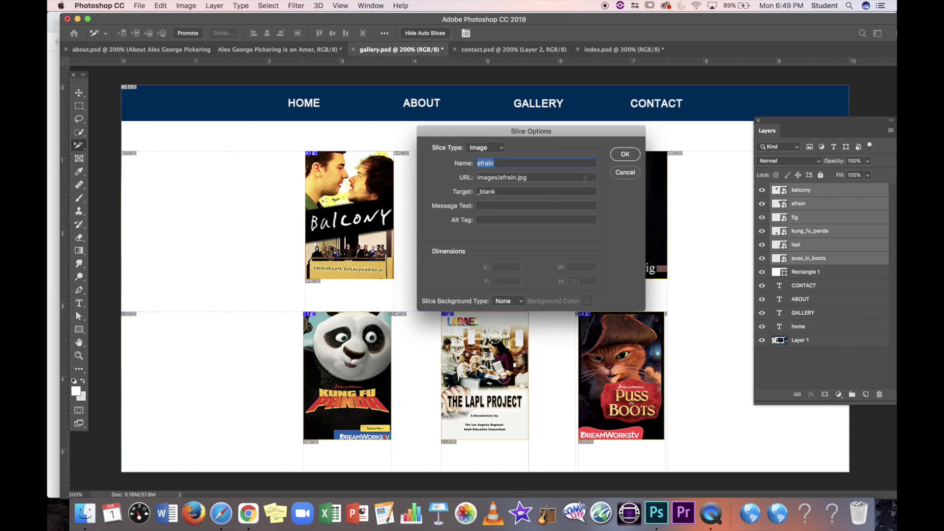
Step: Zoom the gallery canvas in past 400% and select the balcony poster slice
{"action": "left_click", "coordinate": [626, 154]}
{"action": "key", "text": "super+plus"}
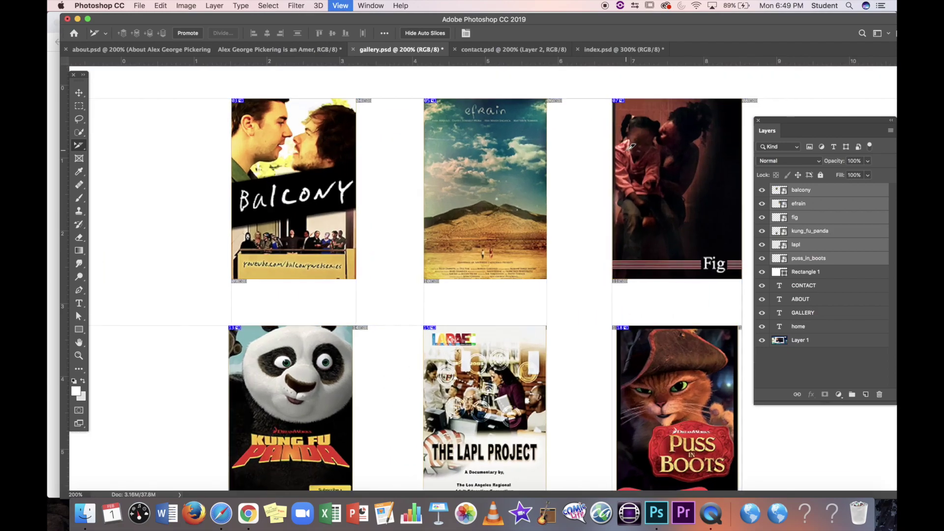
{"action": "key", "text": "super+plus"}
{"action": "scroll", "coordinate": [560, 156], "scroll_direction": "up", "scroll_amount": 2}
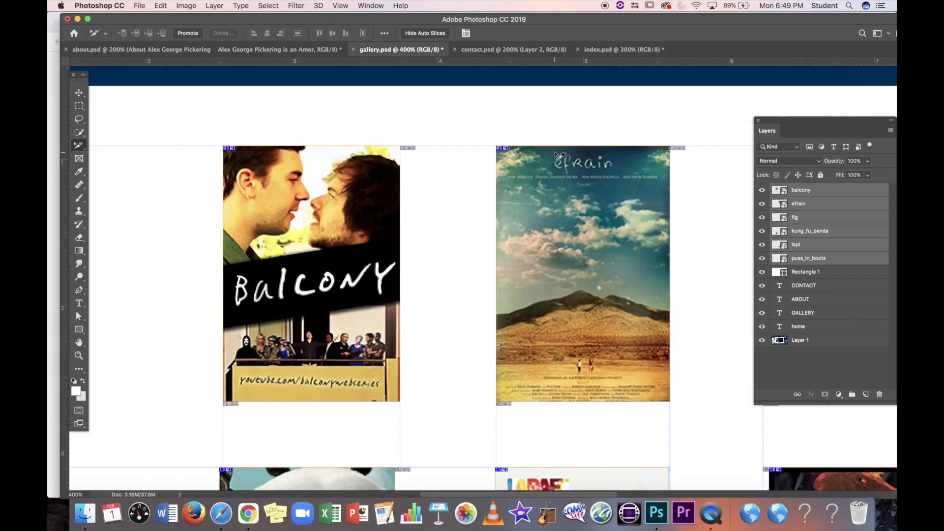
{"action": "scroll", "coordinate": [560, 156], "scroll_direction": "left", "scroll_amount": 3}
{"action": "key", "text": "super+plus"}
{"action": "key", "text": "super+plus"}
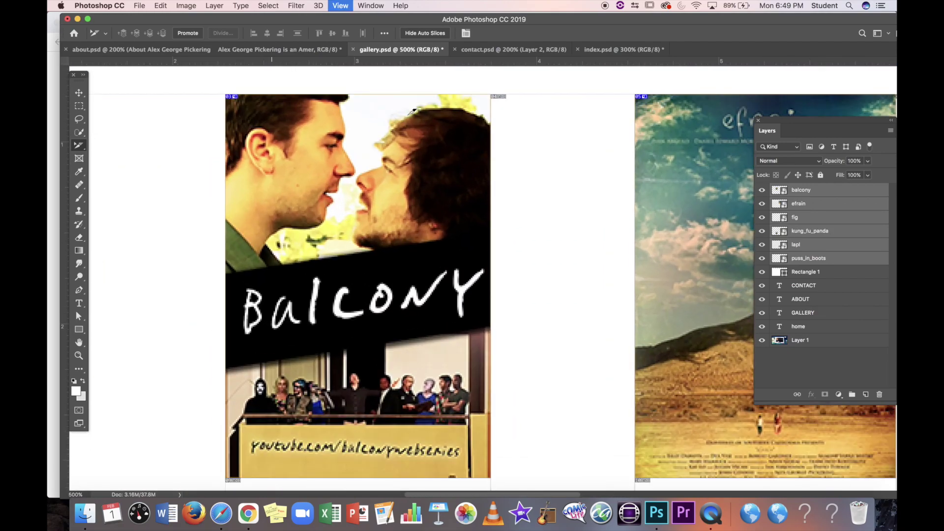
{"action": "key", "text": "super+plus"}
{"action": "scroll", "coordinate": [412, 119], "scroll_direction": "up", "scroll_amount": 5}
{"action": "scroll", "coordinate": [412, 118], "scroll_direction": "down", "scroll_amount": 3}
{"action": "scroll", "coordinate": [412, 118], "scroll_direction": "left", "scroll_amount": 5}
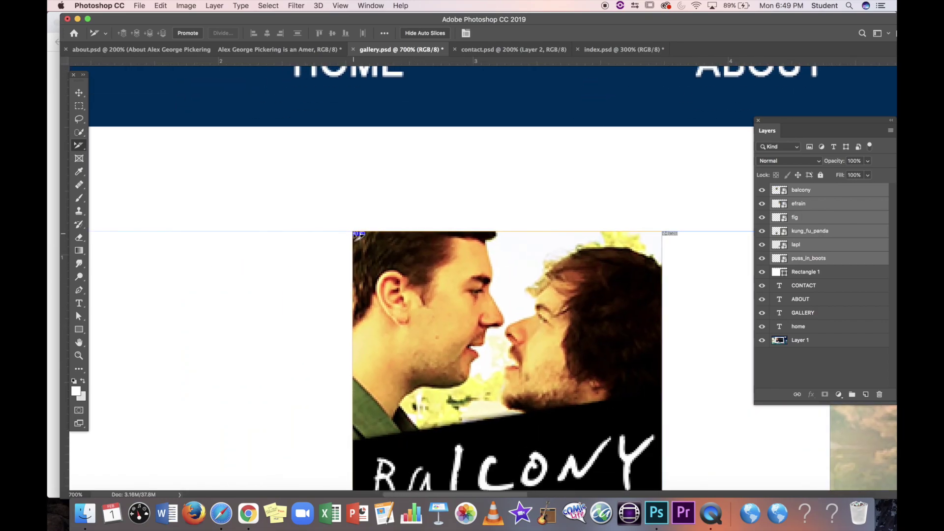
{"action": "left_click", "coordinate": [285, 257]}
{"action": "left_click", "coordinate": [388, 247]}
{"action": "left_click", "coordinate": [387, 247]}
{"action": "scroll", "coordinate": [472, 296], "scroll_direction": "right", "scroll_amount": 9}
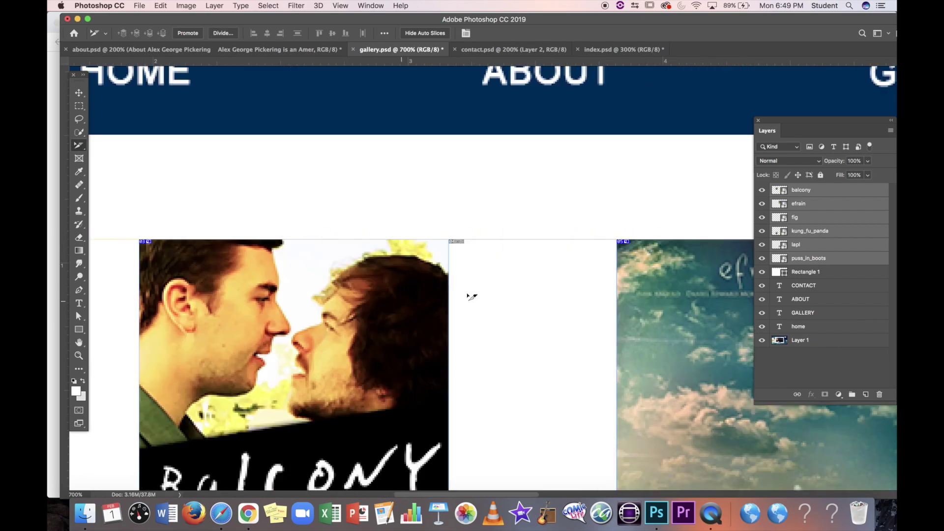
{"action": "scroll", "coordinate": [472, 296], "scroll_direction": "right", "scroll_amount": 9}
{"action": "scroll", "coordinate": [472, 295], "scroll_direction": "left", "scroll_amount": 12}
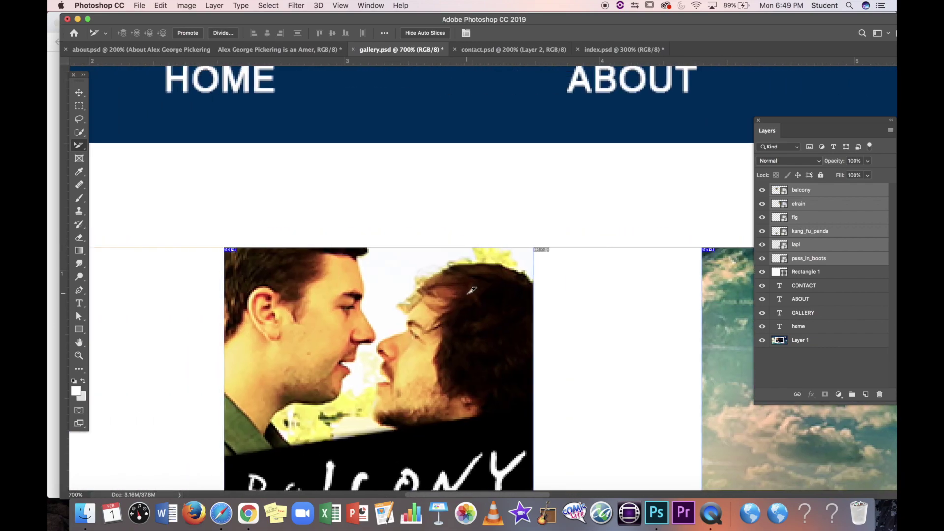
Step: Inspect the poster slice edges up close, select the efrain and balcony slices, then deselect
{"action": "key", "text": "super+equal"}
{"action": "key", "text": "super+equal"}
{"action": "key", "text": "super+equal"}
{"action": "key", "text": "super+equal"}
{"action": "key", "text": "super+equal"}
{"action": "key", "text": "super+equal"}
{"action": "key", "text": "super+equal"}
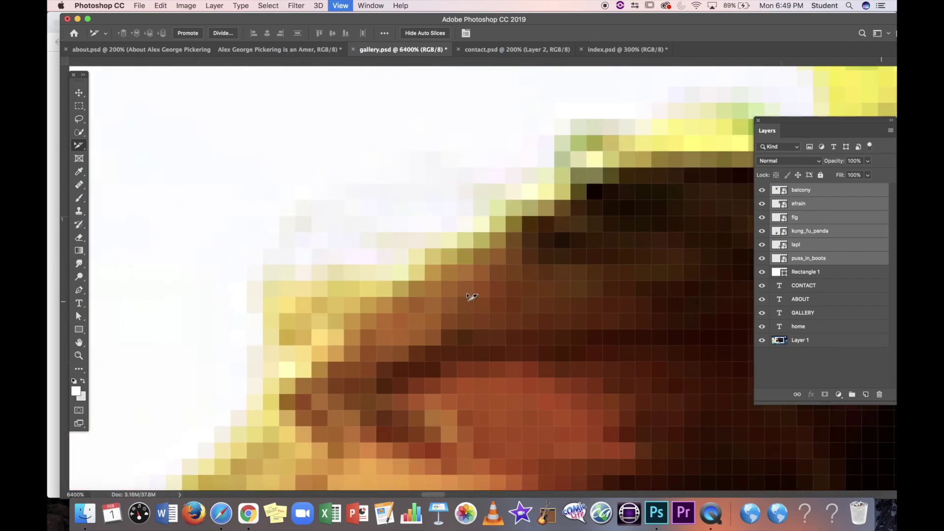
{"action": "scroll", "coordinate": [471, 297], "scroll_direction": "down", "scroll_amount": 10}
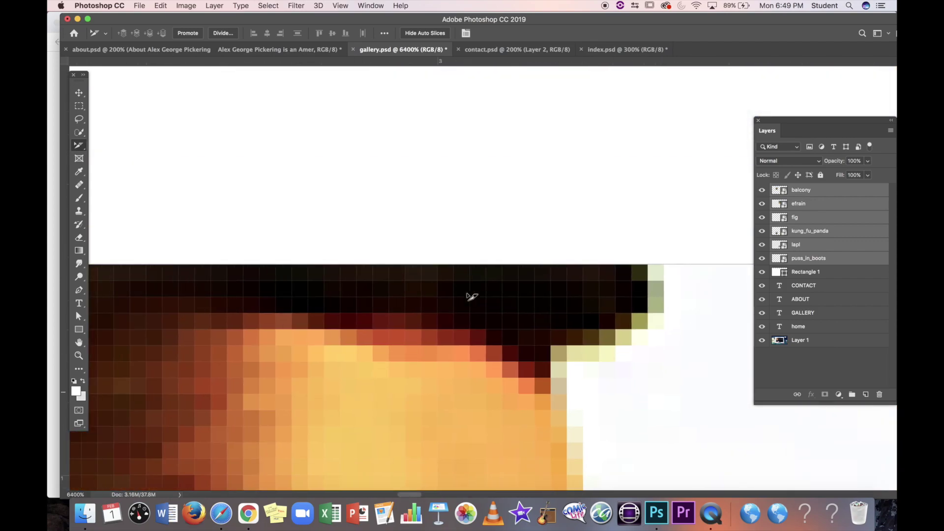
{"action": "scroll", "coordinate": [471, 297], "scroll_direction": "left", "scroll_amount": 10}
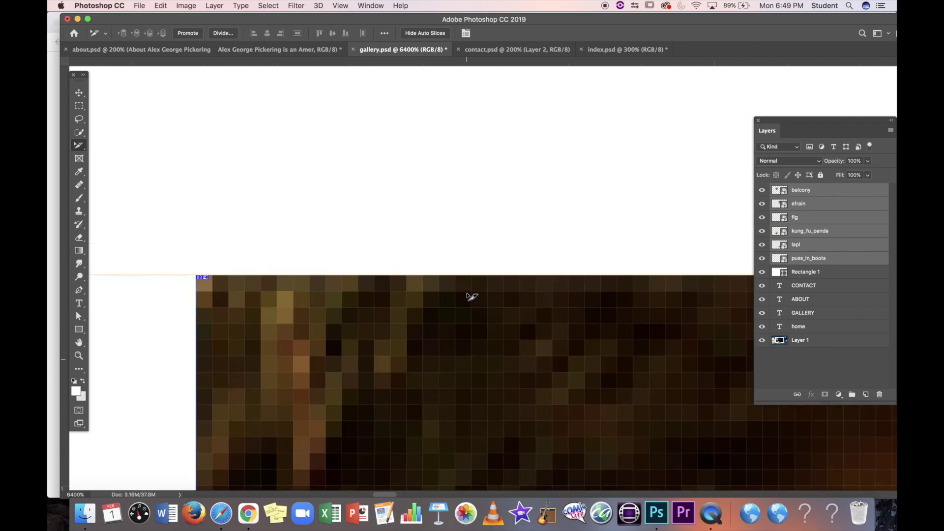
{"action": "scroll", "coordinate": [471, 297], "scroll_direction": "up", "scroll_amount": 5}
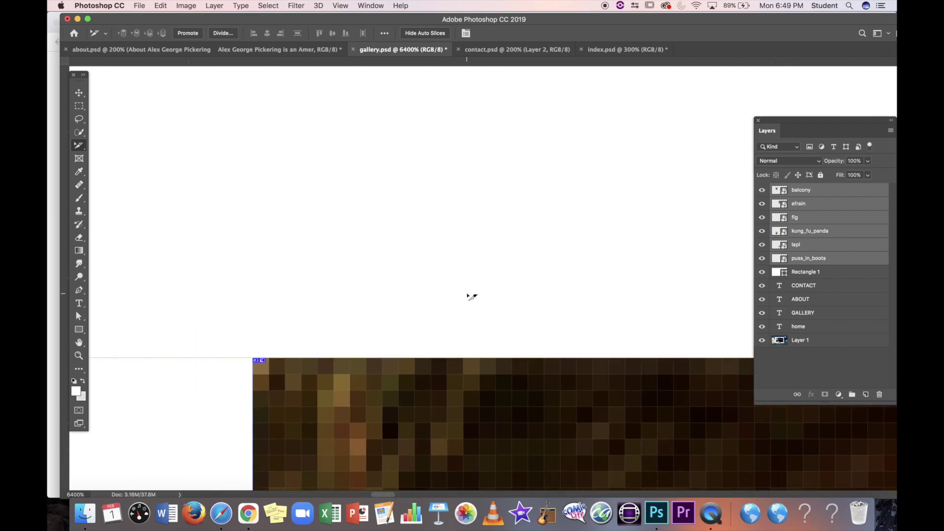
{"action": "scroll", "coordinate": [471, 297], "scroll_direction": "right", "scroll_amount": 10}
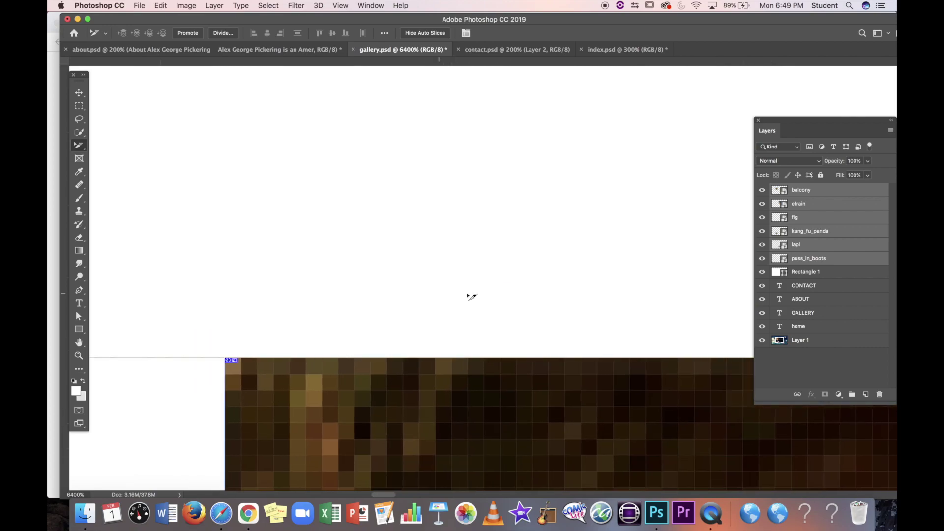
{"action": "key", "text": "super+minus"}
{"action": "key", "text": "super+minus"}
{"action": "key", "text": "super+minus"}
{"action": "key", "text": "super+minus"}
{"action": "key", "text": "super+minus"}
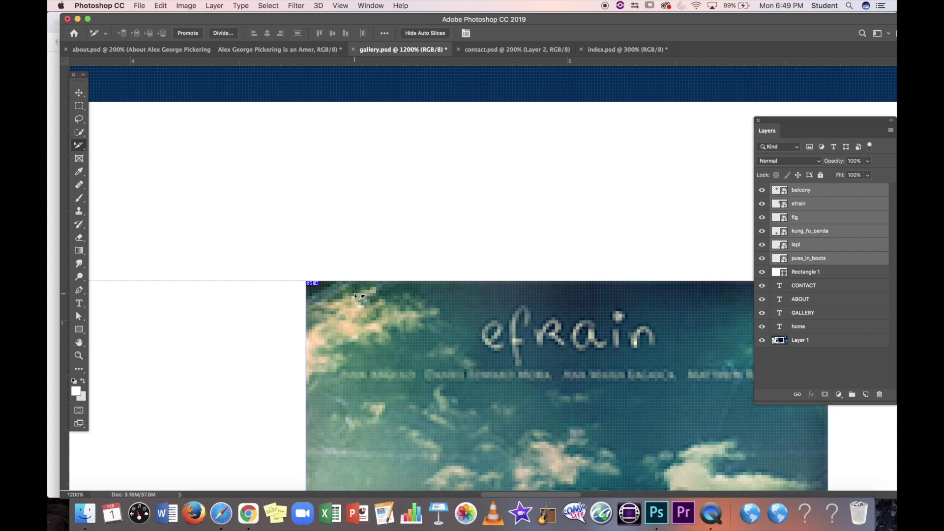
{"action": "left_click", "coordinate": [386, 299]}
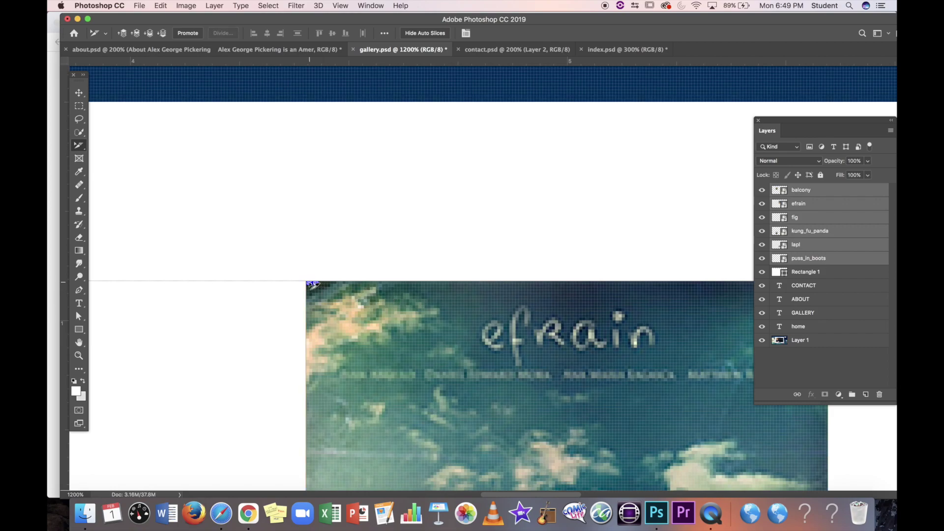
{"action": "scroll", "coordinate": [378, 323], "scroll_direction": "left", "scroll_amount": 10}
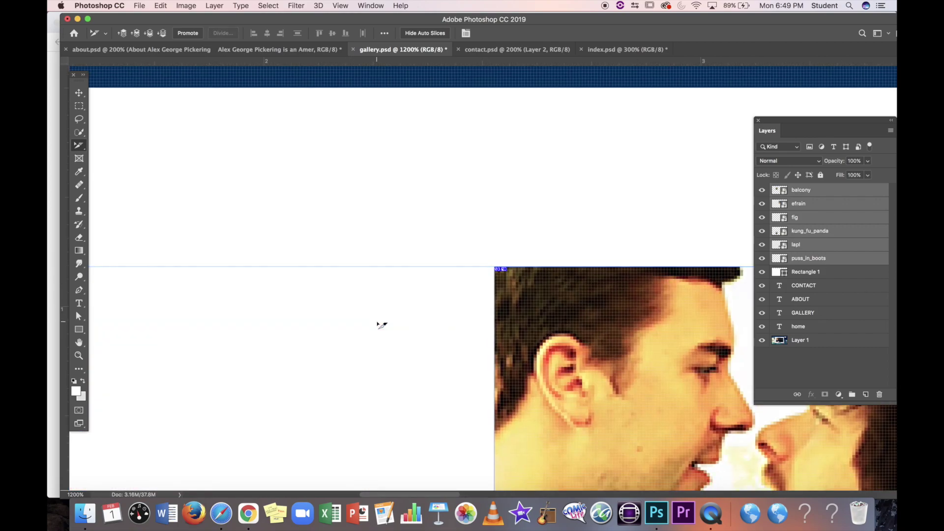
{"action": "left_click", "coordinate": [464, 270]}
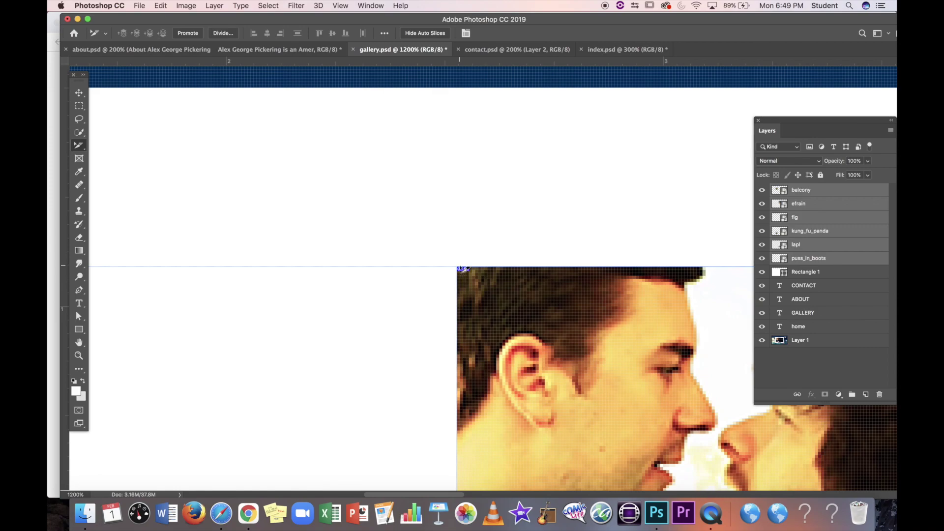
{"action": "scroll", "coordinate": [544, 283], "scroll_direction": "right", "scroll_amount": 5}
{"action": "scroll", "coordinate": [544, 283], "scroll_direction": "down", "scroll_amount": 2}
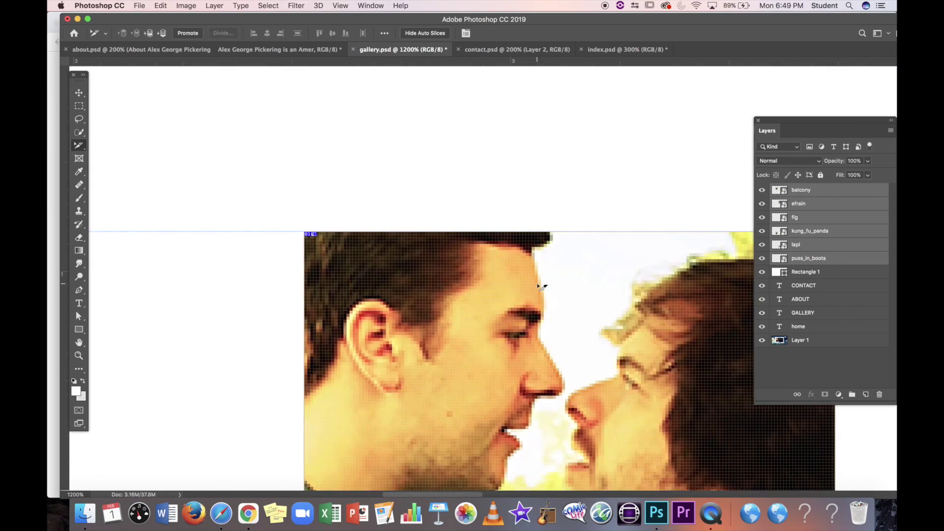
{"action": "left_click", "coordinate": [601, 181]}
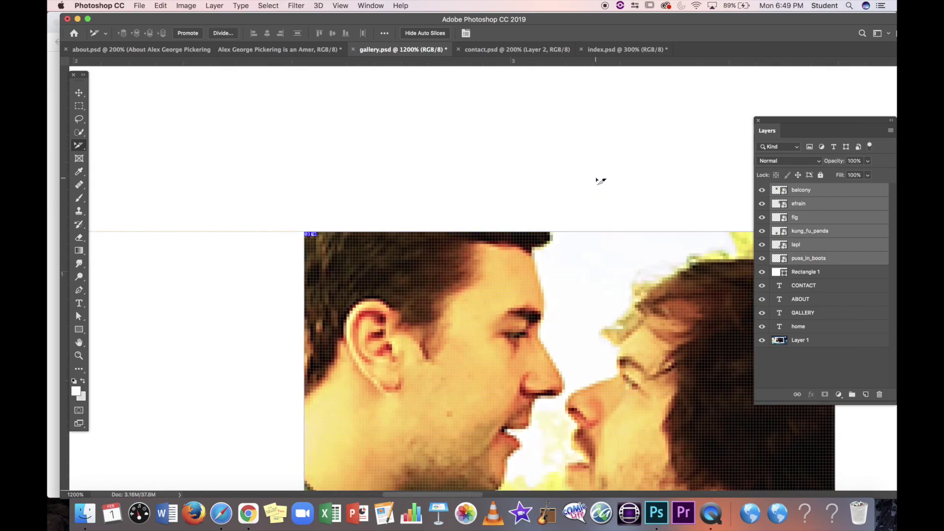
{"action": "left_click", "coordinate": [179, 266]}
Step: Change the balcony slice's URL to images/balcony.jpg in Slice Options and confirm
{"action": "double_click", "coordinate": [372, 290]}
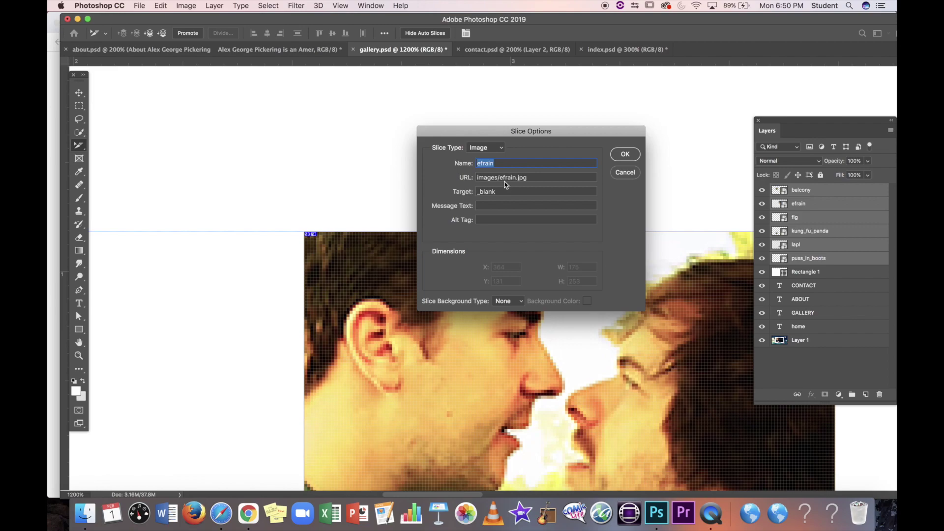
{"action": "left_click", "coordinate": [626, 172]}
{"action": "scroll", "coordinate": [636, 250], "scroll_direction": "right", "scroll_amount": 5}
{"action": "scroll", "coordinate": [480, 290], "scroll_direction": "left", "scroll_amount": 5}
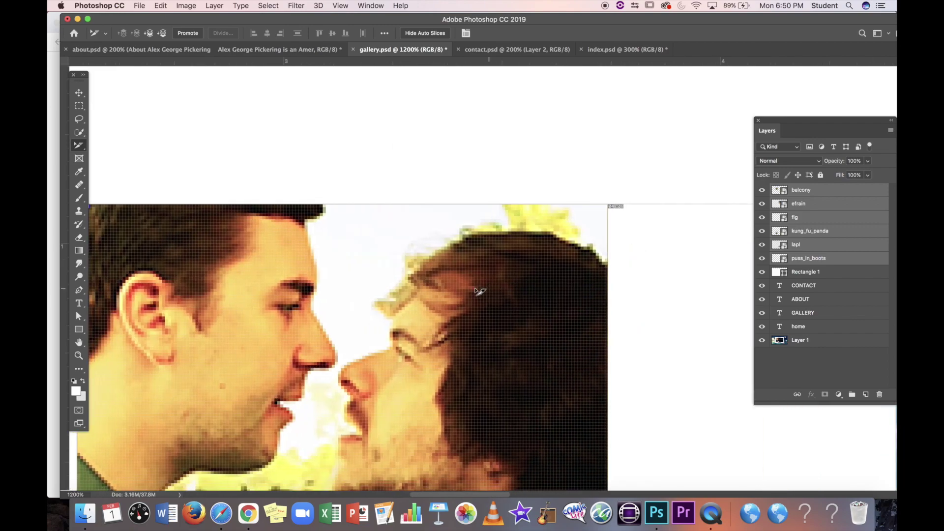
{"action": "scroll", "coordinate": [480, 291], "scroll_direction": "down", "scroll_amount": 3}
{"action": "scroll", "coordinate": [480, 291], "scroll_direction": "left", "scroll_amount": 3}
{"action": "scroll", "coordinate": [480, 291], "scroll_direction": "down", "scroll_amount": 3}
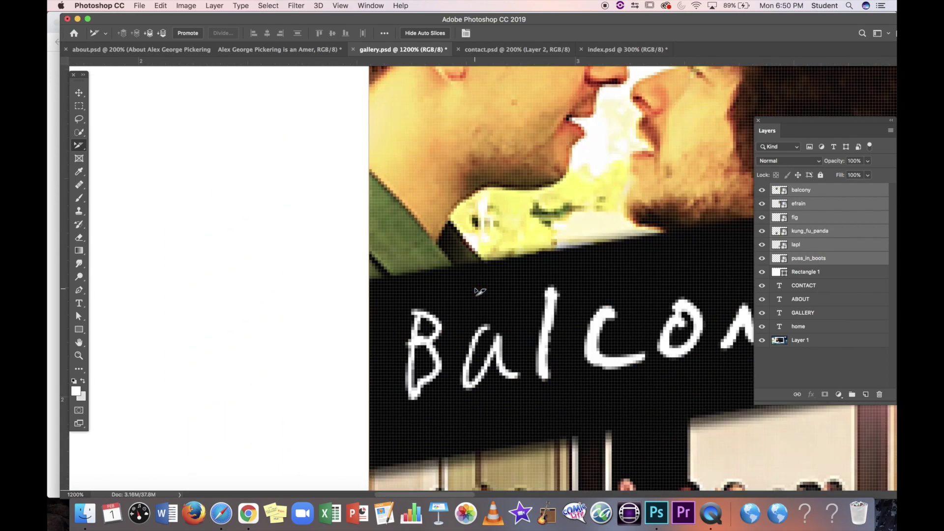
{"action": "scroll", "coordinate": [478, 289], "scroll_direction": "up", "scroll_amount": 8}
{"action": "scroll", "coordinate": [479, 289], "scroll_direction": "right", "scroll_amount": 4}
{"action": "double_click", "coordinate": [462, 298]}
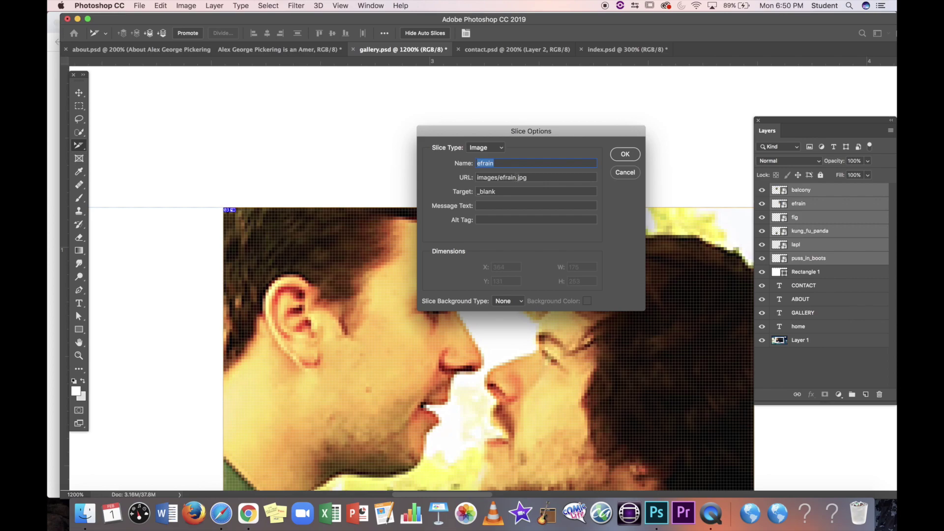
{"action": "left_click_drag", "start_coordinate": [516, 177], "coordinate": [502, 178]}
{"action": "type", "text": "balcony"}
{"action": "left_click", "coordinate": [625, 154]}
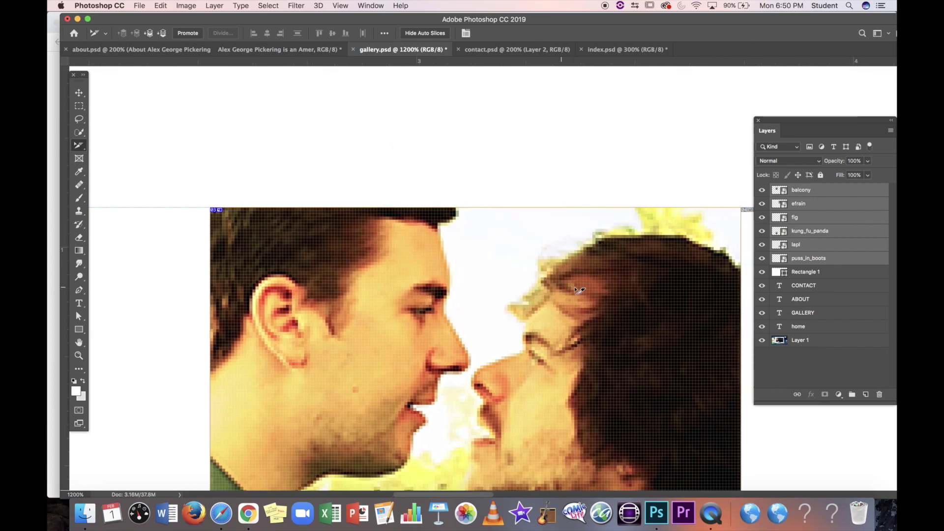
Step: Compare the efrain slice settings, recheck the balcony slice, and pan around the poster slices
{"action": "scroll", "coordinate": [541, 280], "scroll_direction": "right", "scroll_amount": 10}
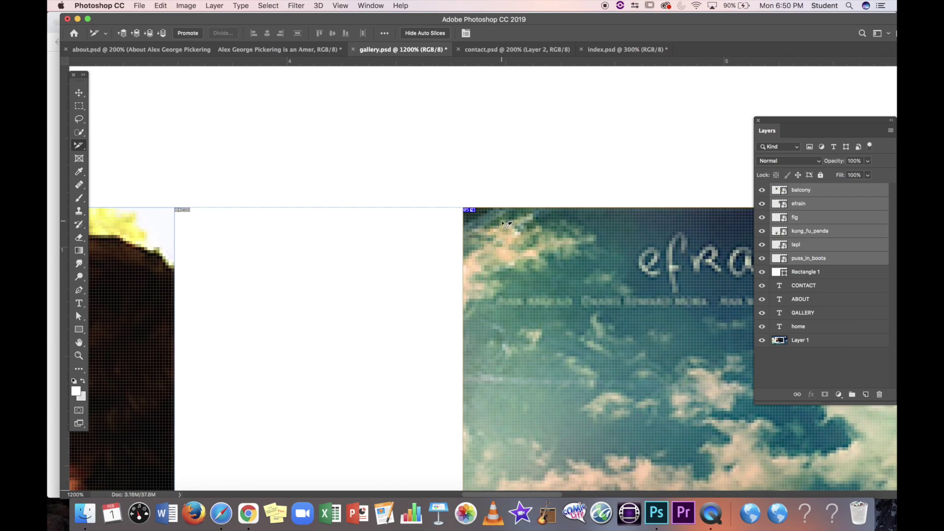
{"action": "double_click", "coordinate": [504, 224]}
{"action": "left_click", "coordinate": [623, 173]}
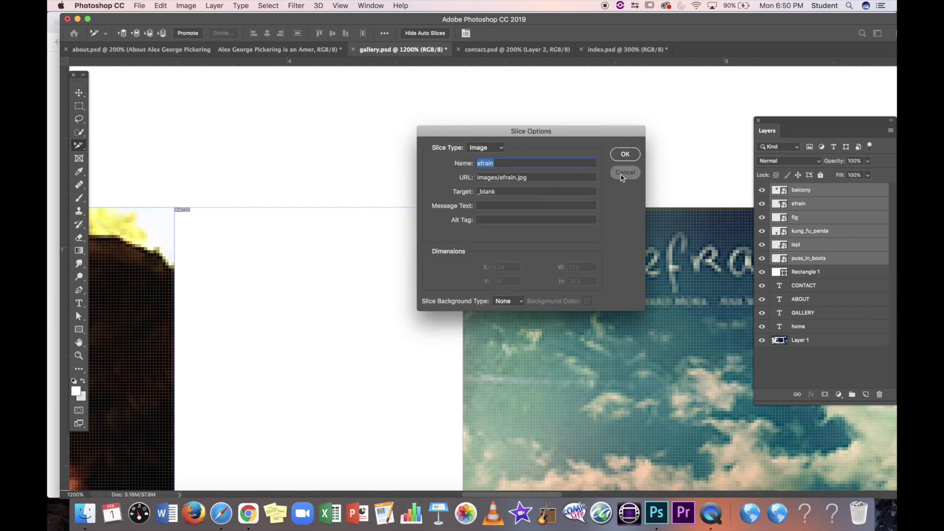
{"action": "scroll", "coordinate": [373, 314], "scroll_direction": "left", "scroll_amount": 10}
{"action": "double_click", "coordinate": [374, 315]}
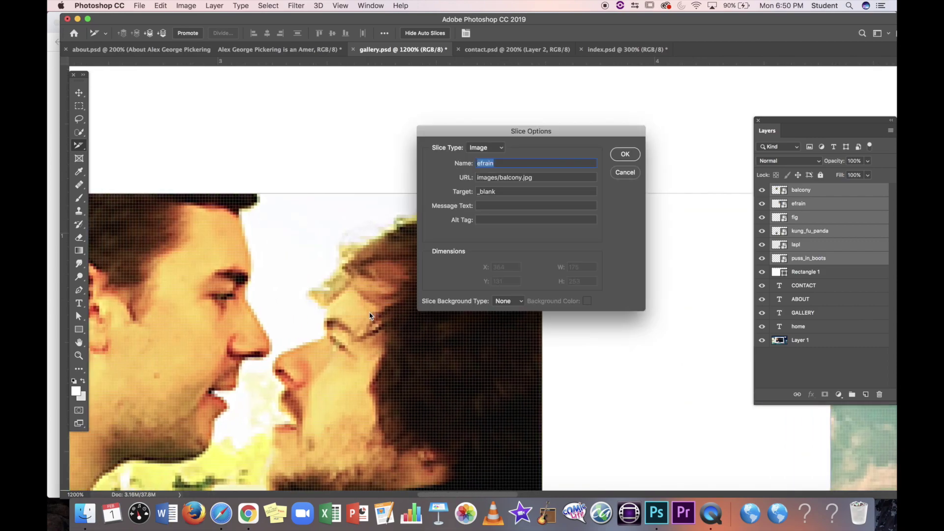
{"action": "left_click", "coordinate": [625, 155]}
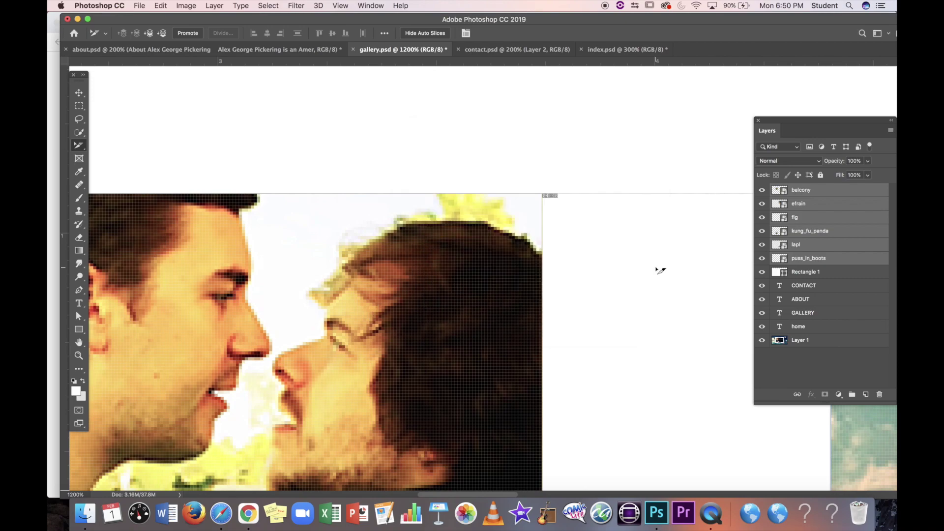
{"action": "scroll", "coordinate": [660, 270], "scroll_direction": "right", "scroll_amount": 10}
{"action": "scroll", "coordinate": [659, 270], "scroll_direction": "right", "scroll_amount": 8}
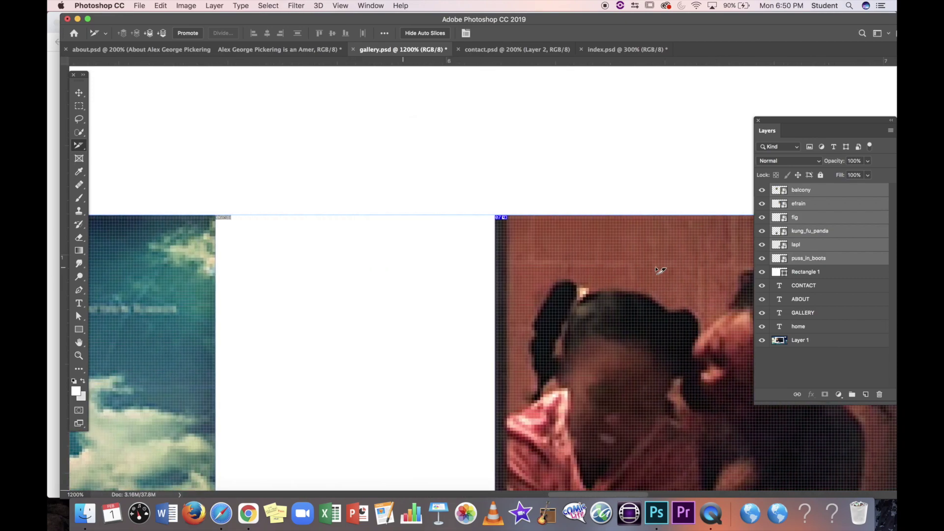
{"action": "scroll", "coordinate": [523, 230], "scroll_direction": "right", "scroll_amount": 8}
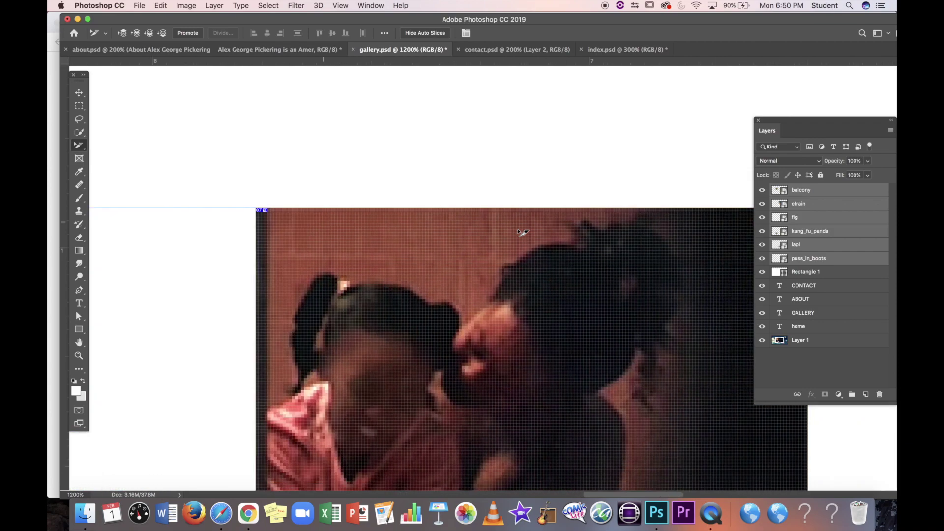
{"action": "scroll", "coordinate": [522, 231], "scroll_direction": "down", "scroll_amount": 3}
{"action": "scroll", "coordinate": [523, 231], "scroll_direction": "down", "scroll_amount": 3}
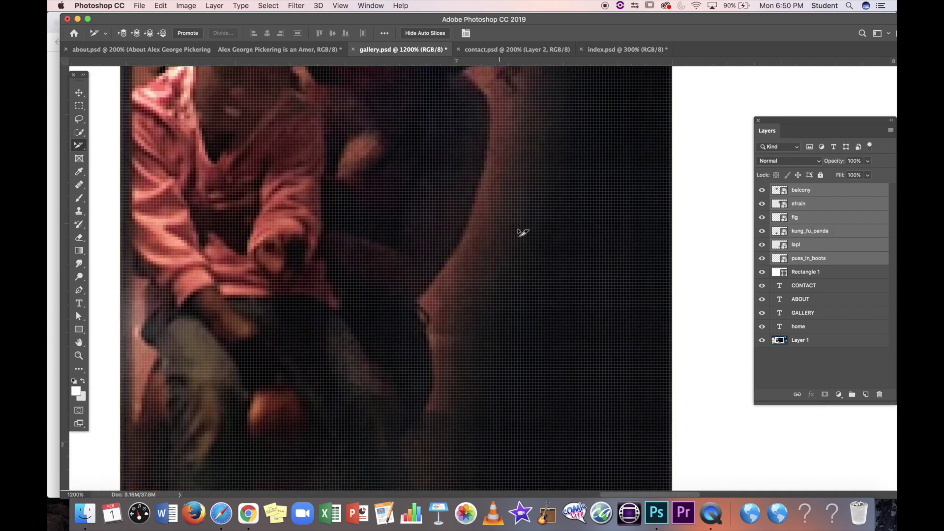
{"action": "scroll", "coordinate": [523, 231], "scroll_direction": "left", "scroll_amount": 2}
{"action": "scroll", "coordinate": [523, 232], "scroll_direction": "up", "scroll_amount": 10}
{"action": "scroll", "coordinate": [523, 232], "scroll_direction": "left", "scroll_amount": 1}
{"action": "scroll", "coordinate": [523, 232], "scroll_direction": "down", "scroll_amount": 10}
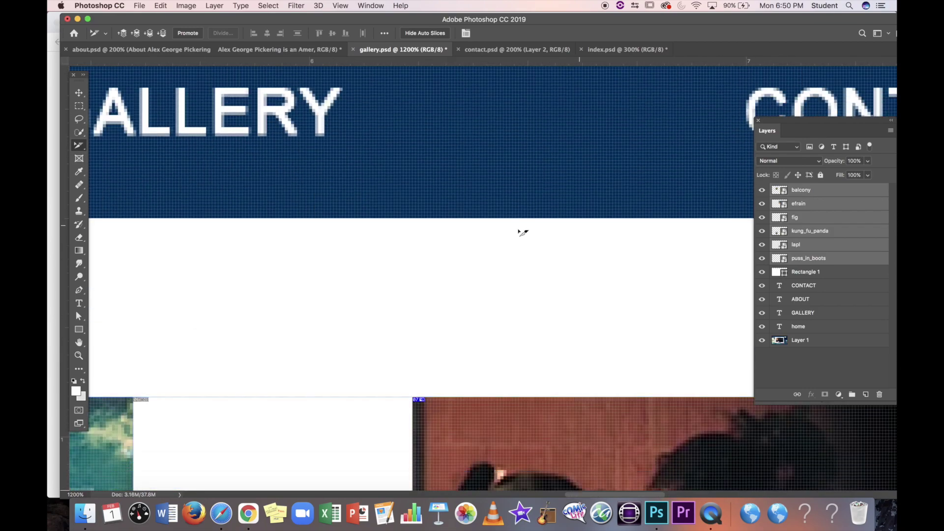
{"action": "scroll", "coordinate": [523, 232], "scroll_direction": "up", "scroll_amount": 2}
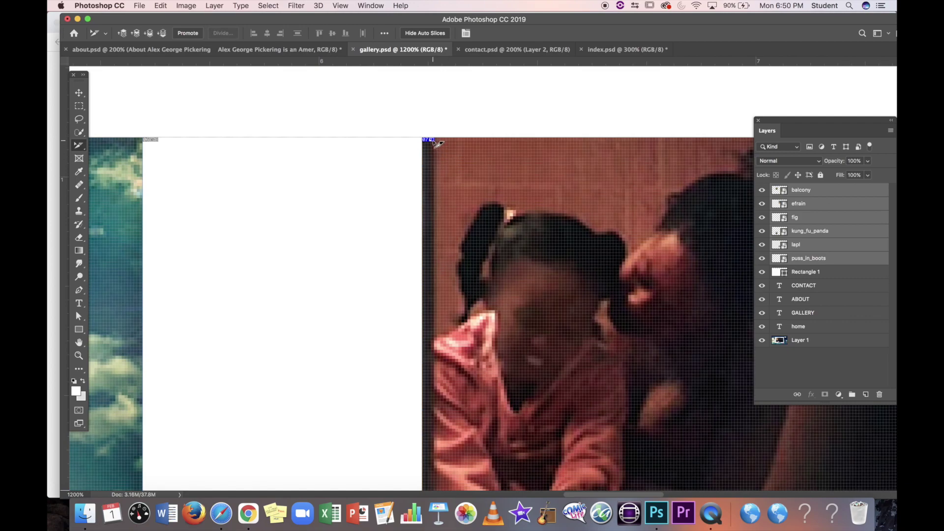
Step: Inspect the efrain, blank and photo slice settings, leaving each unchanged
{"action": "double_click", "coordinate": [495, 186]}
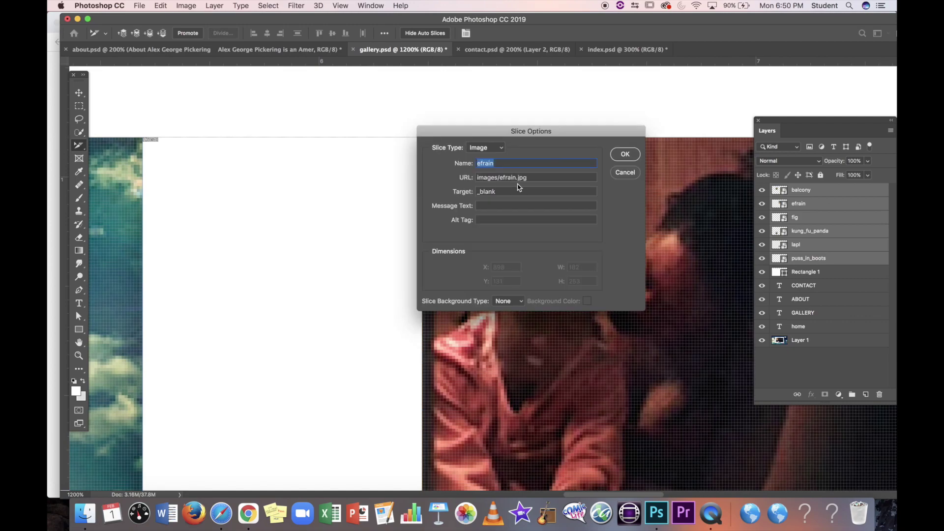
{"action": "left_click", "coordinate": [624, 173]}
{"action": "scroll", "coordinate": [639, 231], "scroll_direction": "right", "scroll_amount": 10}
{"action": "left_click", "coordinate": [645, 211]}
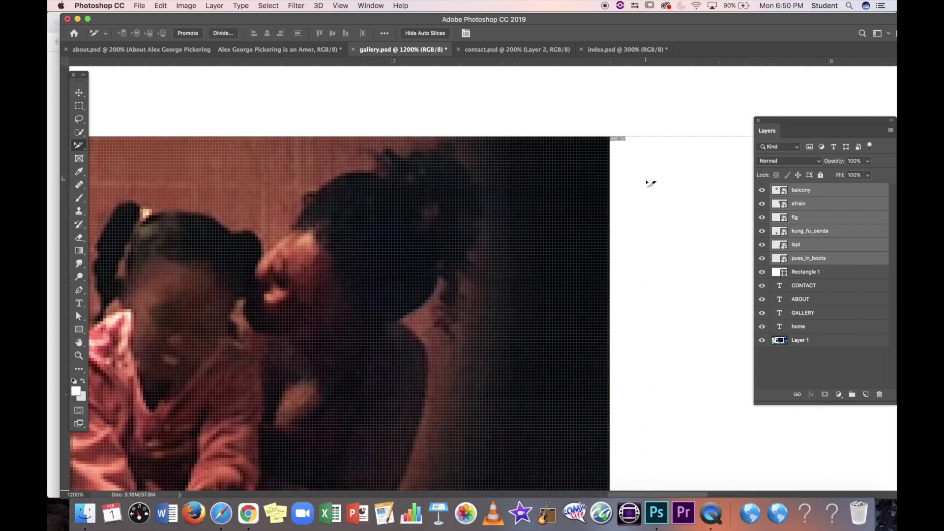
{"action": "double_click", "coordinate": [687, 138]}
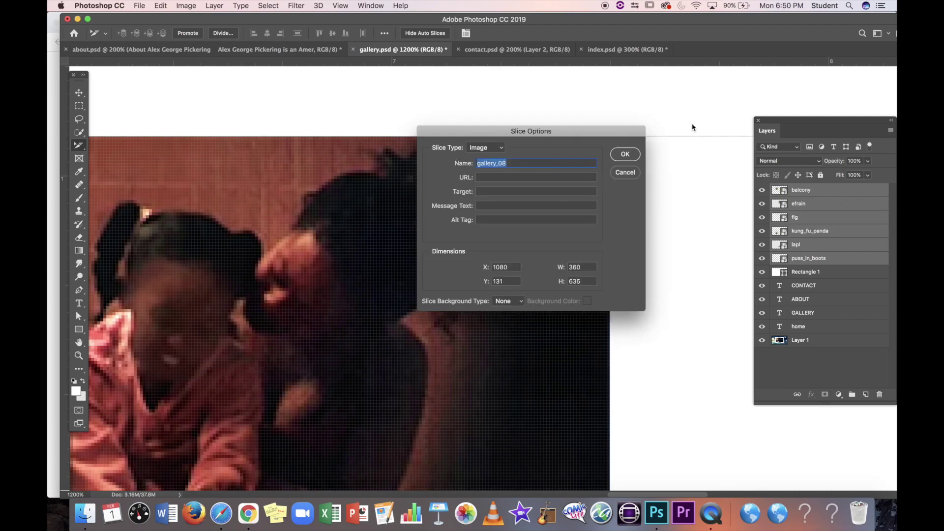
{"action": "left_click", "coordinate": [628, 176]}
{"action": "left_click", "coordinate": [571, 180]}
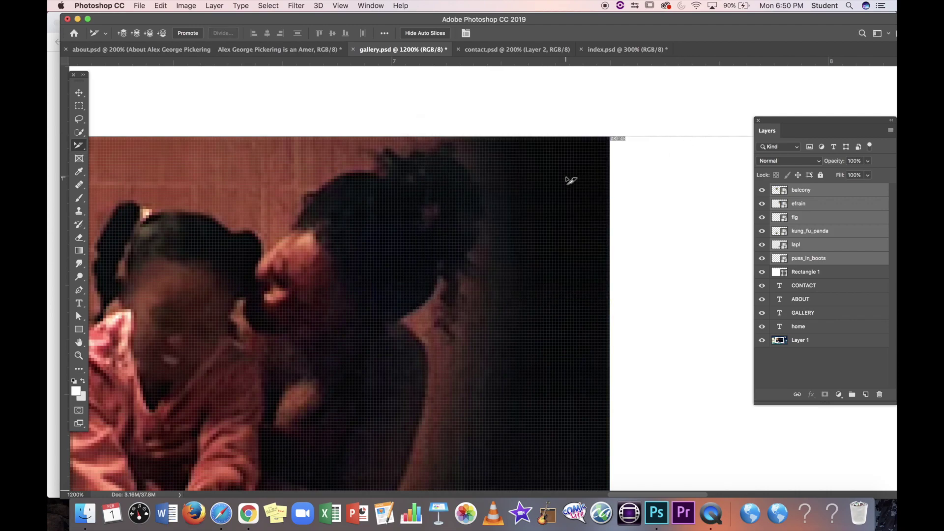
{"action": "double_click", "coordinate": [571, 181]}
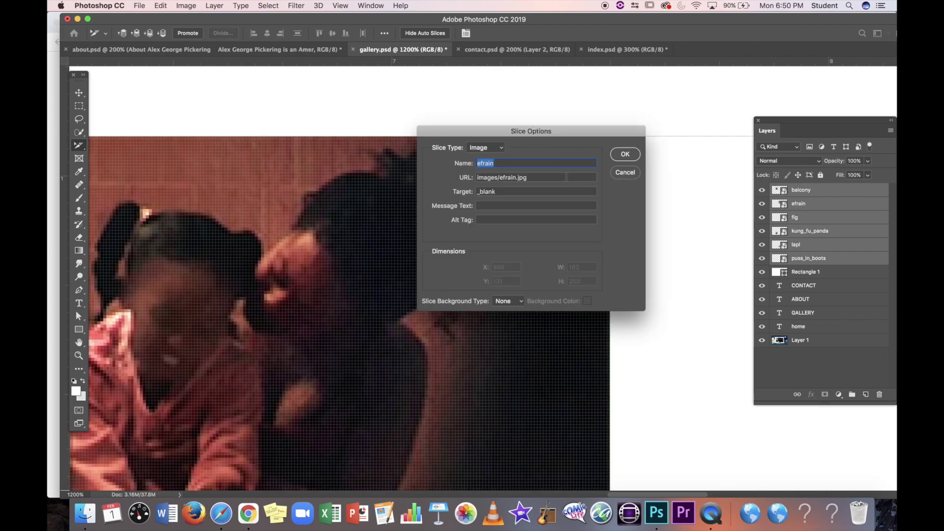
{"action": "left_click", "coordinate": [624, 173]}
Step: Pan back across the gallery page and return to the Slice Select Tool
{"action": "scroll", "coordinate": [447, 253], "scroll_direction": "left", "scroll_amount": 3}
{"action": "scroll", "coordinate": [447, 253], "scroll_direction": "down", "scroll_amount": 1}
{"action": "scroll", "coordinate": [447, 253], "scroll_direction": "left", "scroll_amount": 4}
{"action": "scroll", "coordinate": [447, 253], "scroll_direction": "down", "scroll_amount": 1}
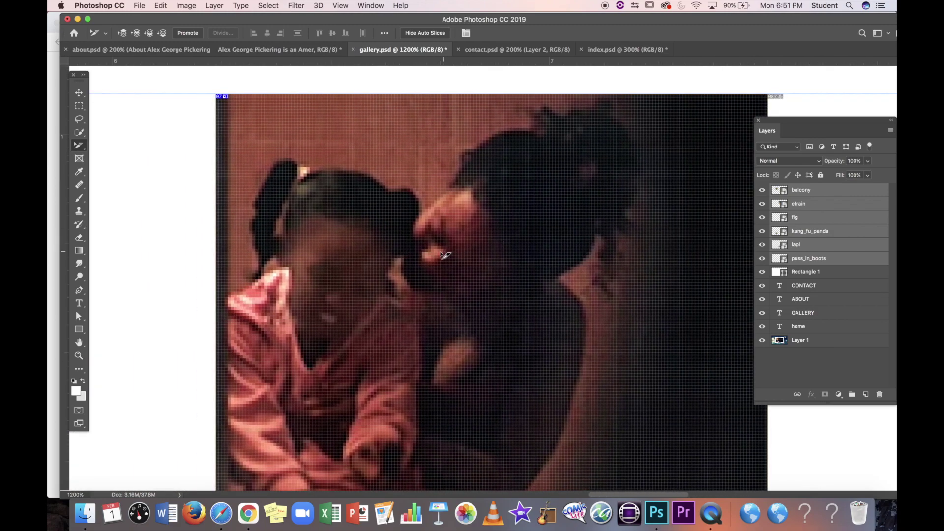
{"action": "left_click", "coordinate": [83, 92]}
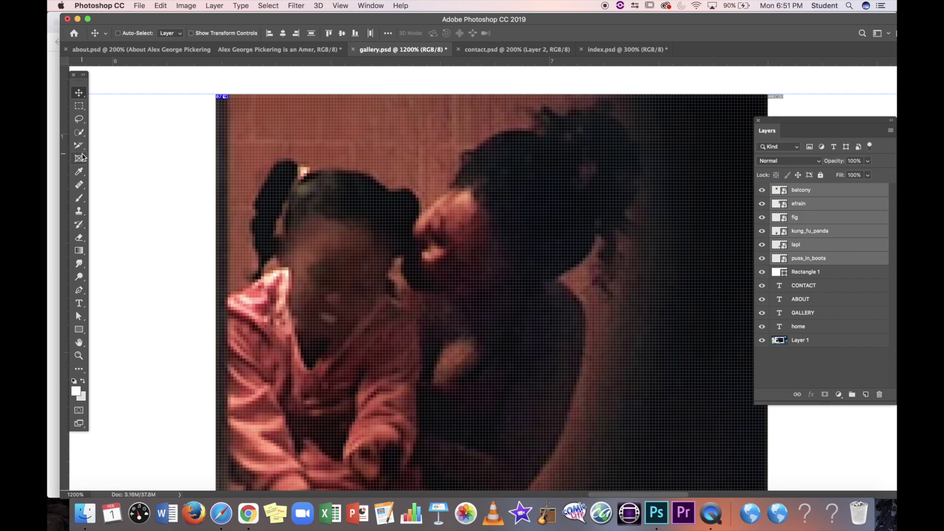
{"action": "left_click_drag", "start_coordinate": [79, 146], "coordinate": [113, 173]}
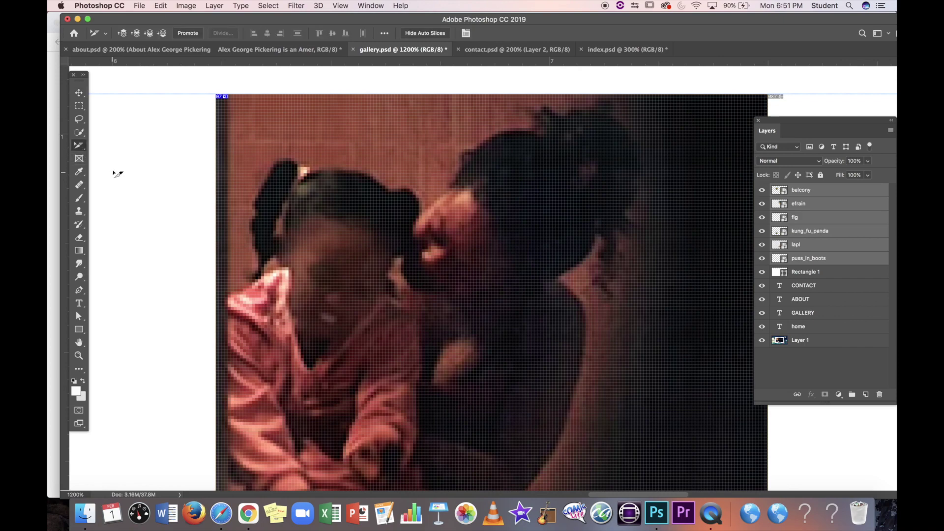
Step: Name the next photo slice fig and point its URL to images/fig.jpg
{"action": "double_click", "coordinate": [428, 117]}
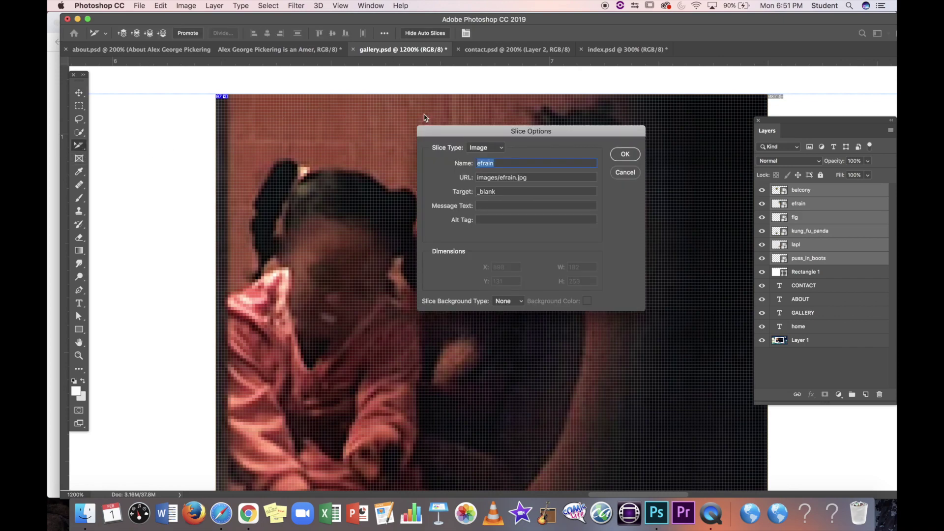
{"action": "left_click_drag", "start_coordinate": [517, 177], "coordinate": [500, 177]}
{"action": "type", "text": "fig"}
{"action": "double_click", "coordinate": [497, 165]}
{"action": "type", "text": "fig"}
{"action": "left_click", "coordinate": [624, 156]}
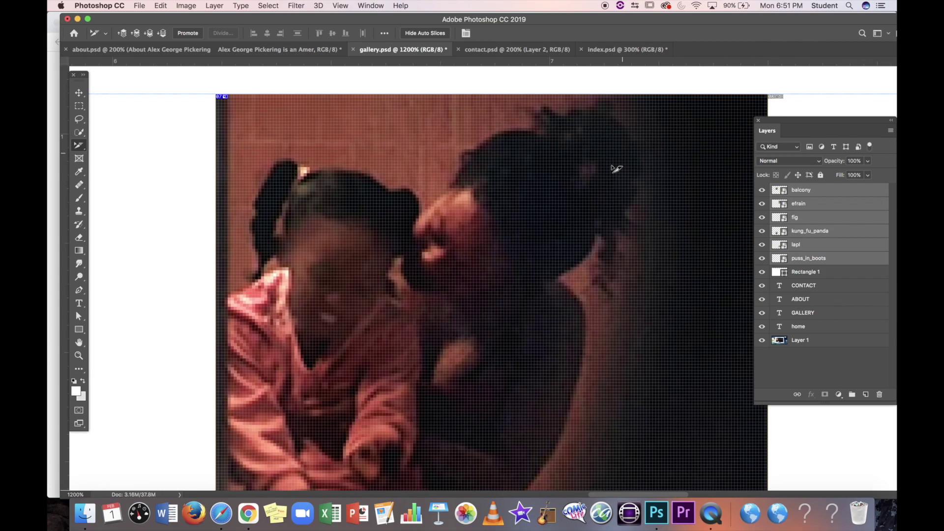
Step: Confirm the efrain slice unchanged and recheck the fig slice settings
{"action": "scroll", "coordinate": [431, 238], "scroll_direction": "left", "scroll_amount": 15}
{"action": "double_click", "coordinate": [431, 238]}
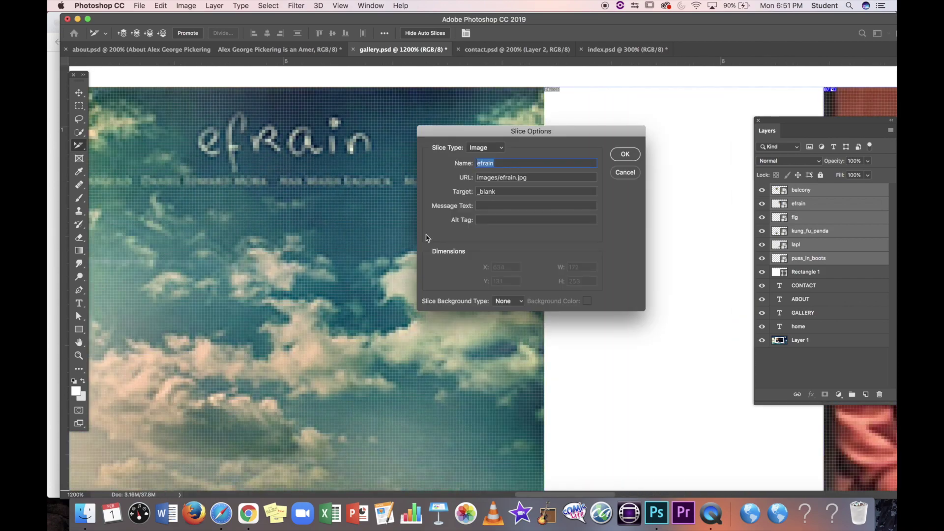
{"action": "left_click", "coordinate": [626, 155]}
{"action": "scroll", "coordinate": [624, 157], "scroll_direction": "right", "scroll_amount": 10}
{"action": "double_click", "coordinate": [624, 165]}
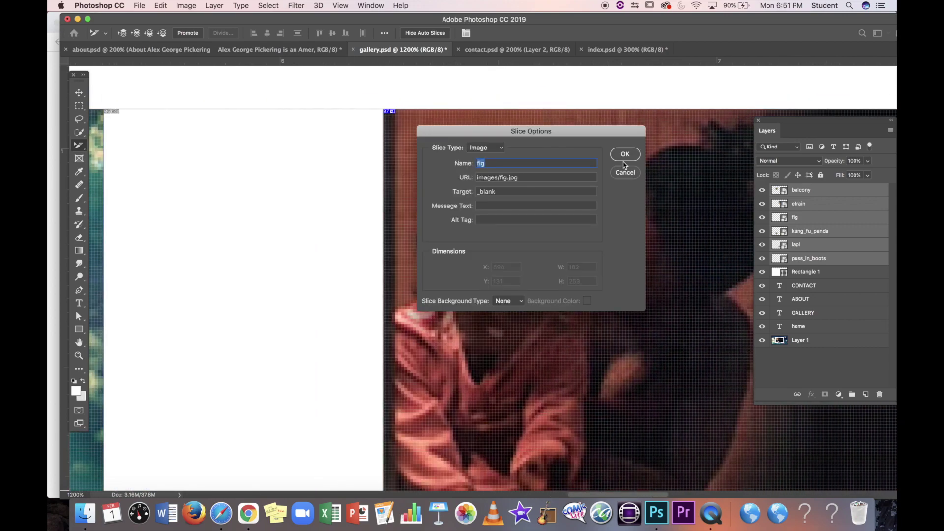
{"action": "left_click", "coordinate": [624, 155]}
{"action": "scroll", "coordinate": [573, 218], "scroll_direction": "left", "scroll_amount": 10}
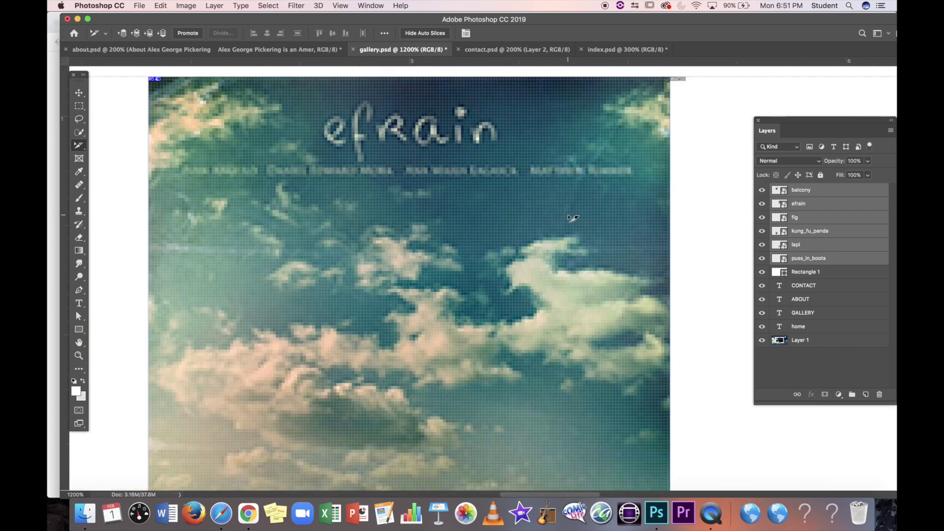
Step: Rename the balcony photo slice, typing 'ba' into its name
{"action": "scroll", "coordinate": [573, 217], "scroll_direction": "left", "scroll_amount": 10}
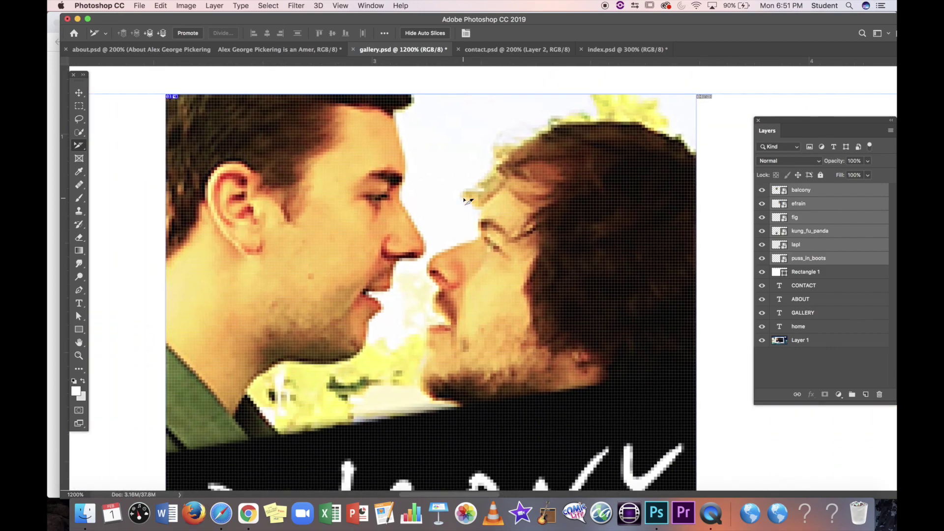
{"action": "double_click", "coordinate": [463, 202]}
{"action": "left_click", "coordinate": [619, 175]}
{"action": "double_click", "coordinate": [608, 207]}
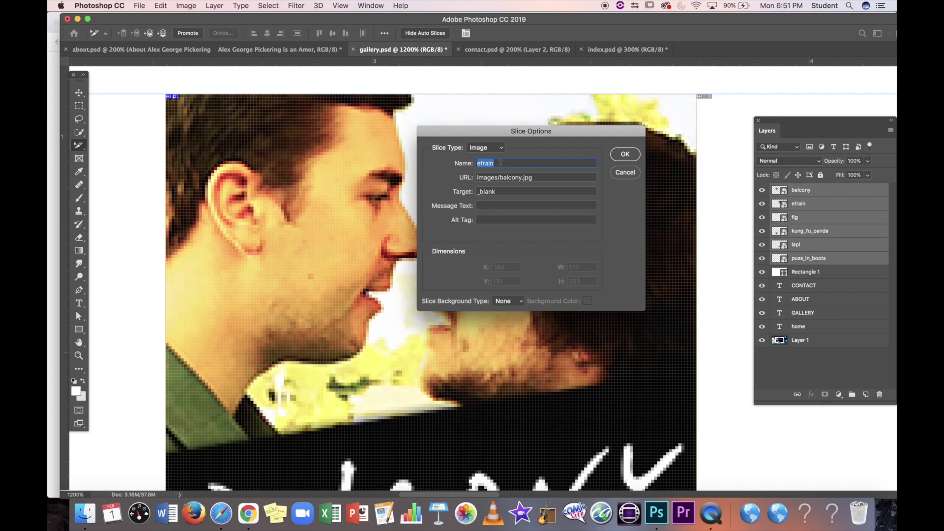
{"action": "type", "text": "balcony"}
{"action": "left_click", "coordinate": [623, 154]}
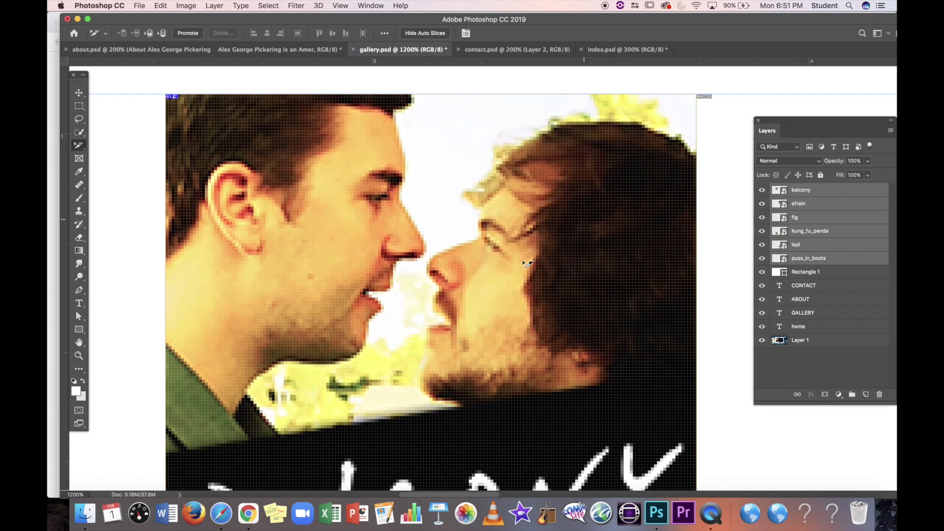
Step: Name the panda slice kung_fu_panda and link it to images/kung_fu_panda.jpg
{"action": "scroll", "coordinate": [525, 261], "scroll_direction": "down", "scroll_amount": 15}
{"action": "scroll", "coordinate": [525, 264], "scroll_direction": "down", "scroll_amount": 10}
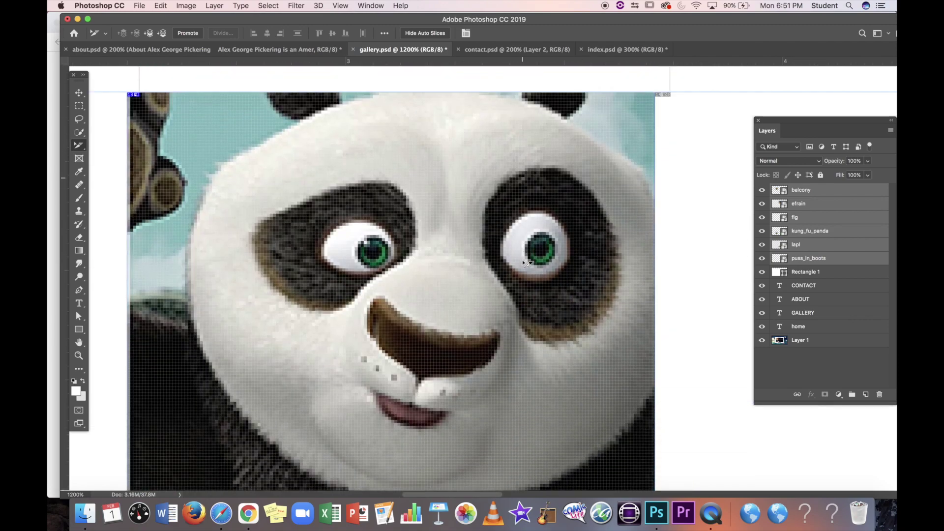
{"action": "scroll", "coordinate": [467, 229], "scroll_direction": "up", "scroll_amount": 4}
{"action": "scroll", "coordinate": [466, 228], "scroll_direction": "up", "scroll_amount": 2}
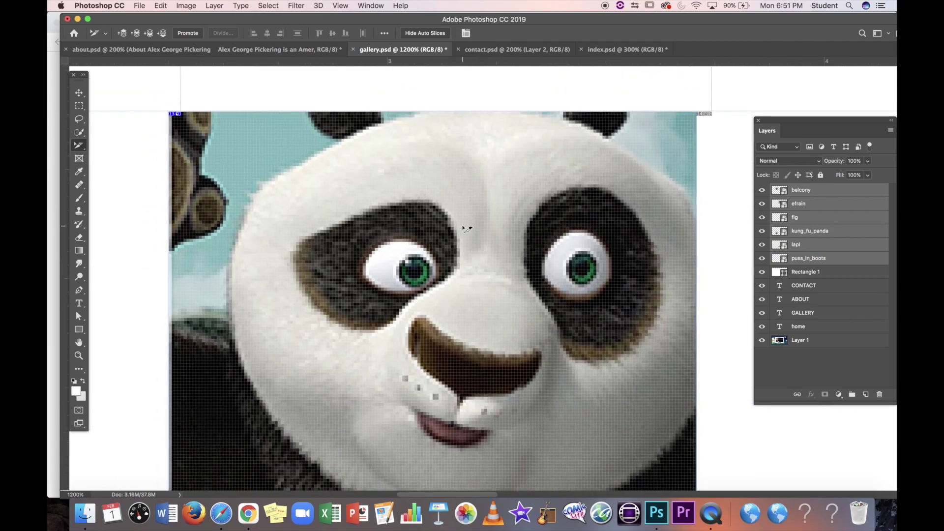
{"action": "double_click", "coordinate": [634, 143]}
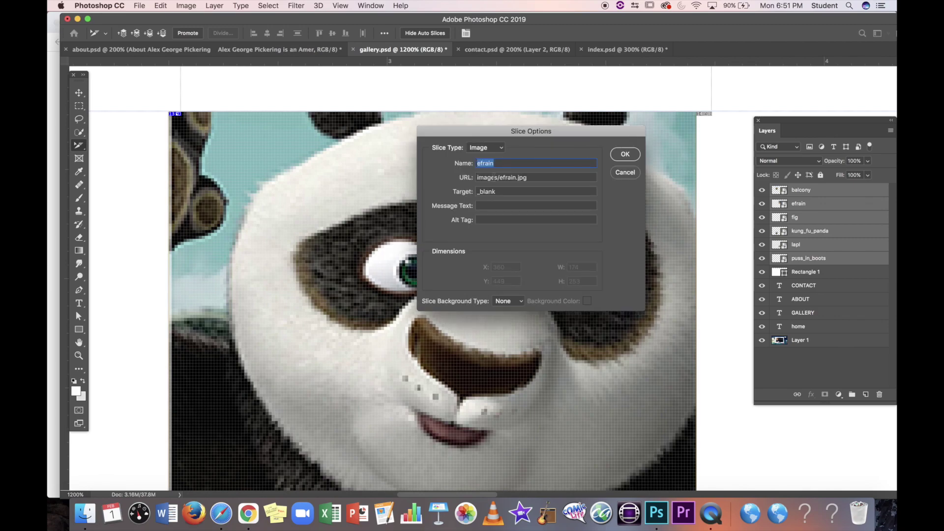
{"action": "type", "text": "kung_fu_"}
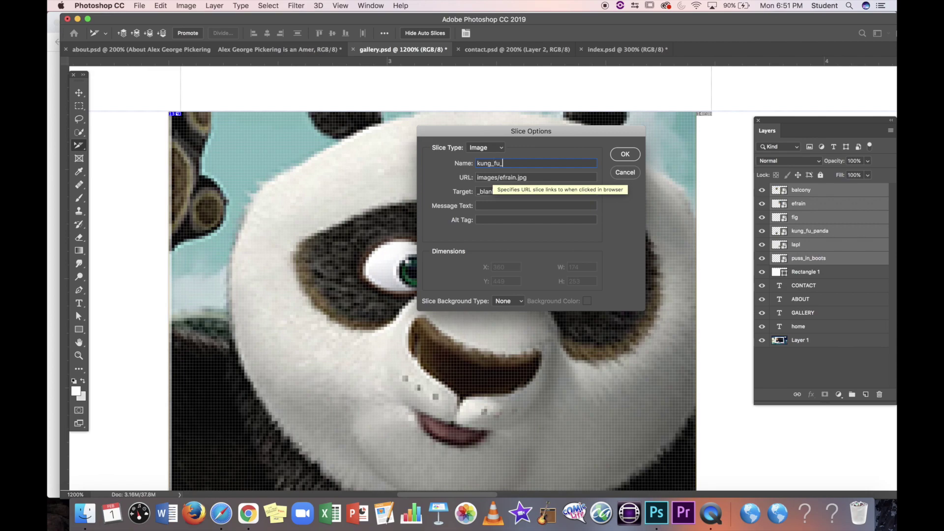
{"action": "type", "text": "panda"}
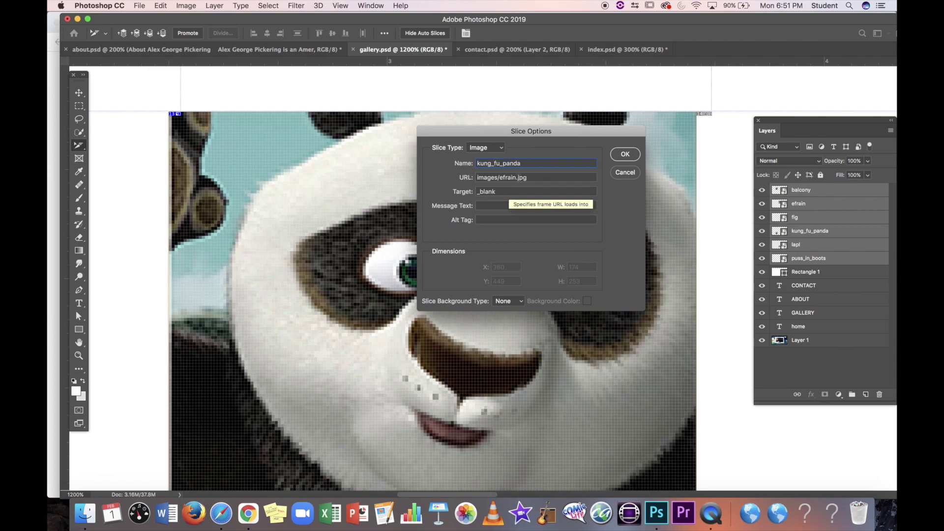
{"action": "double_click", "coordinate": [515, 177]}
{"action": "type", "text": "kun"}
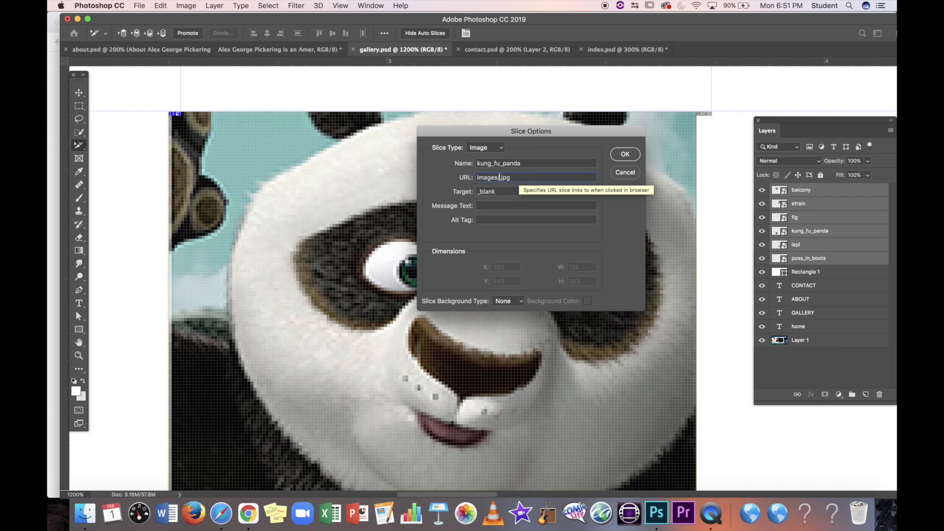
{"action": "type", "text": "g_fu_"}
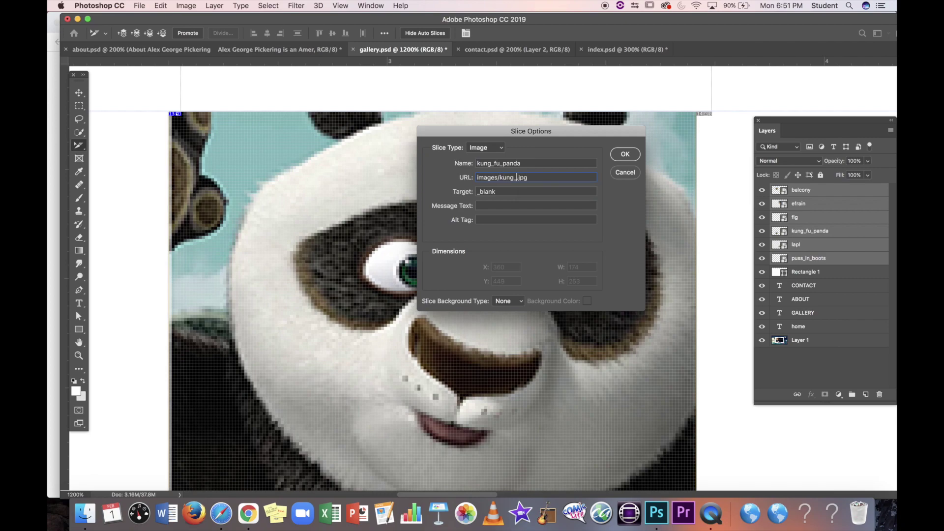
{"action": "type", "text": "panda"}
{"action": "left_click", "coordinate": [635, 156]}
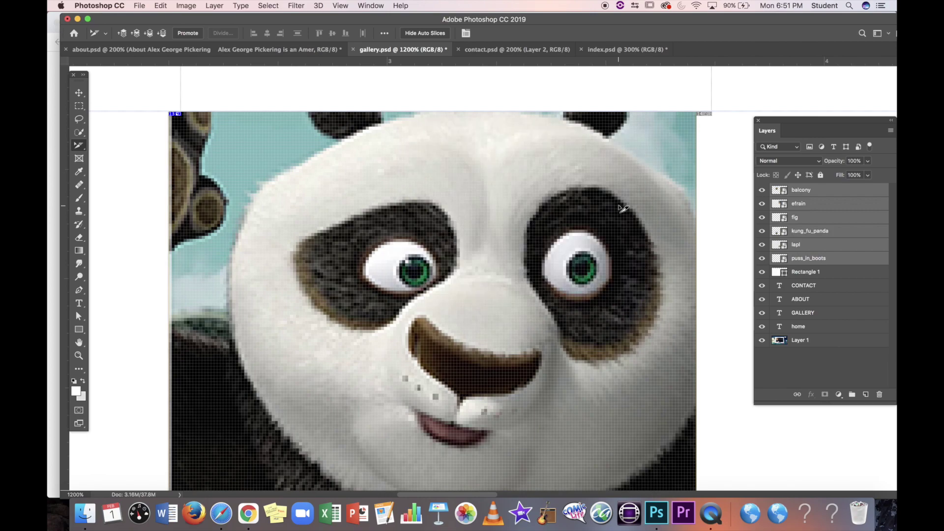
{"action": "scroll", "coordinate": [623, 207], "scroll_direction": "right", "scroll_amount": 10}
{"action": "scroll", "coordinate": [622, 207], "scroll_direction": "right", "scroll_amount": 5}
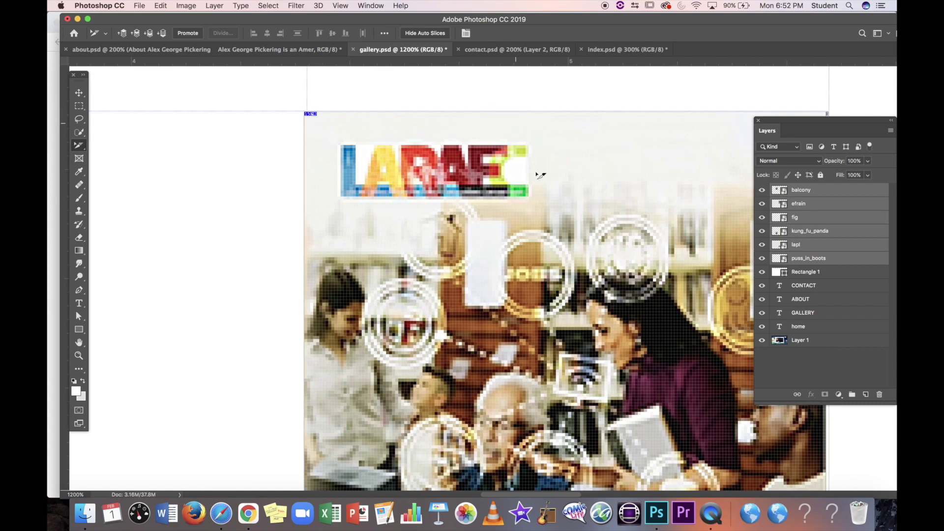
Step: Name the LARAEC photo slice lapl and link it to images/lapl.jpg
{"action": "scroll", "coordinate": [541, 175], "scroll_direction": "right", "scroll_amount": 12}
{"action": "scroll", "coordinate": [542, 184], "scroll_direction": "left", "scroll_amount": 6}
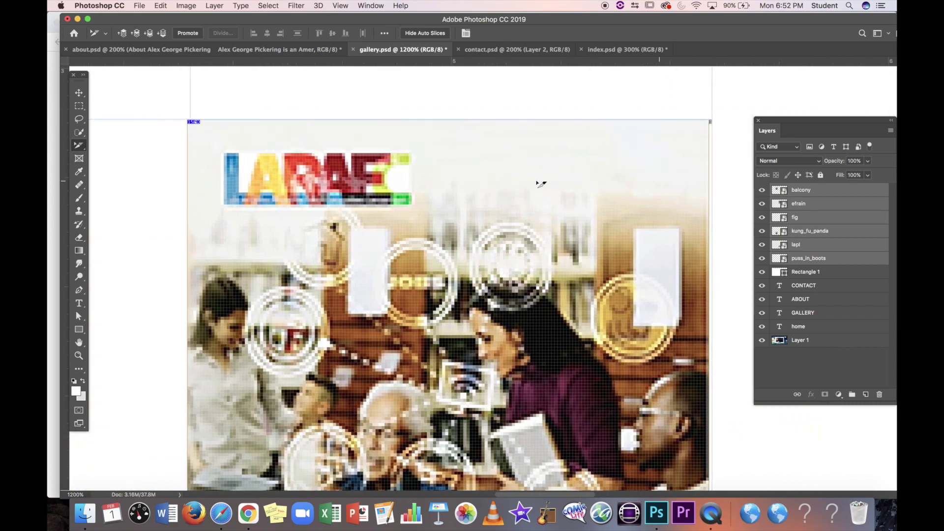
{"action": "double_click", "coordinate": [537, 181]}
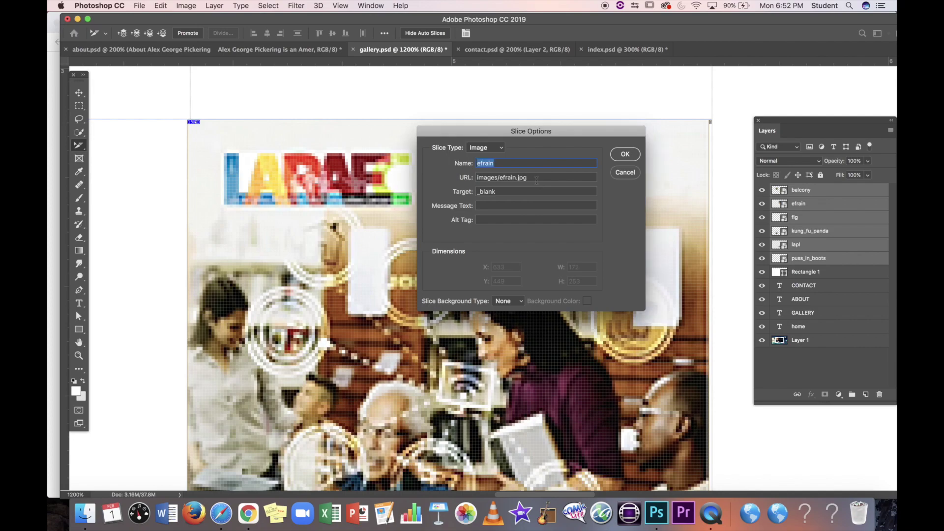
{"action": "type", "text": "lap"}
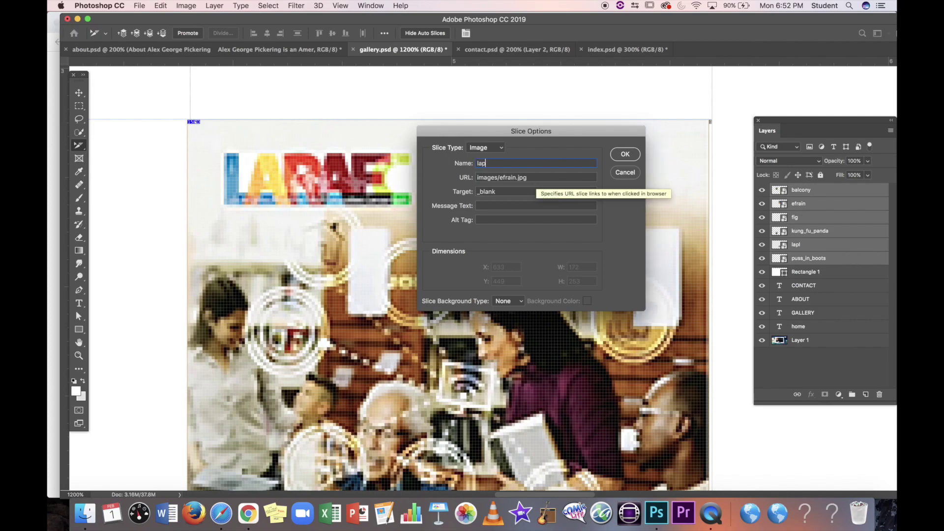
{"action": "type", "text": "l"}
{"action": "left_click_drag", "start_coordinate": [520, 177], "coordinate": [508, 177]}
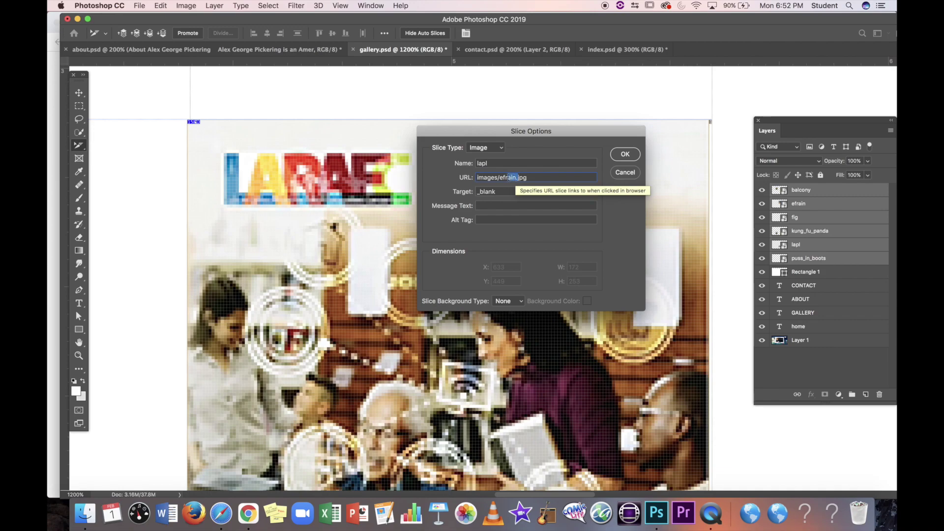
{"action": "key", "text": "BackSpace"}
{"action": "key", "text": "BackSpace"}
{"action": "key", "text": "BackSpace"}
{"action": "key", "text": "BackSpace"}
{"action": "type", "text": "lapl"}
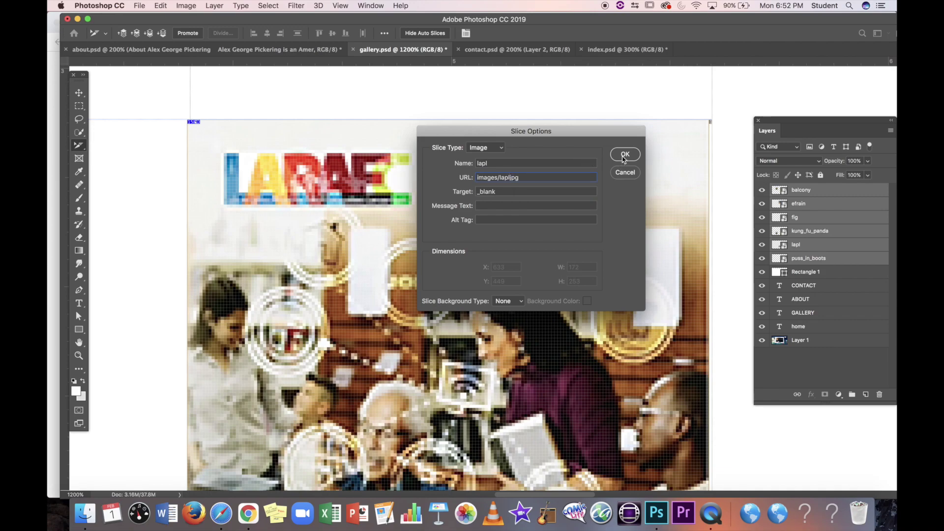
{"action": "type", "text": "."}
{"action": "left_click", "coordinate": [625, 154]}
Step: After checking file names in Finder, name the Puss in Boots slice puss_in_boots linking to images/puss_in_boots.jpg
{"action": "scroll", "coordinate": [620, 245], "scroll_direction": "right", "scroll_amount": 10}
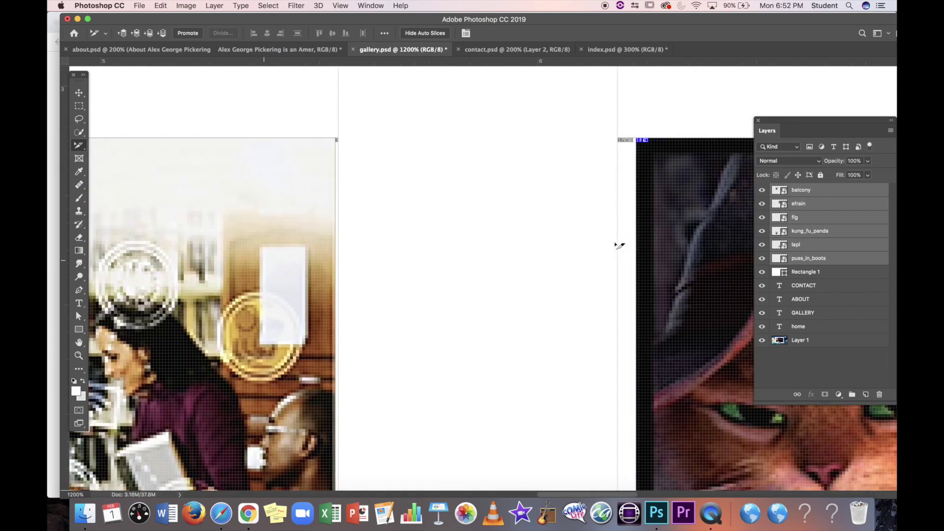
{"action": "scroll", "coordinate": [620, 245], "scroll_direction": "right", "scroll_amount": 10}
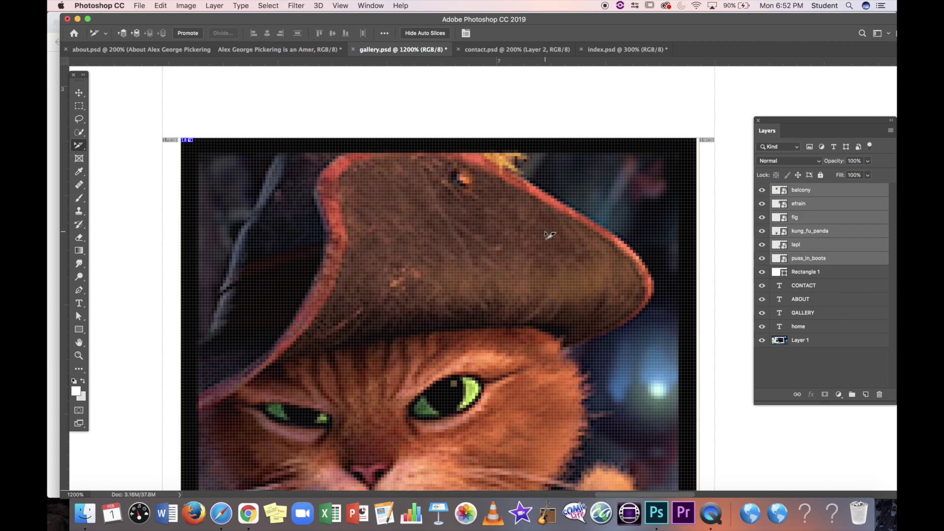
{"action": "double_click", "coordinate": [663, 155]}
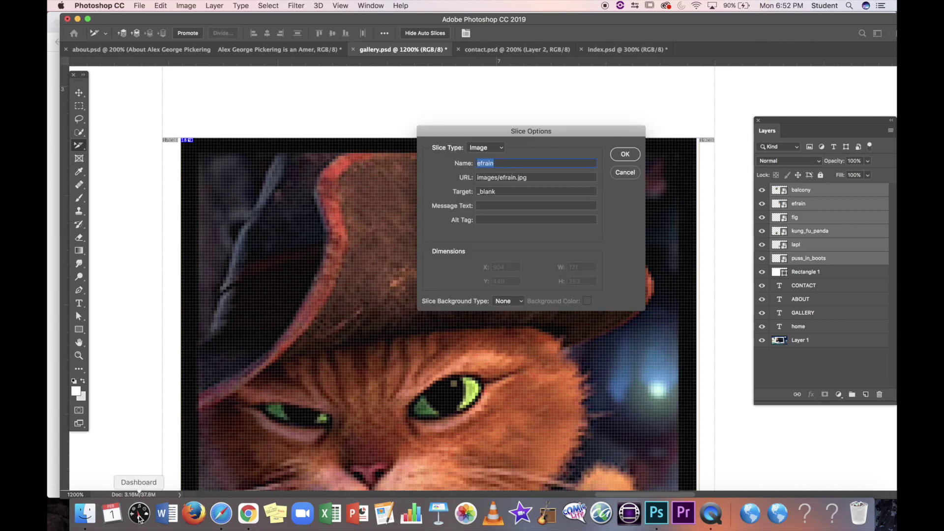
{"action": "left_click", "coordinate": [85, 514]}
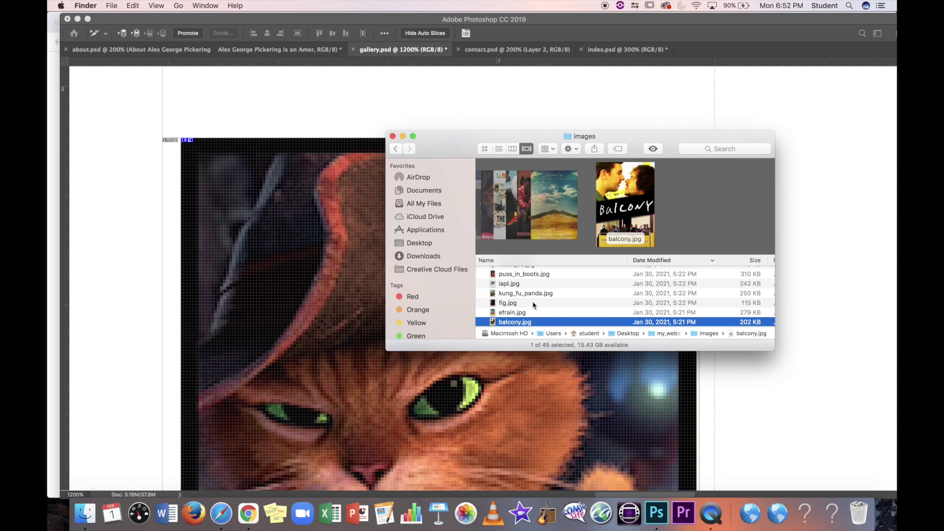
{"action": "left_click", "coordinate": [329, 300]}
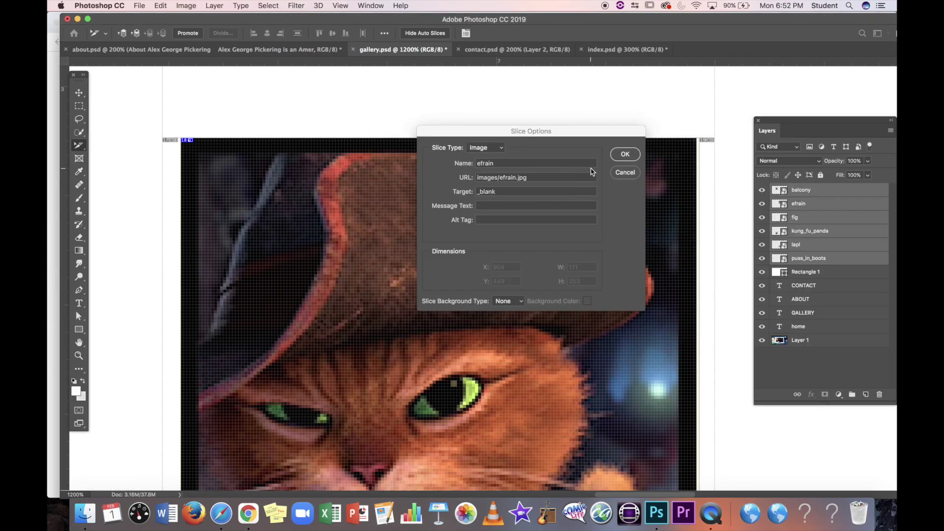
{"action": "left_click", "coordinate": [514, 169]}
{"action": "type", "text": "puss"}
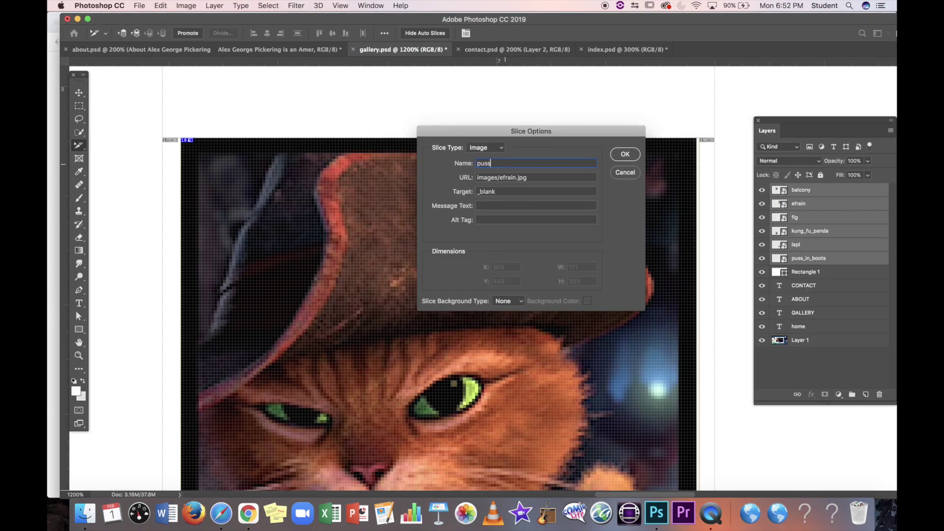
{"action": "type", "text": "_in_boots"}
{"action": "left_click_drag", "start_coordinate": [529, 170], "coordinate": [463, 164]}
{"action": "key", "text": "cmd+c"}
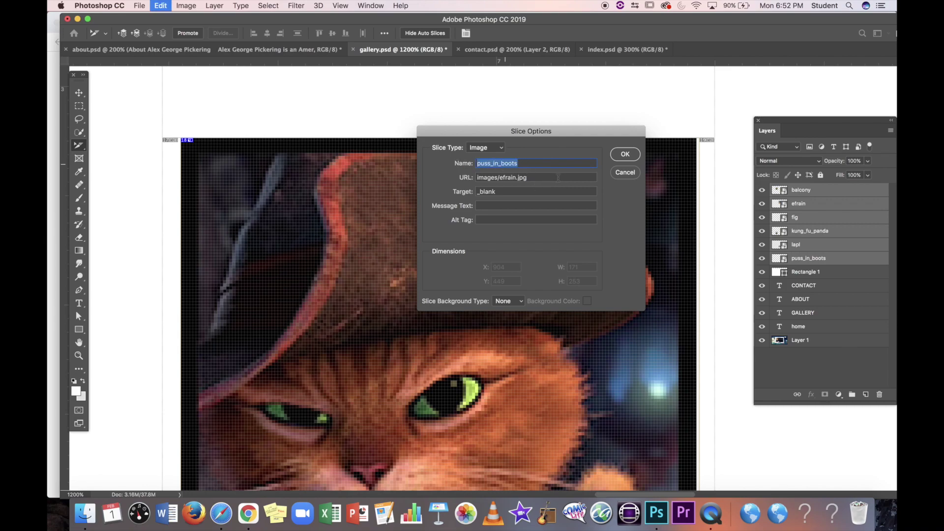
{"action": "left_click_drag", "start_coordinate": [518, 178], "coordinate": [500, 178]}
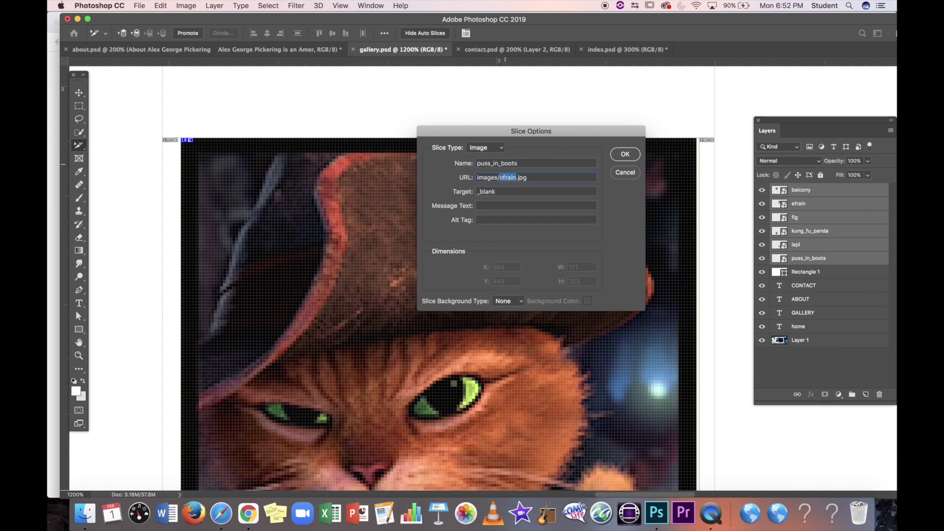
{"action": "key", "text": "cmd+v"}
{"action": "left_click", "coordinate": [626, 156]}
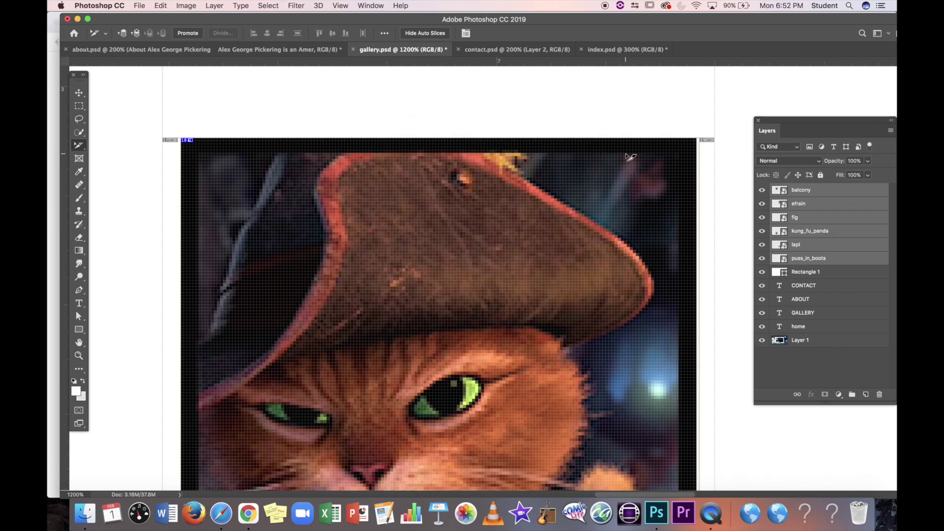
Step: Zoom out to 300%, pan to the HOME navigation bar, and open the crop/slice tool group
{"action": "key", "text": "super+minus"}
{"action": "key", "text": "super+minus"}
{"action": "key", "text": "super+minus"}
{"action": "key", "text": "super+minus"}
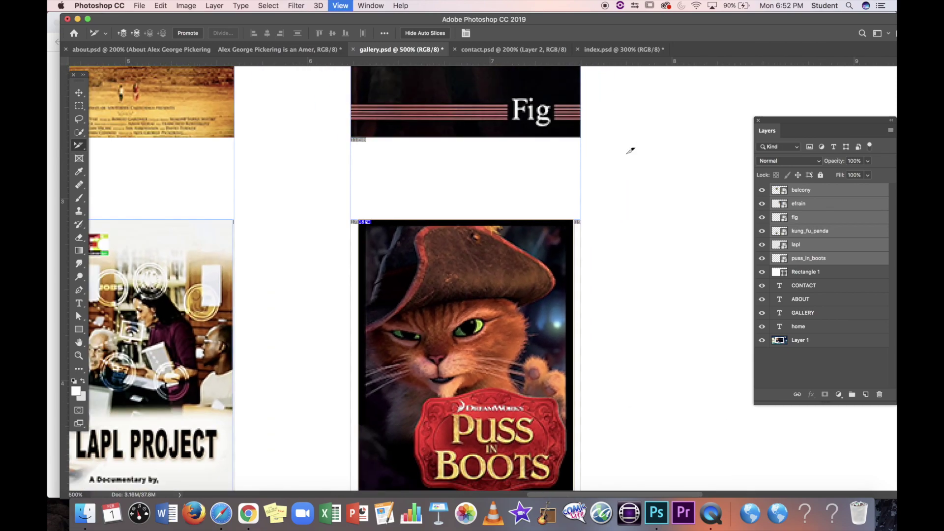
{"action": "scroll", "coordinate": [631, 156], "scroll_direction": "up", "scroll_amount": 5}
{"action": "scroll", "coordinate": [631, 157], "scroll_direction": "left", "scroll_amount": 5}
{"action": "scroll", "coordinate": [629, 154], "scroll_direction": "up", "scroll_amount": 4}
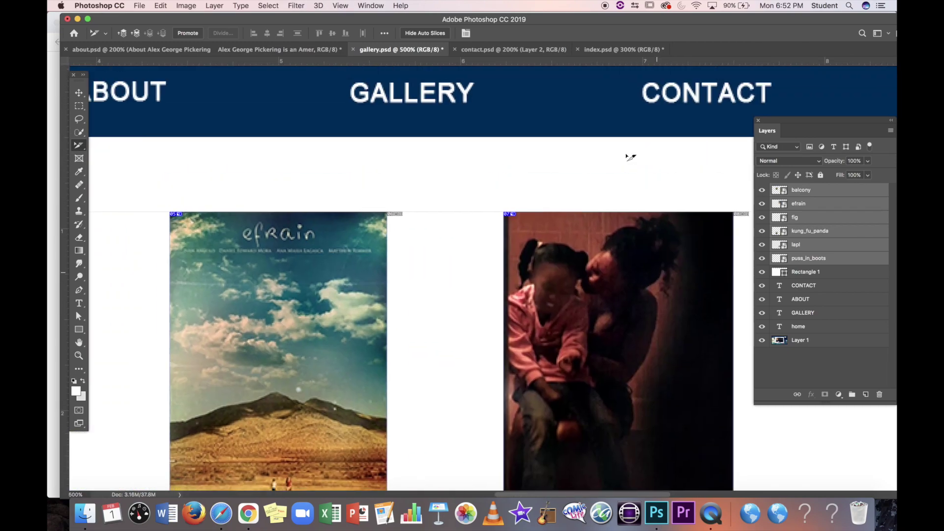
{"action": "key", "text": "super+minus"}
{"action": "key", "text": "super+minus"}
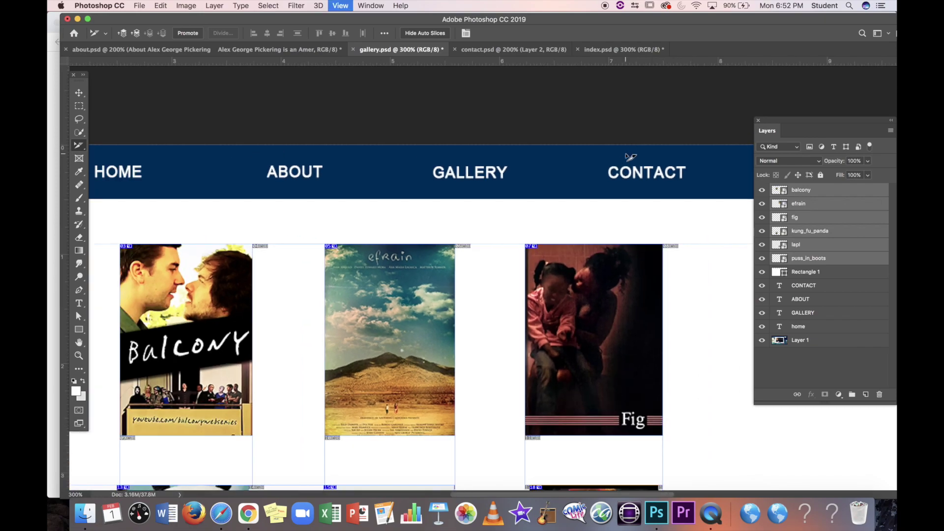
{"action": "scroll", "coordinate": [625, 156], "scroll_direction": "left", "scroll_amount": 5}
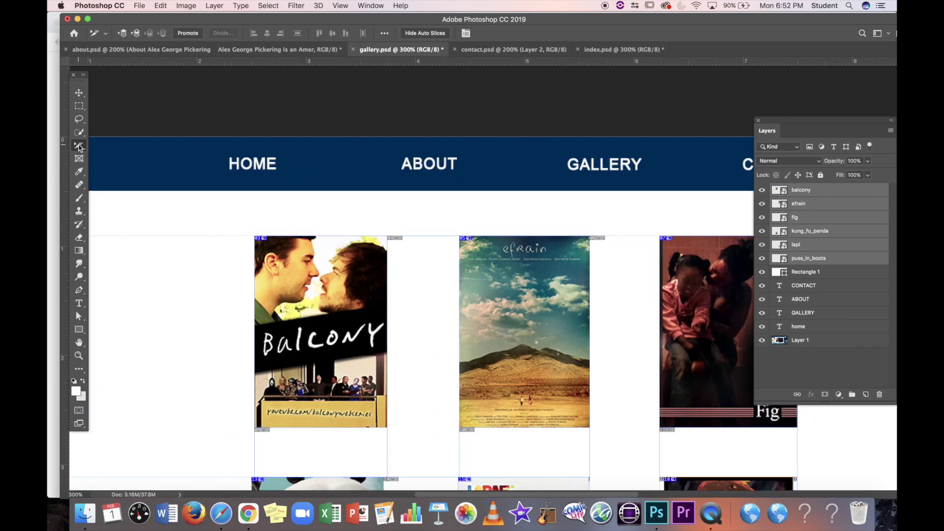
{"action": "right_click", "coordinate": [79, 145]}
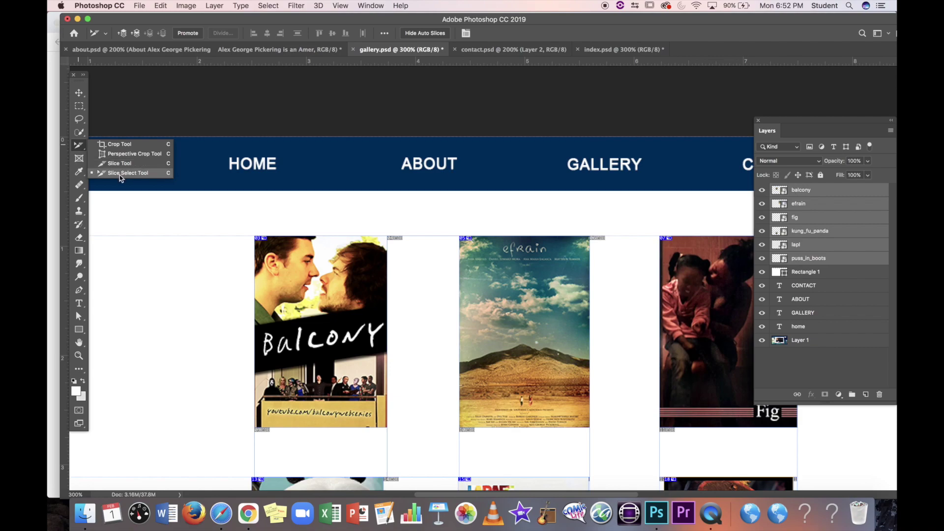
Step: Draw a new slice around the HOME label, then return to the Slice Select Tool
{"action": "left_click", "coordinate": [148, 164]}
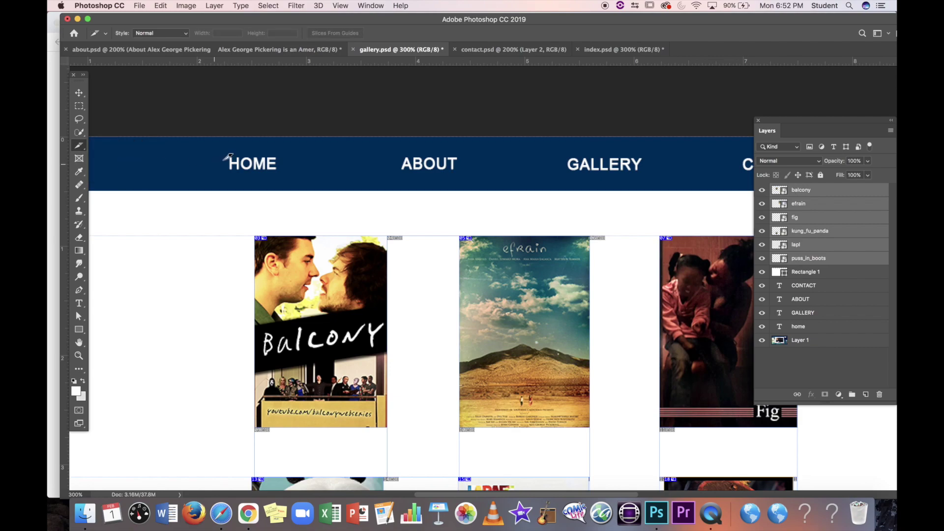
{"action": "left_click_drag", "start_coordinate": [213, 149], "coordinate": [293, 180]}
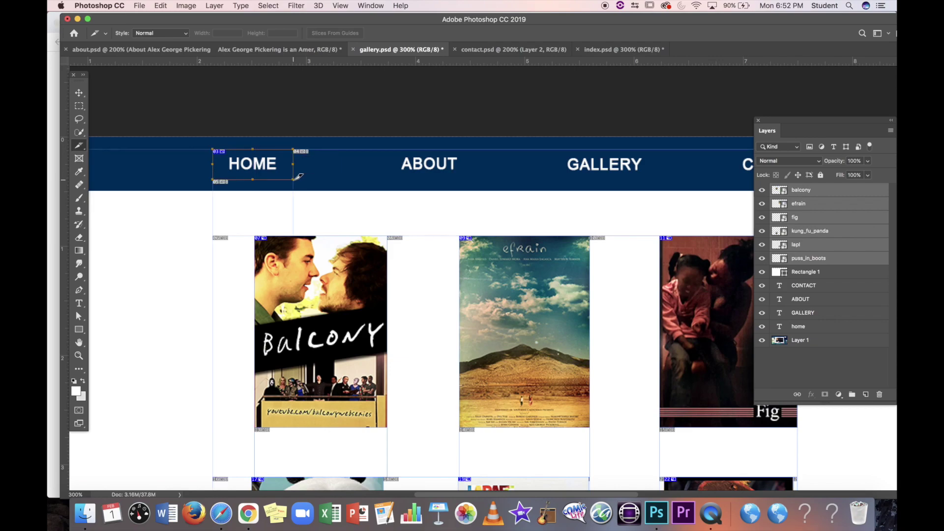
{"action": "right_click", "coordinate": [79, 145]}
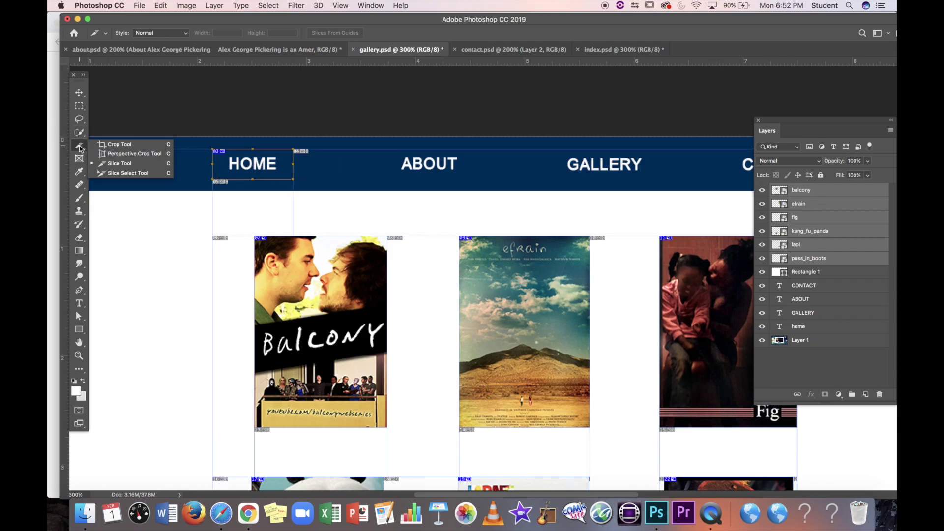
{"action": "left_click", "coordinate": [121, 173]}
Step: Set the HOME slice's Name to index, URL to index.html, and Target to _self
{"action": "double_click", "coordinate": [251, 167]}
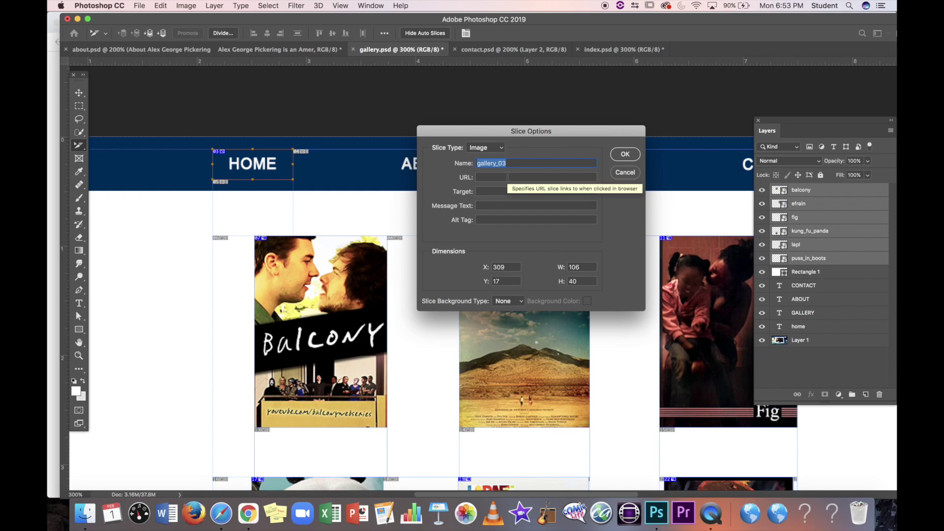
{"action": "type", "text": "index"}
{"action": "left_click", "coordinate": [509, 177]}
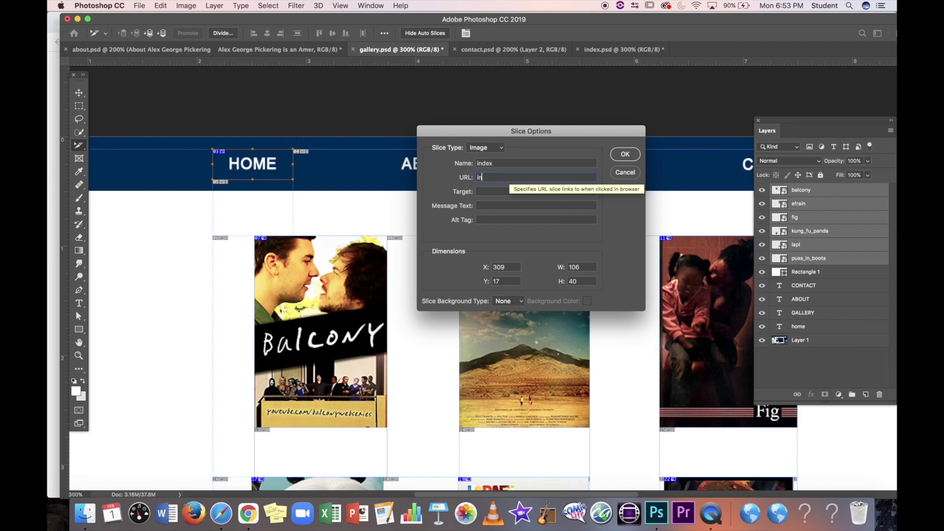
{"action": "type", "text": "index.html"}
{"action": "left_click", "coordinate": [495, 192]}
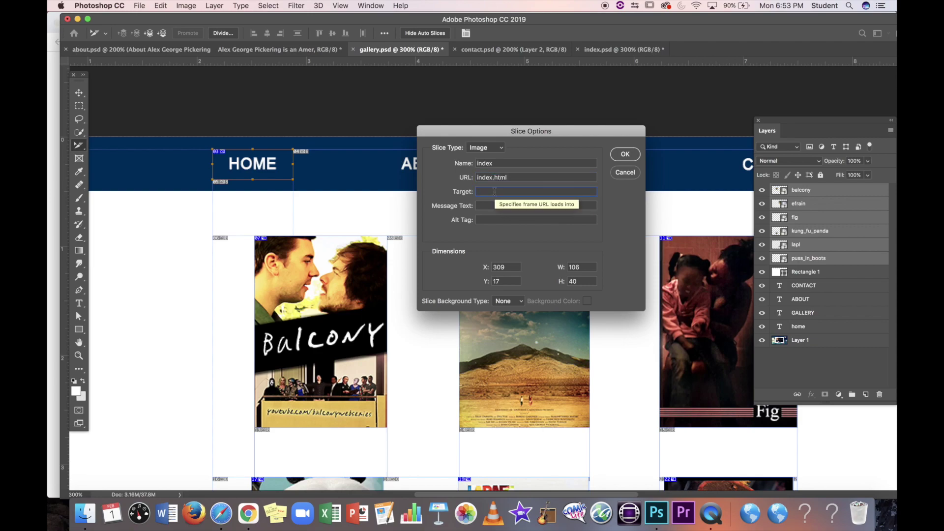
{"action": "type", "text": "_self"}
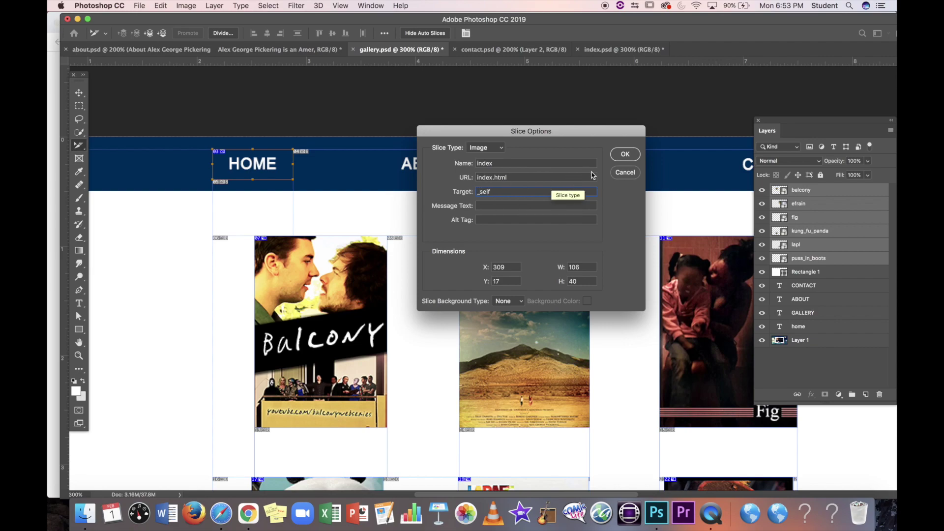
{"action": "left_click", "coordinate": [625, 155]}
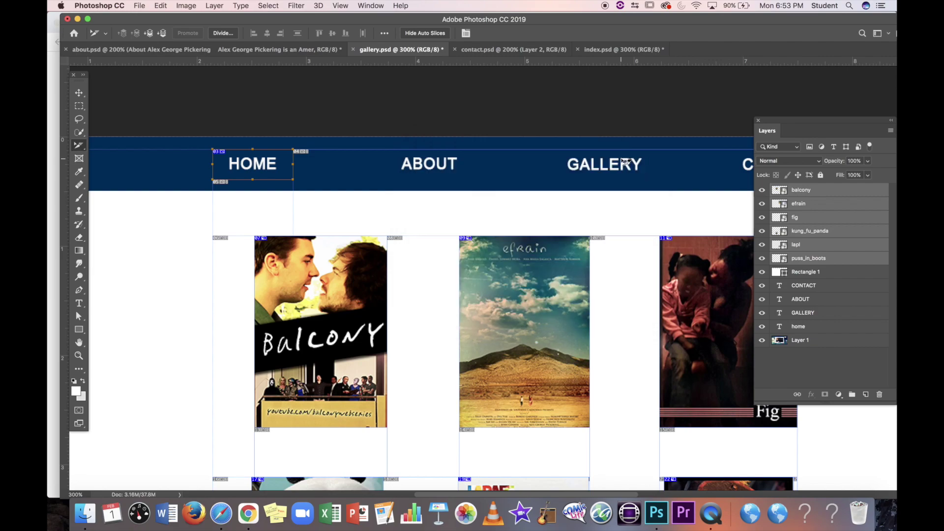
{"action": "key", "text": "super+1"}
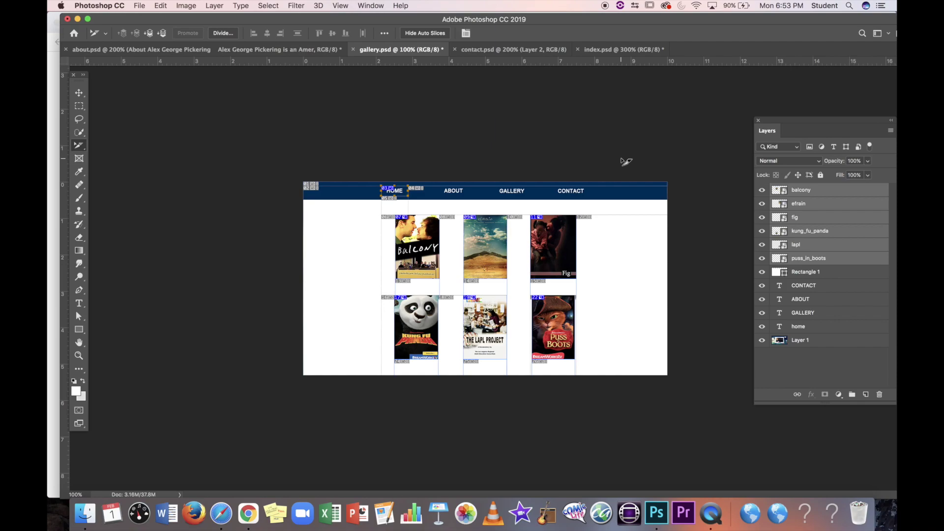
Step: In Save for Web, set the HOME slice to export as GIF
{"action": "key", "text": "super+equal"}
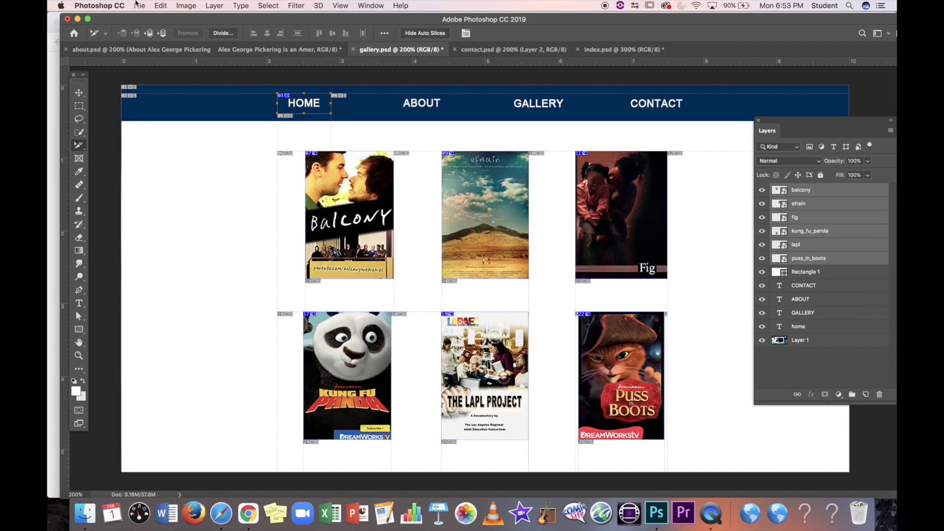
{"action": "left_click", "coordinate": [138, 5]}
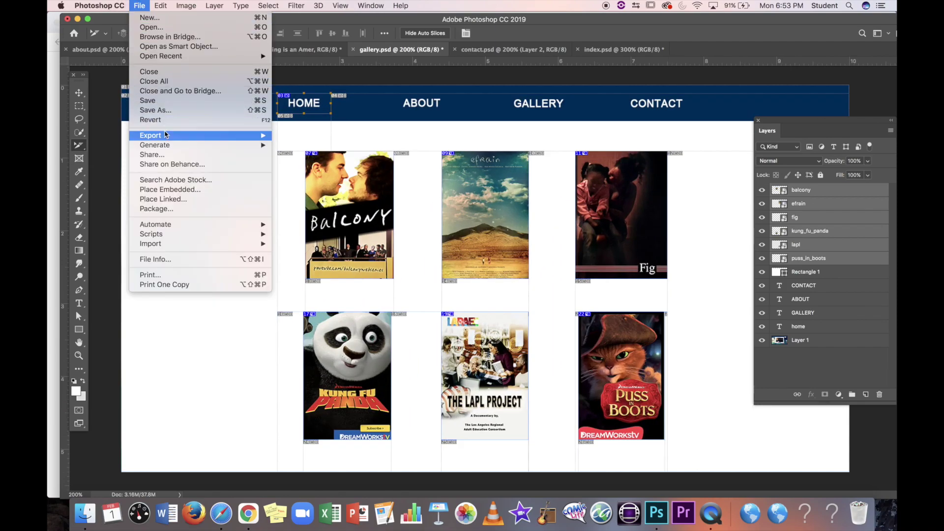
{"action": "mouse_move", "coordinate": [165, 134]}
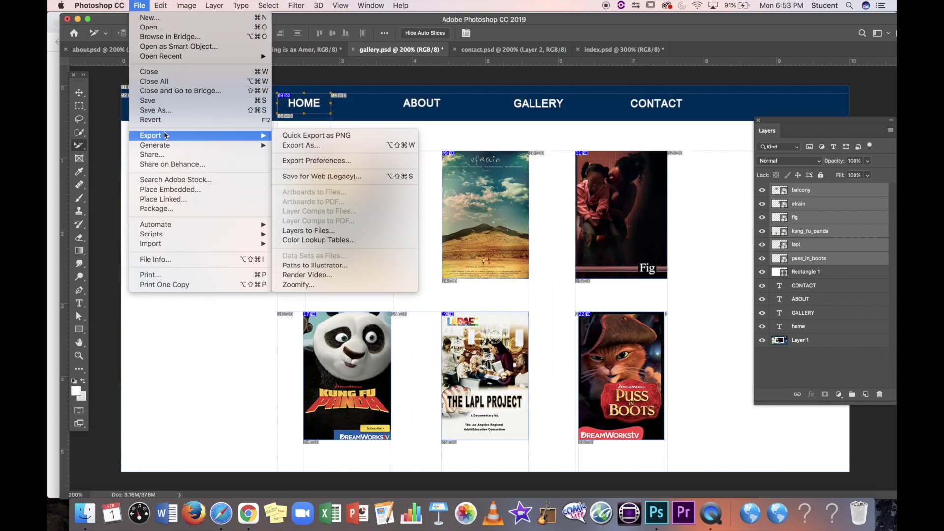
{"action": "left_click", "coordinate": [304, 177]}
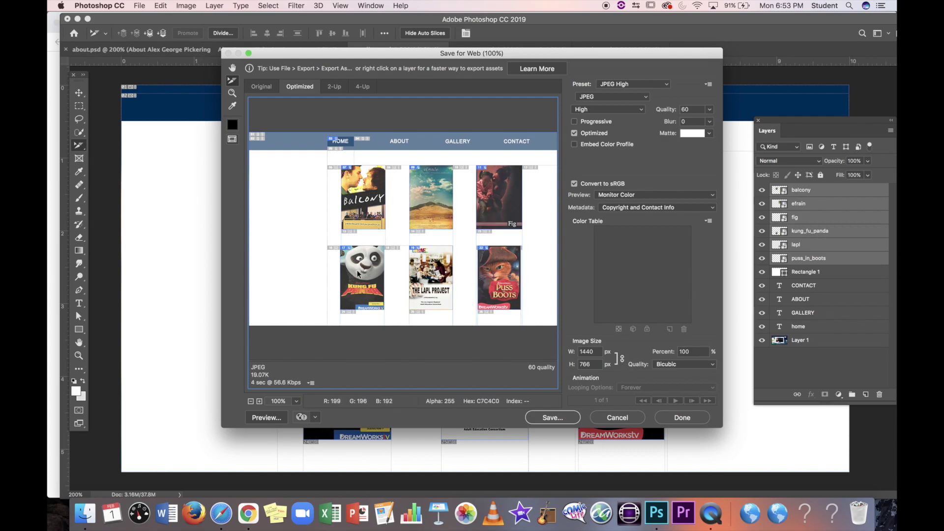
{"action": "left_click", "coordinate": [343, 145]}
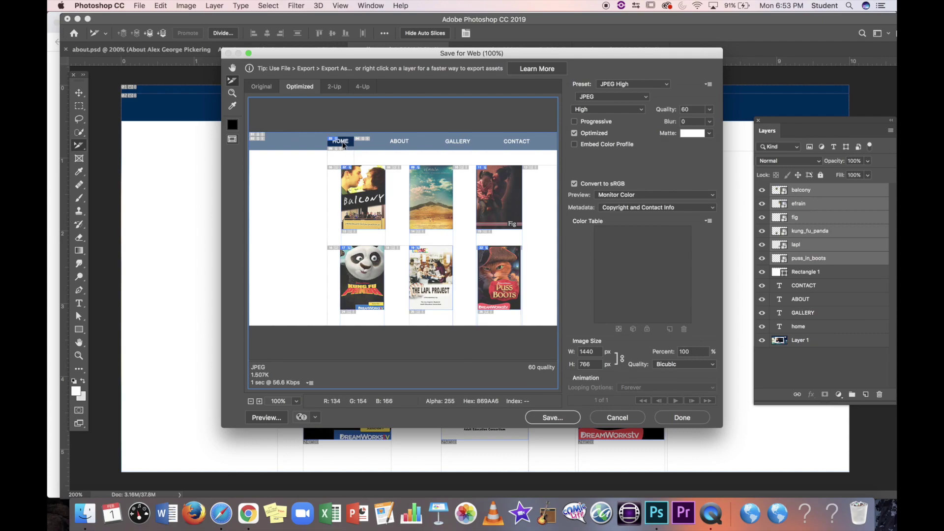
{"action": "left_click", "coordinate": [611, 97]}
{"action": "left_click", "coordinate": [609, 89]}
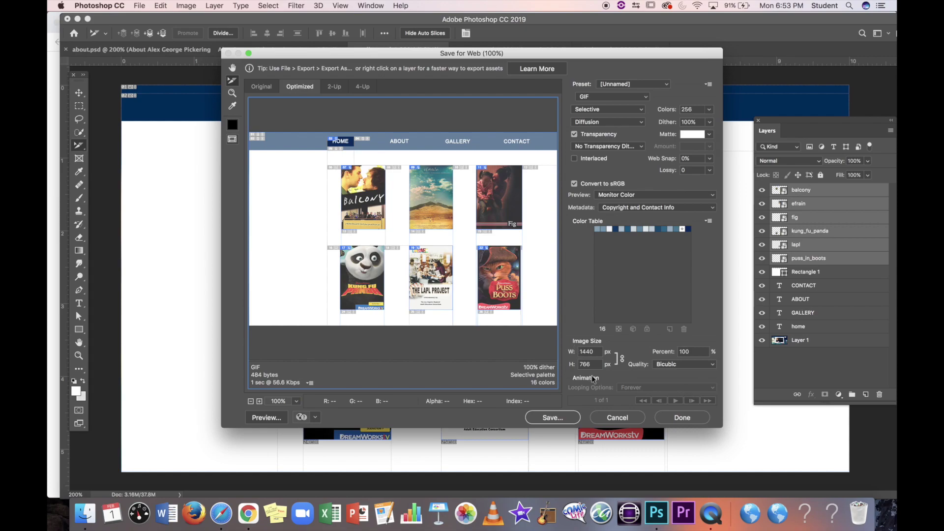
Step: Attempt saving as gallery.html, then cancel rather than replace existing images
{"action": "left_click", "coordinate": [558, 419]}
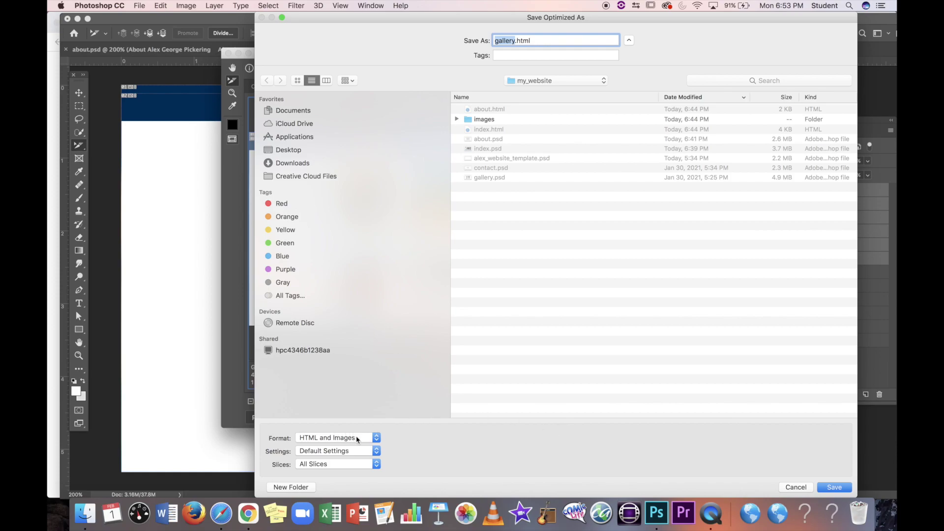
{"action": "left_click", "coordinate": [838, 488]}
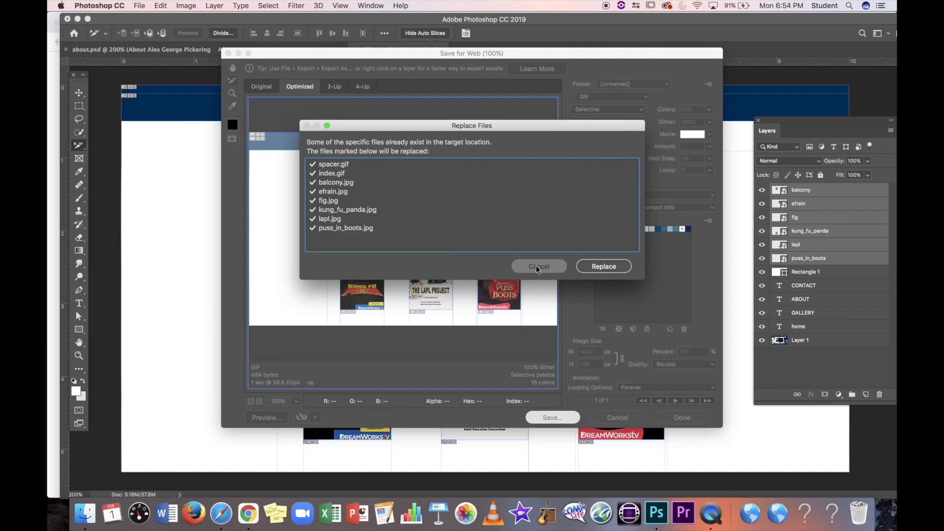
{"action": "left_click", "coordinate": [537, 267]}
{"action": "left_click", "coordinate": [618, 418]}
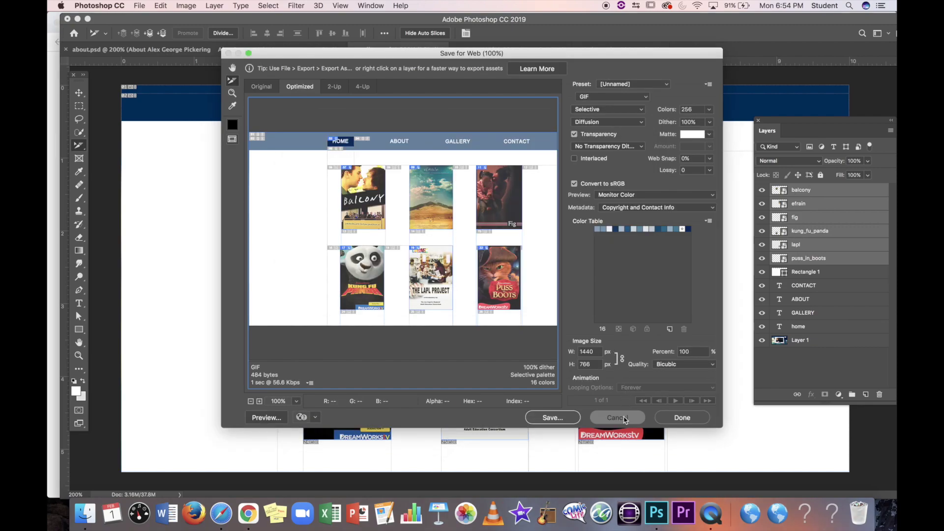
Step: Append _sm to the balcony, efrain and fig slice names
{"action": "left_click", "coordinate": [336, 207]}
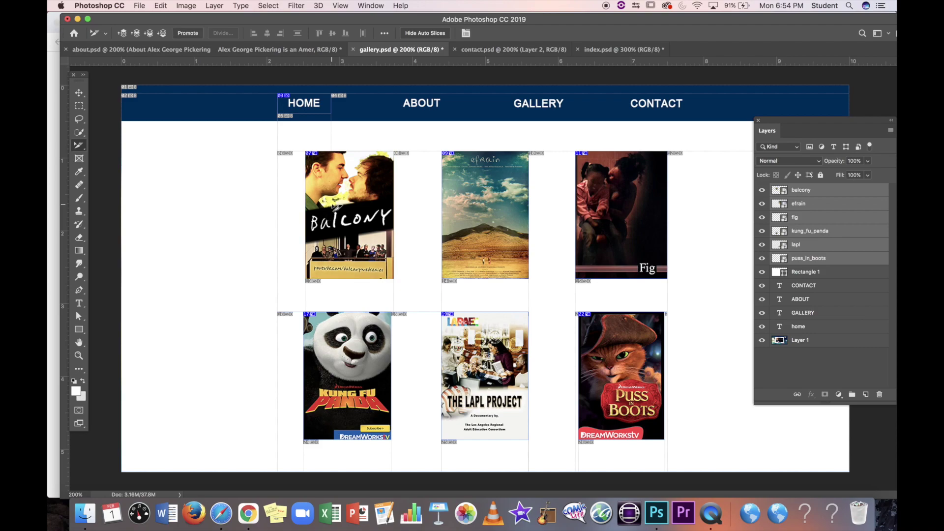
{"action": "double_click", "coordinate": [337, 208]}
{"action": "left_click", "coordinate": [509, 164]}
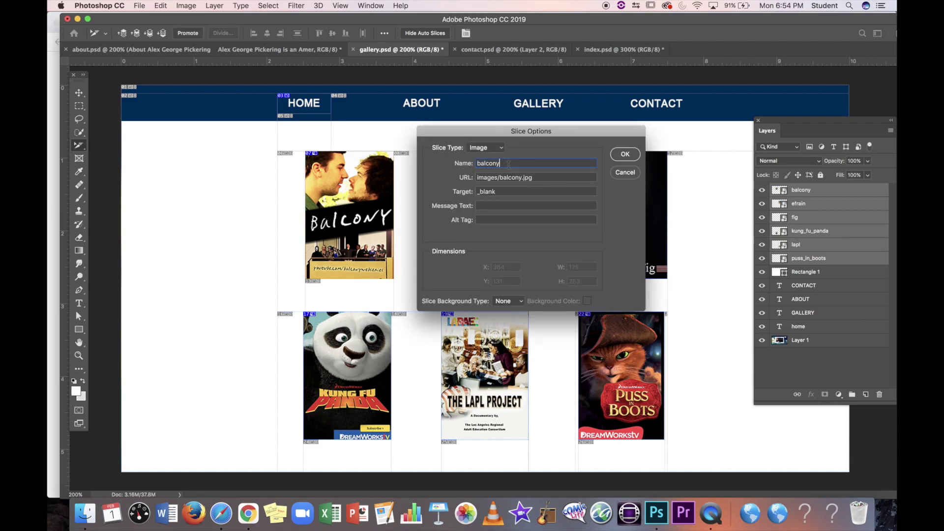
{"action": "type", "text": "_sm"}
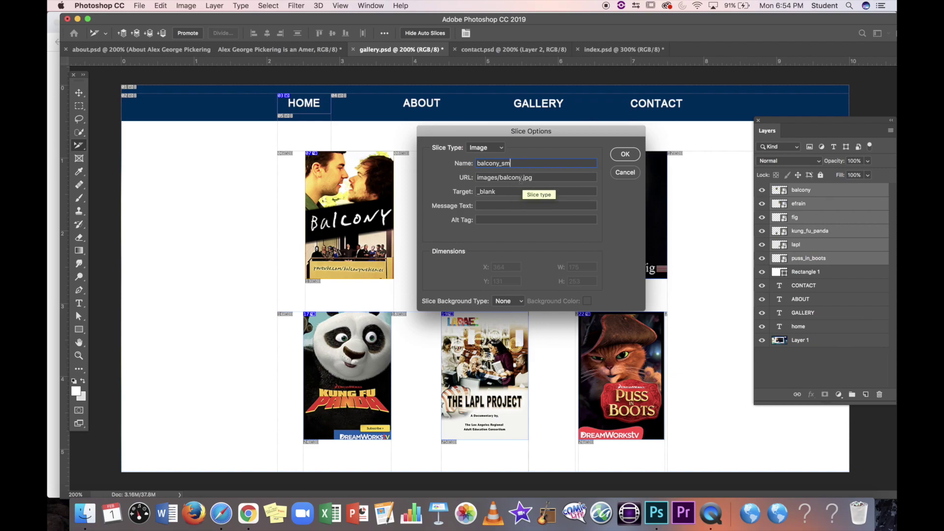
{"action": "left_click", "coordinate": [625, 155]}
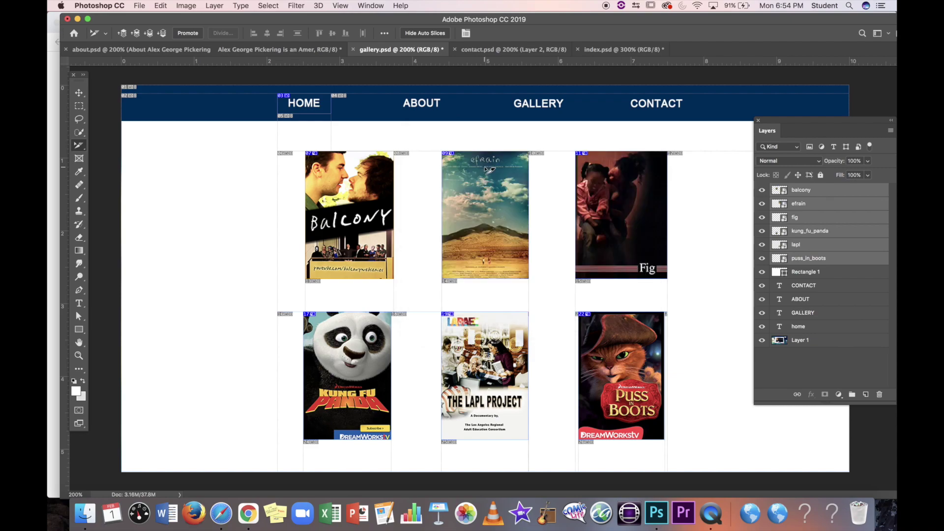
{"action": "double_click", "coordinate": [509, 171]}
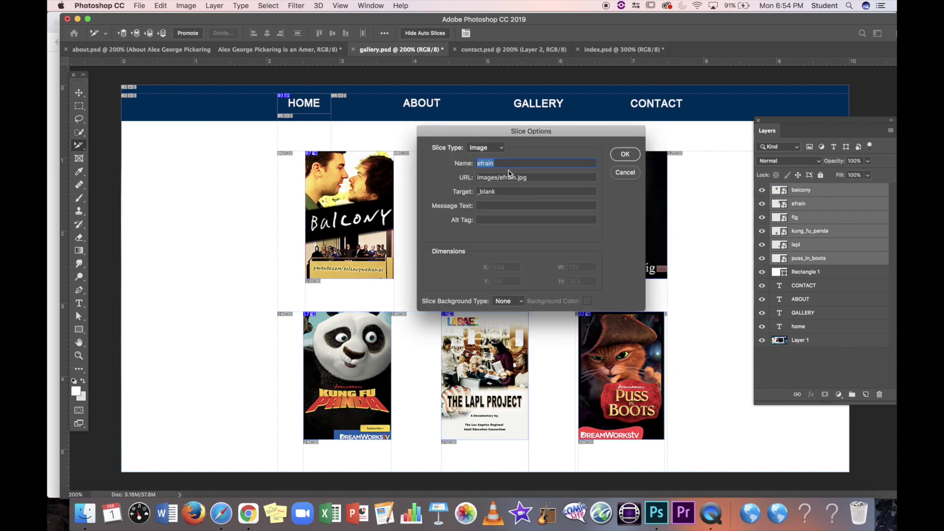
{"action": "left_click", "coordinate": [508, 166]}
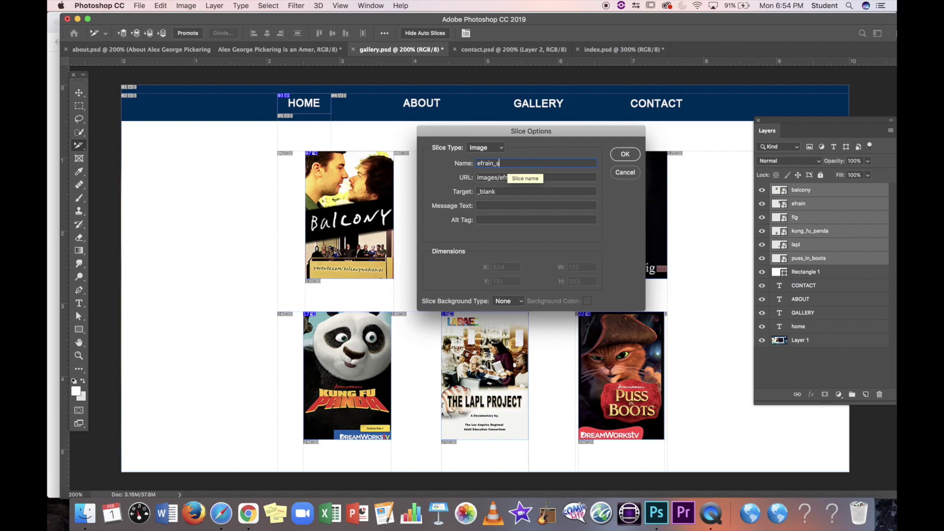
{"action": "left_click", "coordinate": [625, 154]}
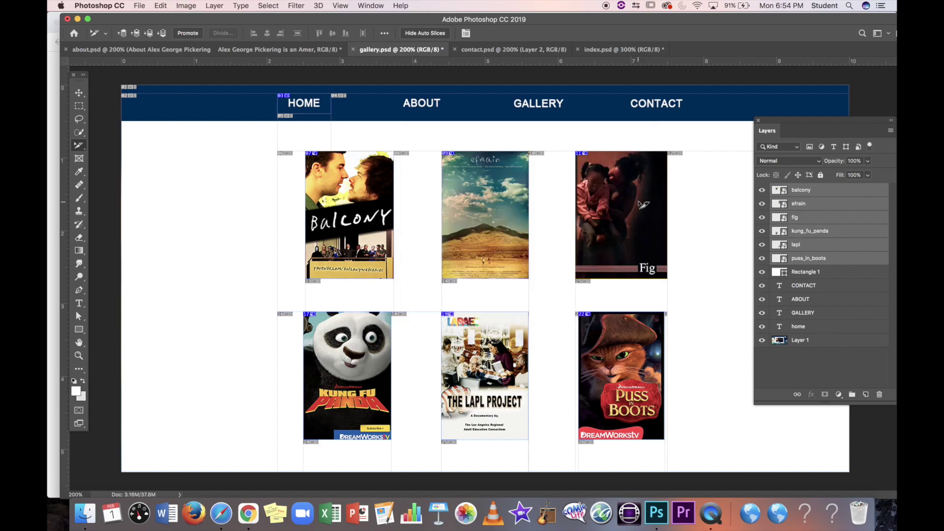
{"action": "double_click", "coordinate": [642, 204]}
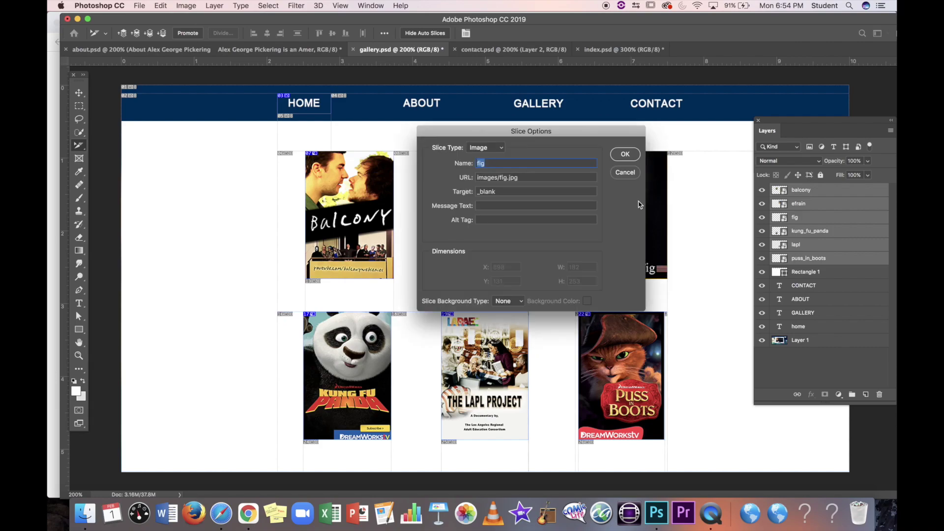
{"action": "left_click", "coordinate": [531, 164]}
{"action": "type", "text": "_sm"}
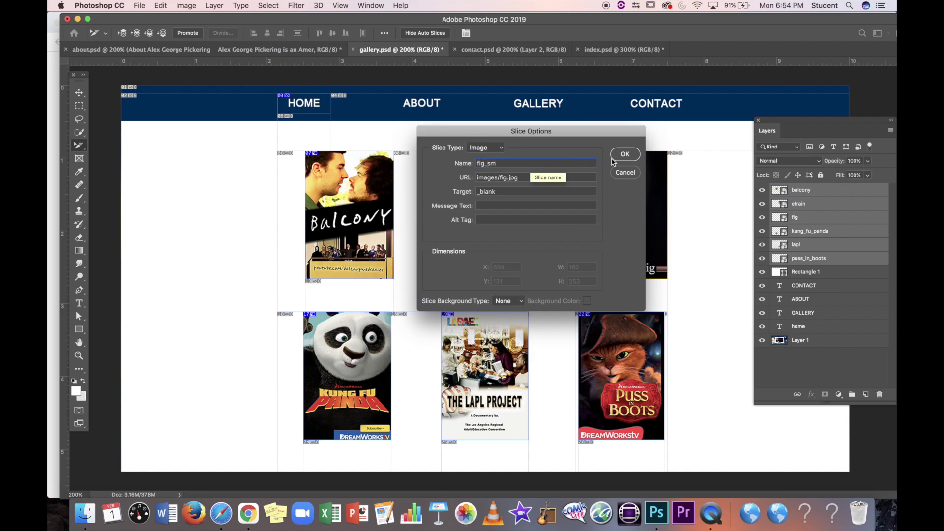
{"action": "left_click", "coordinate": [623, 156]}
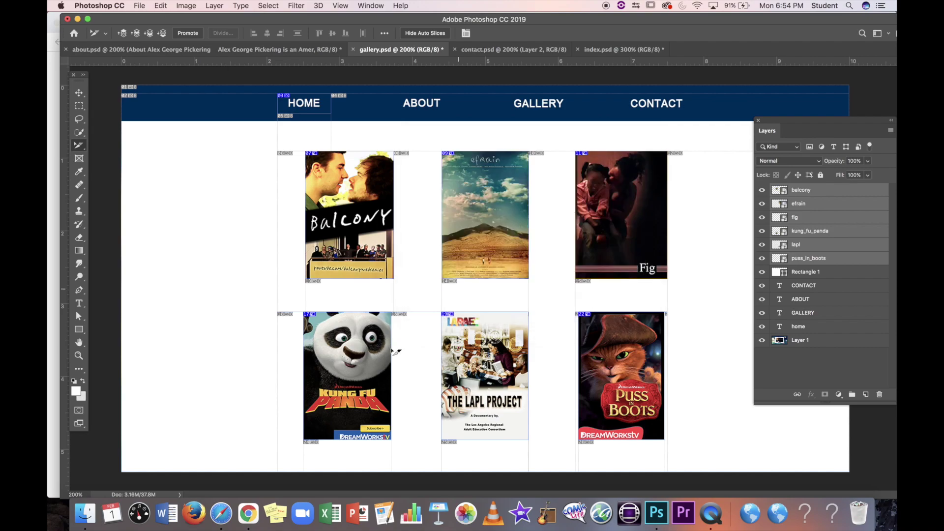
Step: Rename the kung_fu_panda, lapl and puss_in_boots slices with an _sm suffix
{"action": "double_click", "coordinate": [356, 353]}
{"action": "left_click", "coordinate": [541, 163]}
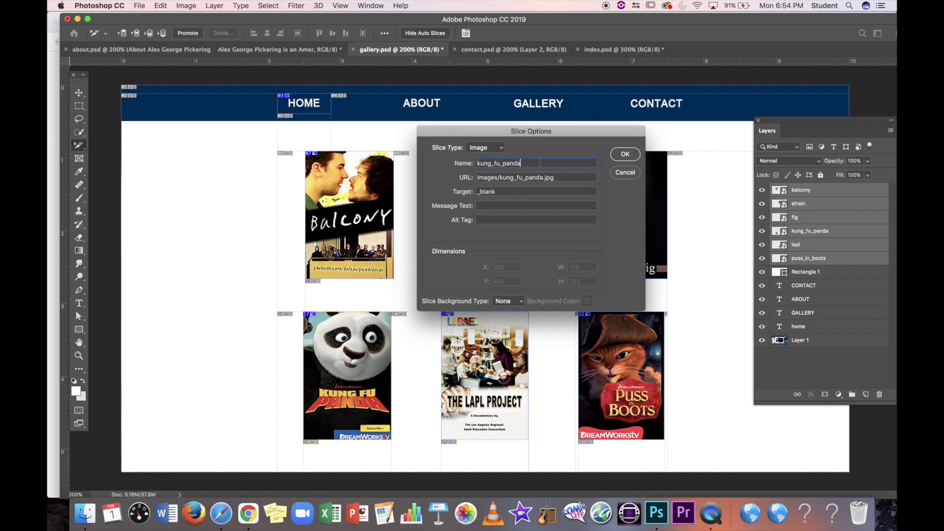
{"action": "type", "text": "_sm"}
{"action": "left_click", "coordinate": [625, 154]}
{"action": "double_click", "coordinate": [510, 359]}
{"action": "left_click", "coordinate": [521, 166]}
{"action": "type", "text": "_sm"}
{"action": "left_click", "coordinate": [625, 154]}
{"action": "double_click", "coordinate": [638, 346]}
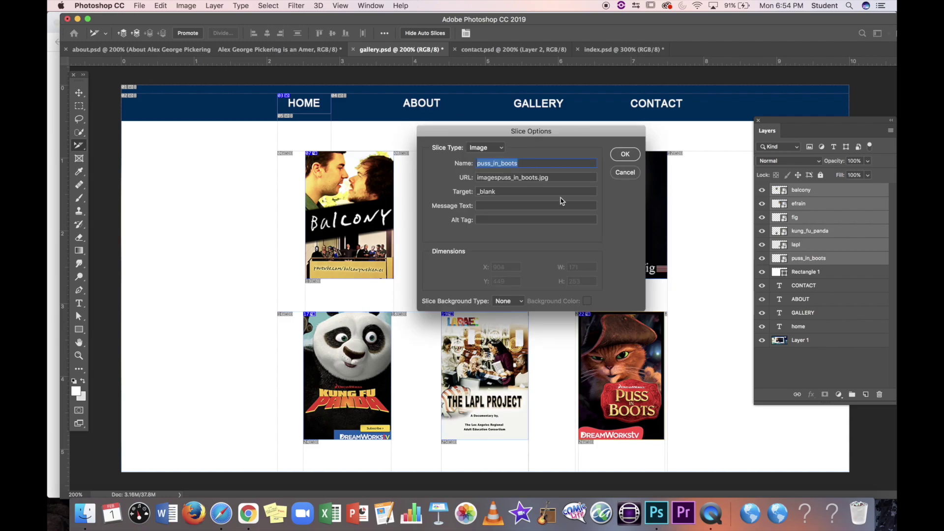
{"action": "left_click", "coordinate": [539, 164]}
{"action": "type", "text": "_sm"}
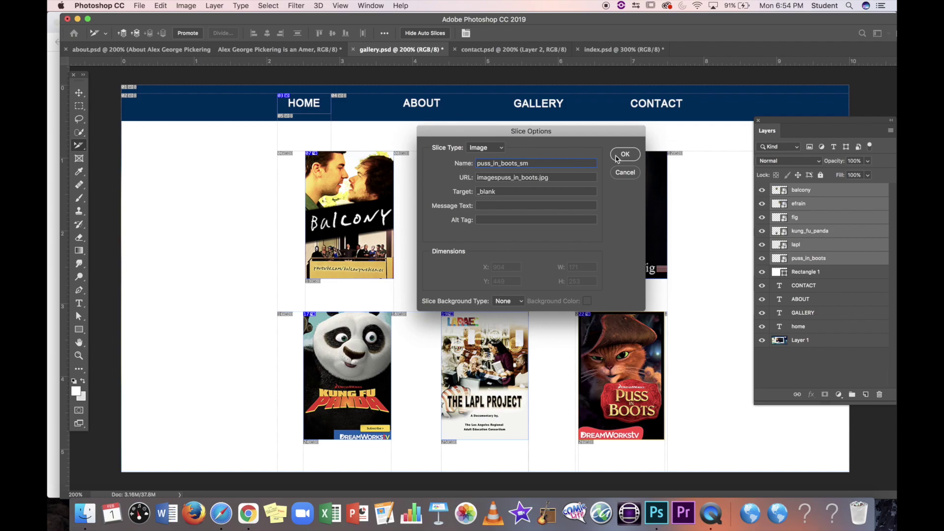
{"action": "left_click", "coordinate": [625, 154]}
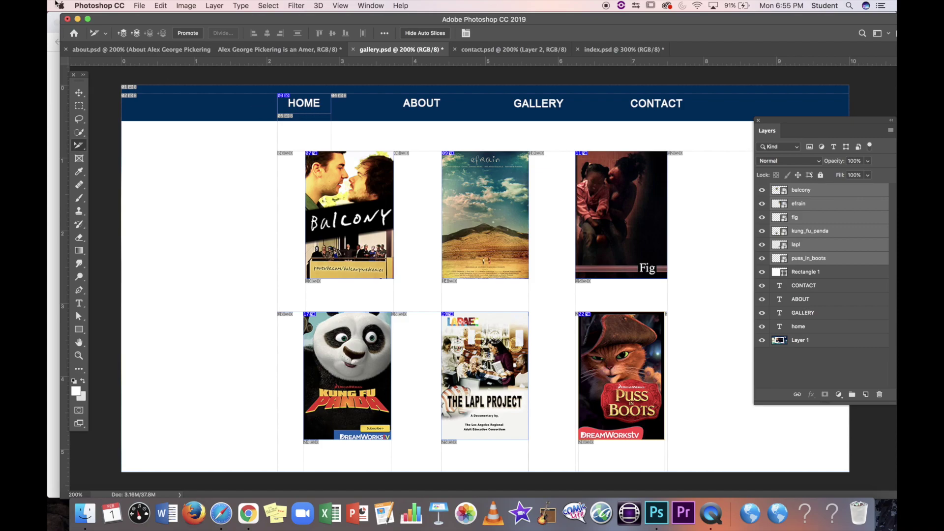
{"action": "left_click", "coordinate": [139, 5]}
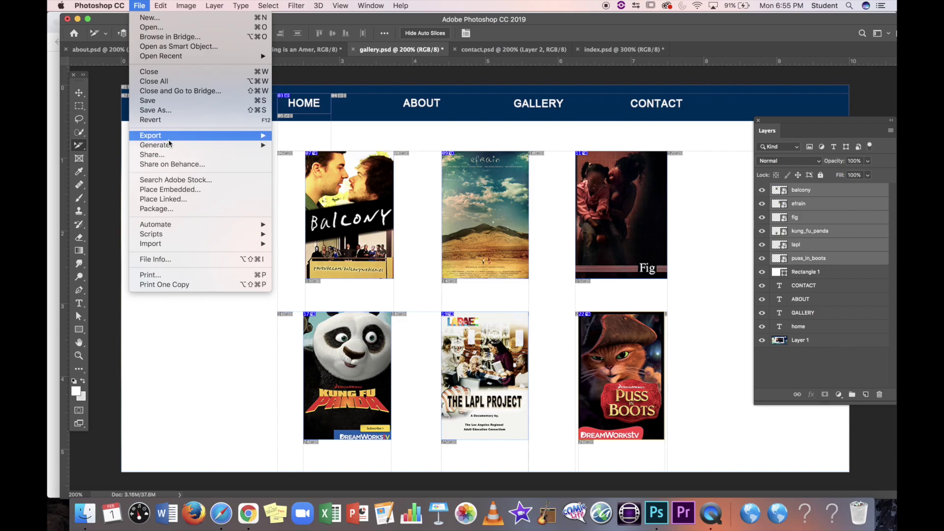
Step: Export via Save for Web (Legacy) as gallery.html with images, replacing spacer.gif and index.gif
{"action": "mouse_move", "coordinate": [170, 137]}
{"action": "left_click", "coordinate": [328, 176]}
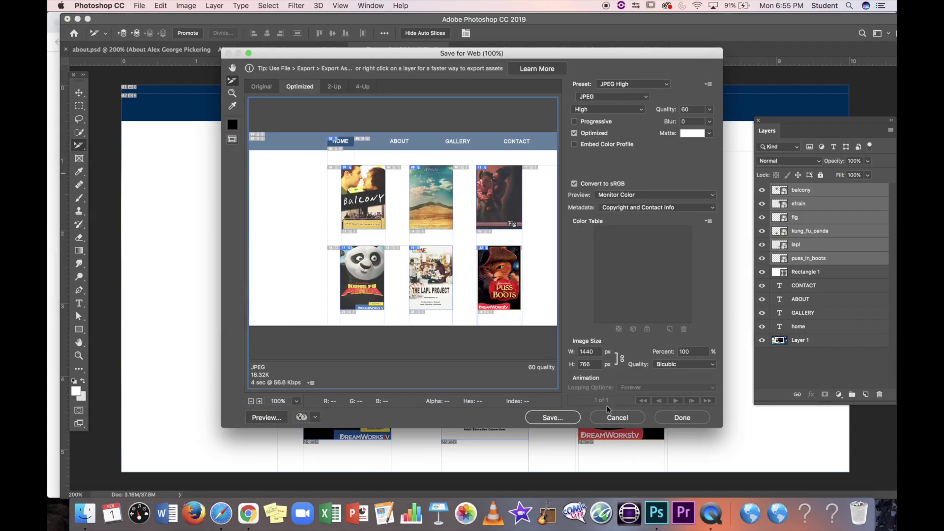
{"action": "left_click", "coordinate": [565, 422]}
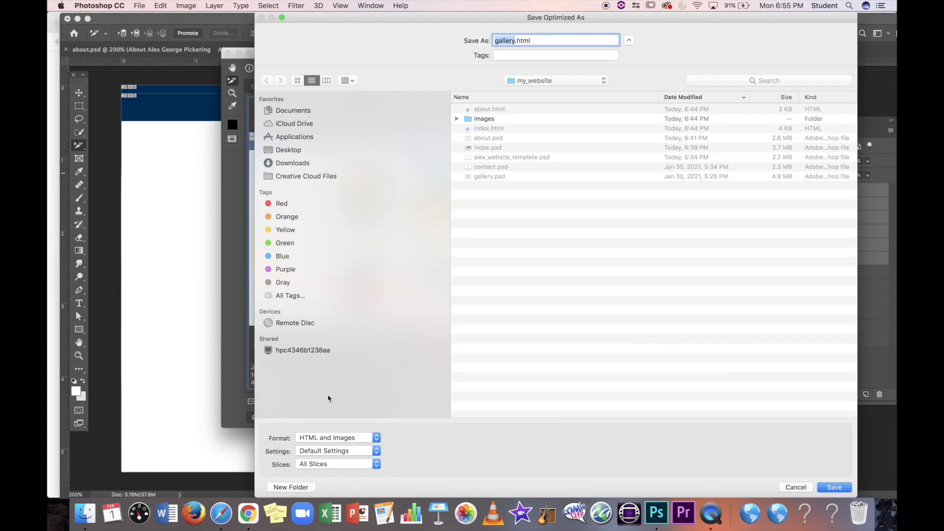
{"action": "left_click", "coordinate": [835, 487]}
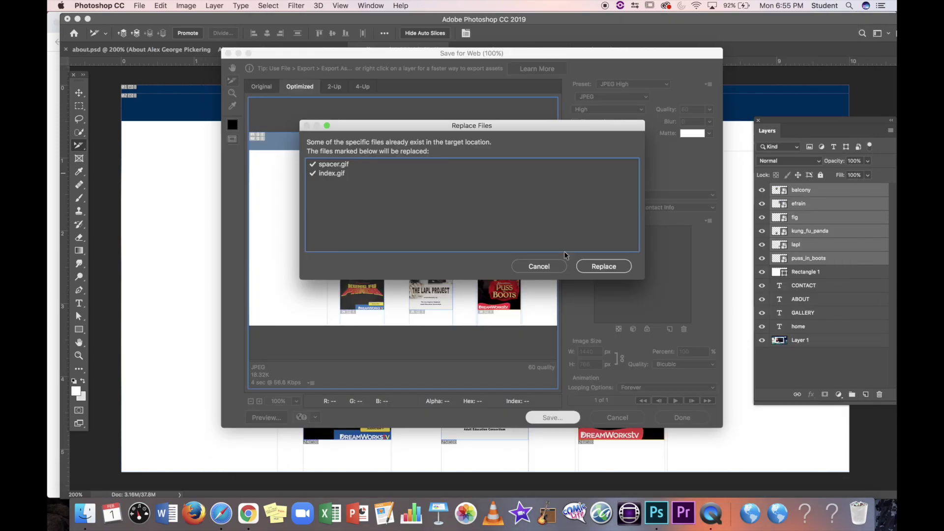
{"action": "left_click", "coordinate": [609, 268]}
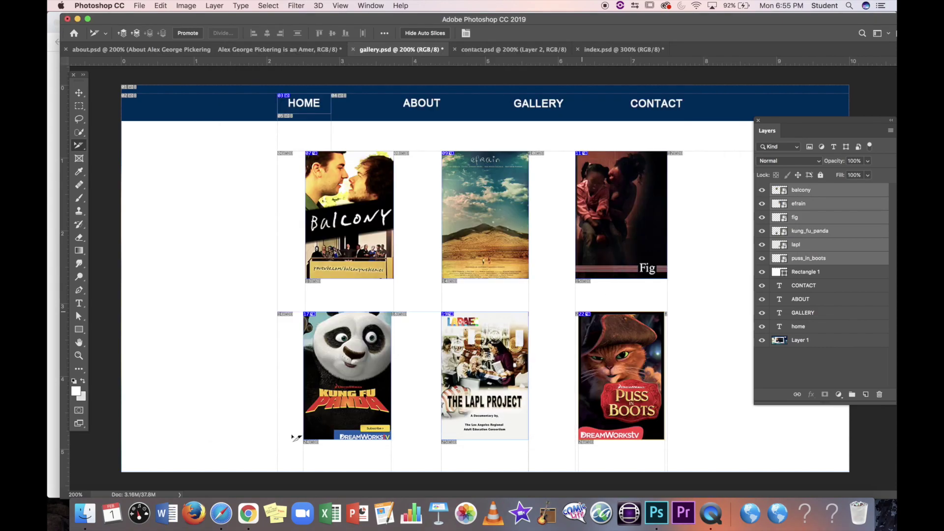
Step: Check the new _sm poster images in the Finder images folder, then return to my_website
{"action": "left_click", "coordinate": [89, 513]}
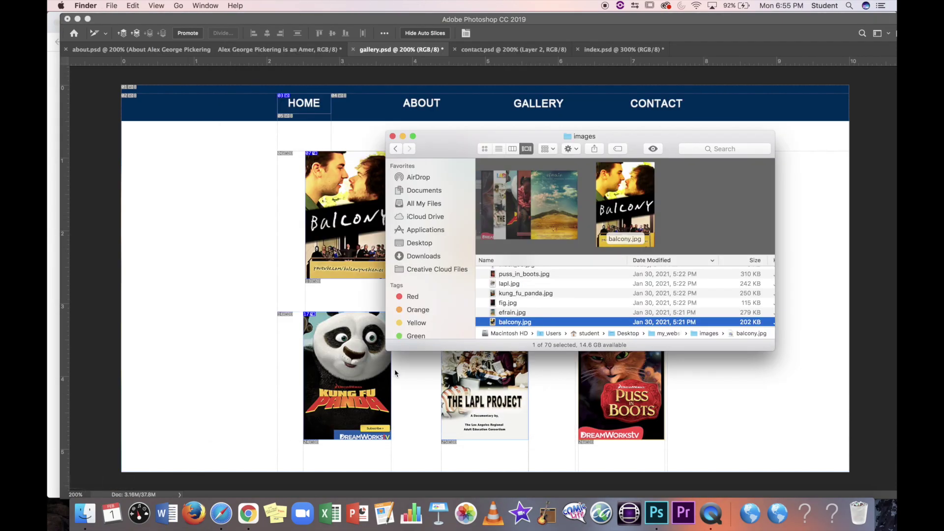
{"action": "scroll", "coordinate": [529, 314], "scroll_direction": "up", "scroll_amount": 2}
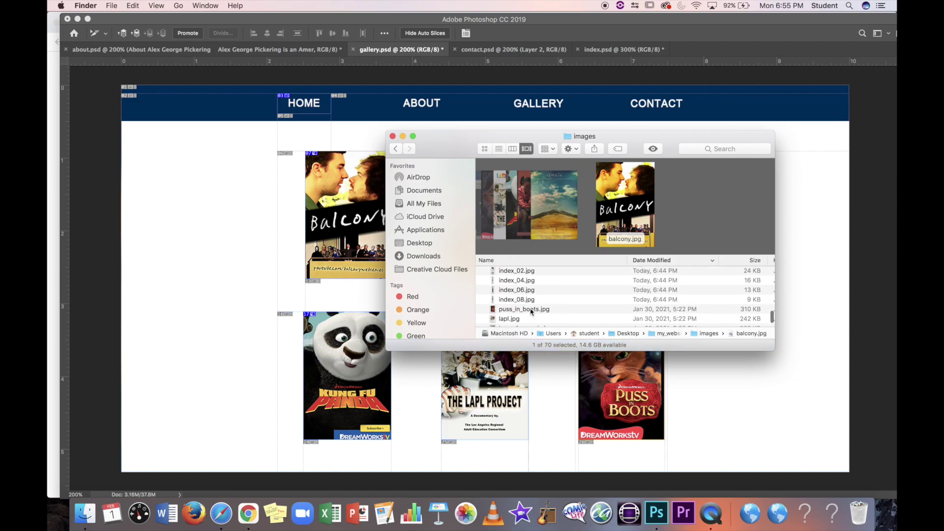
{"action": "scroll", "coordinate": [531, 311], "scroll_direction": "down", "scroll_amount": 2}
{"action": "scroll", "coordinate": [532, 312], "scroll_direction": "up", "scroll_amount": 10}
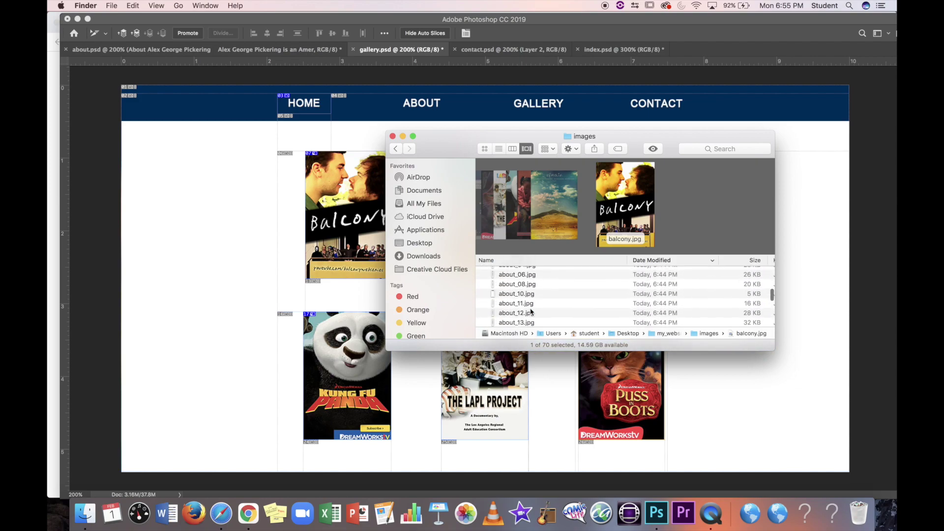
{"action": "scroll", "coordinate": [531, 312], "scroll_direction": "up", "scroll_amount": 4}
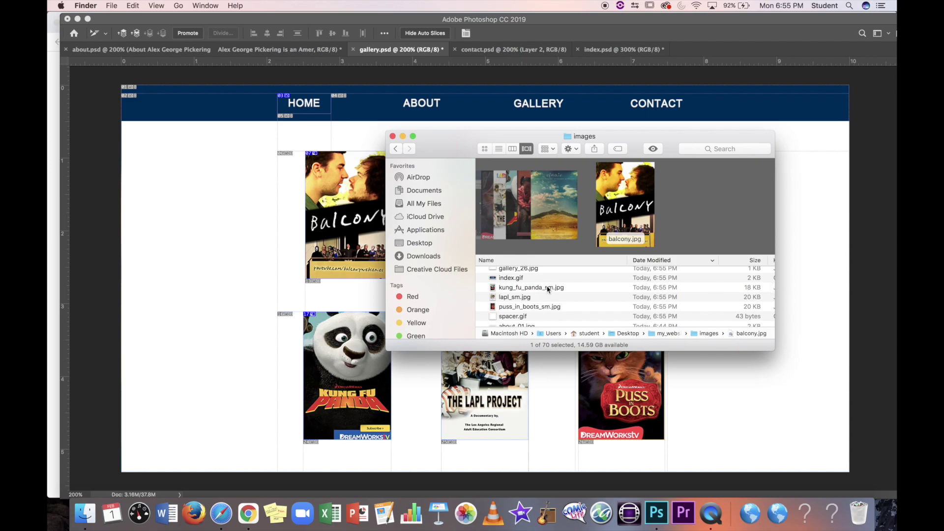
{"action": "scroll", "coordinate": [548, 289], "scroll_direction": "down", "scroll_amount": 12}
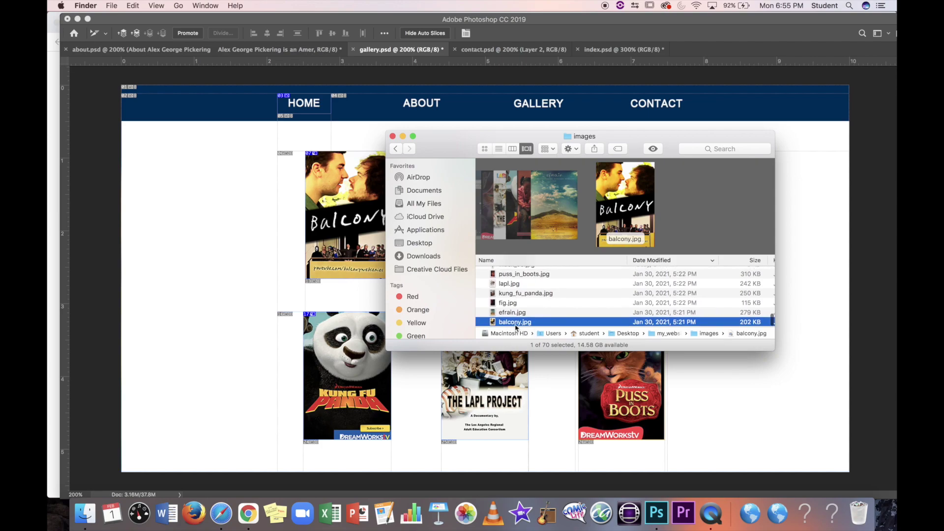
{"action": "left_click", "coordinate": [396, 148]}
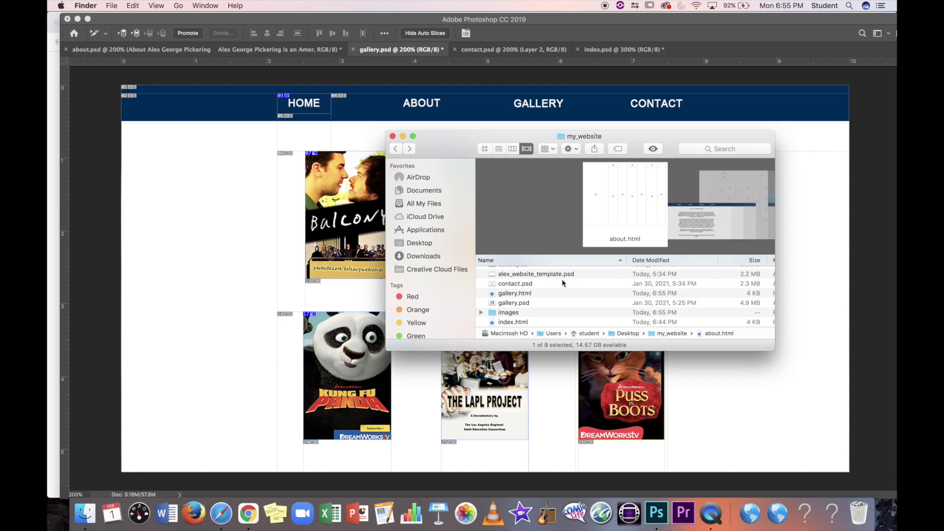
Step: Open index.html in Safari and visit the About, Home and Gallery pages
{"action": "scroll", "coordinate": [555, 298], "scroll_direction": "down", "scroll_amount": 1}
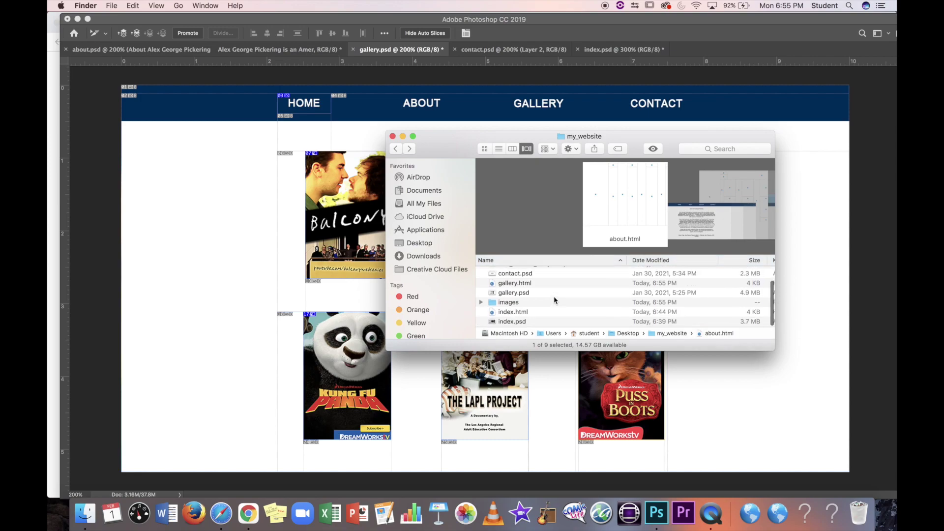
{"action": "left_click", "coordinate": [509, 314]}
{"action": "double_click", "coordinate": [508, 313]}
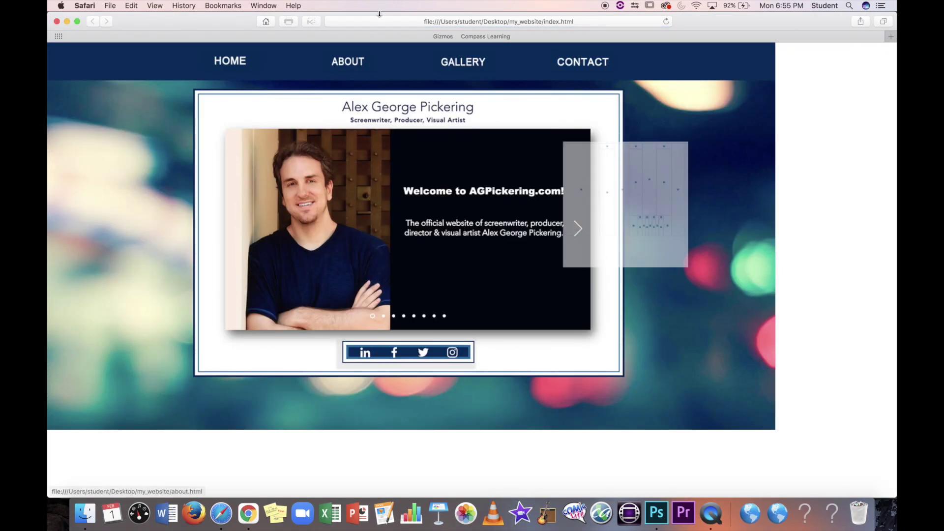
{"action": "left_click_drag", "start_coordinate": [188, 19], "coordinate": [263, 19]}
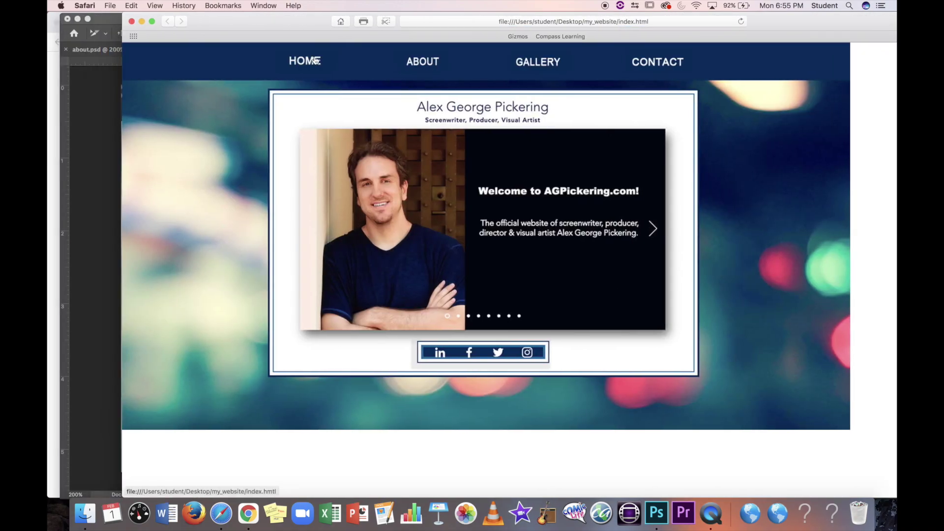
{"action": "left_click", "coordinate": [419, 59]}
{"action": "left_click", "coordinate": [309, 55]}
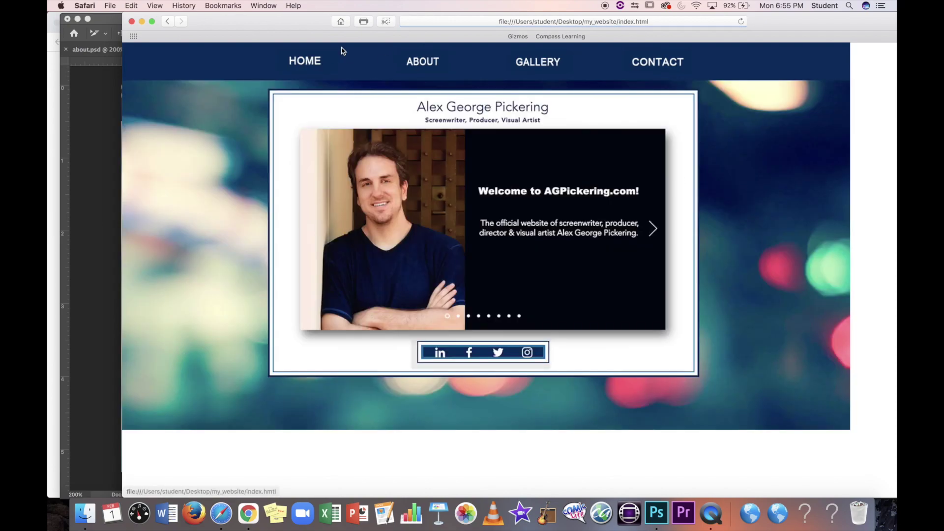
{"action": "left_click", "coordinate": [526, 63]}
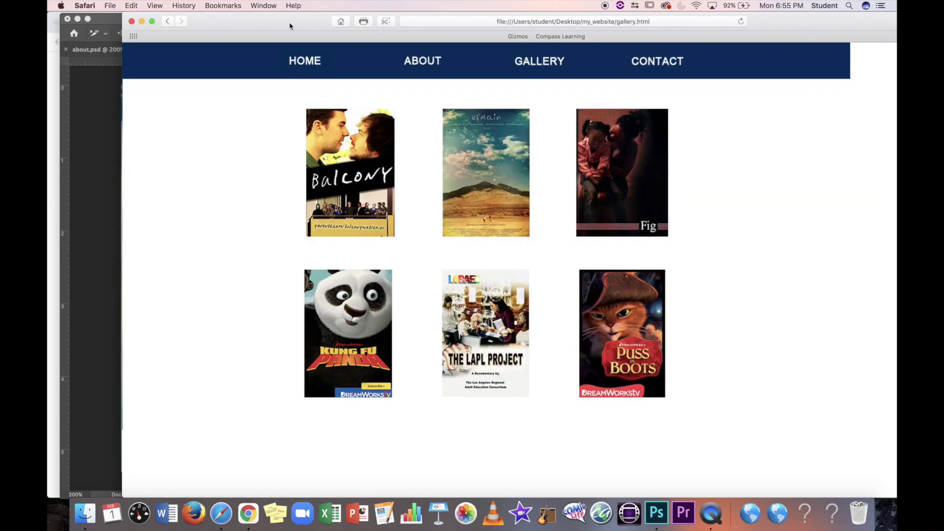
Step: Open the Balcony, efrain and Fig poster images in new Safari tabs from the gallery page
{"action": "left_click_drag", "start_coordinate": [295, 26], "coordinate": [242, 26]}
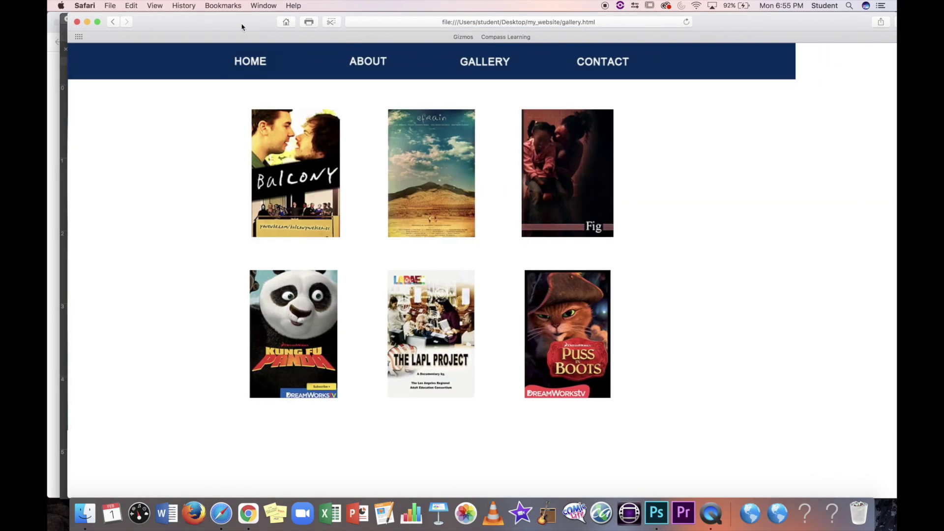
{"action": "left_click", "coordinate": [315, 179], "text": "super"}
{"action": "left_click", "coordinate": [343, 49]}
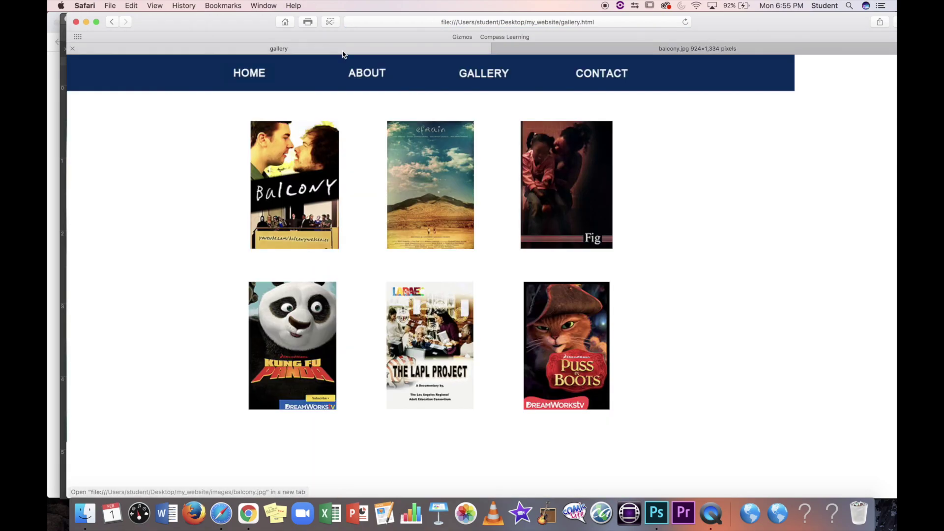
{"action": "left_click", "coordinate": [444, 176], "text": "super"}
{"action": "key", "text": "ctrl+shift+Tab"}
{"action": "key", "text": "ctrl+Tab"}
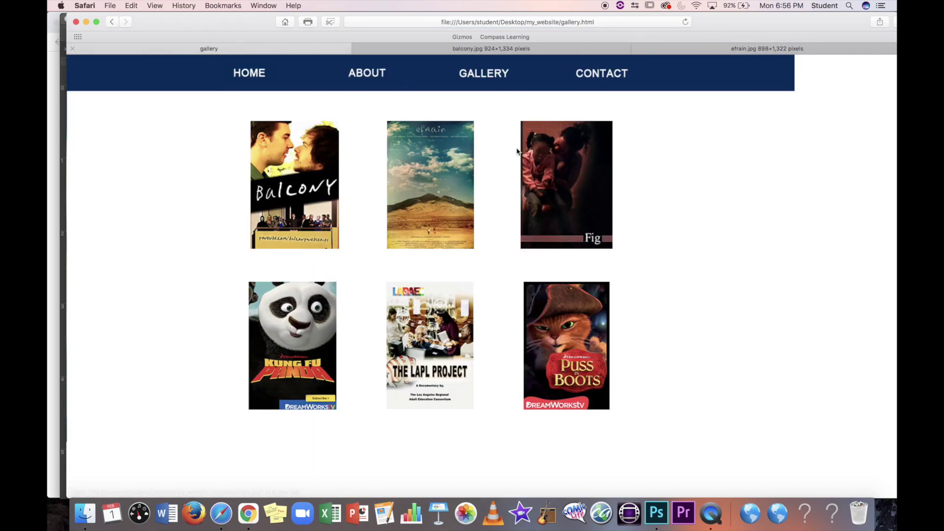
{"action": "left_click", "coordinate": [518, 152], "text": "super"}
{"action": "left_click", "coordinate": [255, 50]}
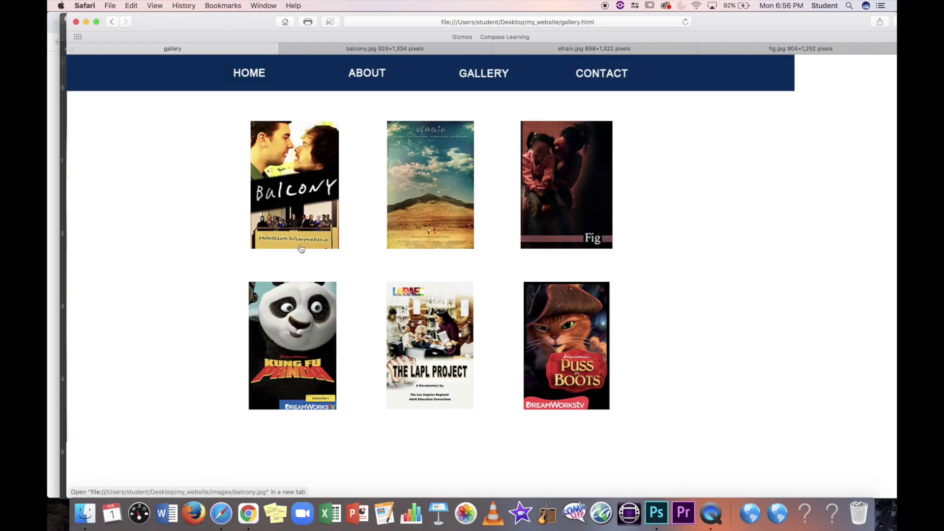
Step: Open the Kung Fu Panda, LAPL and Puss in Boots posters in new tabs; Puss in Boots fails
{"action": "left_click", "coordinate": [295, 305], "text": "super"}
{"action": "key", "text": "ctrl+shift+Tab"}
{"action": "left_click", "coordinate": [186, 50]}
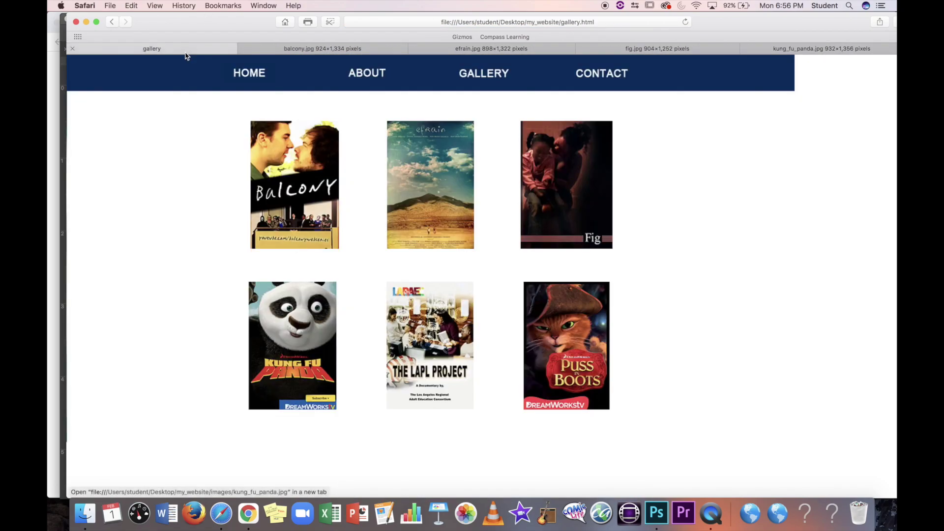
{"action": "left_click", "coordinate": [433, 342], "text": "super"}
{"action": "key", "text": "ctrl+shift+Tab"}
{"action": "left_click", "coordinate": [171, 50]}
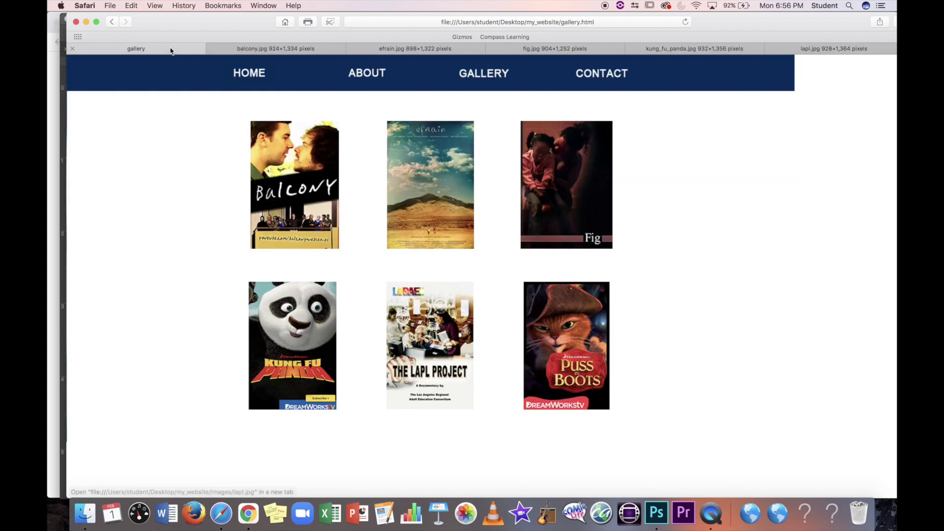
{"action": "left_click", "coordinate": [567, 344], "text": "super"}
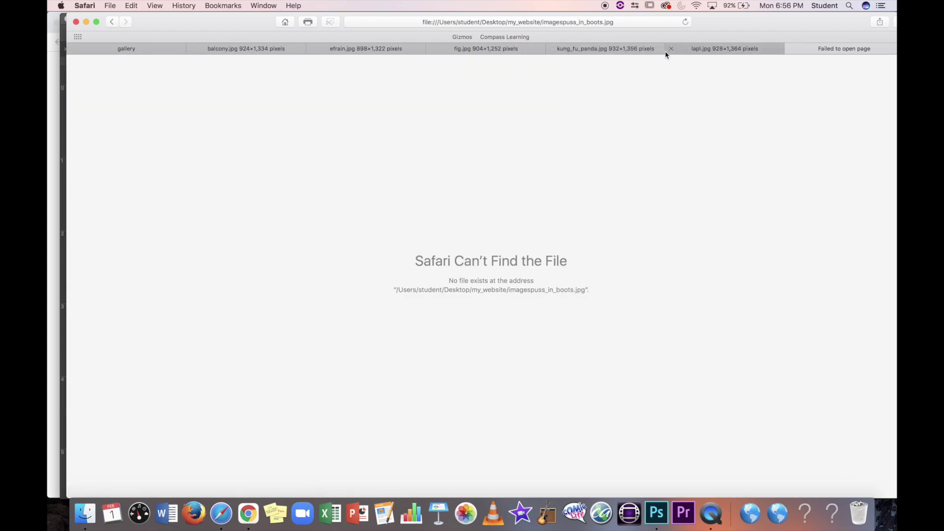
{"action": "left_click", "coordinate": [158, 51]}
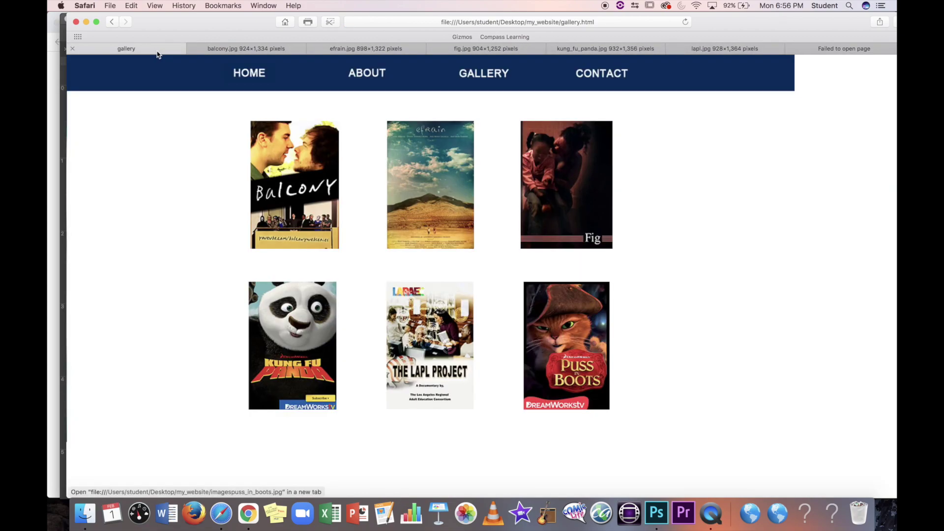
{"action": "left_click", "coordinate": [584, 338], "text": "super"}
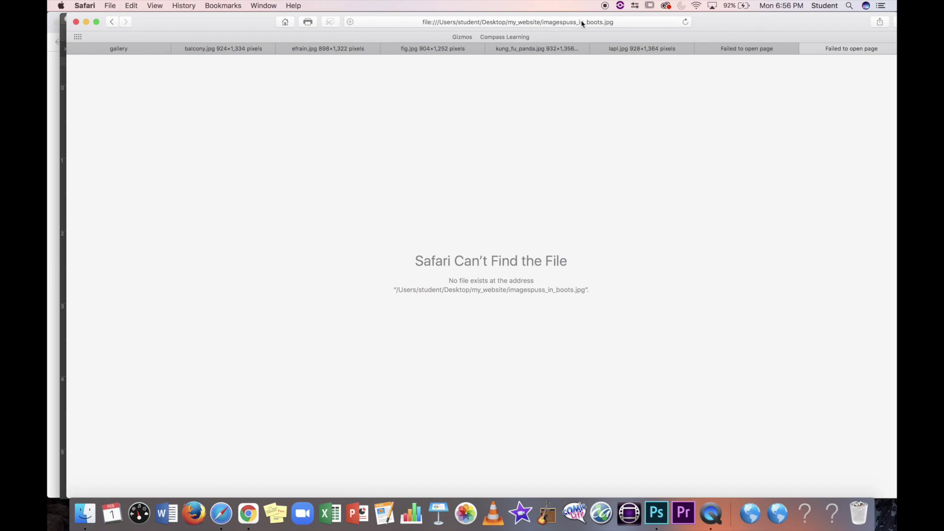
Step: Check each poster tab, confirming imagespuss_in_boots.jpg is missing while the others load
{"action": "left_click", "coordinate": [762, 51]}
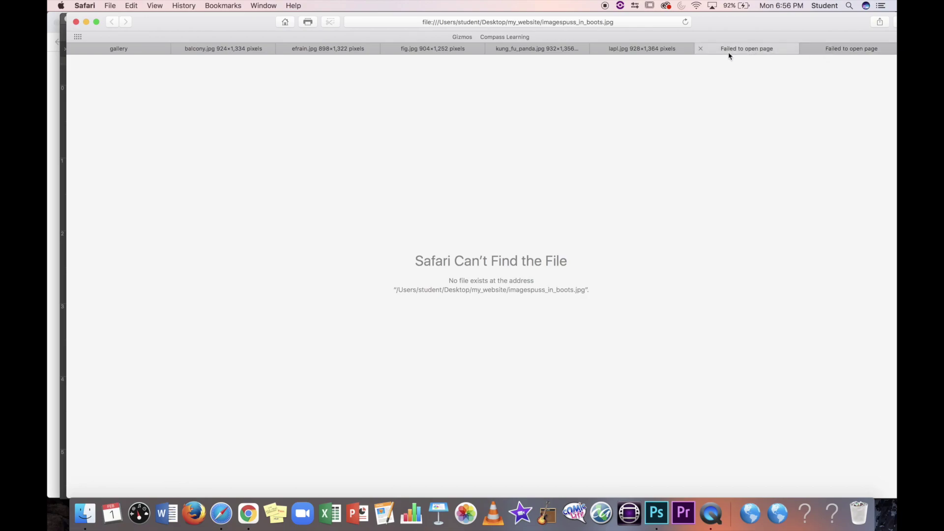
{"action": "left_click", "coordinate": [647, 49]}
{"action": "left_click", "coordinate": [560, 51]}
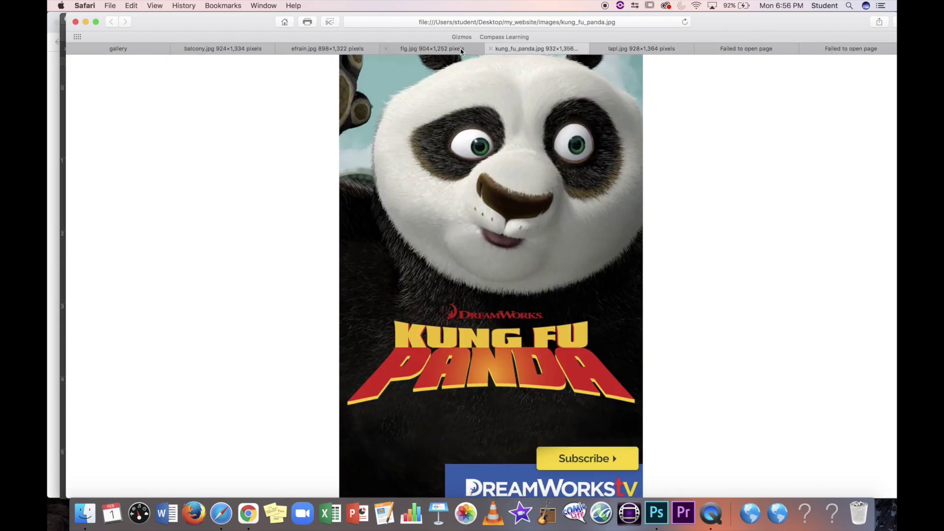
{"action": "left_click", "coordinate": [436, 50]}
{"action": "left_click", "coordinate": [347, 51]}
{"action": "left_click_drag", "start_coordinate": [256, 29], "coordinate": [314, 315]}
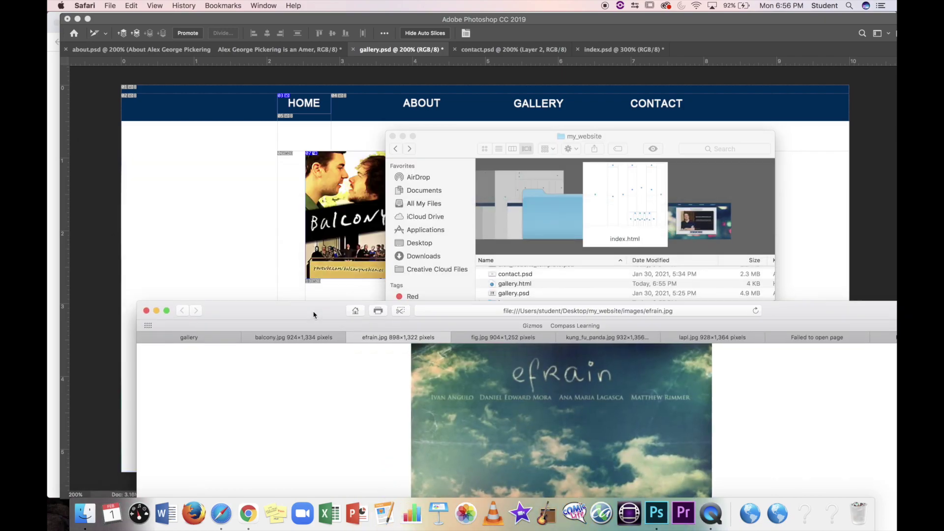
Step: Insert the missing '/' so the Puss in Boots slice links to images/puss_in_boots.jpg
{"action": "left_click", "coordinate": [665, 34]}
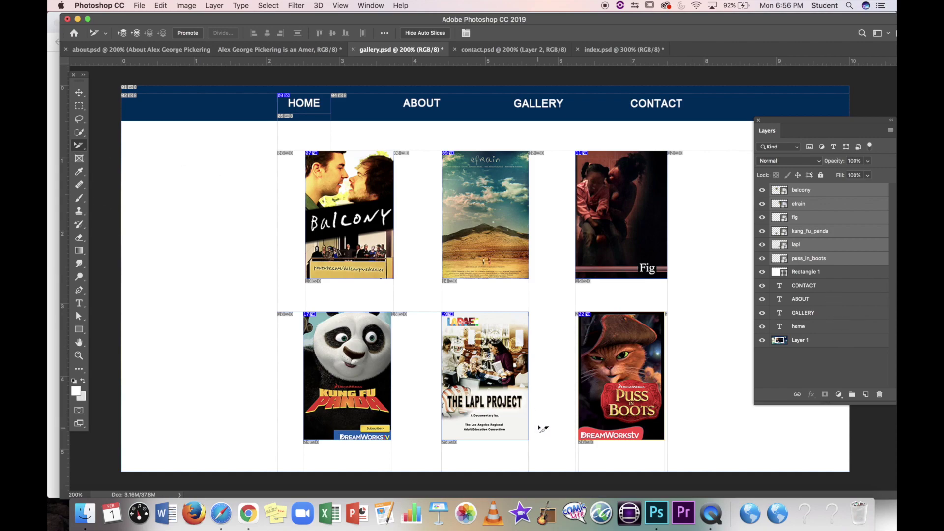
{"action": "double_click", "coordinate": [608, 352]}
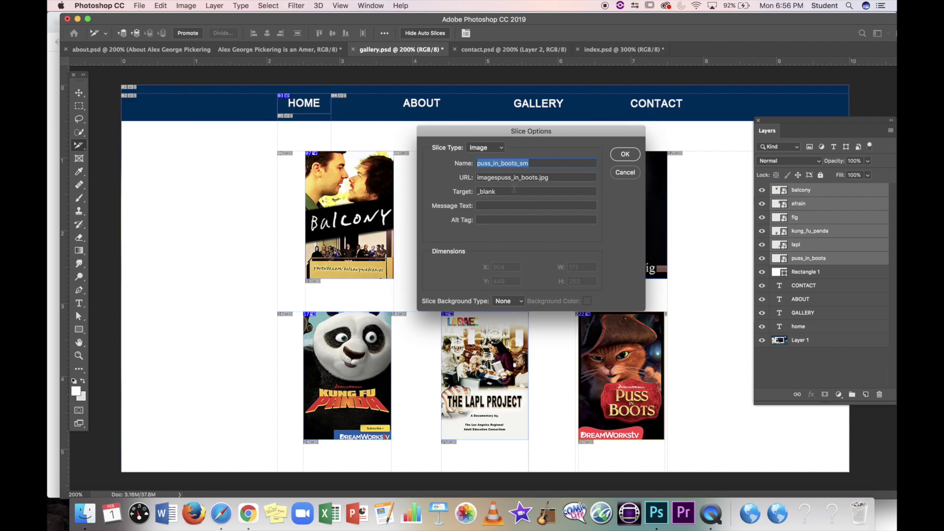
{"action": "key", "text": "Tab"}
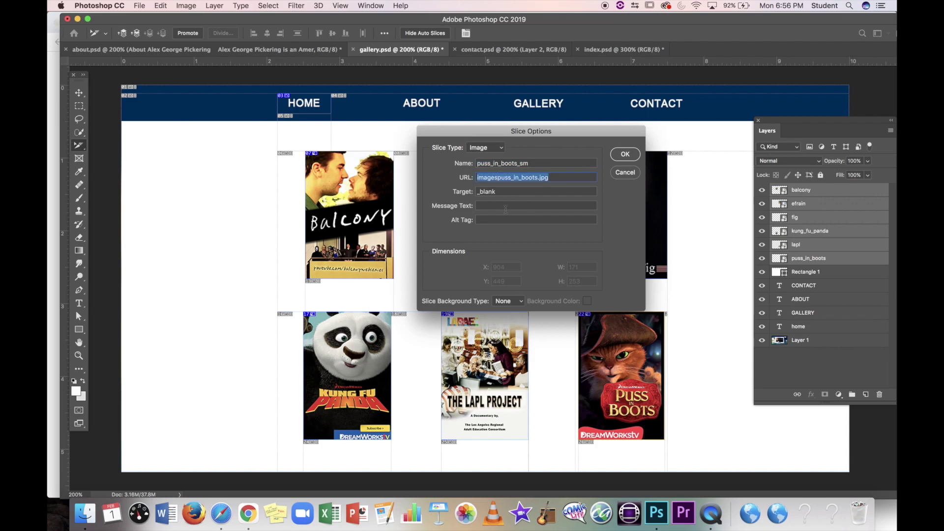
{"action": "left_click", "coordinate": [499, 179]}
{"action": "type", "text": "/"}
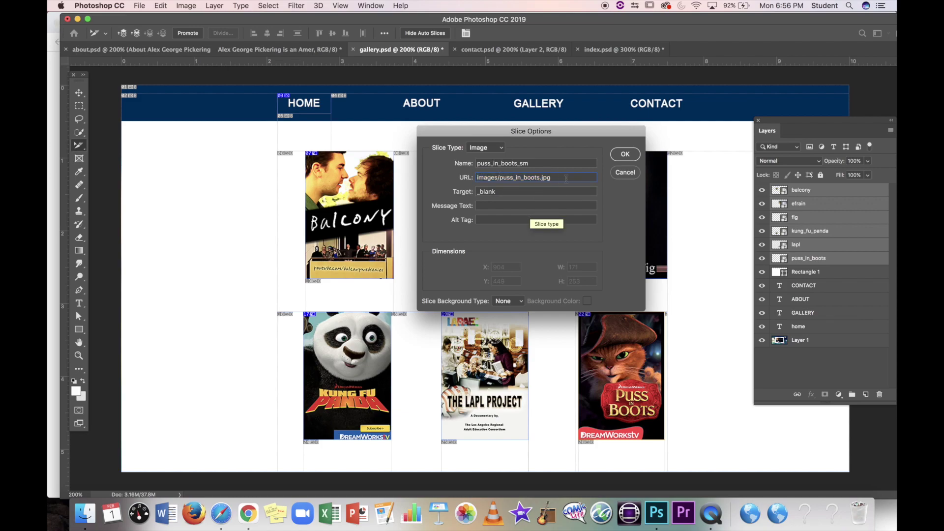
{"action": "triple_click", "coordinate": [543, 180]}
{"action": "left_click", "coordinate": [624, 155]}
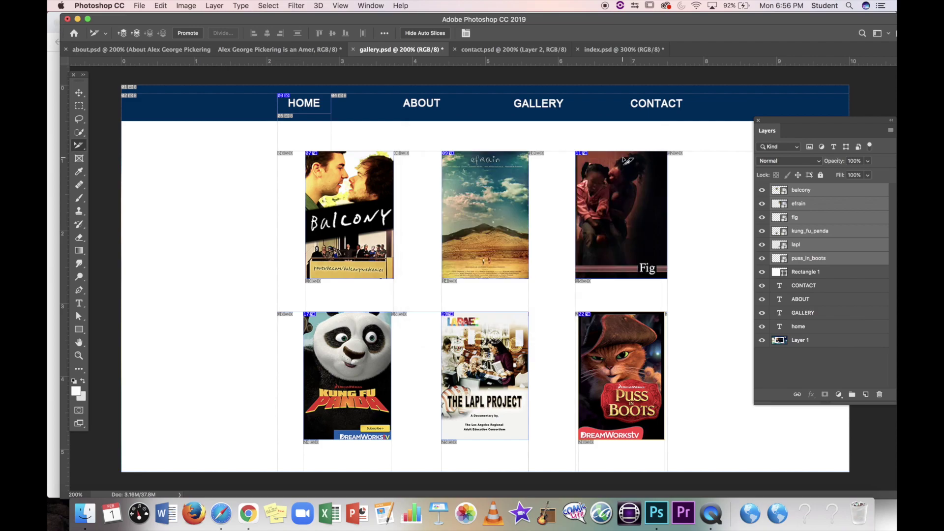
Step: Save for Web as gallery.html with images into my_website, replacing the previously exported files
{"action": "left_click", "coordinate": [140, 5]}
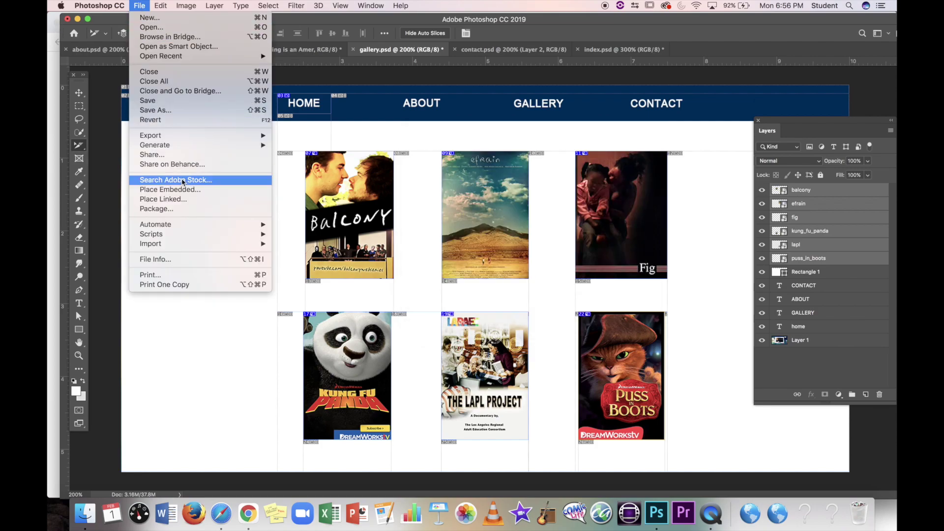
{"action": "mouse_move", "coordinate": [185, 137]}
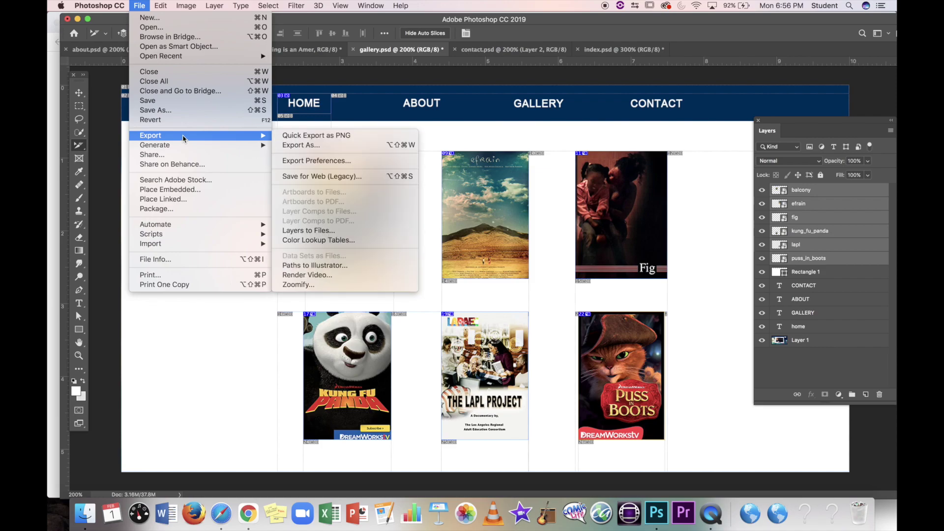
{"action": "left_click", "coordinate": [311, 177]}
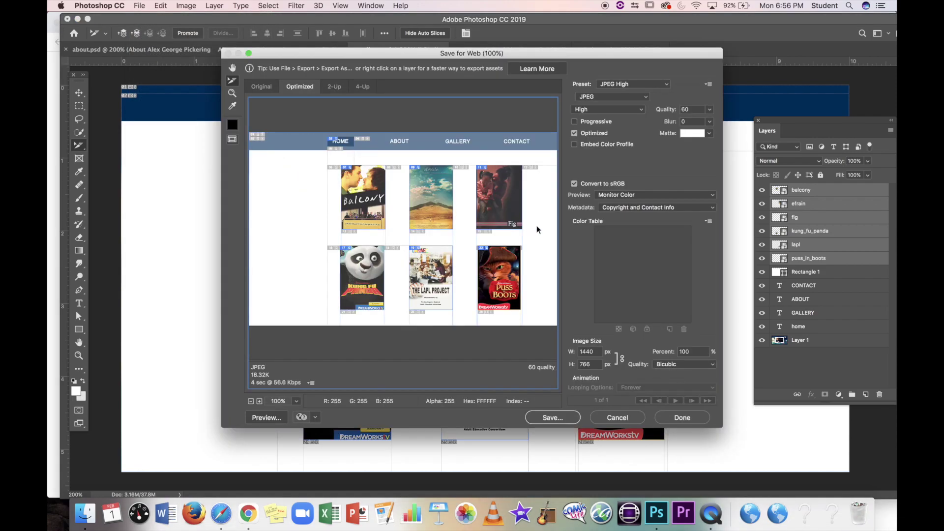
{"action": "left_click", "coordinate": [553, 418]}
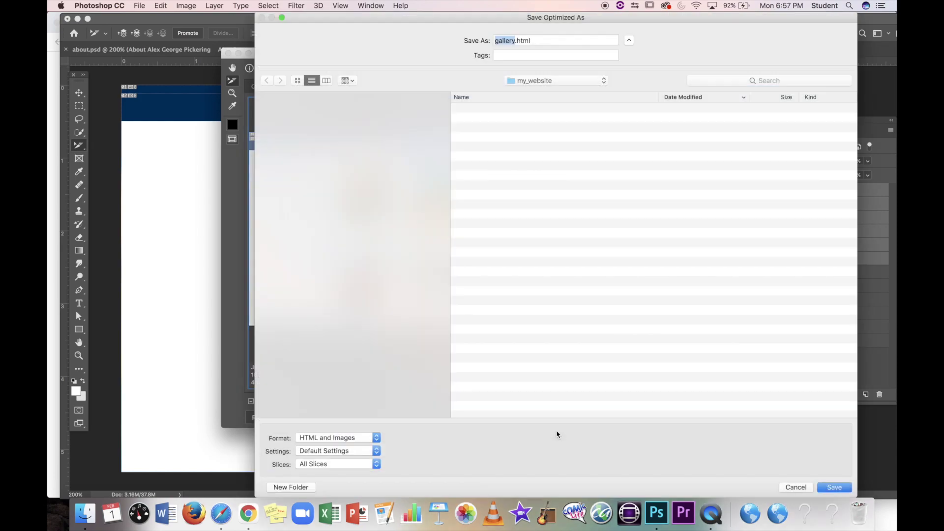
{"action": "left_click", "coordinate": [835, 487]}
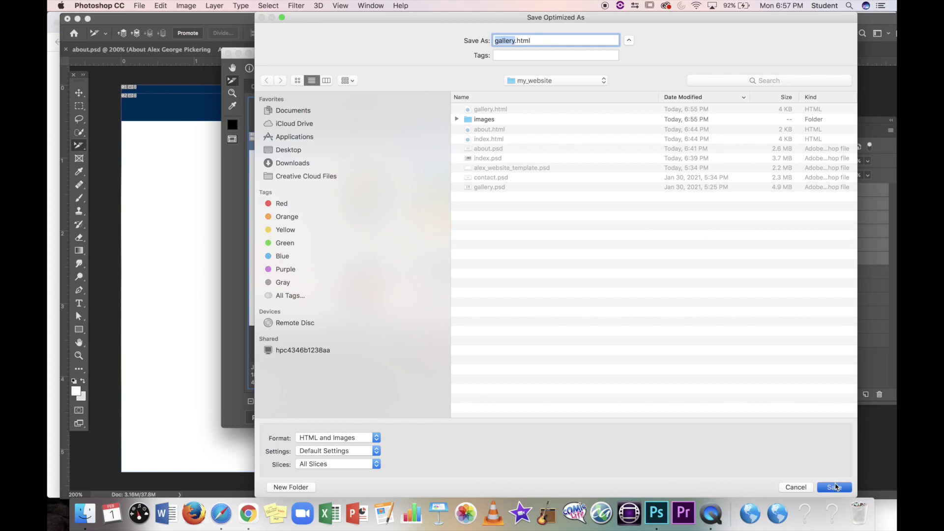
{"action": "scroll", "coordinate": [381, 220], "scroll_direction": "down", "scroll_amount": 10}
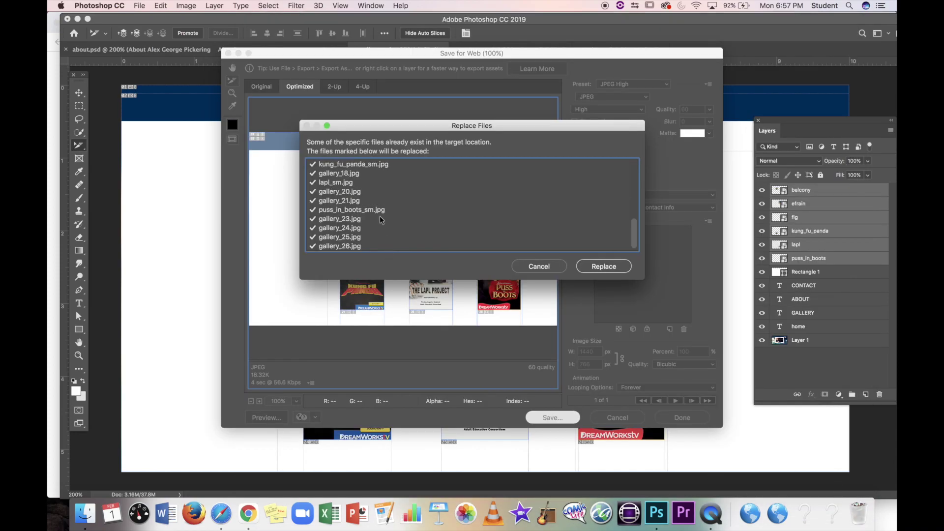
{"action": "left_click", "coordinate": [594, 267]}
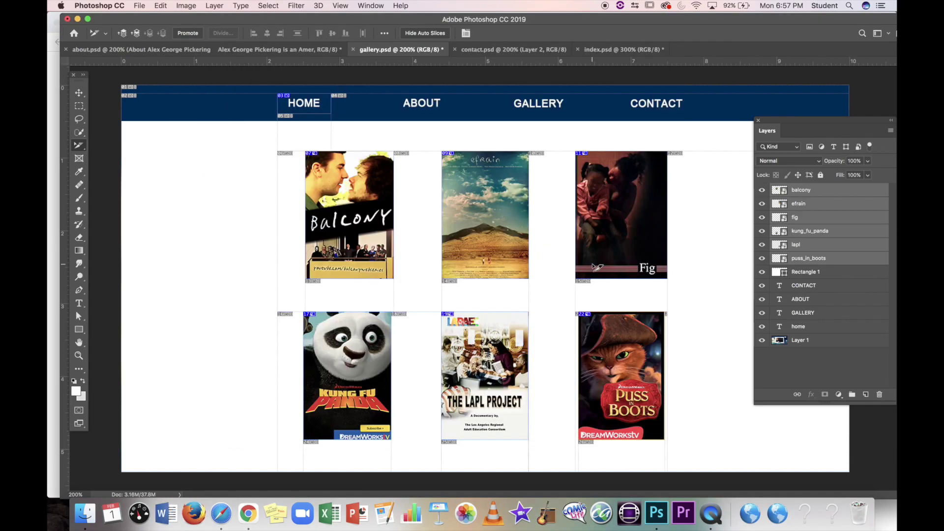
Step: Open index.html from my_website, verify the Puss in Boots poster now opens, then return to Photoshop
{"action": "left_click", "coordinate": [97, 523]}
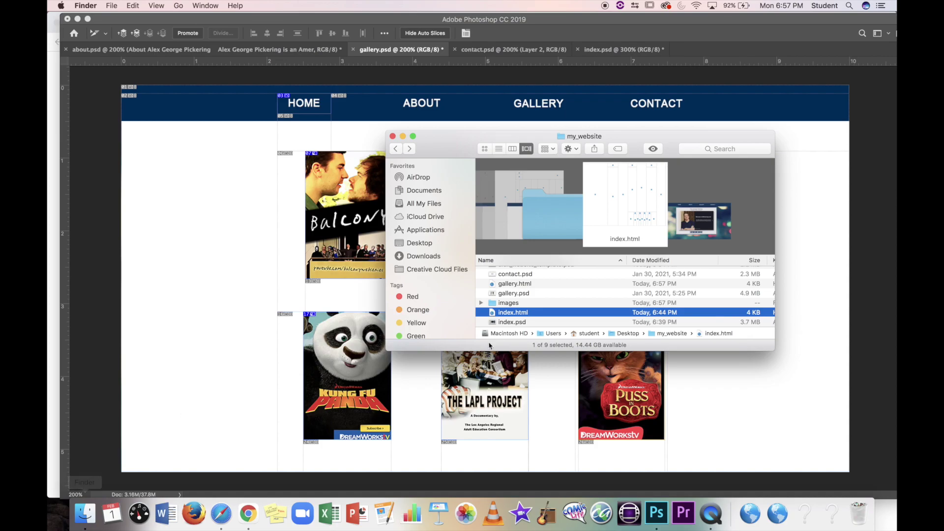
{"action": "double_click", "coordinate": [517, 315]}
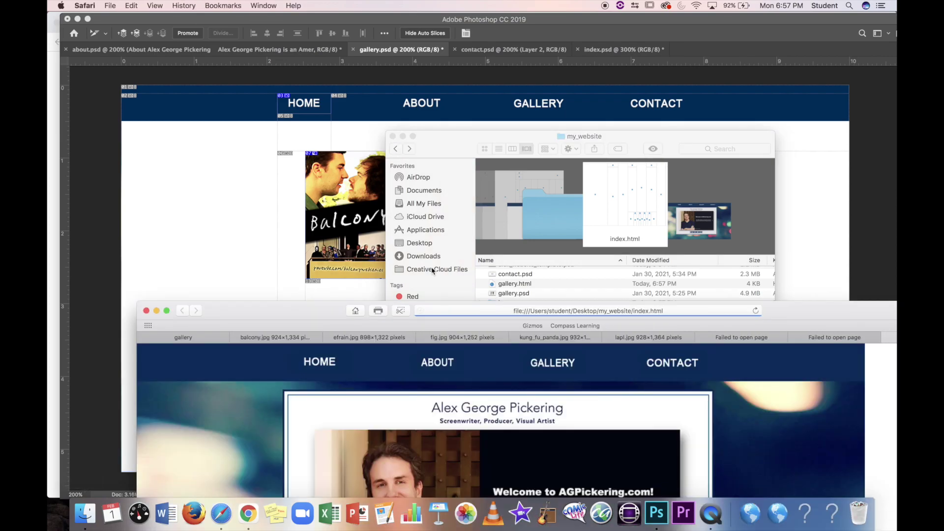
{"action": "left_click_drag", "start_coordinate": [326, 315], "coordinate": [292, 21]}
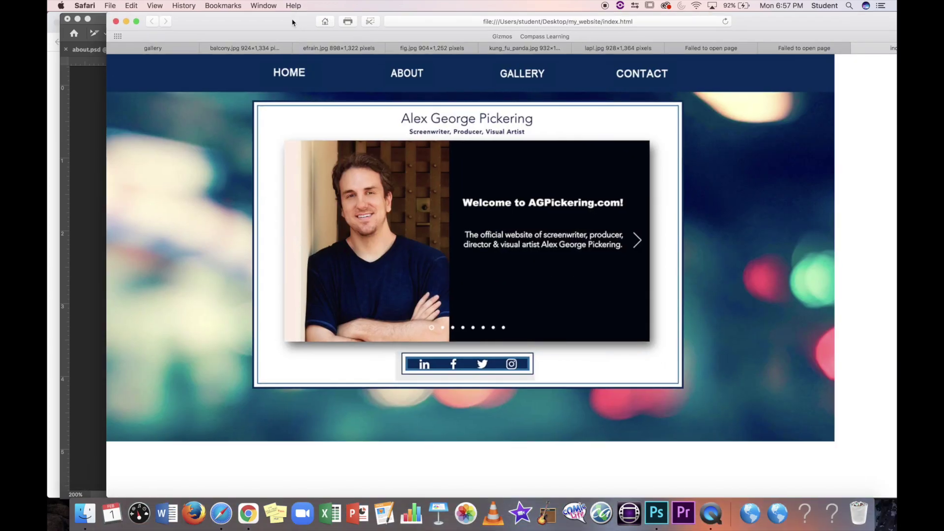
{"action": "left_click", "coordinate": [408, 79]}
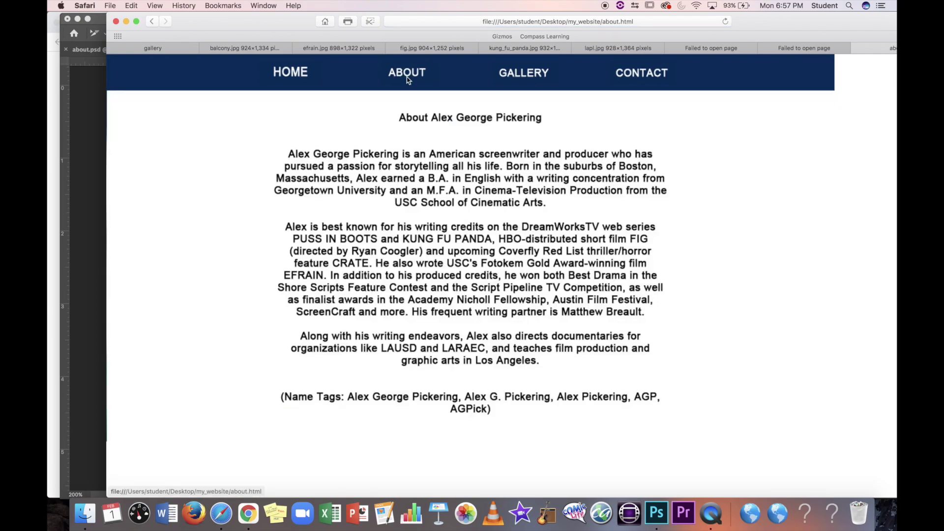
{"action": "left_click", "coordinate": [525, 78]}
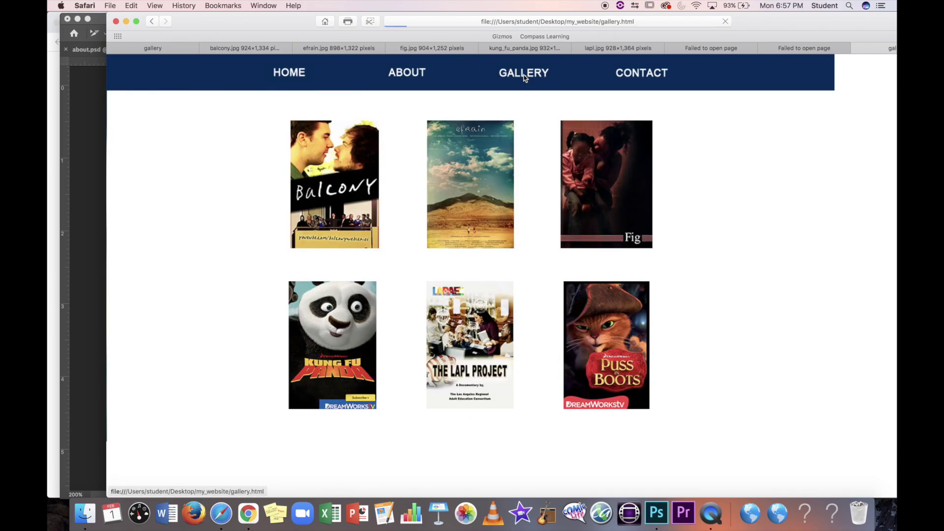
{"action": "left_click", "coordinate": [612, 347]}
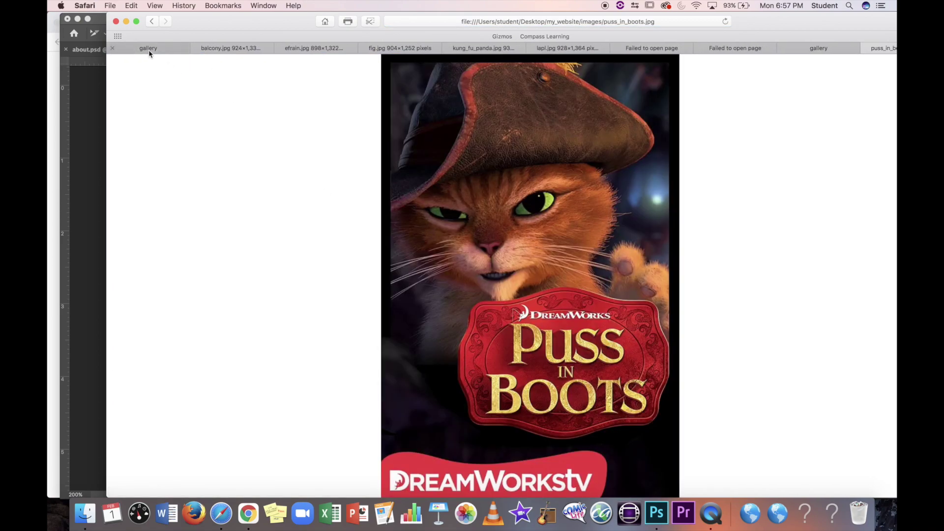
{"action": "left_click", "coordinate": [87, 129]}
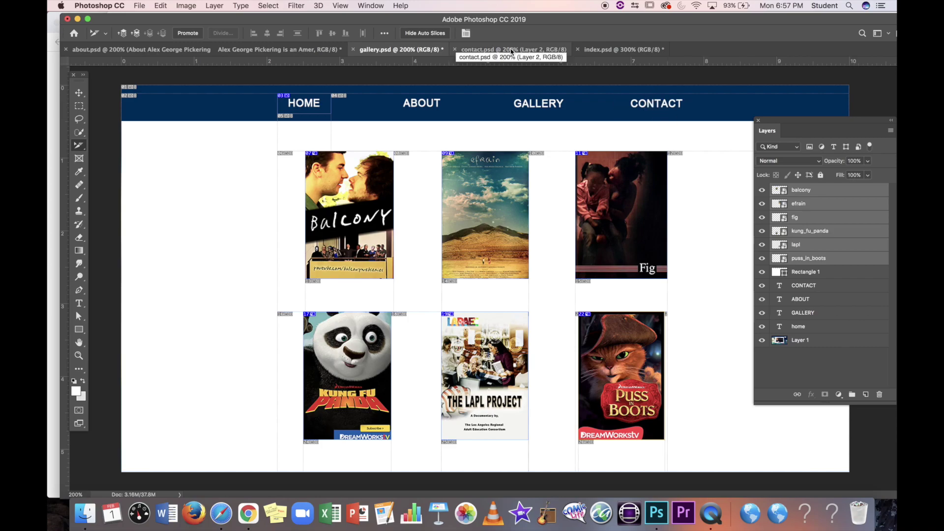
Step: In contact.psd, draw a slice around the Twitter icon with the Slice Tool, then choose Slice Select
{"action": "left_click", "coordinate": [488, 50]}
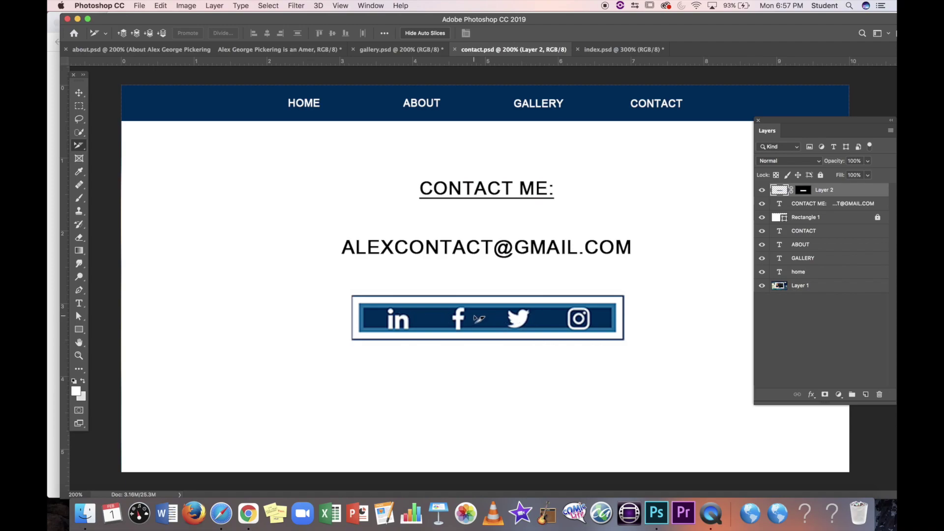
{"action": "left_click", "coordinate": [80, 146]}
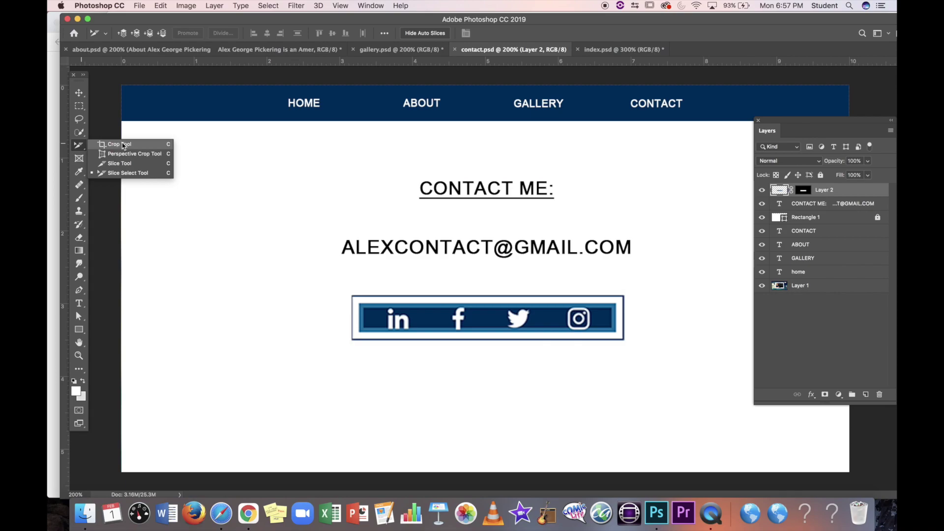
{"action": "left_click", "coordinate": [120, 144]}
{"action": "left_click", "coordinate": [84, 146]}
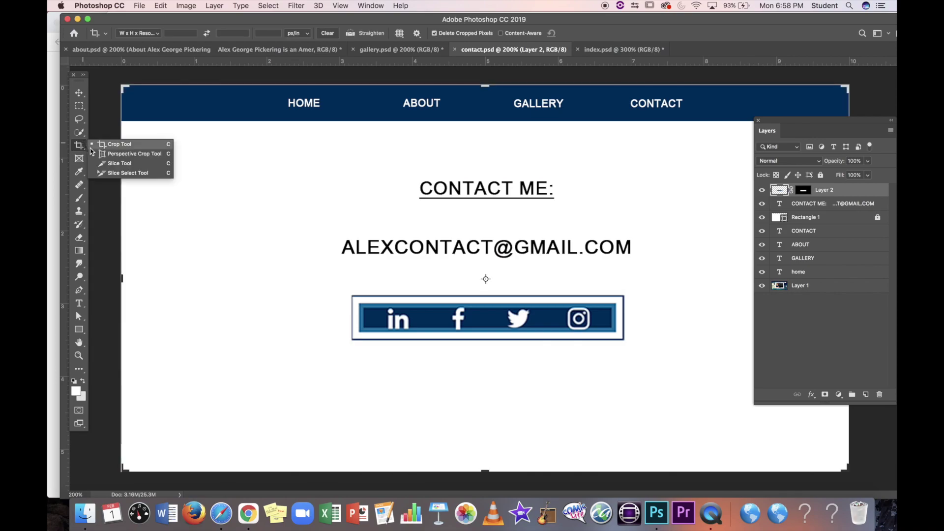
{"action": "left_click", "coordinate": [106, 161]}
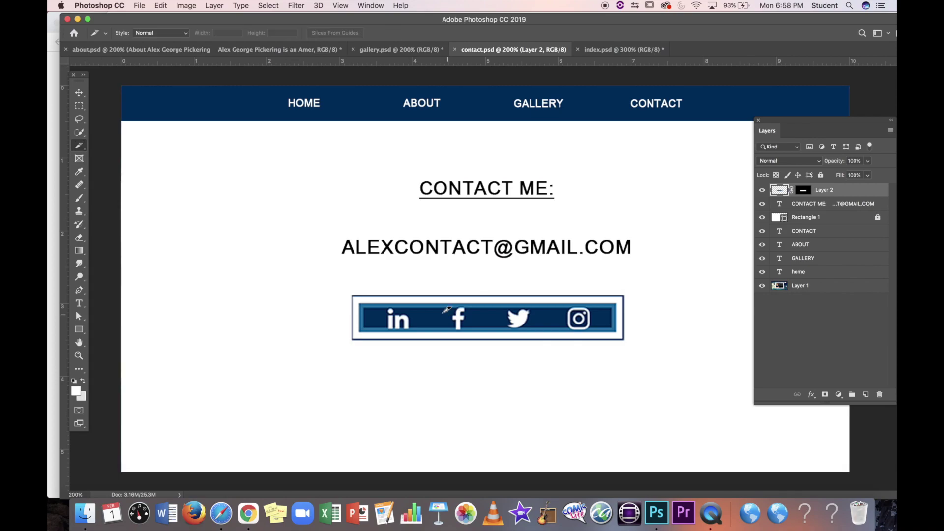
{"action": "left_click_drag", "start_coordinate": [500, 308], "coordinate": [540, 332]}
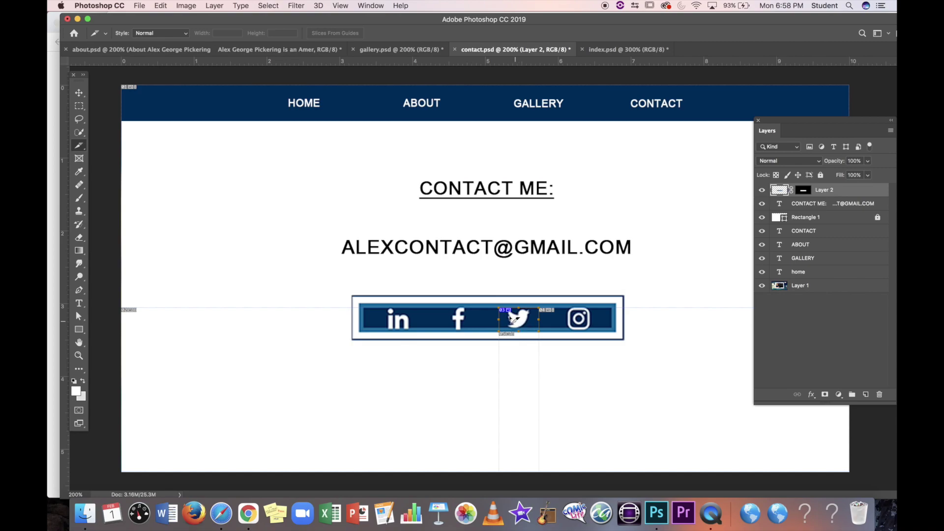
{"action": "left_click_drag", "start_coordinate": [82, 146], "coordinate": [136, 178]}
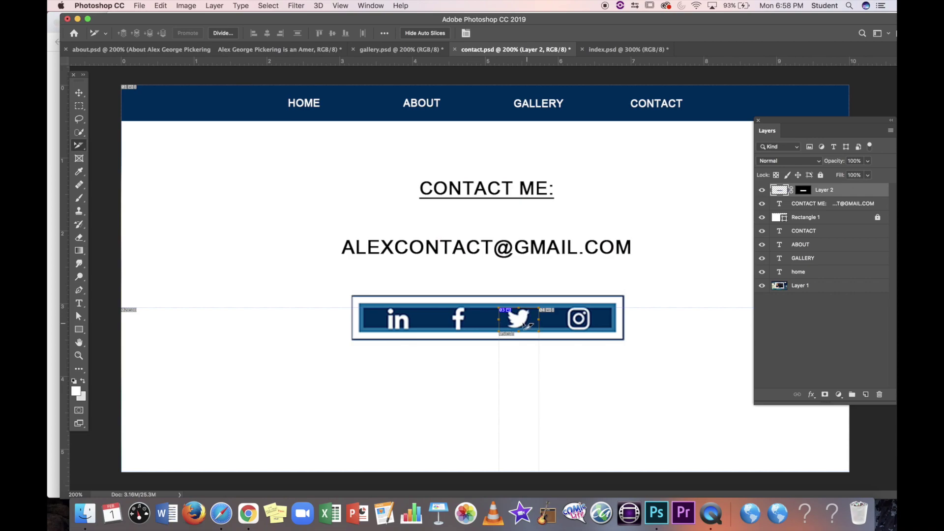
{"action": "left_click", "coordinate": [249, 513]}
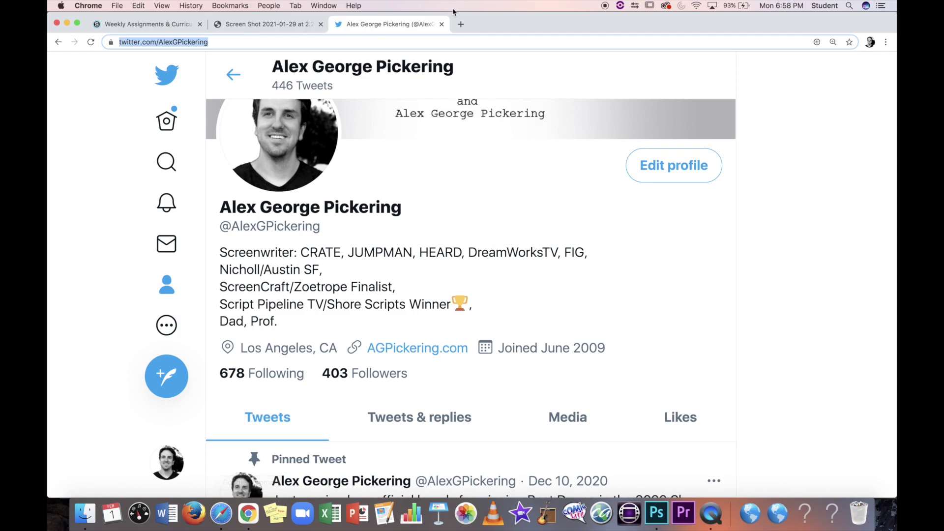
{"action": "scroll", "coordinate": [383, 154], "scroll_direction": "up", "scroll_amount": 3}
{"action": "left_click", "coordinate": [230, 43]}
{"action": "key", "text": "super+c"}
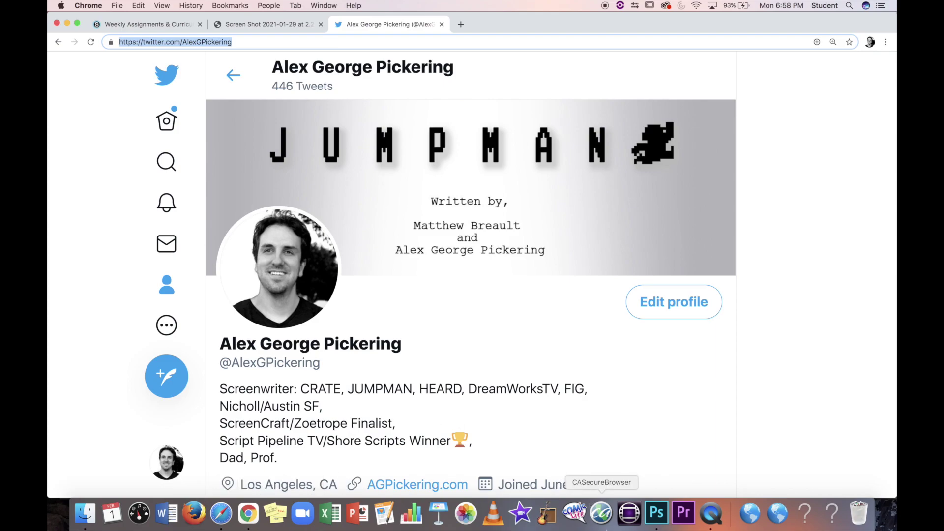
{"action": "left_click", "coordinate": [657, 516]}
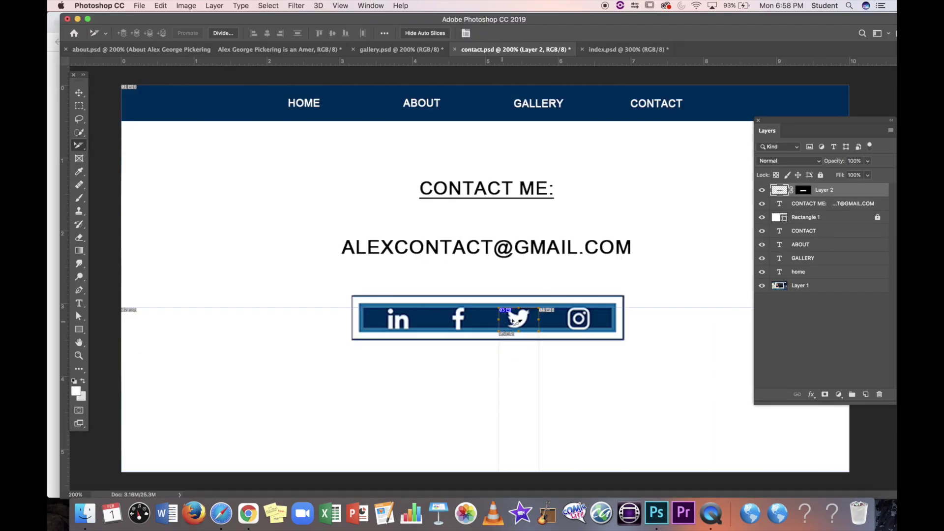
Step: Name the Twitter slice twitter_contact, paste the profile URL as its link, and set Target _blank
{"action": "double_click", "coordinate": [514, 322]}
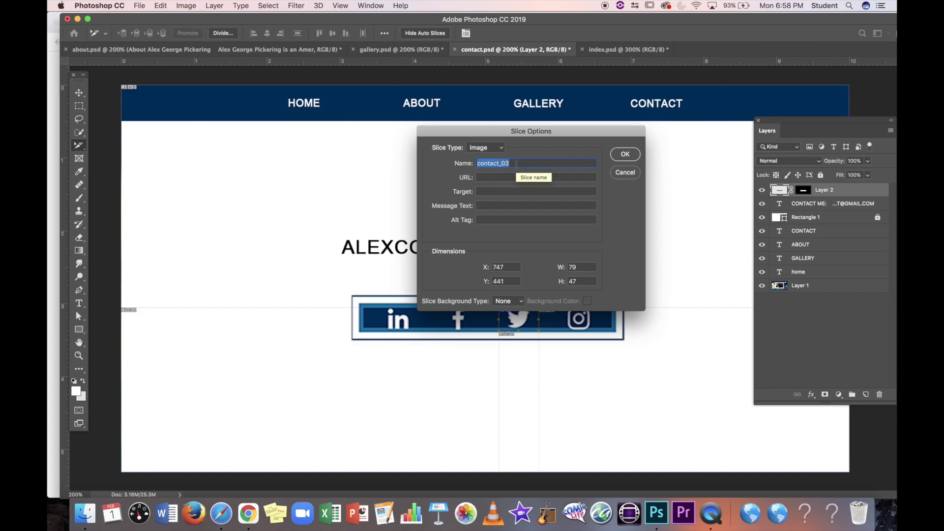
{"action": "type", "text": "Twitte"}
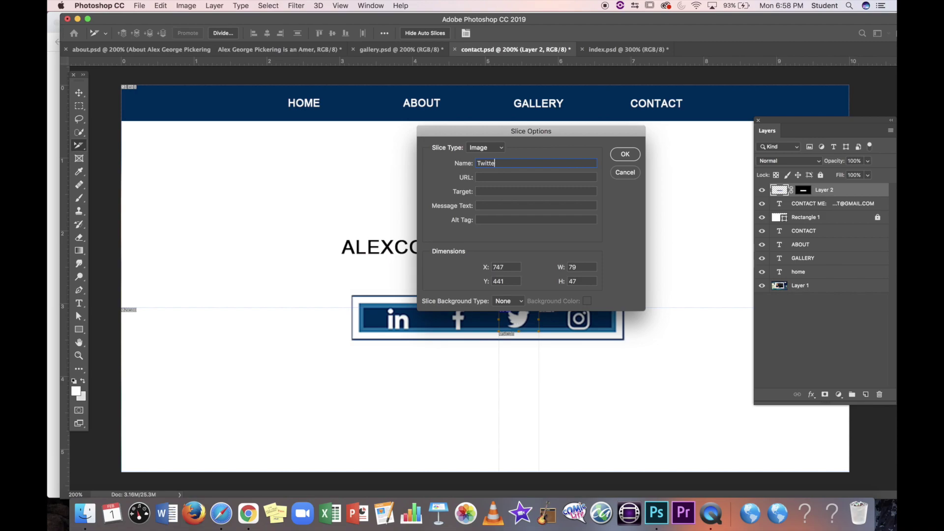
{"action": "key", "text": "BackSpace"}
{"action": "key", "text": "BackSpace"}
{"action": "key", "text": "BackSpace"}
{"action": "key", "text": "BackSpace"}
{"action": "key", "text": "BackSpace"}
{"action": "key", "text": "BackSpace"}
{"action": "type", "text": "twitter_contact"}
{"action": "key", "text": "super+v"}
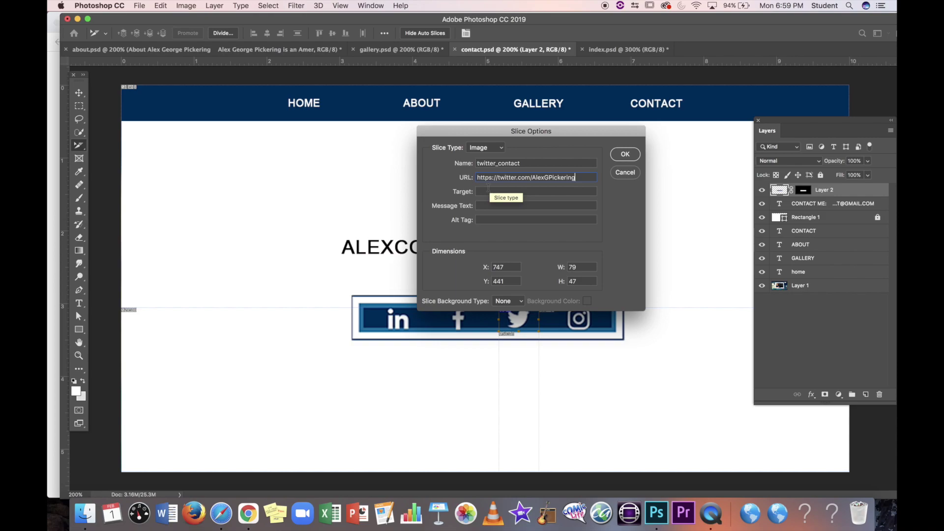
{"action": "left_click", "coordinate": [488, 190]}
{"action": "type", "text": "_"}
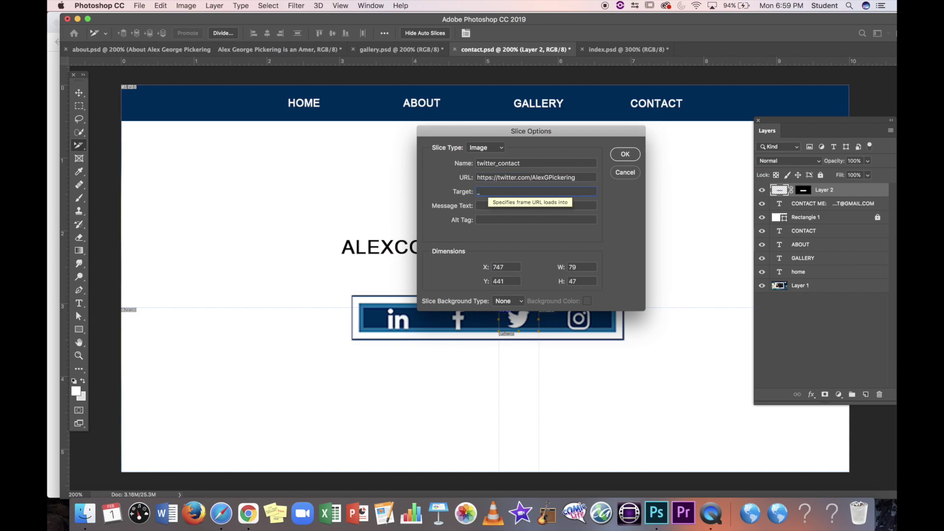
{"action": "type", "text": "blank"}
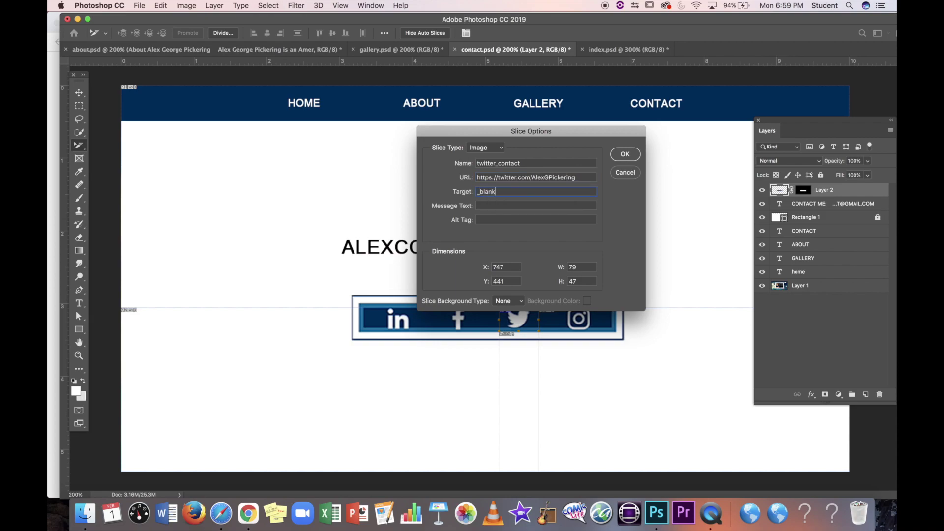
{"action": "left_click", "coordinate": [633, 154]}
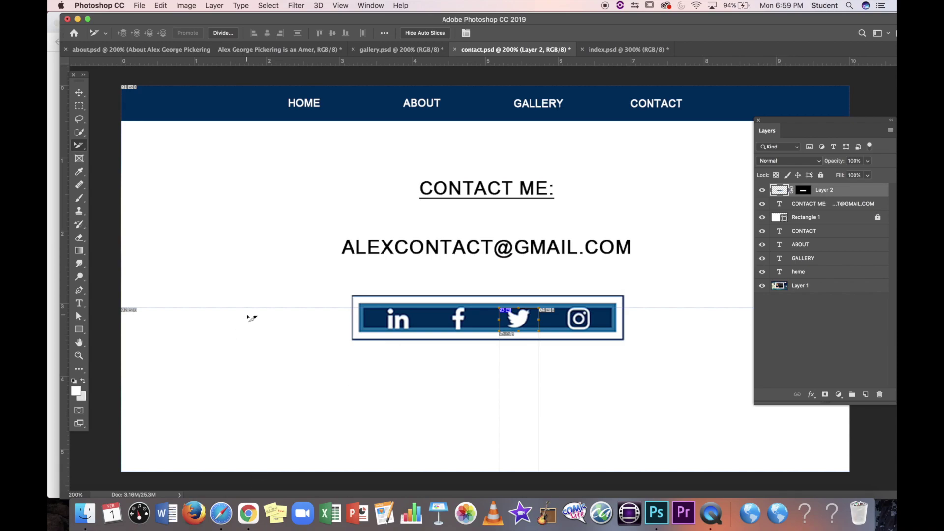
Step: Search for mailto email code in Chrome, open RapidTables' mailto page zoomed in, and place it beside Photoshop
{"action": "left_click", "coordinate": [248, 514]}
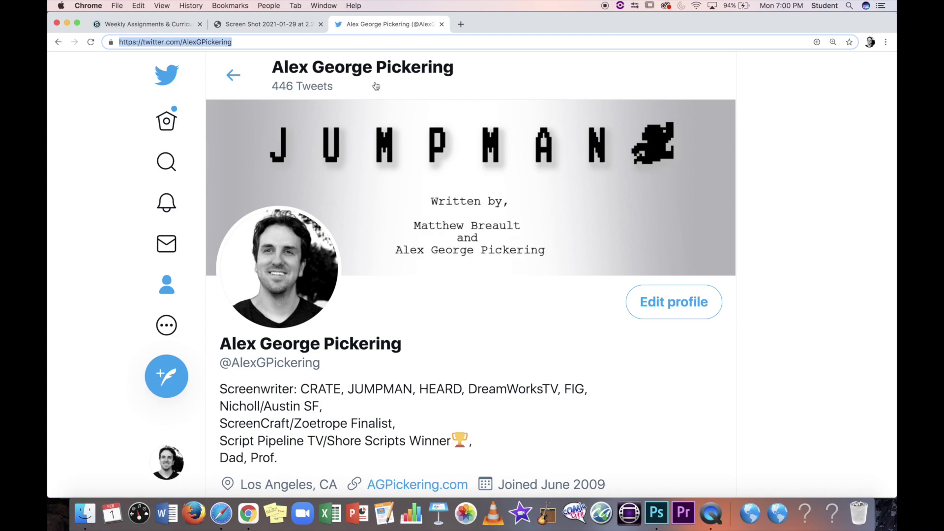
{"action": "type", "text": "email cod e"}
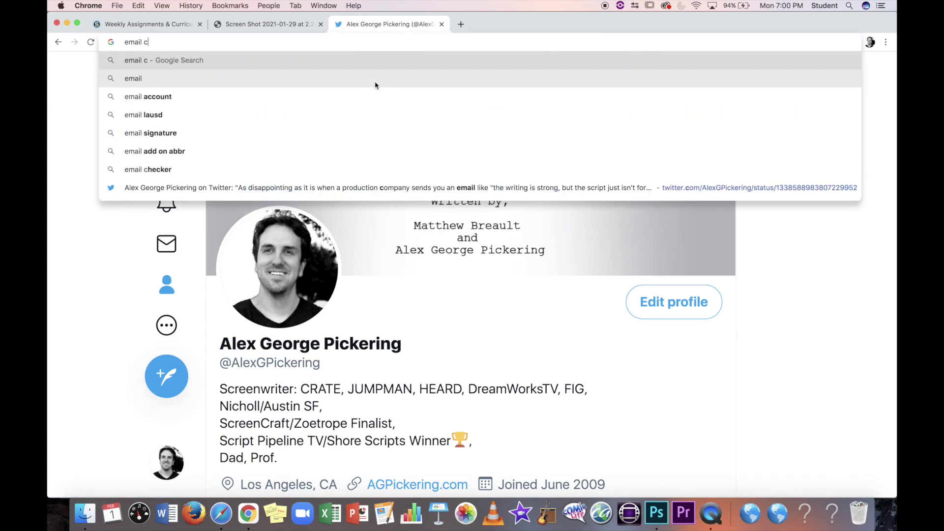
{"action": "key", "text": "BackSpace"}
{"action": "key", "text": "BackSpace"}
{"action": "key", "text": "BackSpace"}
{"action": "key", "text": "BackSpace"}
{"action": "key", "text": "BackSpace"}
{"action": "key", "text": "BackSpace"}
{"action": "key", "text": "BackSpace"}
{"action": "key", "text": "BackSpace"}
{"action": "key", "text": "BackSpace"}
{"action": "key", "text": "BackSpace"}
{"action": "key", "text": "BackSpace"}
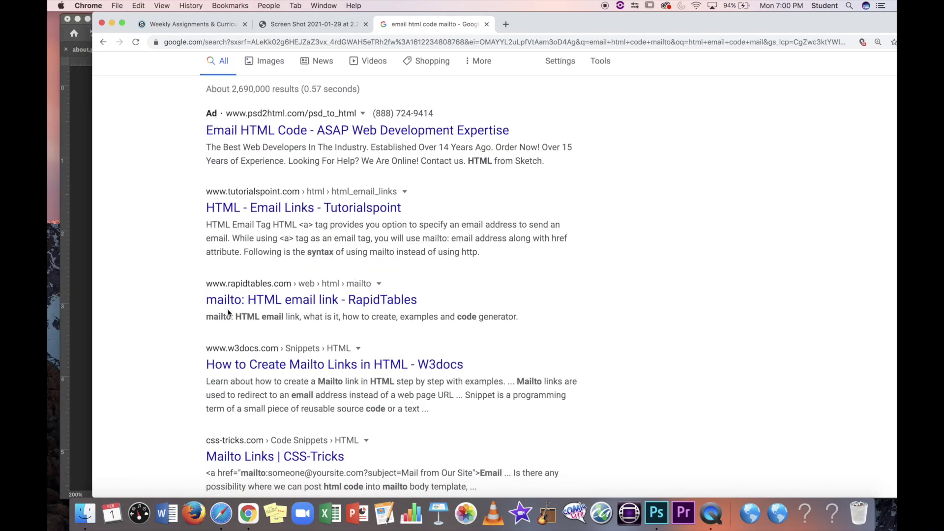
{"action": "left_click", "coordinate": [229, 307]}
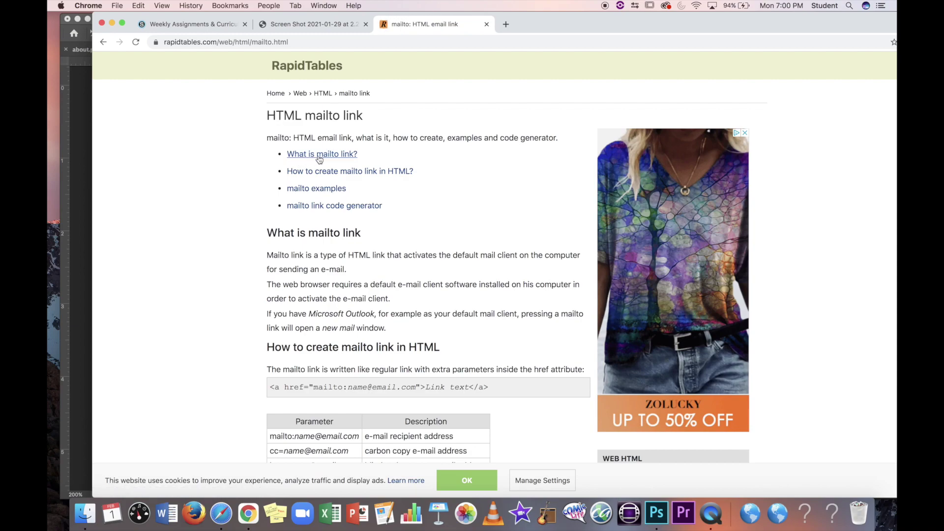
{"action": "scroll", "coordinate": [347, 272], "scroll_direction": "down", "scroll_amount": 5}
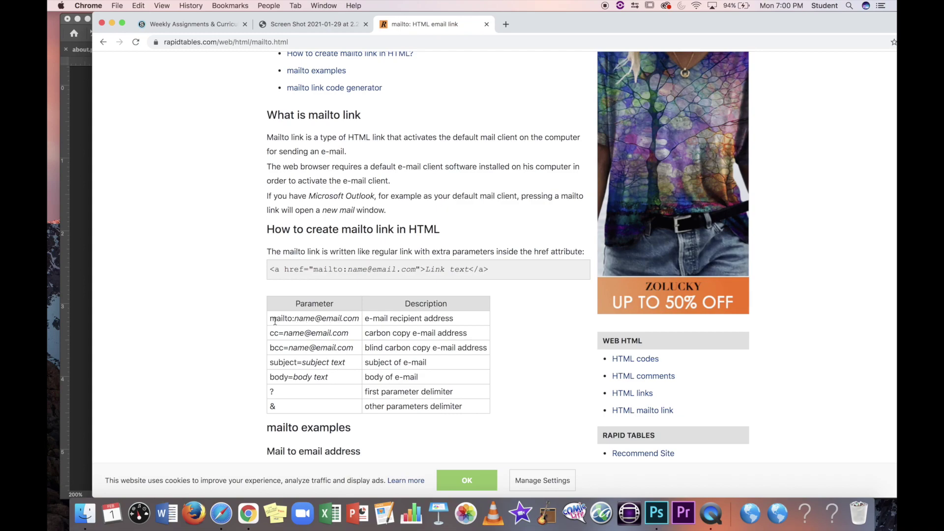
{"action": "key", "text": "super+equal"}
{"action": "key", "text": "super+equal"}
{"action": "key", "text": "super+equal"}
{"action": "key", "text": "super+equal"}
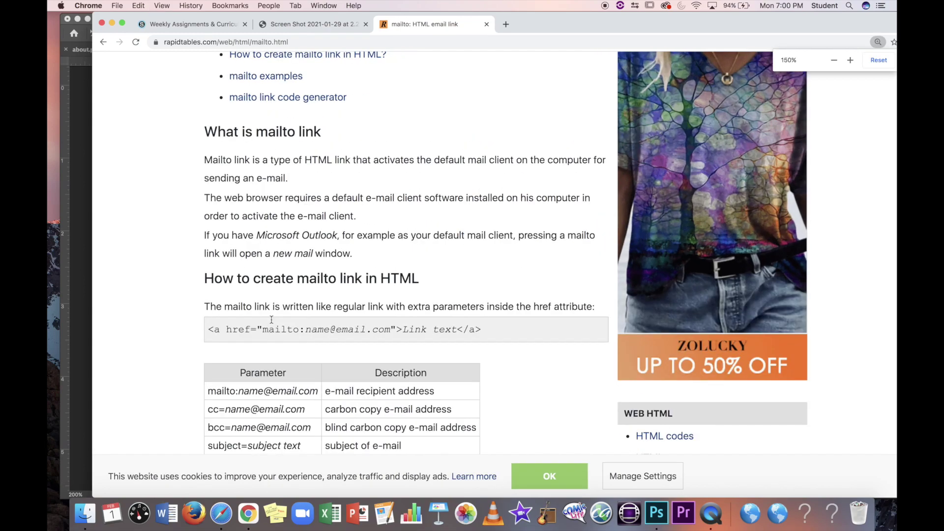
{"action": "scroll", "coordinate": [272, 322], "scroll_direction": "left", "scroll_amount": 5}
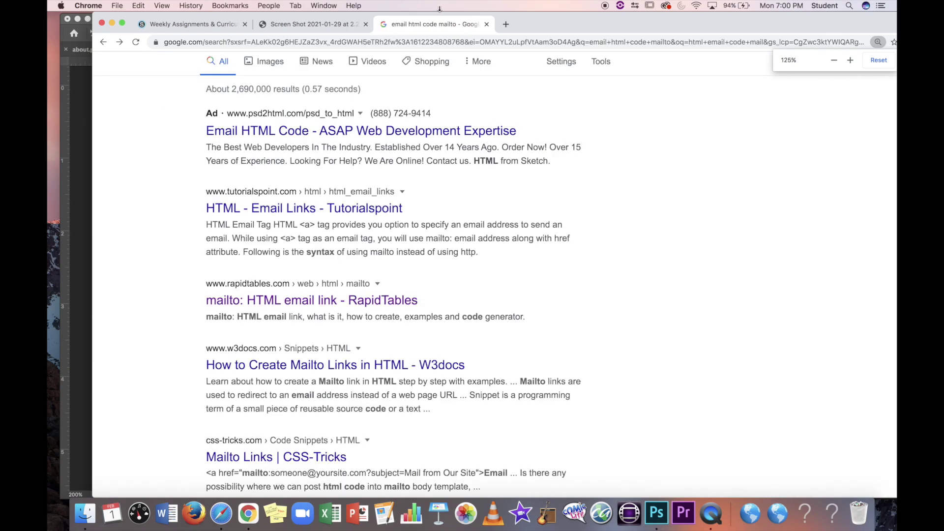
{"action": "left_click", "coordinate": [294, 308]}
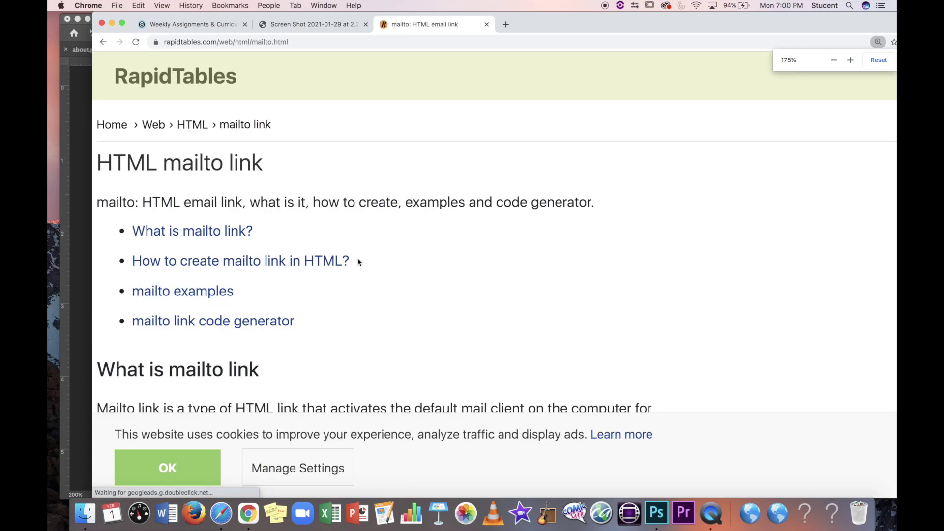
{"action": "scroll", "coordinate": [358, 261], "scroll_direction": "down", "scroll_amount": 10}
{"action": "scroll", "coordinate": [359, 262], "scroll_direction": "down", "scroll_amount": 2}
{"action": "left_click_drag", "start_coordinate": [234, 15], "coordinate": [498, 15]}
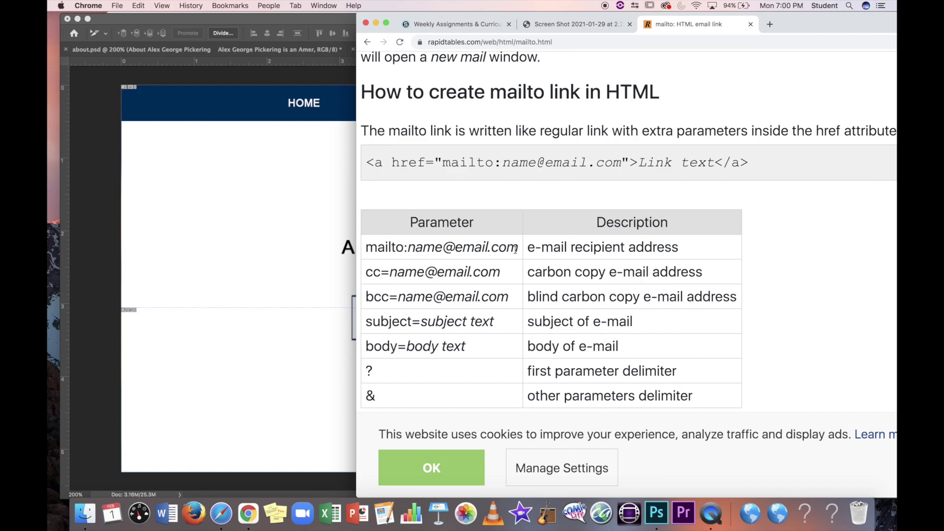
Step: Draw a slice around the e-mail address text on the contact page
{"action": "left_click", "coordinate": [260, 267]}
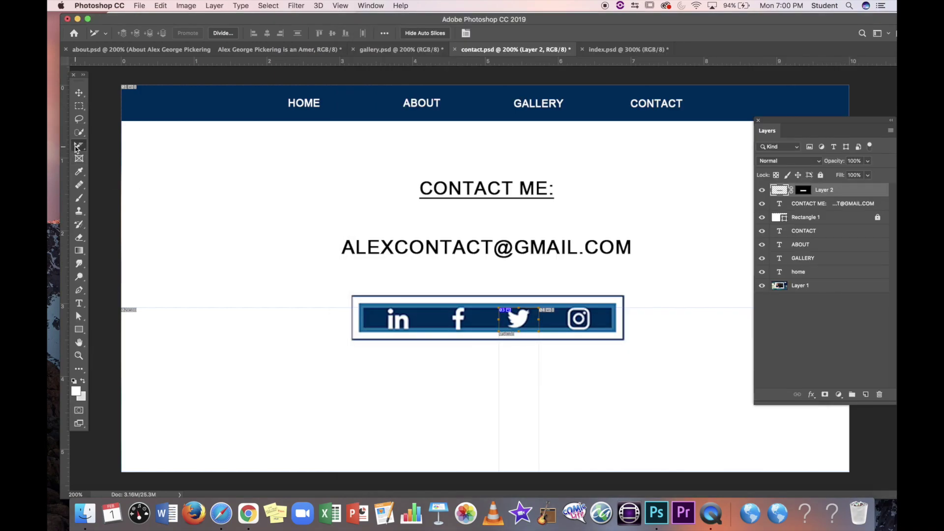
{"action": "left_click_drag", "start_coordinate": [76, 149], "coordinate": [113, 166]}
{"action": "left_click_drag", "start_coordinate": [323, 228], "coordinate": [650, 265]}
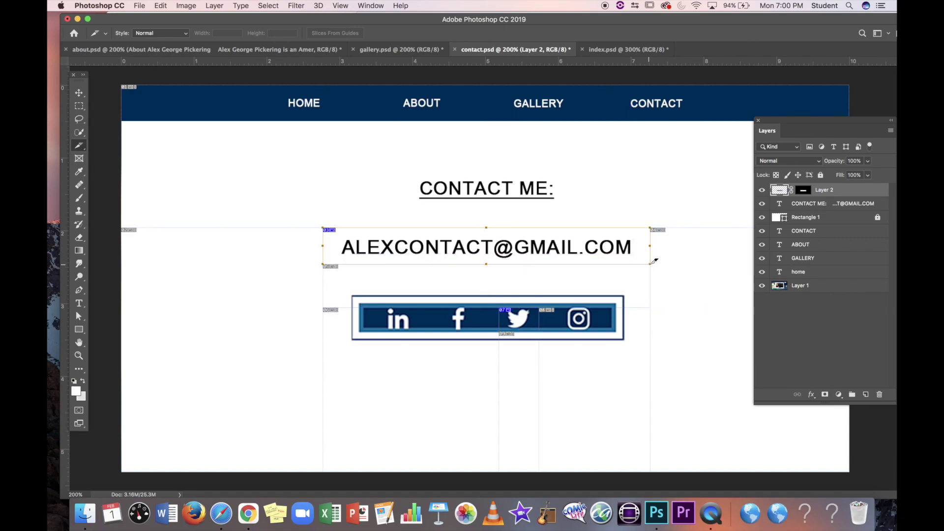
{"action": "left_click_drag", "start_coordinate": [79, 146], "coordinate": [127, 175]}
Step: Name the e-mail slice mail, link it via mailto to the contact e-mail address, and set Target _blank
{"action": "double_click", "coordinate": [487, 249]}
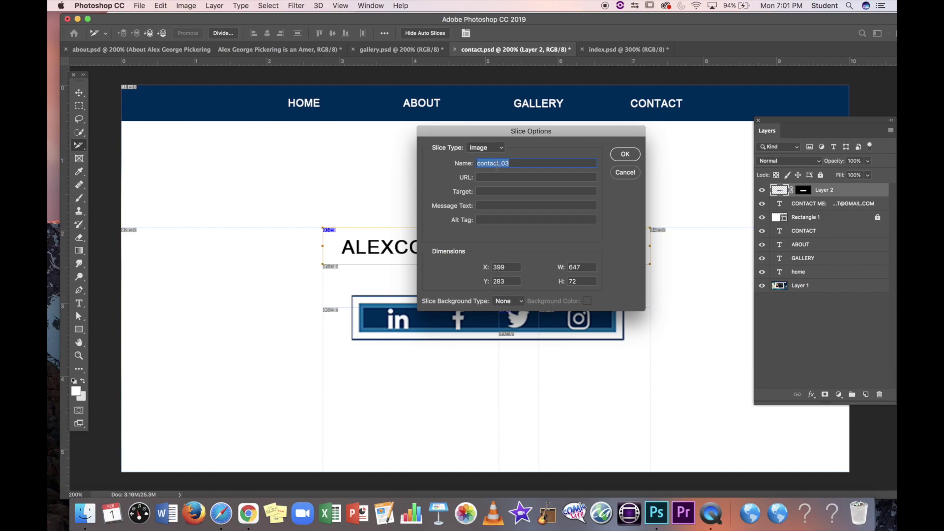
{"action": "type", "text": "mail"}
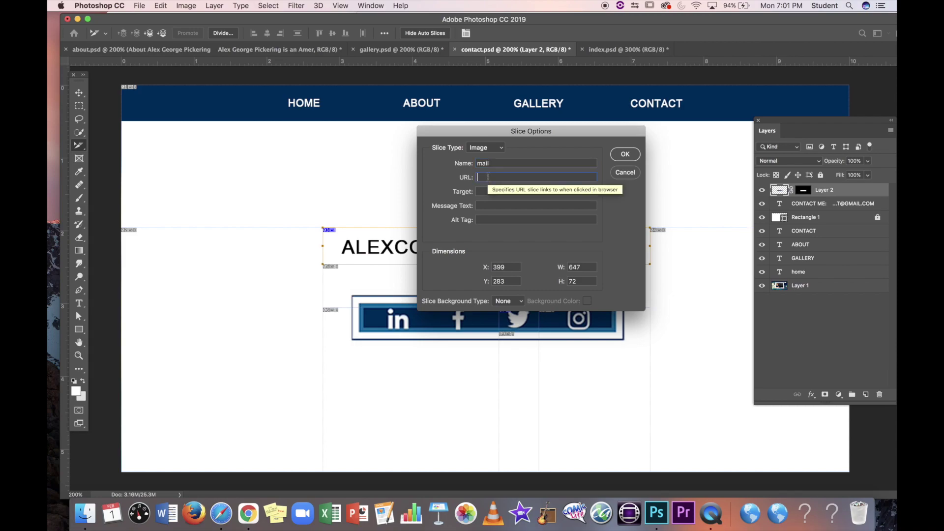
{"action": "type", "text": "mailto:"}
{"action": "left_click_drag", "start_coordinate": [492, 134], "coordinate": [619, 172]}
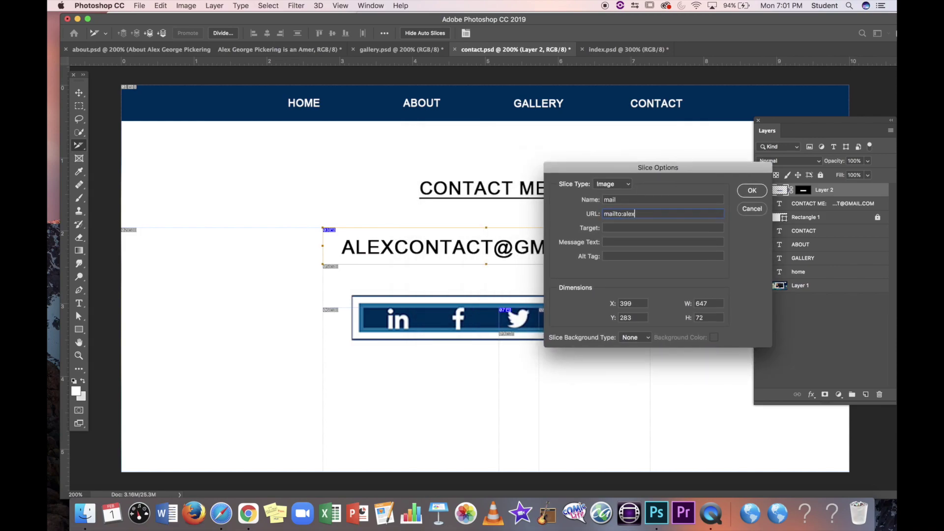
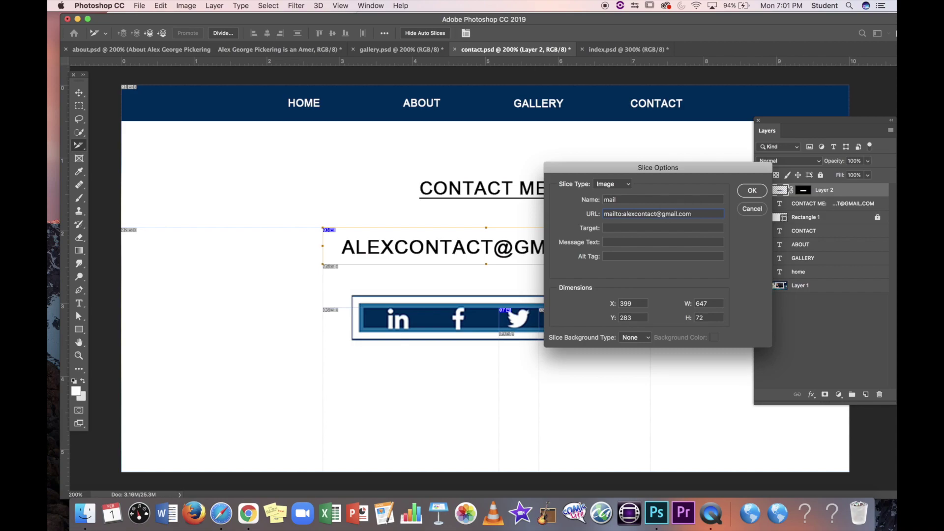
{"action": "left_click", "coordinate": [646, 229]}
{"action": "type", "text": "_b"}
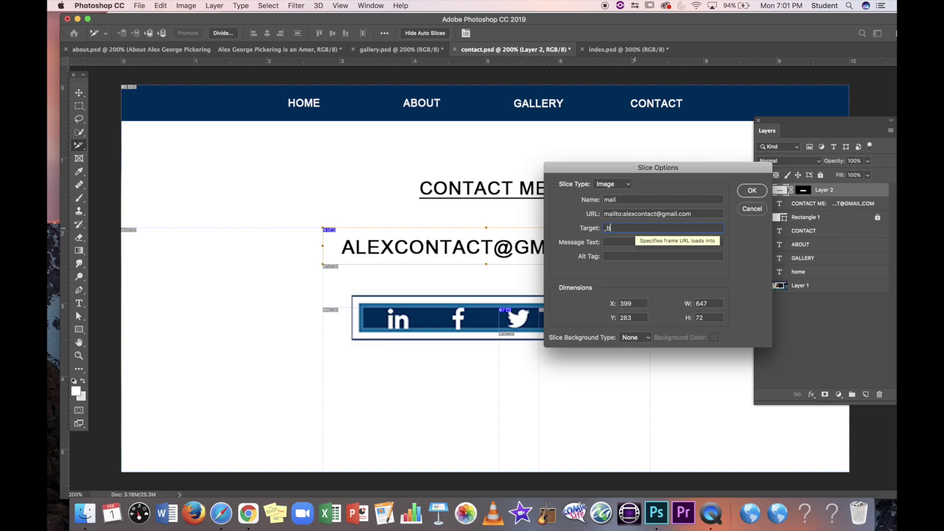
{"action": "type", "text": "lank"}
{"action": "left_click", "coordinate": [753, 191]}
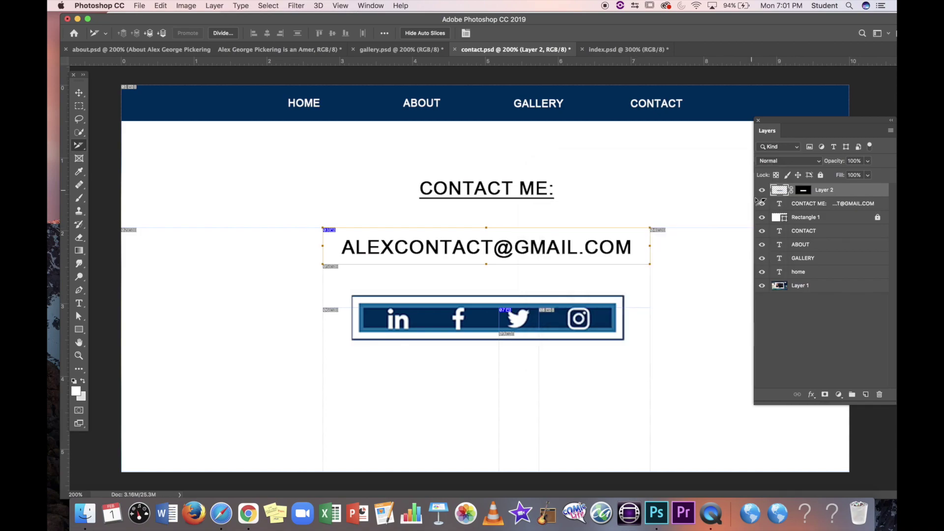
{"action": "left_click", "coordinate": [77, 145]}
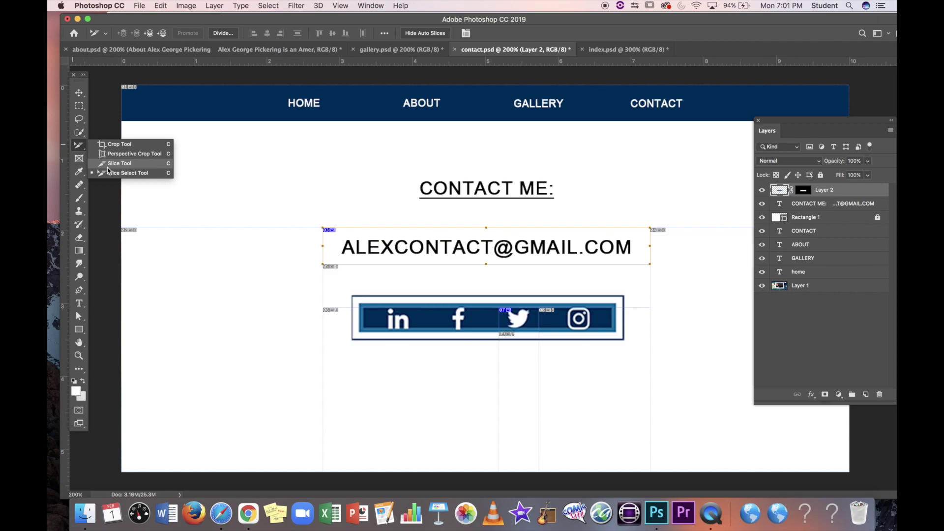
Step: Draw a slice around the HOME link and raise its top edge to fit
{"action": "left_click", "coordinate": [122, 164]}
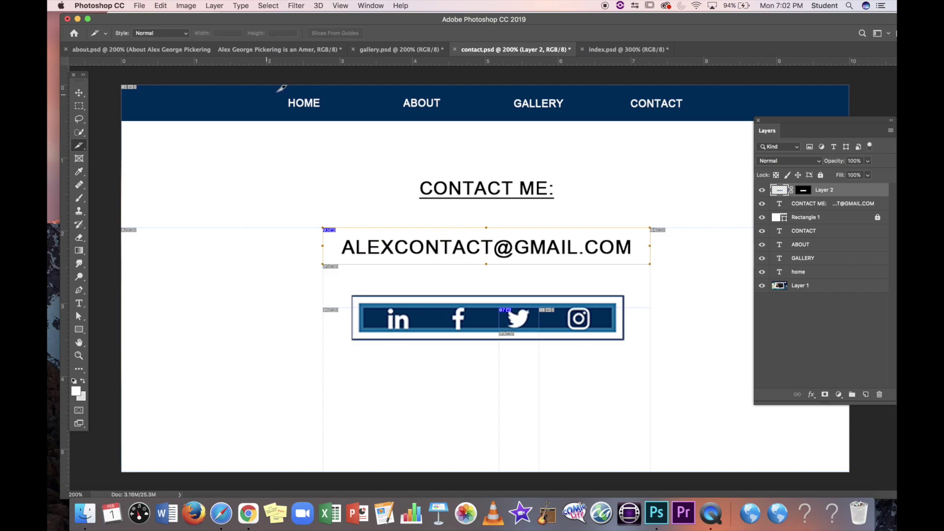
{"action": "left_click_drag", "start_coordinate": [270, 99], "coordinate": [334, 112]}
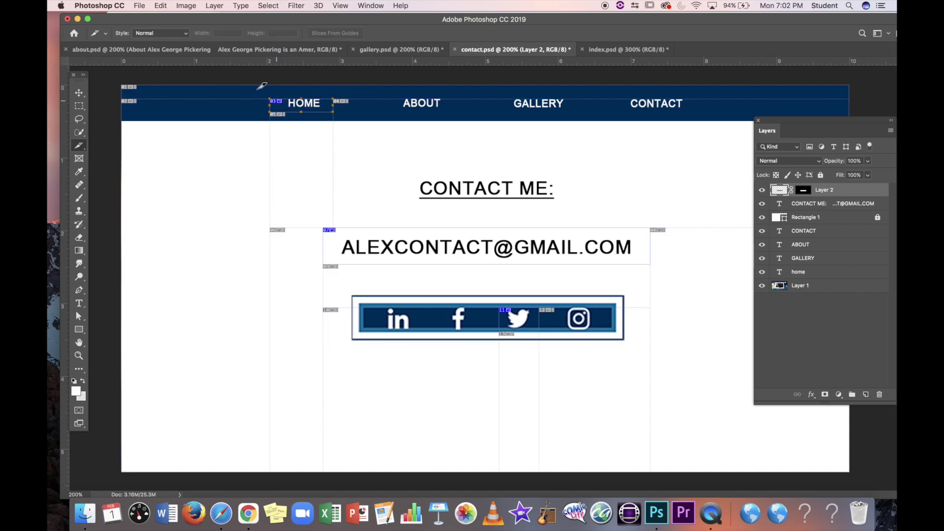
{"action": "right_click", "coordinate": [80, 146]}
{"action": "left_click", "coordinate": [123, 173]}
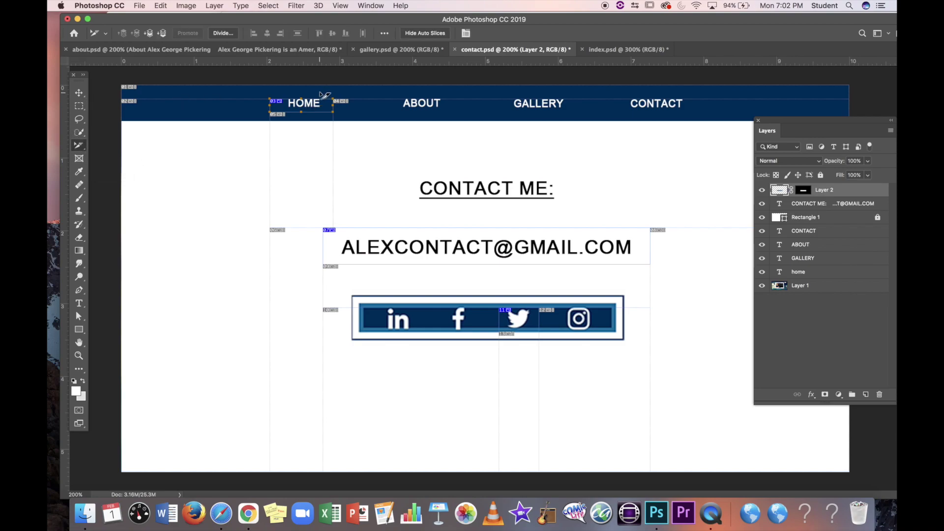
{"action": "left_click_drag", "start_coordinate": [298, 98], "coordinate": [298, 90]}
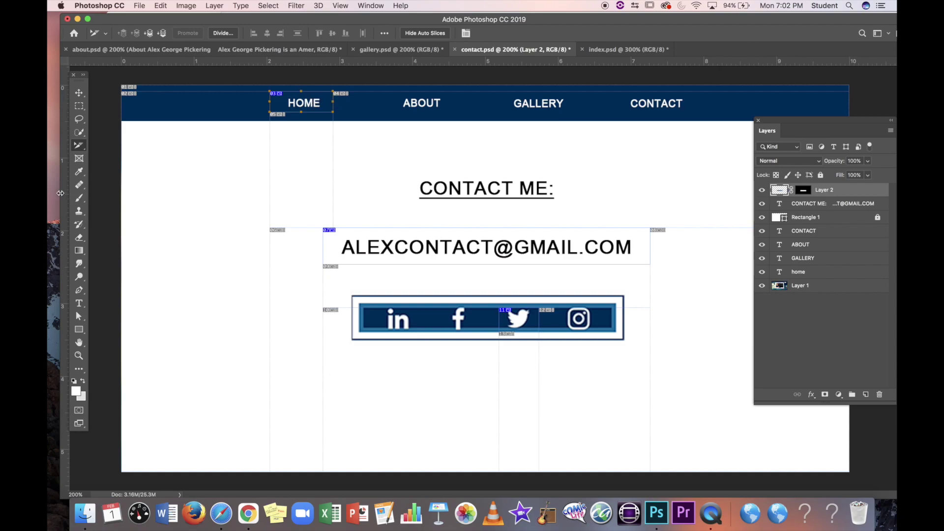
{"action": "right_click", "coordinate": [79, 146]}
{"action": "left_click", "coordinate": [125, 177]}
Step: Name the HOME slice home_contact, link it to index.html, and set Target _self
{"action": "double_click", "coordinate": [307, 104]}
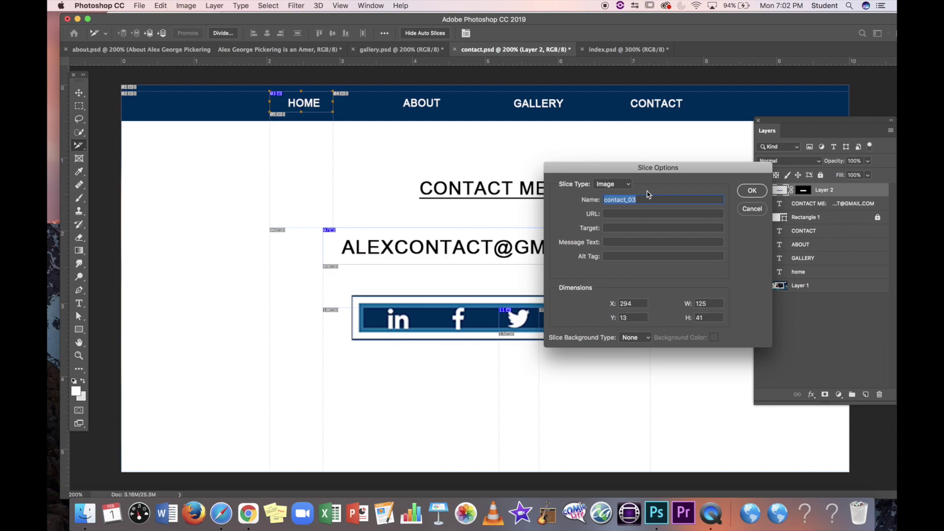
{"action": "type", "text": "home"}
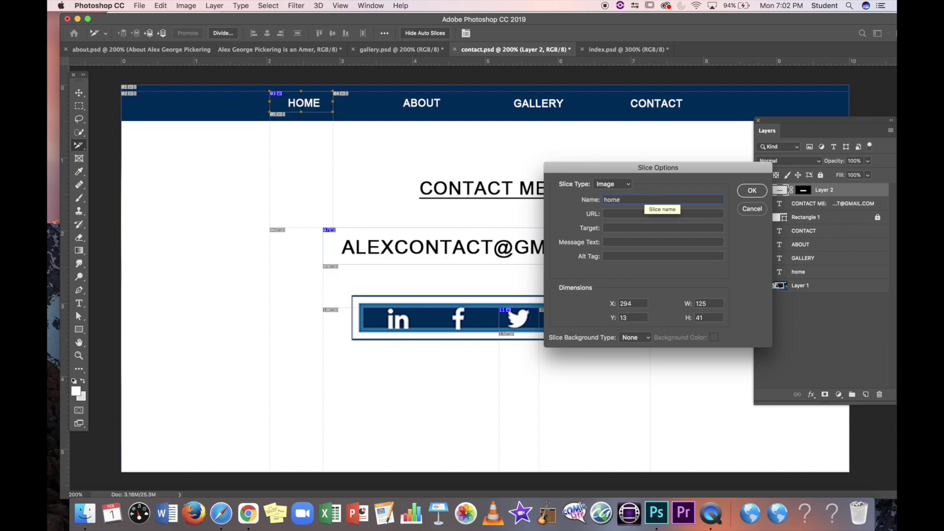
{"action": "type", "text": "_contact"}
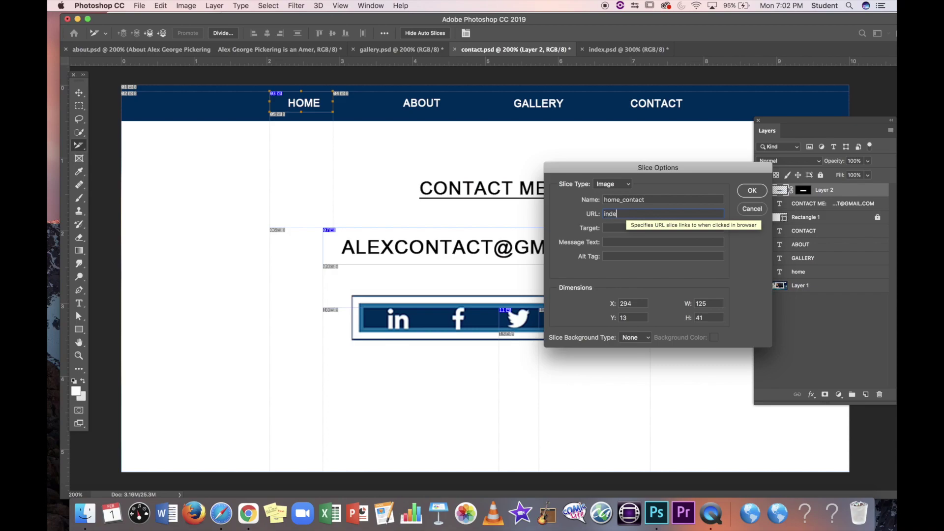
{"action": "type", "text": "x.html"}
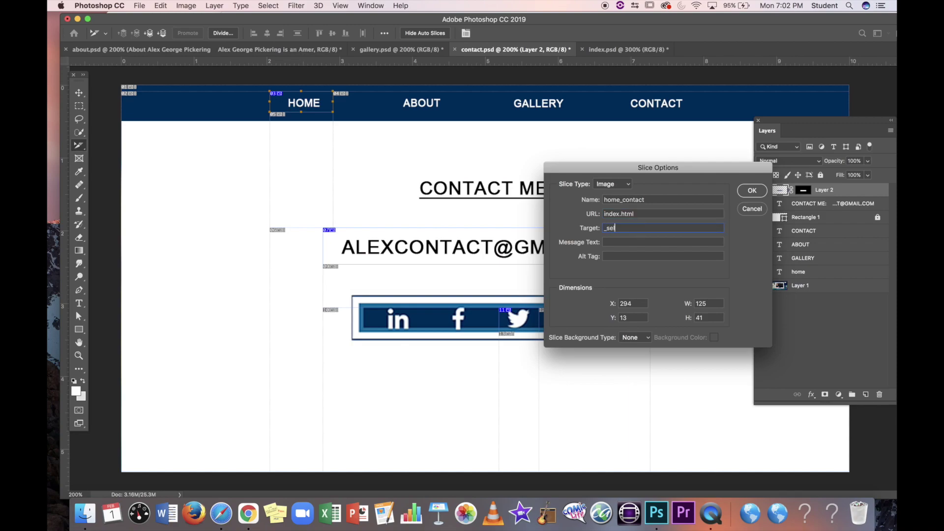
{"action": "type", "text": "f"}
{"action": "left_click", "coordinate": [752, 190]}
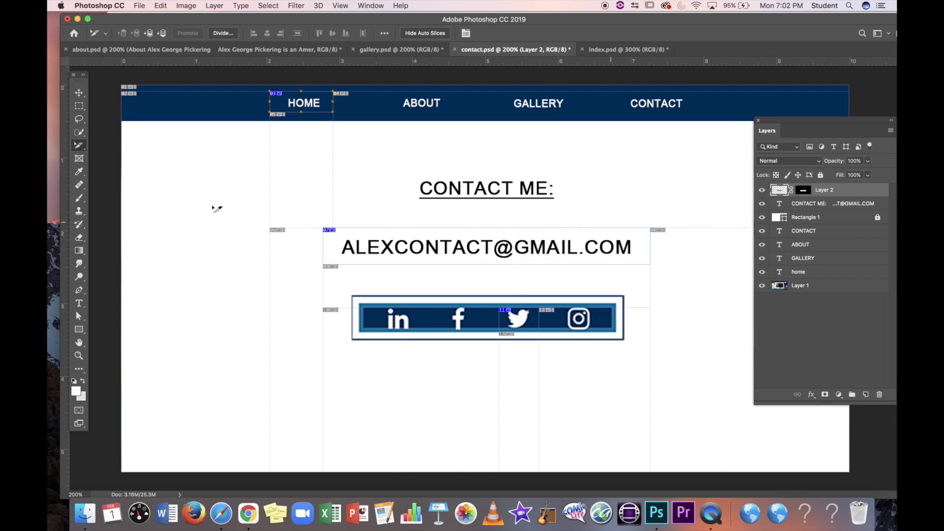
{"action": "left_click", "coordinate": [78, 92]}
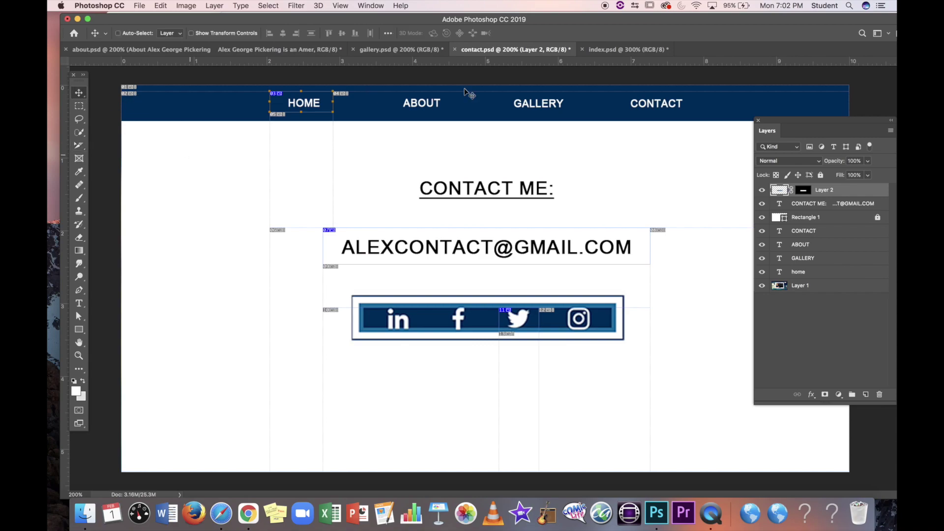
Step: Export the contact page as GIF slices to contact.html in my_website, replacing spacer.gif
{"action": "left_click", "coordinate": [138, 6]}
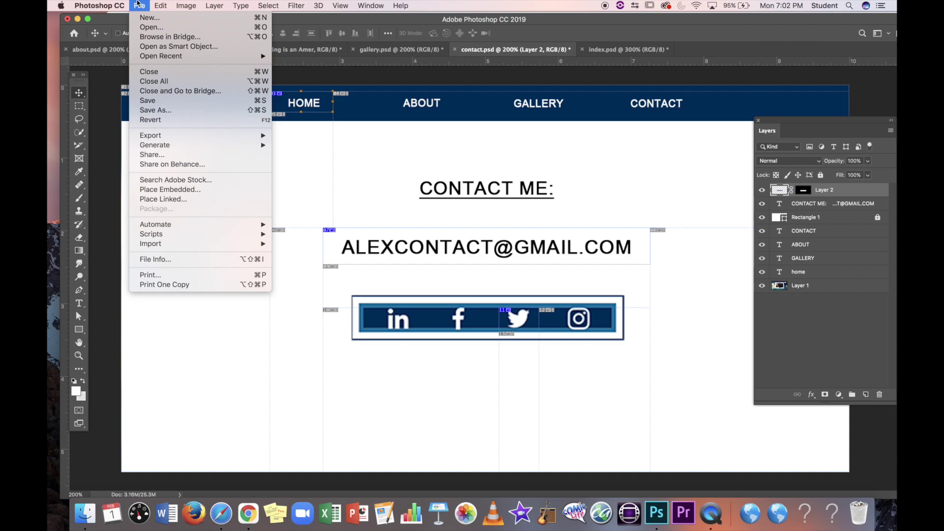
{"action": "mouse_move", "coordinate": [191, 137]}
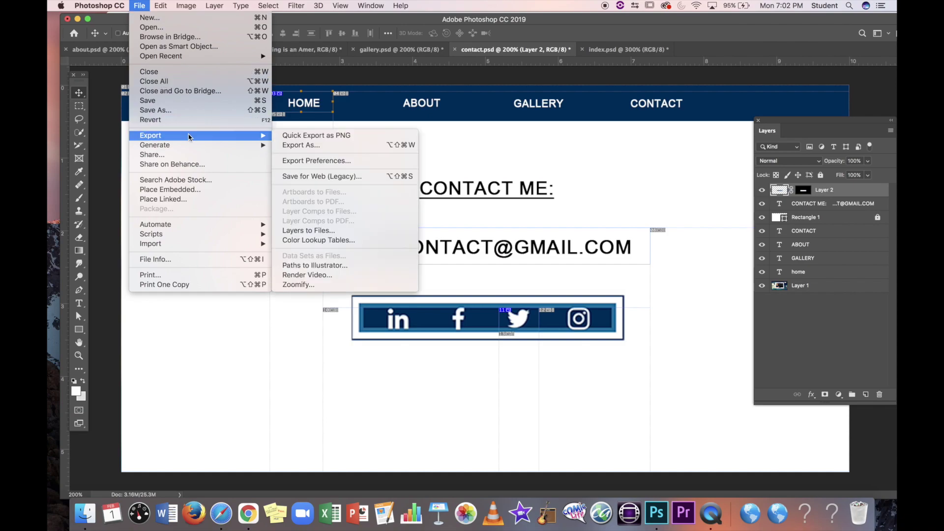
{"action": "left_click", "coordinate": [339, 177]}
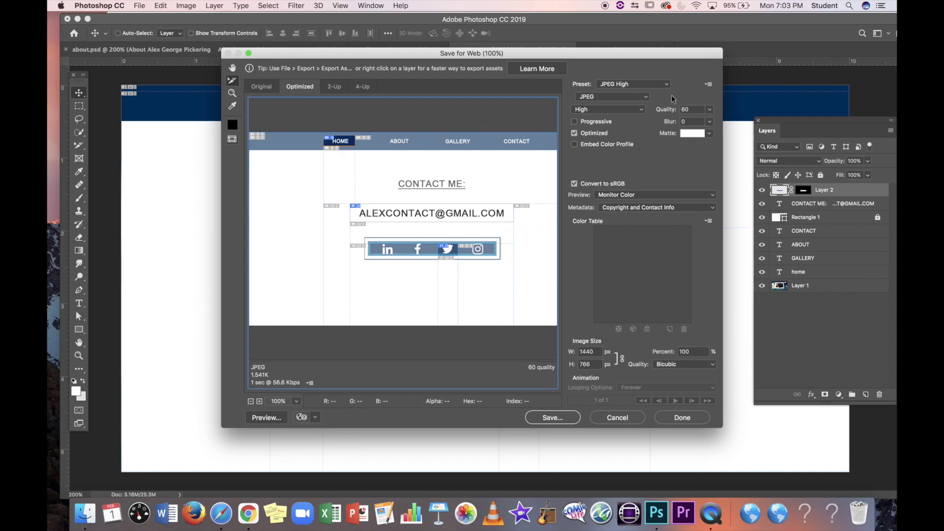
{"action": "left_click", "coordinate": [613, 96]}
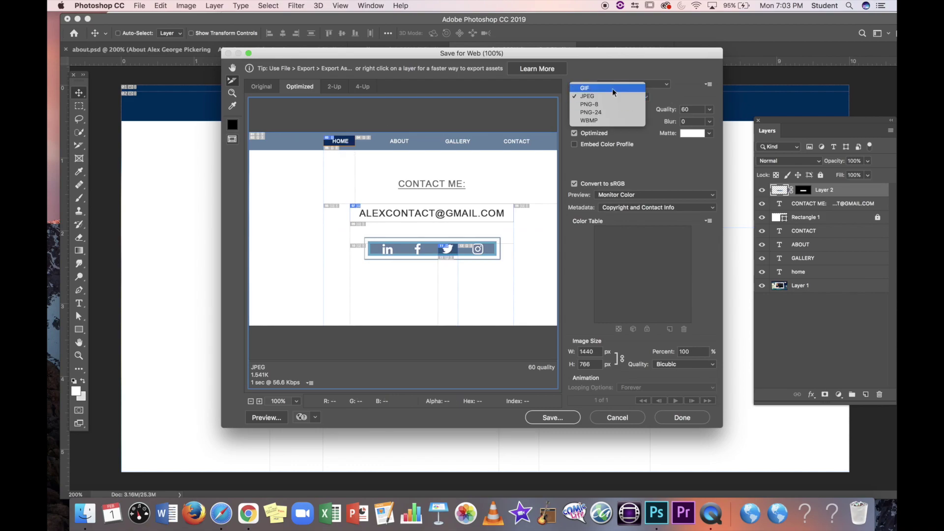
{"action": "left_click", "coordinate": [613, 88]}
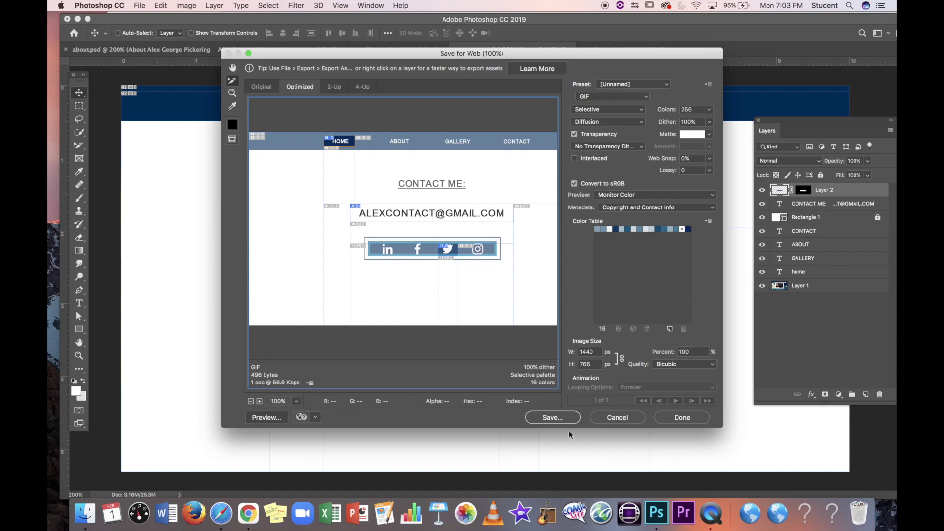
{"action": "left_click", "coordinate": [559, 419]}
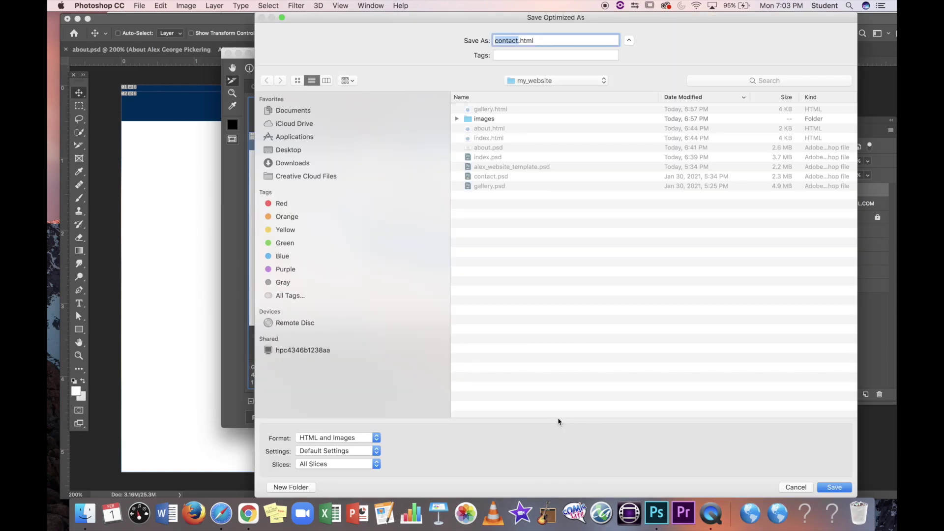
{"action": "left_click", "coordinate": [826, 487]}
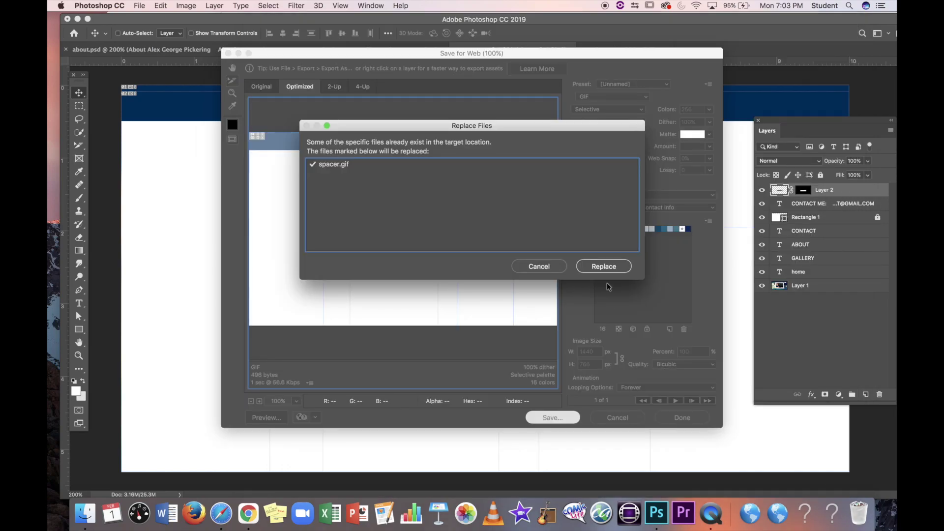
{"action": "left_click", "coordinate": [612, 264]}
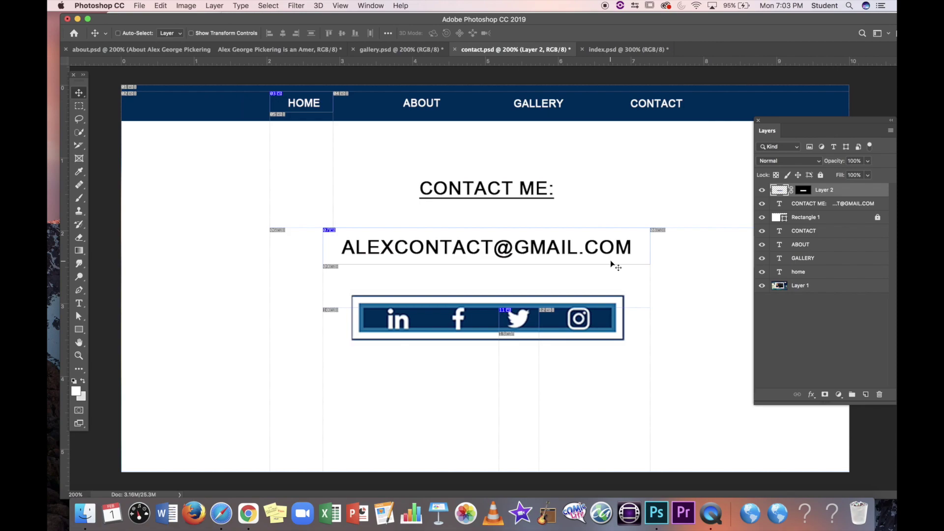
Step: Open index.html from my_website in Safari, test the CONTACT link, and return to Photoshop
{"action": "left_click", "coordinate": [84, 514]}
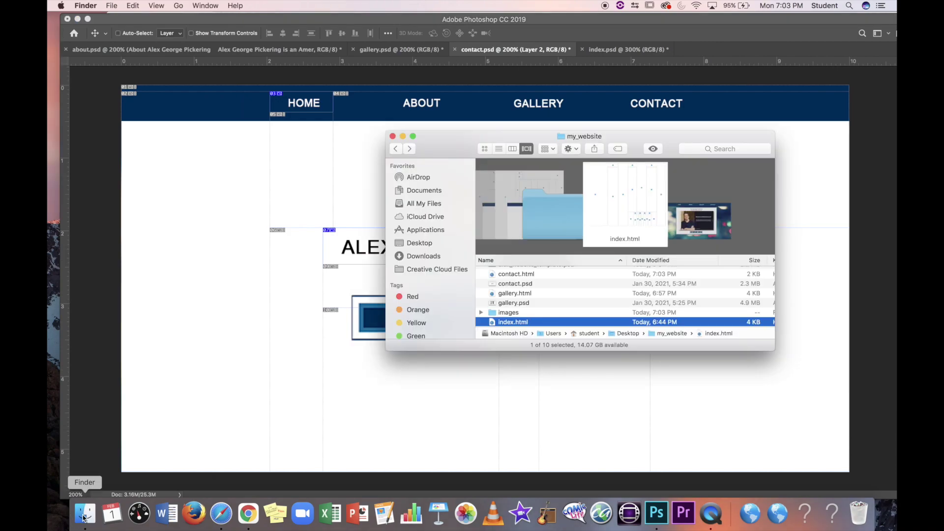
{"action": "double_click", "coordinate": [506, 322]}
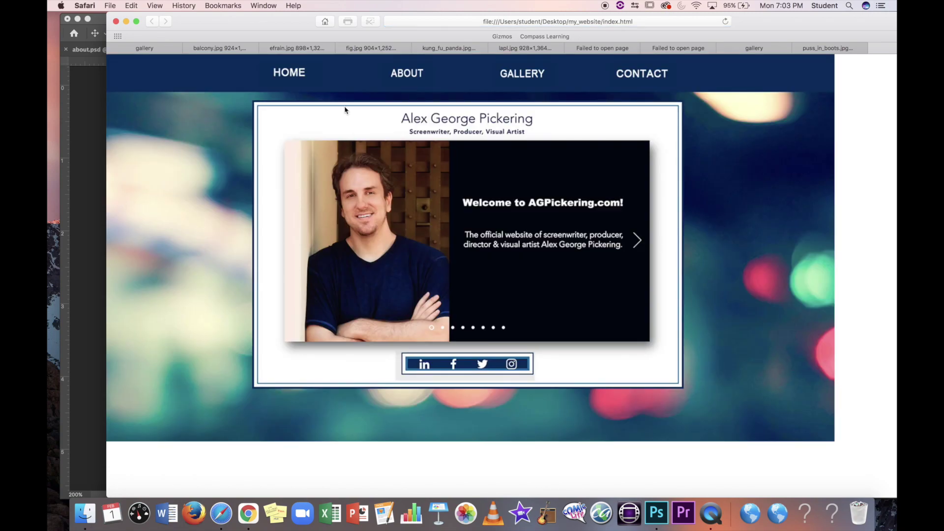
{"action": "left_click", "coordinate": [641, 79]}
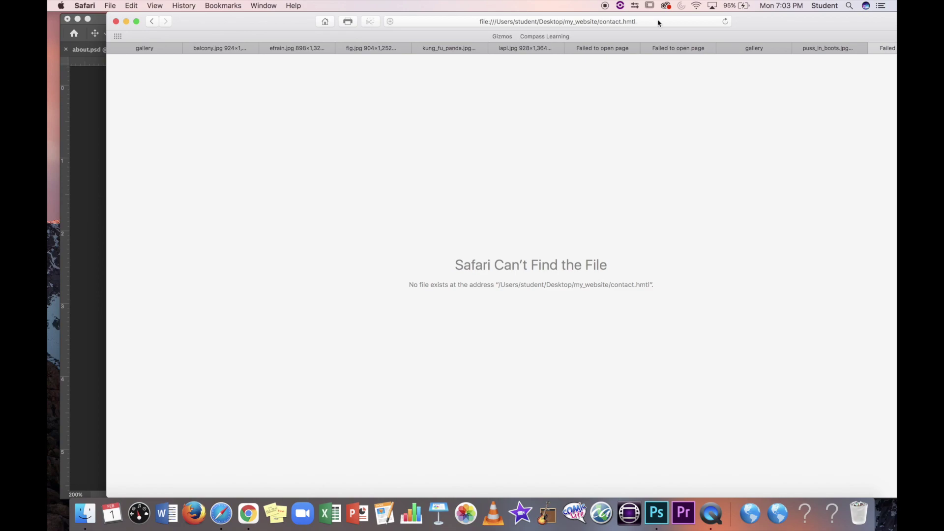
{"action": "left_click", "coordinate": [100, 184]}
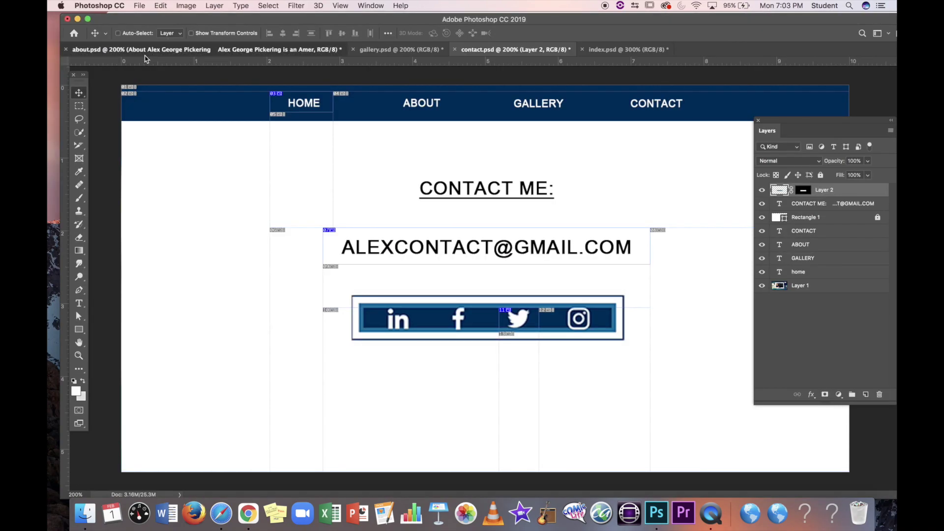
Step: In index.psd, correct the CONTACT slice's URL from contact.hmtl to contact.html
{"action": "left_click", "coordinate": [290, 51]}
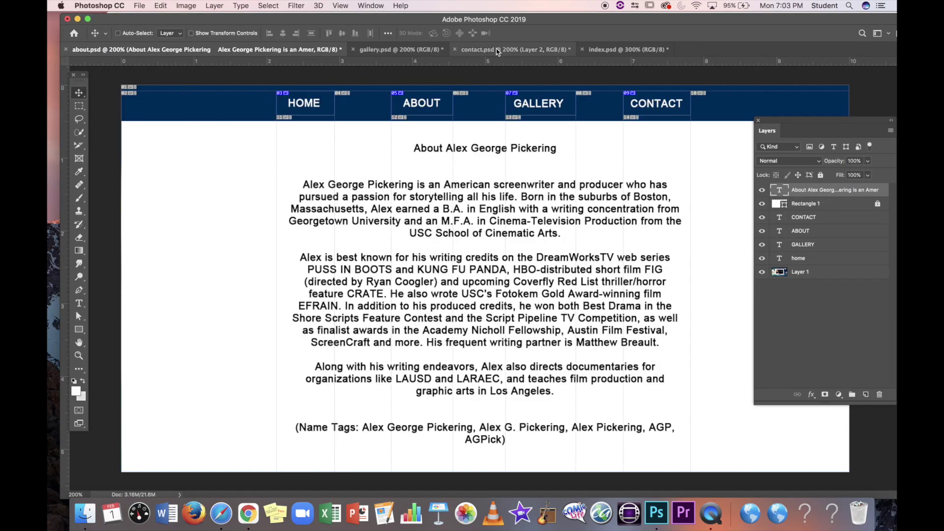
{"action": "left_click", "coordinate": [615, 50]}
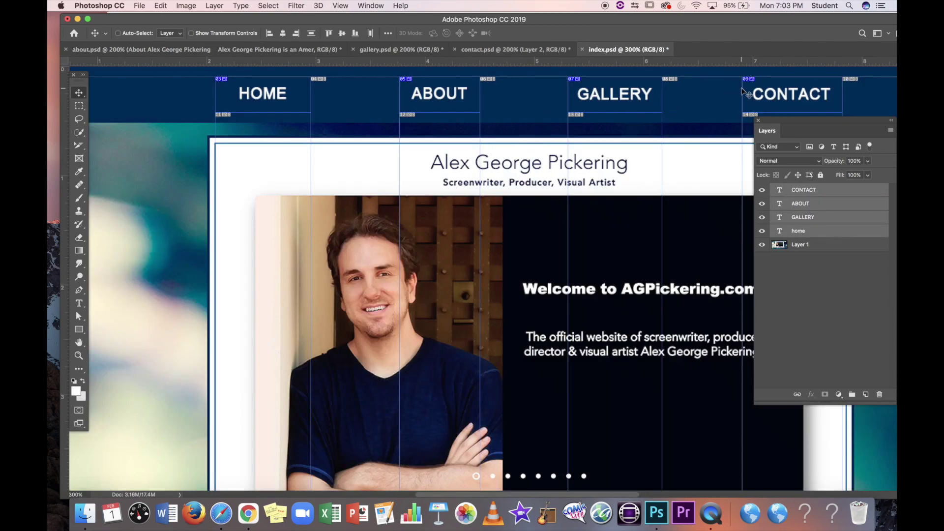
{"action": "left_click_drag", "start_coordinate": [78, 145], "coordinate": [130, 175]}
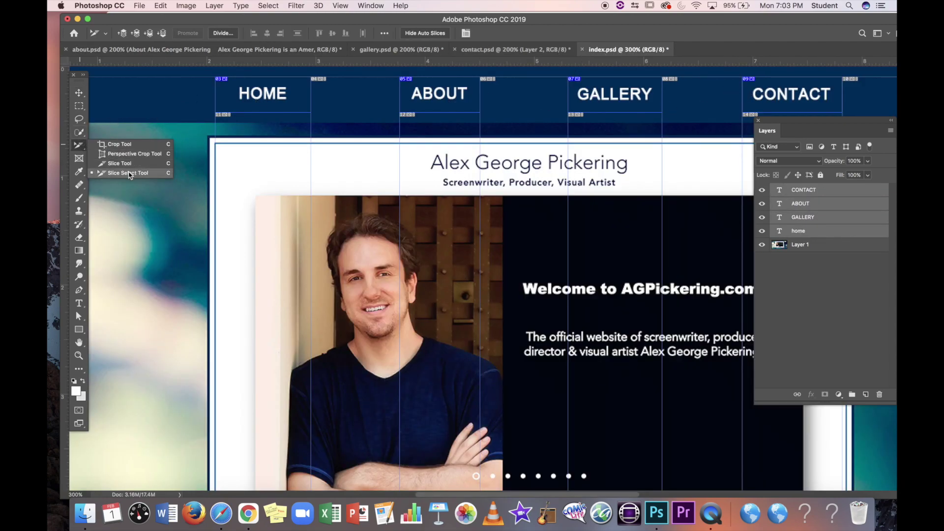
{"action": "double_click", "coordinate": [794, 91]}
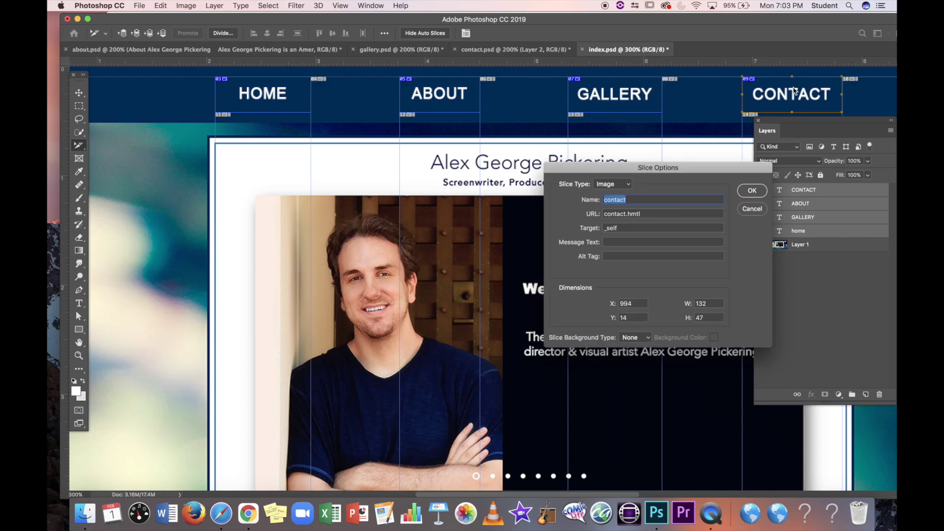
{"action": "key", "text": "Tab"}
{"action": "left_click", "coordinate": [650, 213]}
{"action": "type", "text": "tml"}
{"action": "left_click", "coordinate": [756, 193]}
Step: Re-export via Save for Web (Legacy) as index.html into my_website, replacing existing files
{"action": "left_click", "coordinate": [139, 5]}
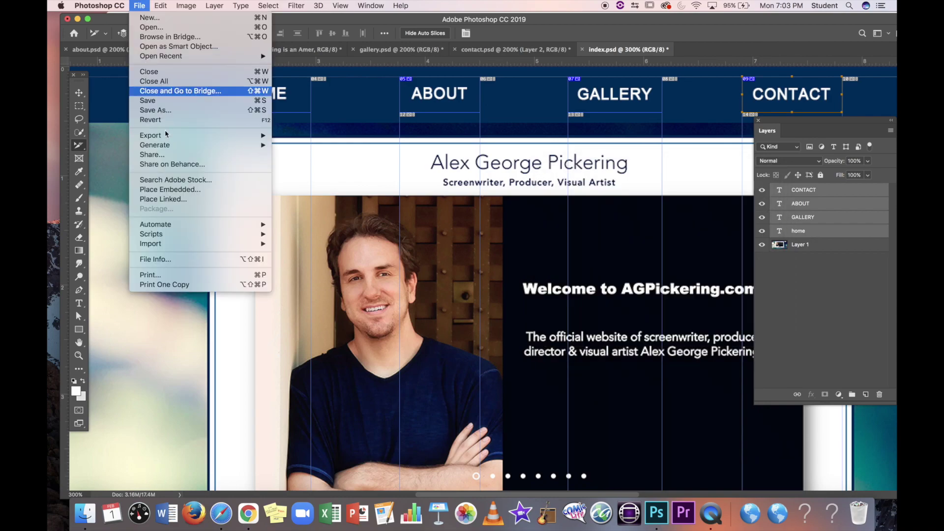
{"action": "mouse_move", "coordinate": [193, 140]}
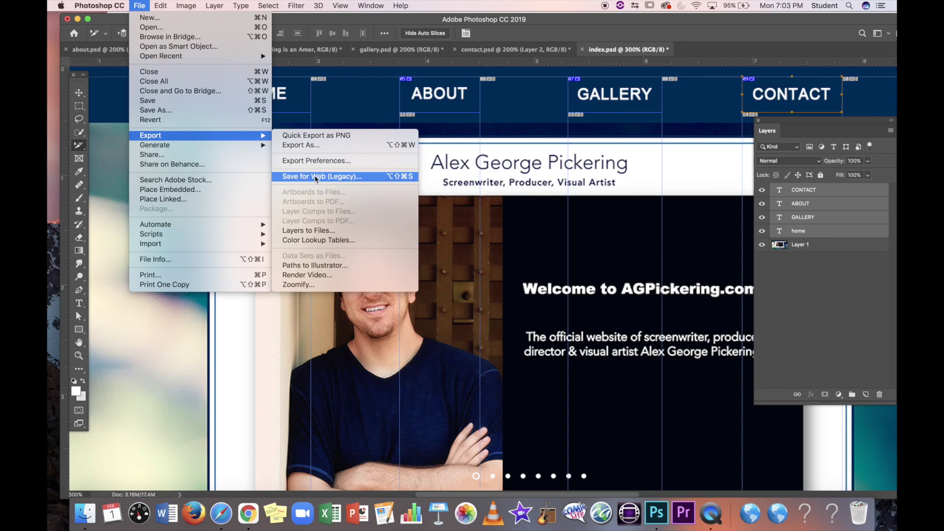
{"action": "left_click", "coordinate": [316, 177]}
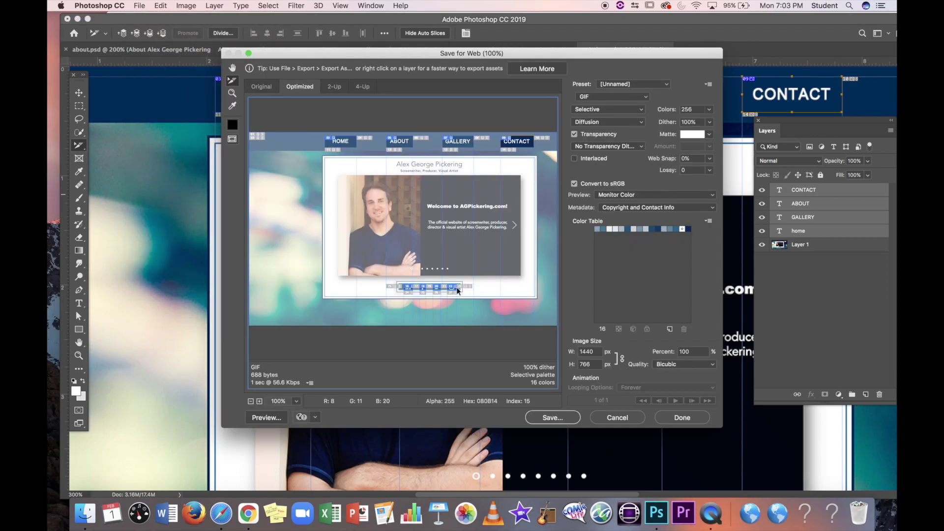
{"action": "left_click", "coordinate": [556, 417]}
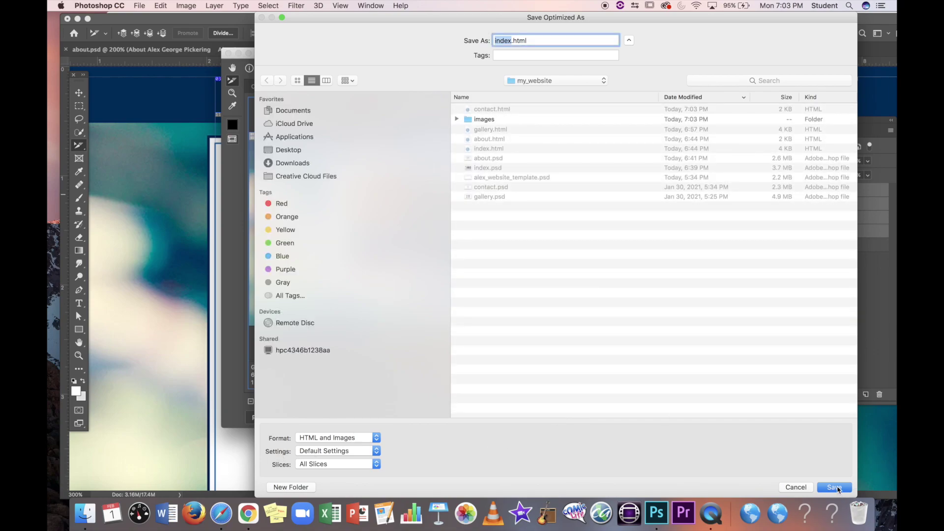
{"action": "left_click", "coordinate": [839, 488]}
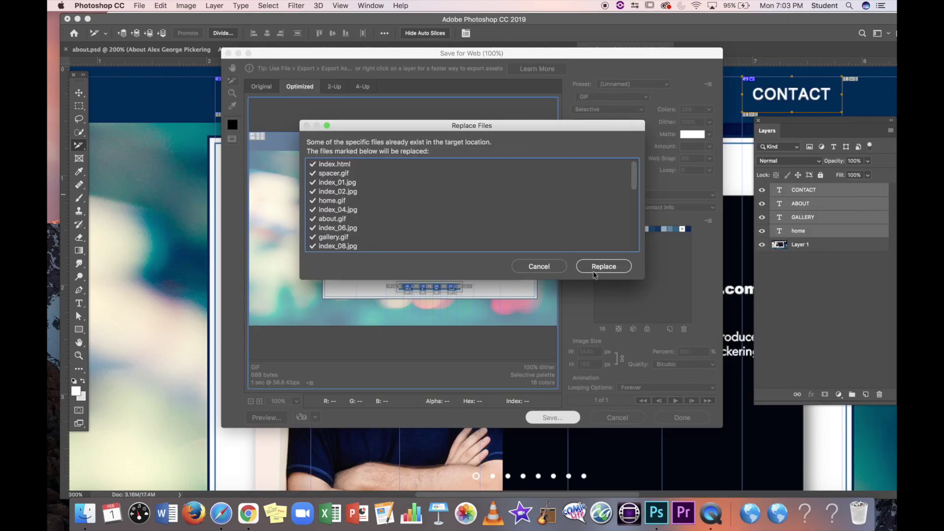
{"action": "left_click", "coordinate": [594, 271]}
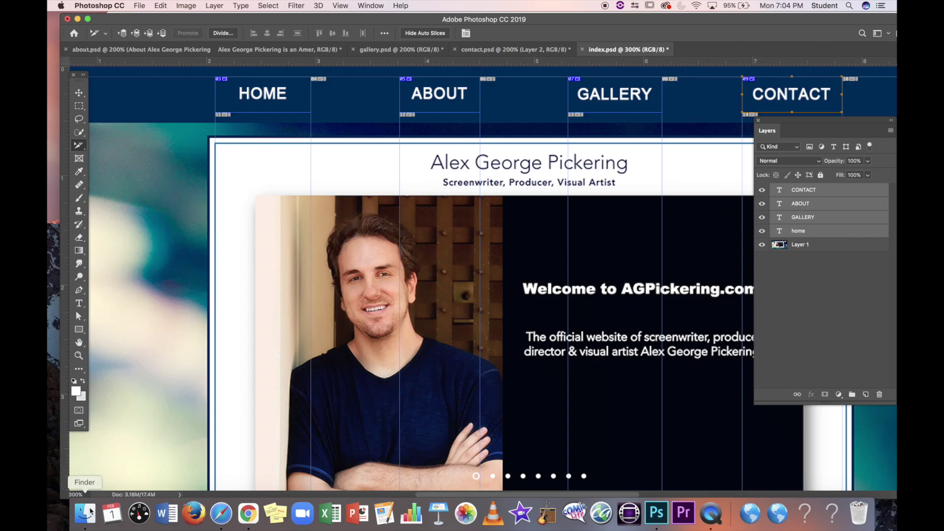
Step: Open index.html in Safari and test the CONTACT page's Twitter and email links
{"action": "left_click", "coordinate": [85, 513]}
{"action": "double_click", "coordinate": [521, 322]}
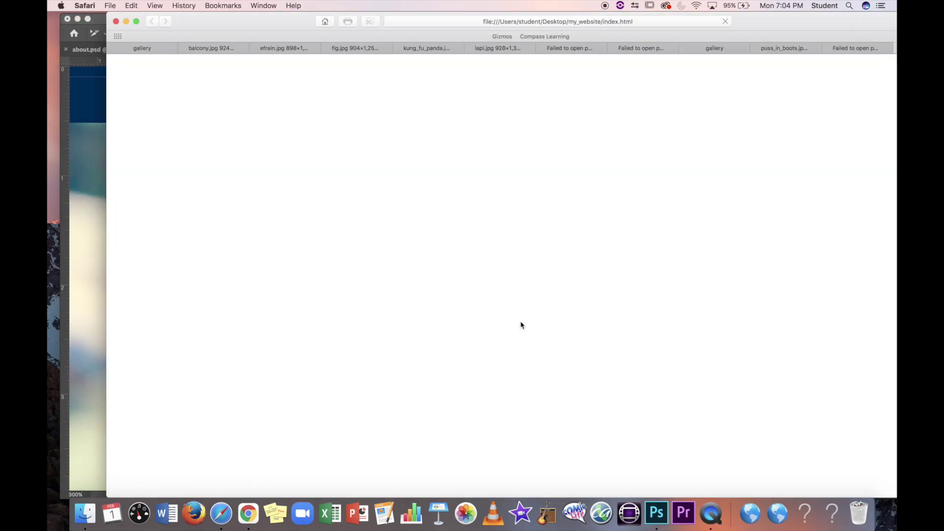
{"action": "left_click", "coordinate": [660, 74]}
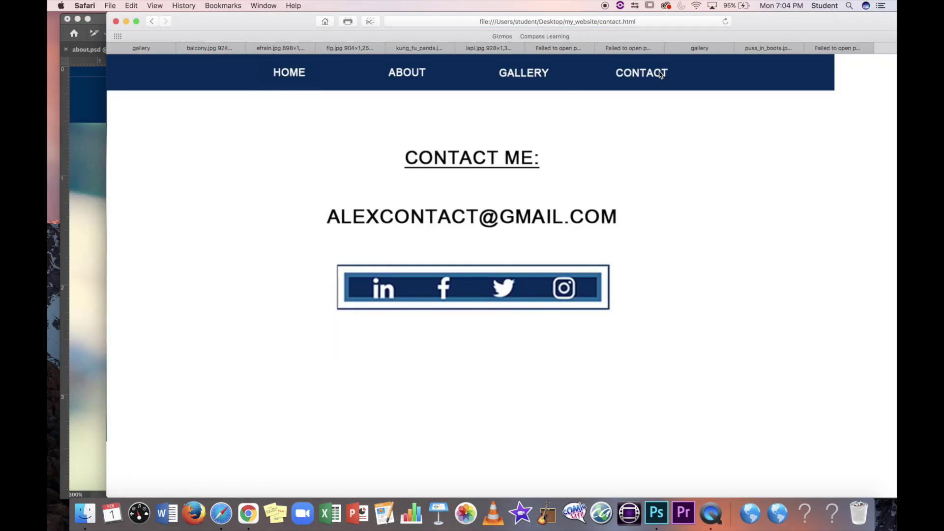
{"action": "left_click", "coordinate": [499, 291]}
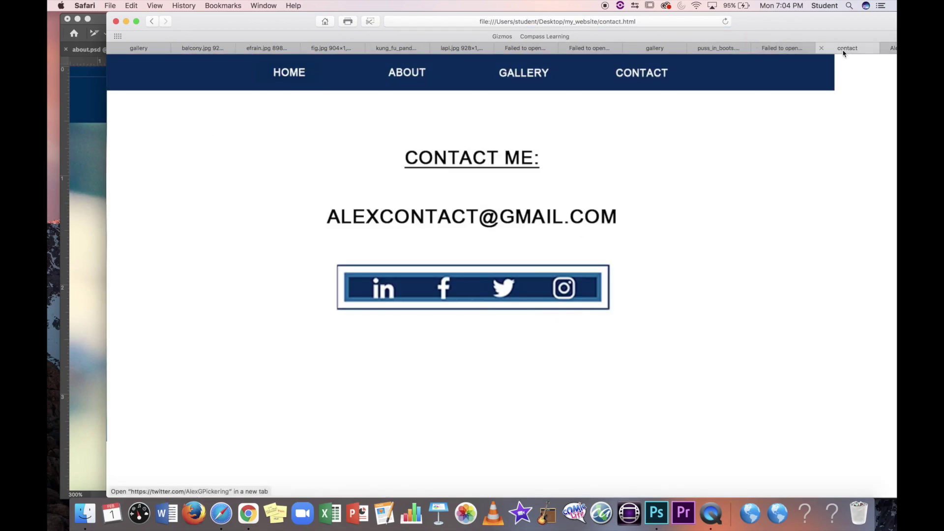
{"action": "left_click", "coordinate": [845, 49]}
{"action": "left_click", "coordinate": [497, 224]}
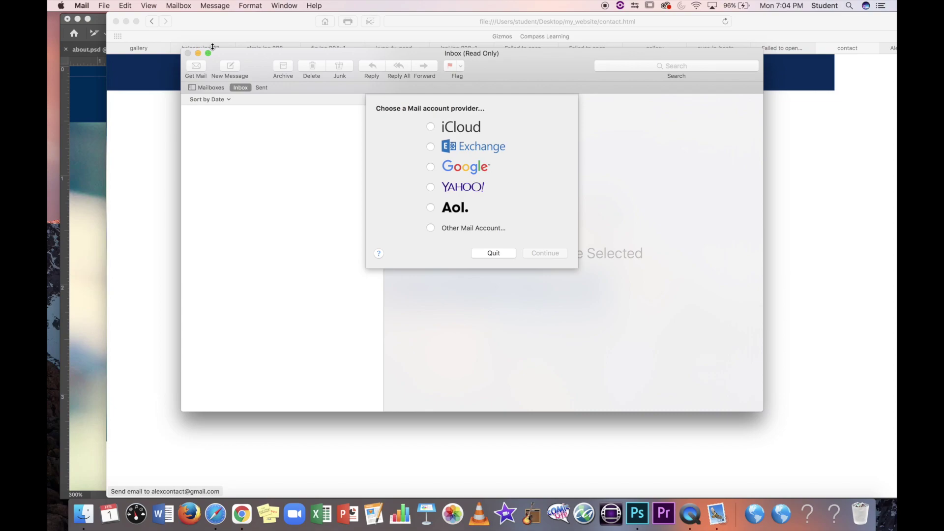
{"action": "left_click", "coordinate": [494, 253]}
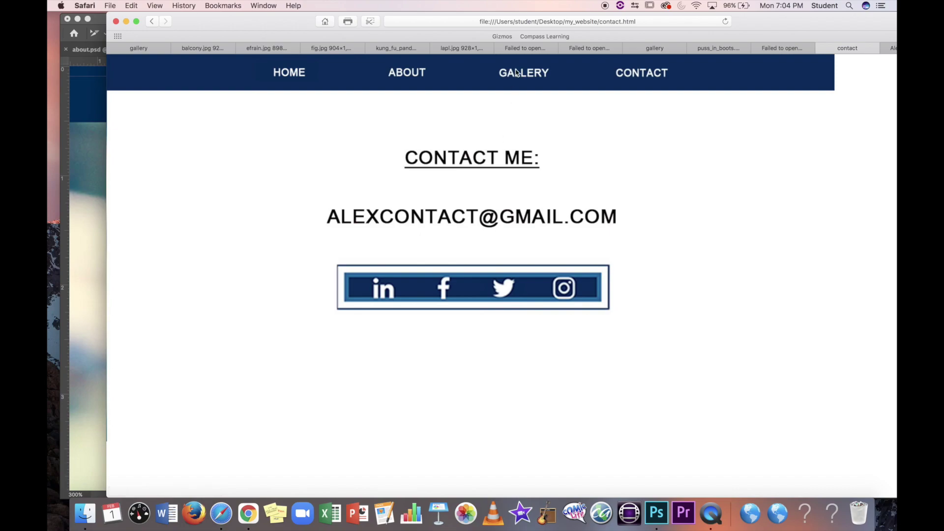
Step: Check the HOME and GALLERY navigation and the Fig poster link, ending on the home page
{"action": "left_click", "coordinate": [300, 76]}
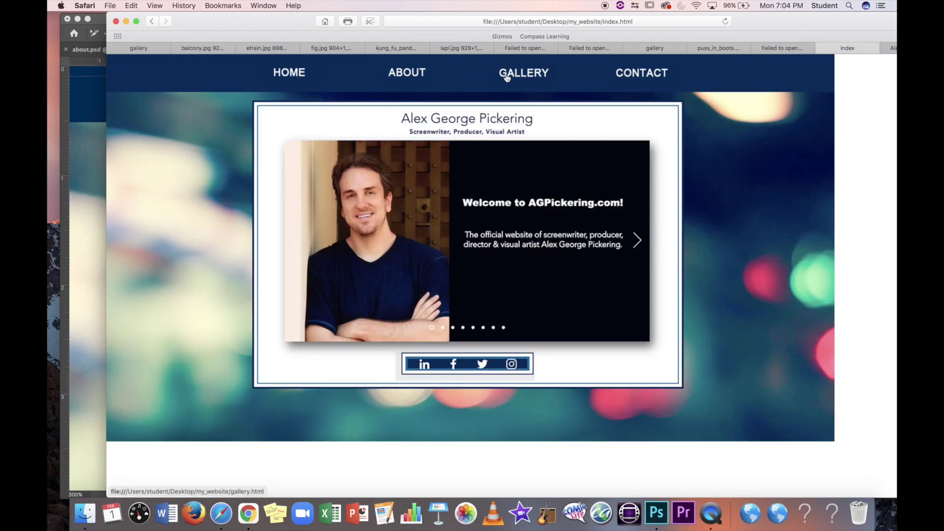
{"action": "left_click", "coordinate": [510, 76]}
{"action": "left_click", "coordinate": [592, 182]}
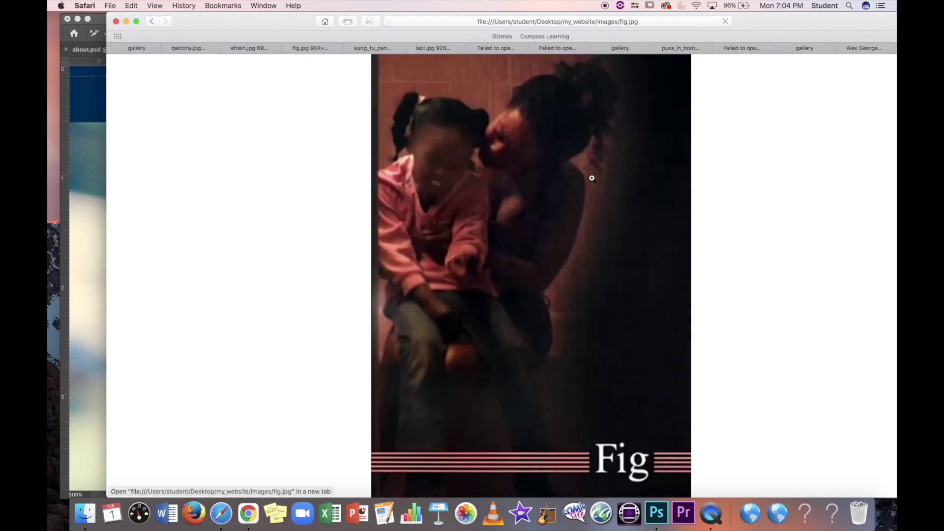
{"action": "left_click", "coordinate": [791, 48]}
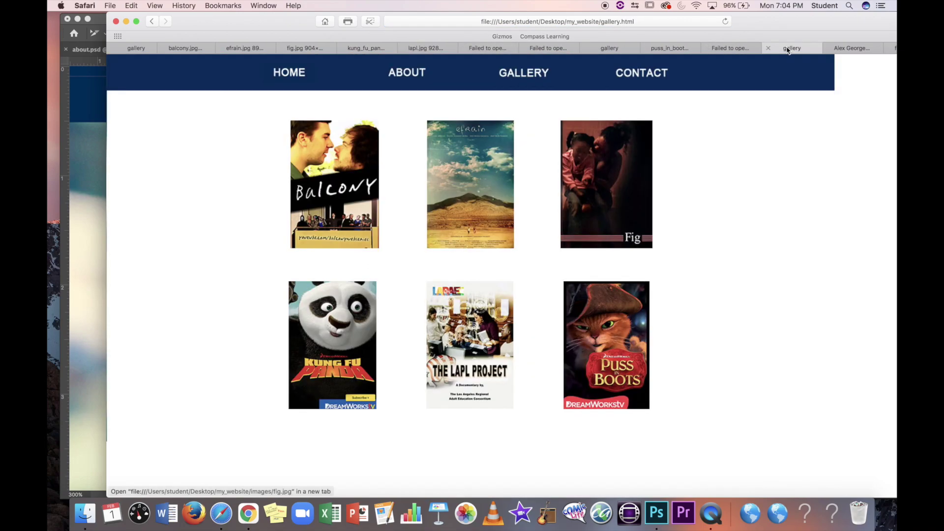
{"action": "left_click", "coordinate": [295, 72]}
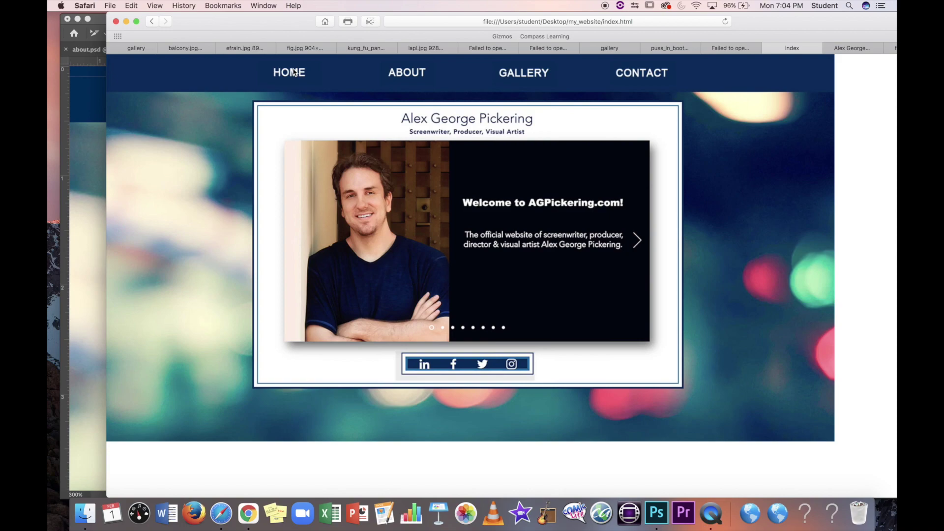
Step: Back in Photoshop, zoom out to 200% and bring gallery.psd to the front
{"action": "left_click", "coordinate": [659, 513]}
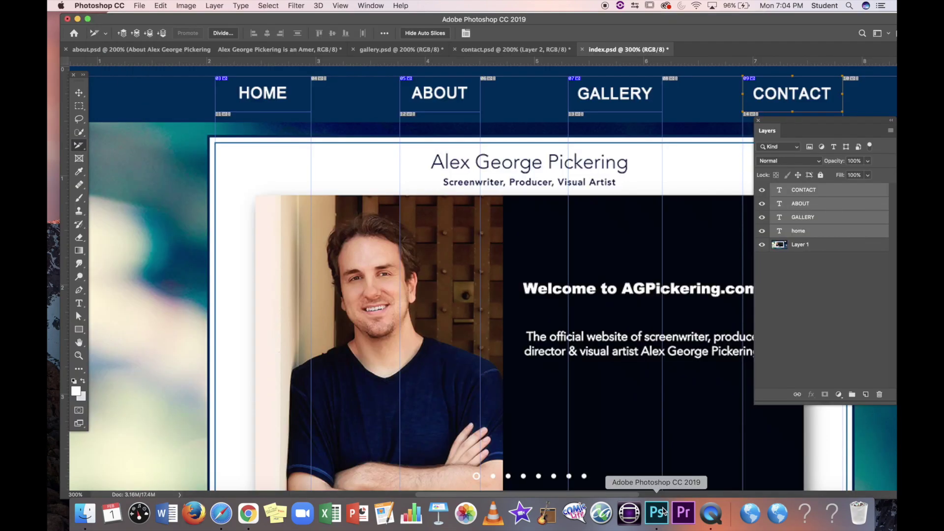
{"action": "key", "text": "super+minus"}
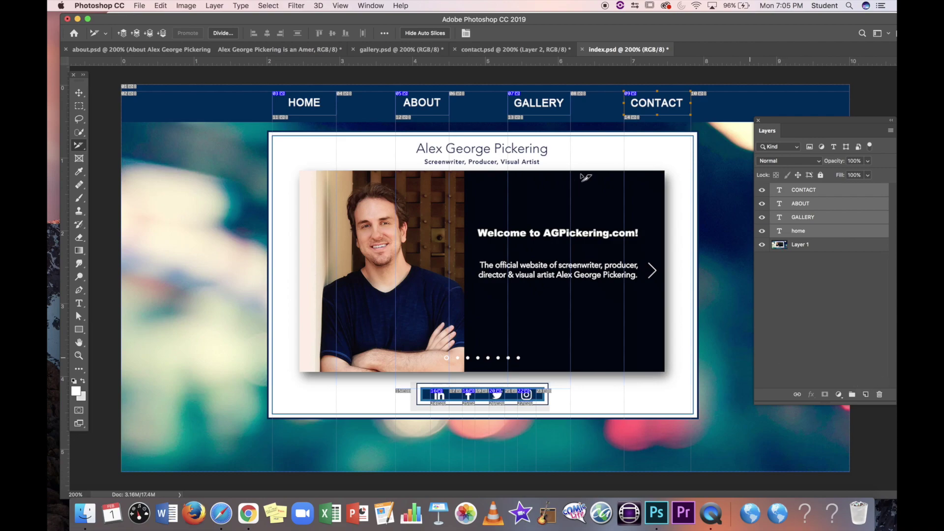
{"action": "left_click", "coordinate": [402, 50]}
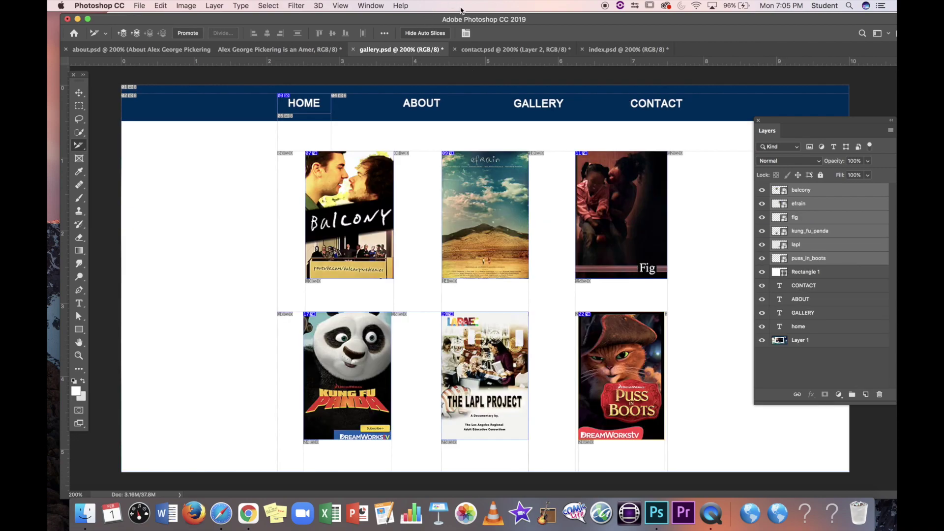
{"action": "left_click_drag", "start_coordinate": [510, 21], "coordinate": [497, 21]}
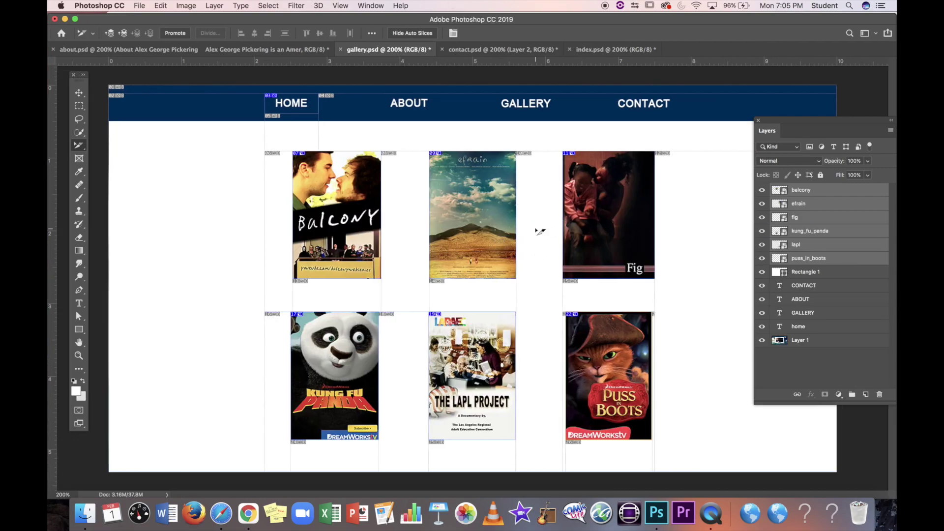
{"action": "left_click", "coordinate": [370, 6]}
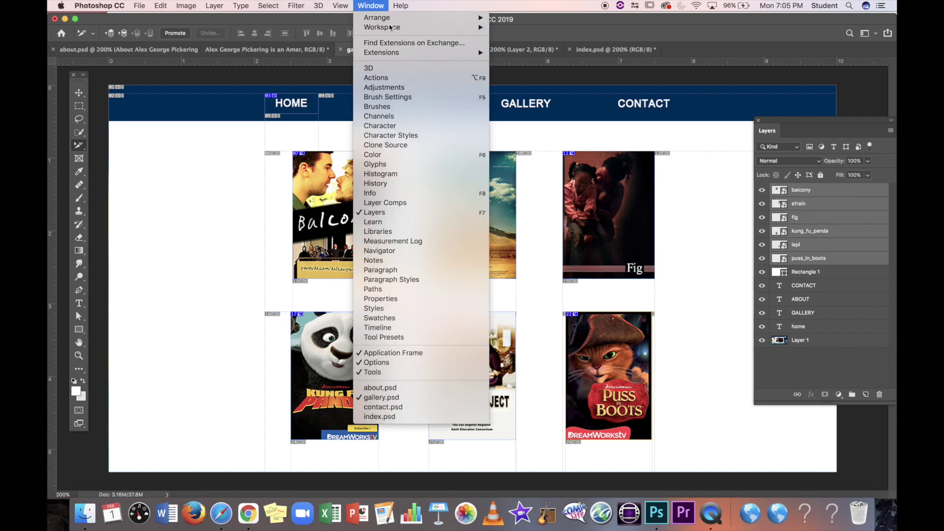
Step: Show the Timeline panel from the Window menu and float it over the gallery canvas
{"action": "mouse_move", "coordinate": [396, 5]}
{"action": "type", "text": "an"}
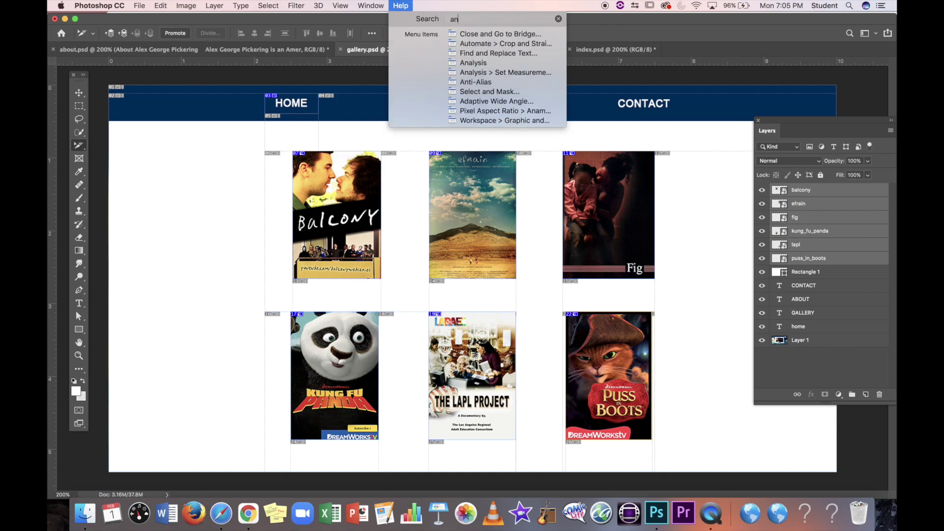
{"action": "type", "text": "imati"}
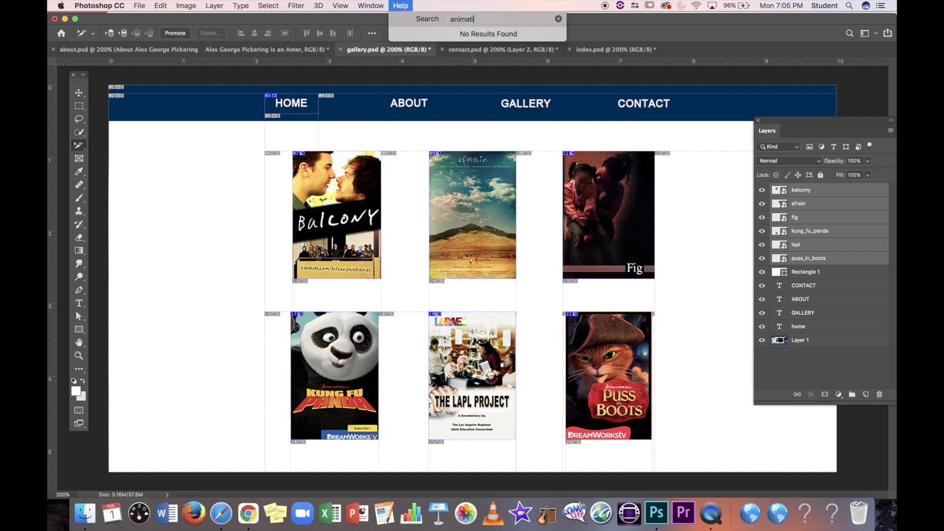
{"action": "type", "text": "on"}
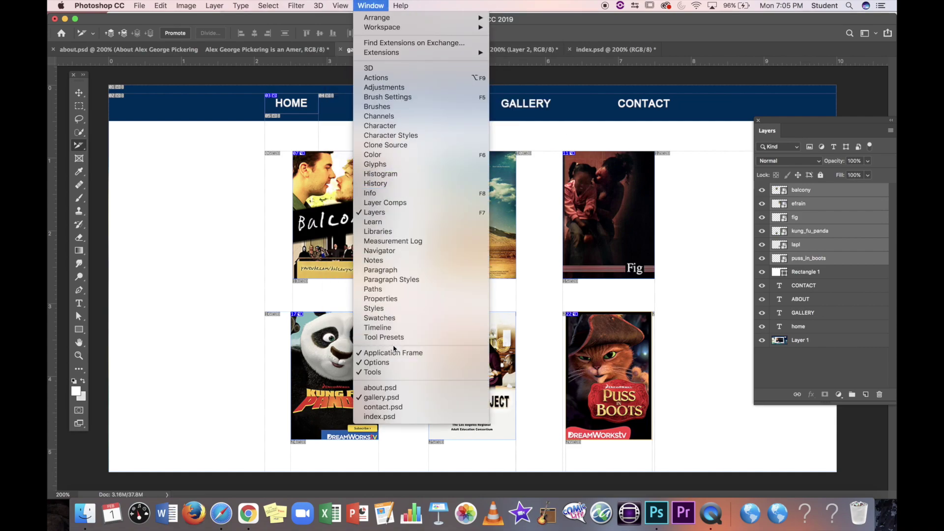
{"action": "left_click", "coordinate": [394, 330]}
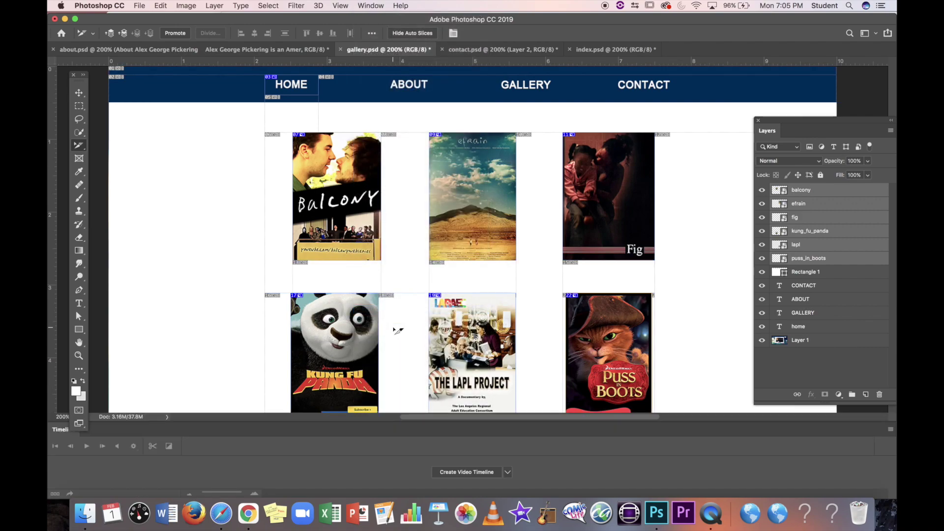
{"action": "left_click", "coordinate": [253, 419]}
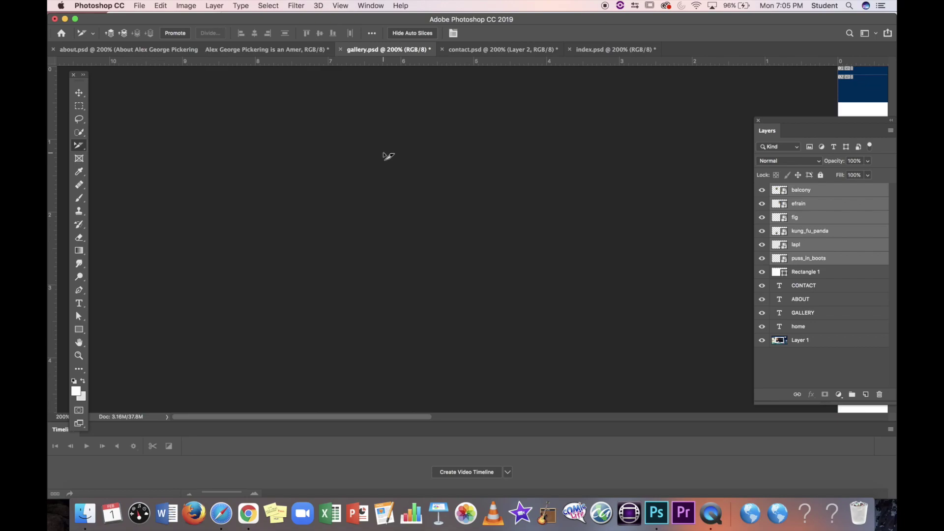
{"action": "scroll", "coordinate": [388, 154], "scroll_direction": "right", "scroll_amount": 10}
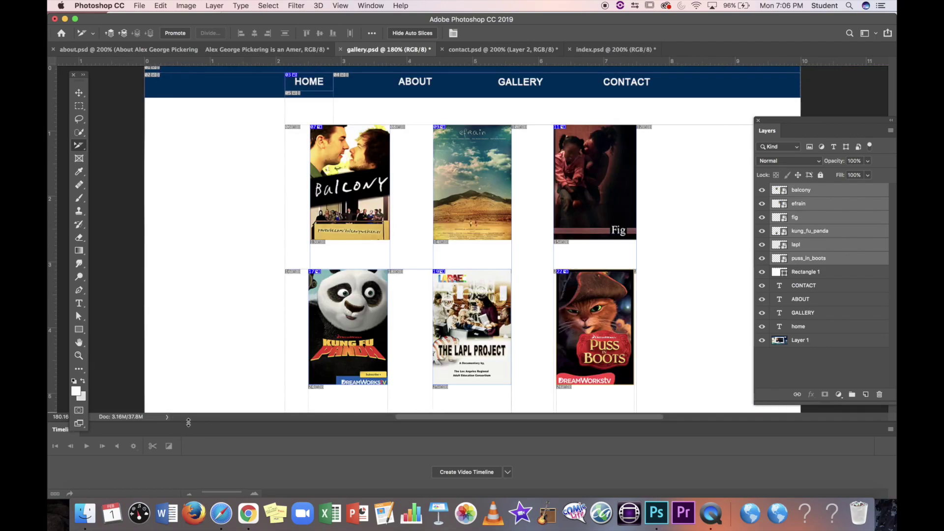
{"action": "left_click_drag", "start_coordinate": [248, 424], "coordinate": [236, 211]}
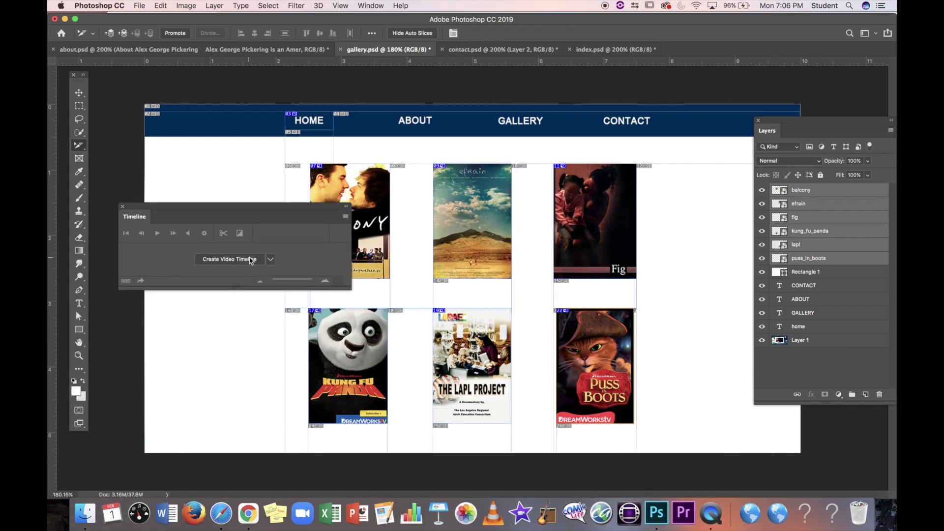
Step: Create a frame animation and set the six poster layers to 0% opacity in frame 1
{"action": "left_click", "coordinate": [270, 259]}
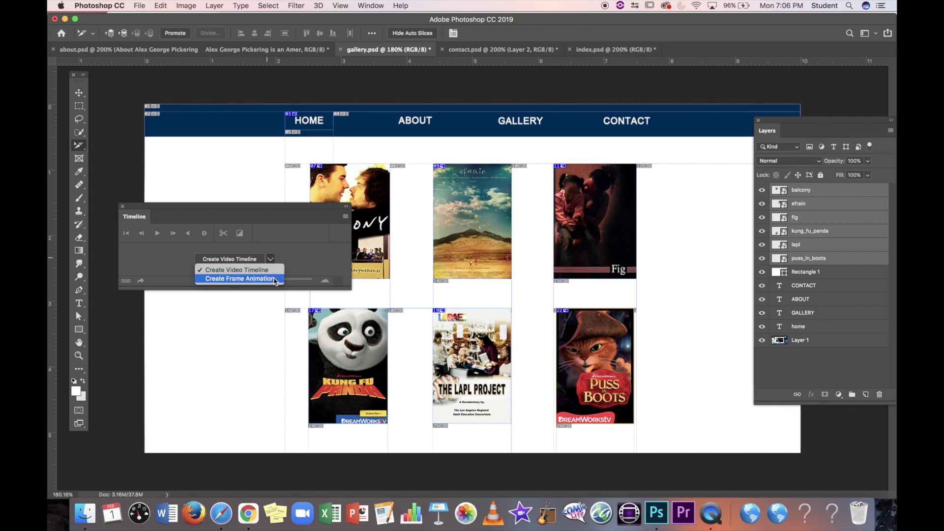
{"action": "left_click", "coordinate": [274, 279]}
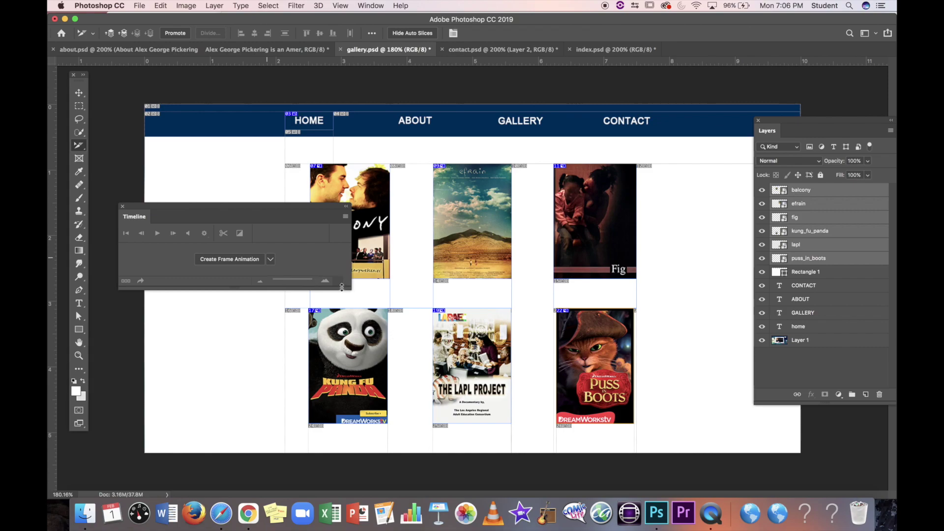
{"action": "left_click_drag", "start_coordinate": [350, 289], "coordinate": [478, 374]}
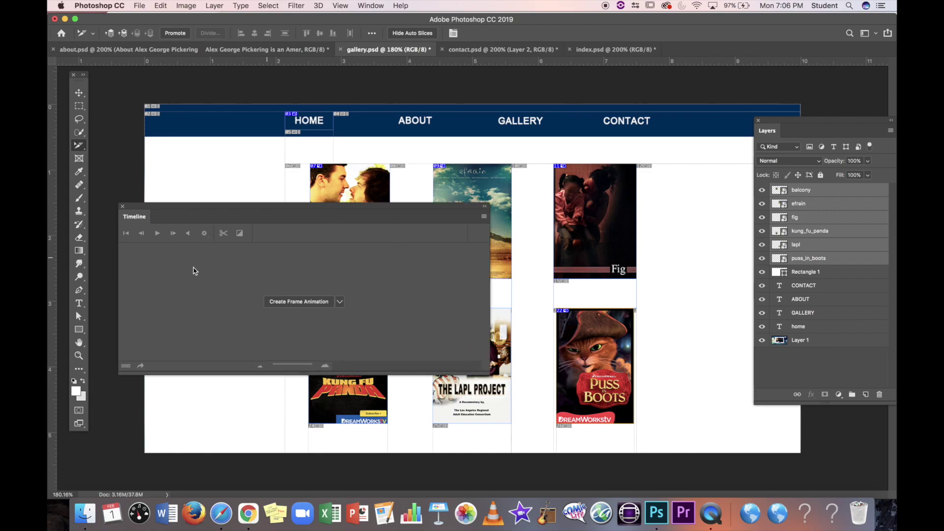
{"action": "left_click", "coordinate": [316, 302]}
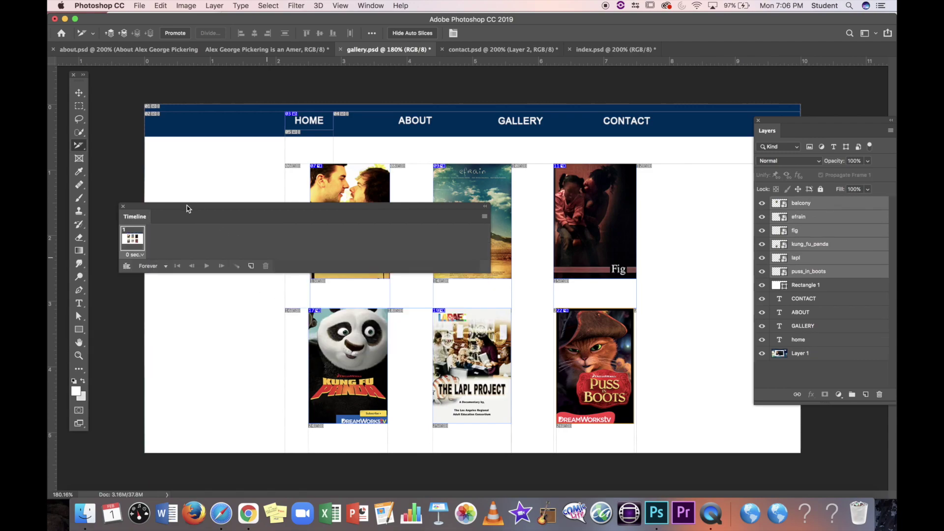
{"action": "left_click_drag", "start_coordinate": [185, 207], "coordinate": [288, 369]}
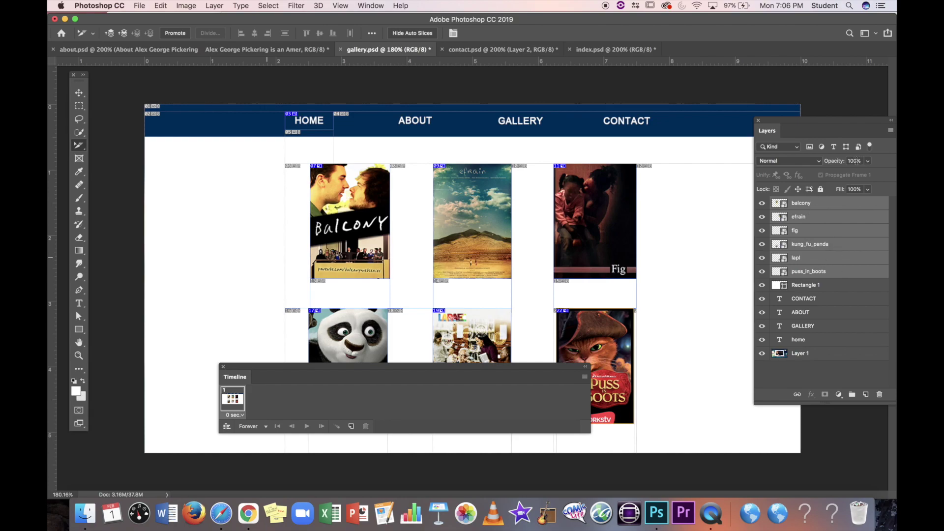
{"action": "left_click", "coordinate": [868, 162]}
{"action": "left_click_drag", "start_coordinate": [865, 173], "coordinate": [814, 180]}
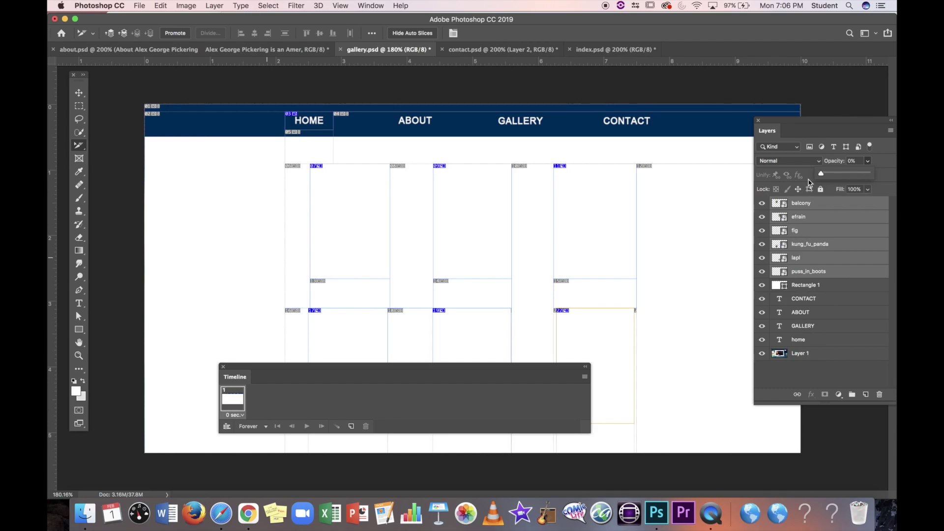
Step: Duplicate the frame and set the posters to 100% opacity in frame 2
{"action": "left_click", "coordinate": [265, 405]}
{"action": "left_click", "coordinate": [352, 427]}
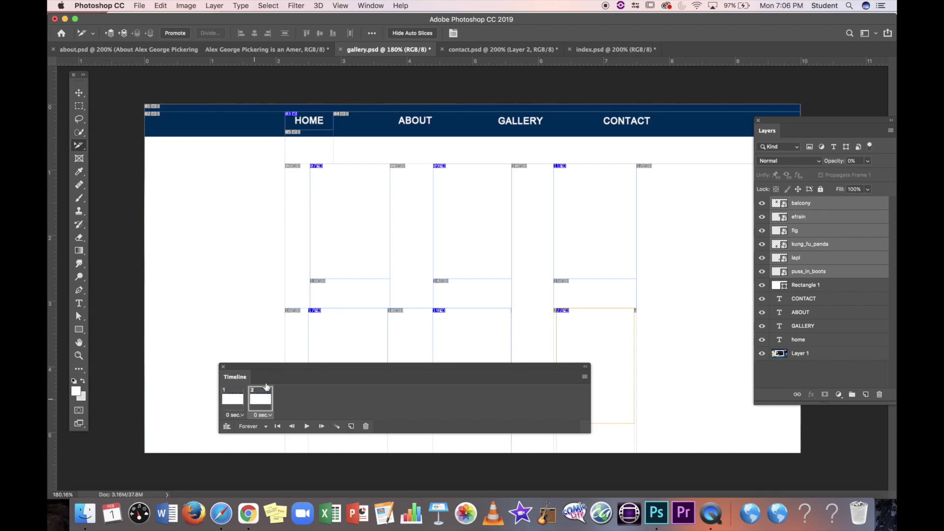
{"action": "left_click", "coordinate": [868, 161]}
{"action": "left_click_drag", "start_coordinate": [843, 173], "coordinate": [889, 173]}
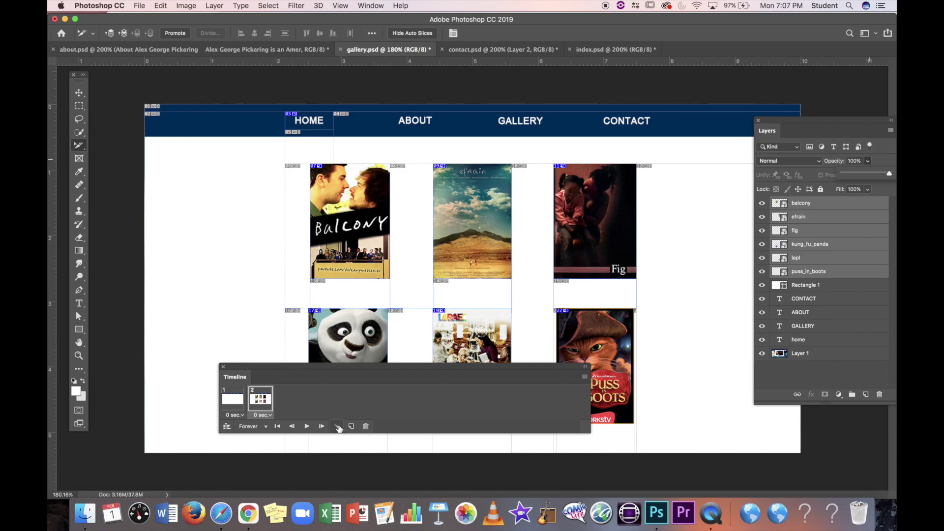
{"action": "left_click", "coordinate": [241, 402], "text": "shift"}
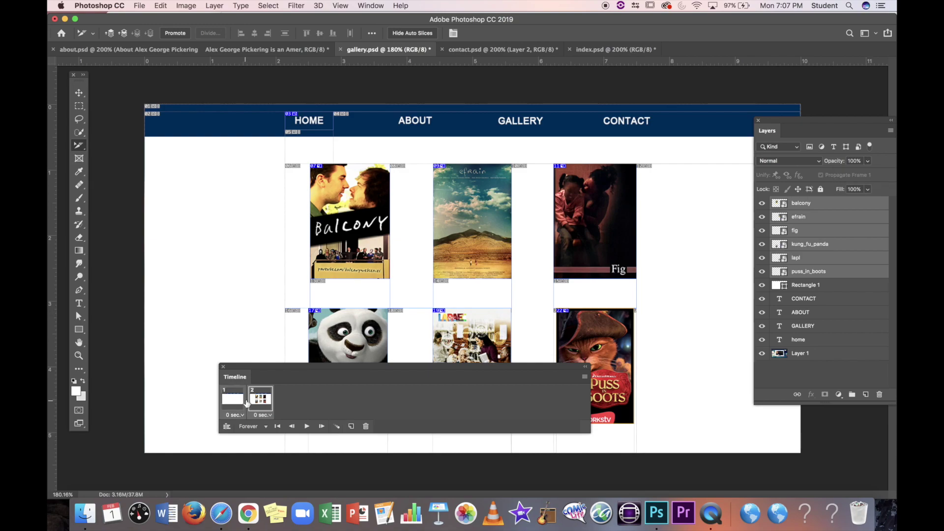
{"action": "right_click", "coordinate": [247, 404]}
{"action": "left_click", "coordinate": [323, 403]}
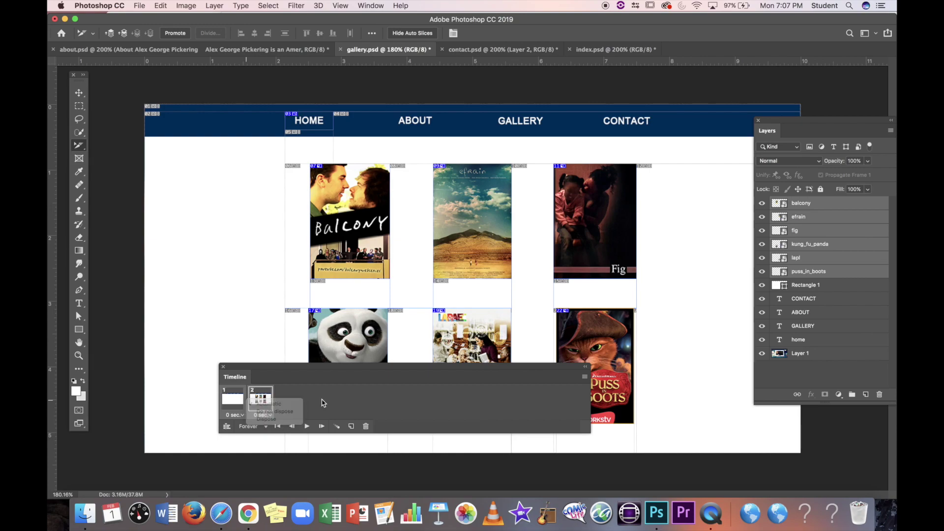
Step: Tween 10 frames with the previous frame, creating a 12-frame fade from 0% to 100%
{"action": "left_click", "coordinate": [338, 427]}
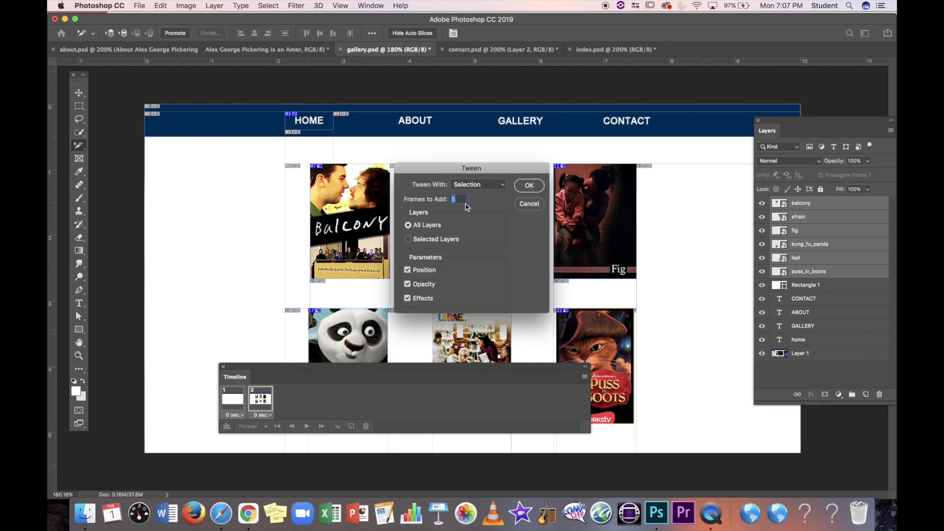
{"action": "type", "text": "10"}
{"action": "left_click", "coordinate": [478, 184]}
{"action": "left_click", "coordinate": [529, 185]}
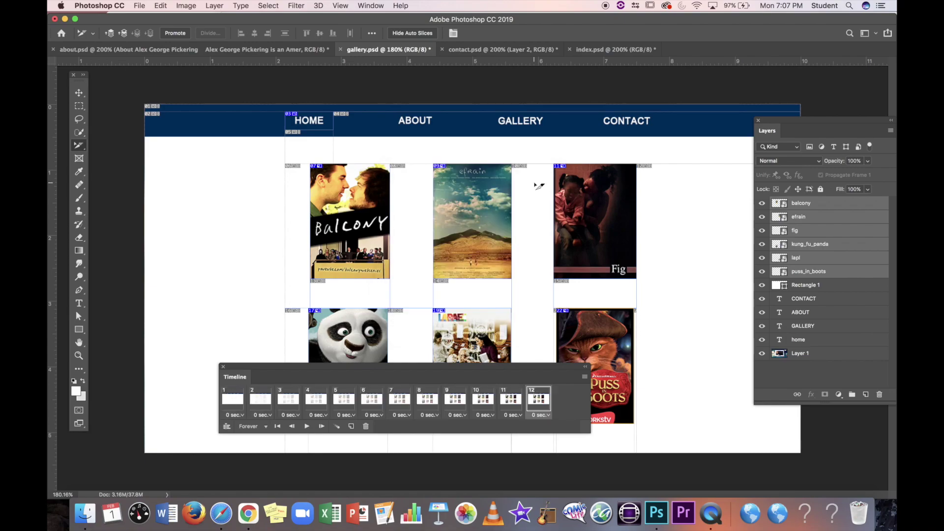
Step: Step through frames 1 to 12 to preview the fade, then move the timeline below the posters
{"action": "left_click", "coordinate": [233, 401]}
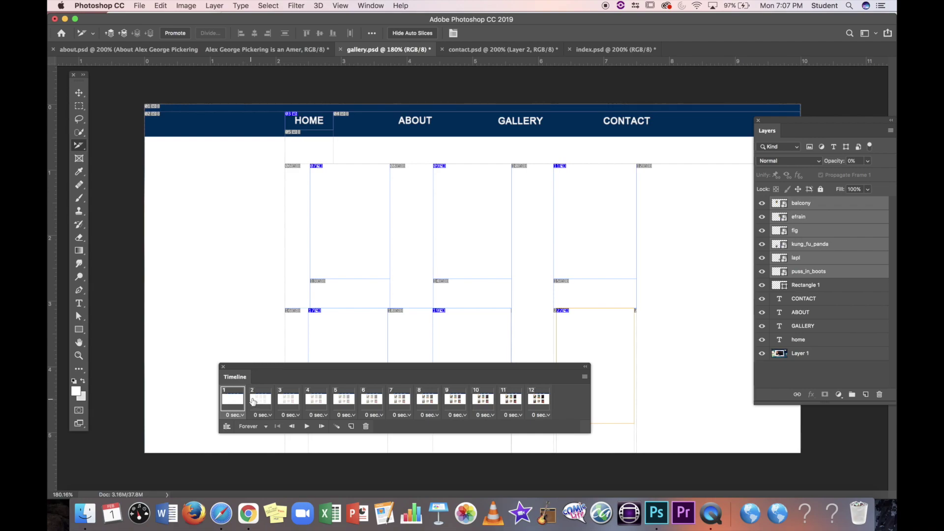
{"action": "left_click", "coordinate": [254, 400]}
{"action": "left_click", "coordinate": [283, 401]}
{"action": "left_click", "coordinate": [313, 400]}
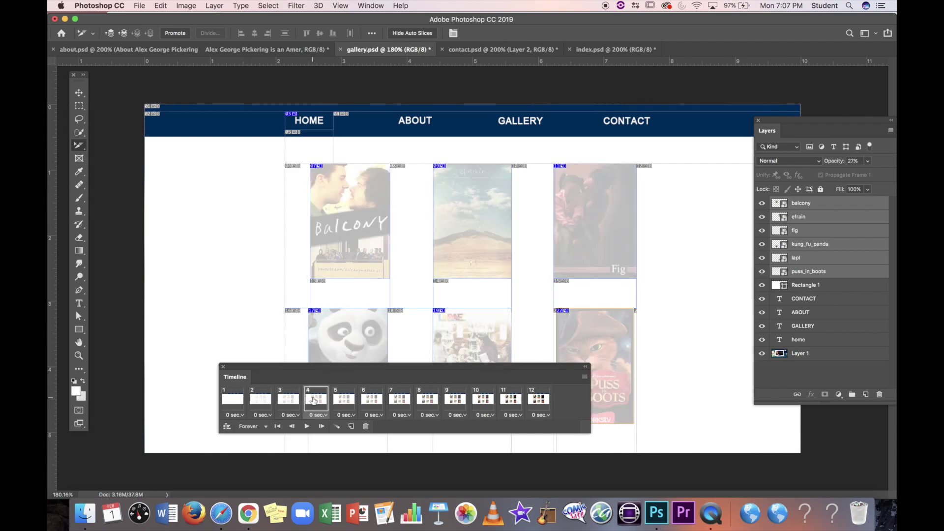
{"action": "left_click", "coordinate": [344, 400]}
{"action": "left_click", "coordinate": [375, 399]}
{"action": "left_click", "coordinate": [406, 399]}
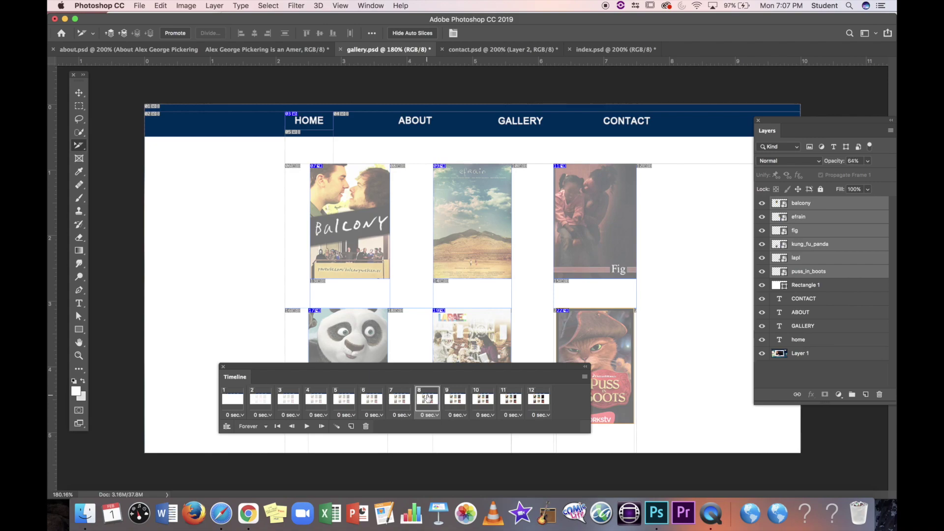
{"action": "left_click", "coordinate": [427, 399]}
{"action": "left_click", "coordinate": [455, 399]}
{"action": "left_click", "coordinate": [483, 400]}
{"action": "left_click", "coordinate": [511, 399]}
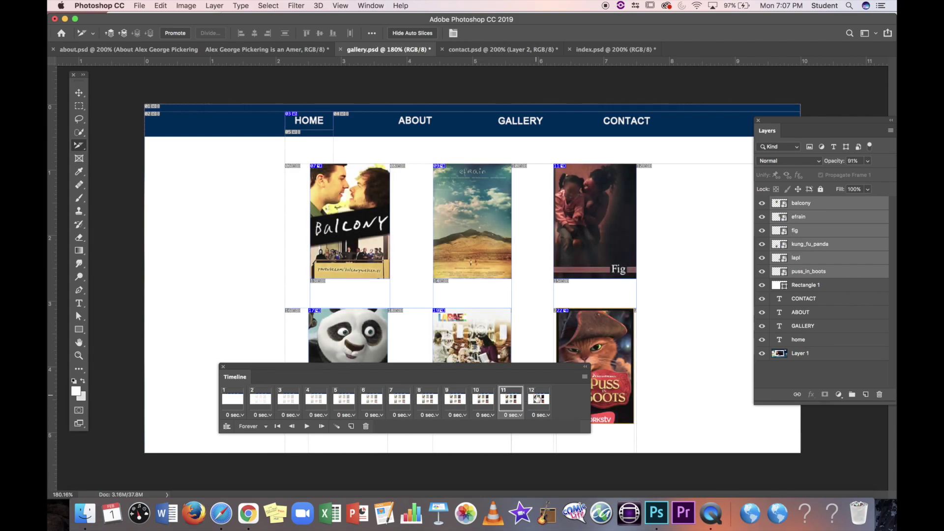
{"action": "left_click", "coordinate": [538, 399]}
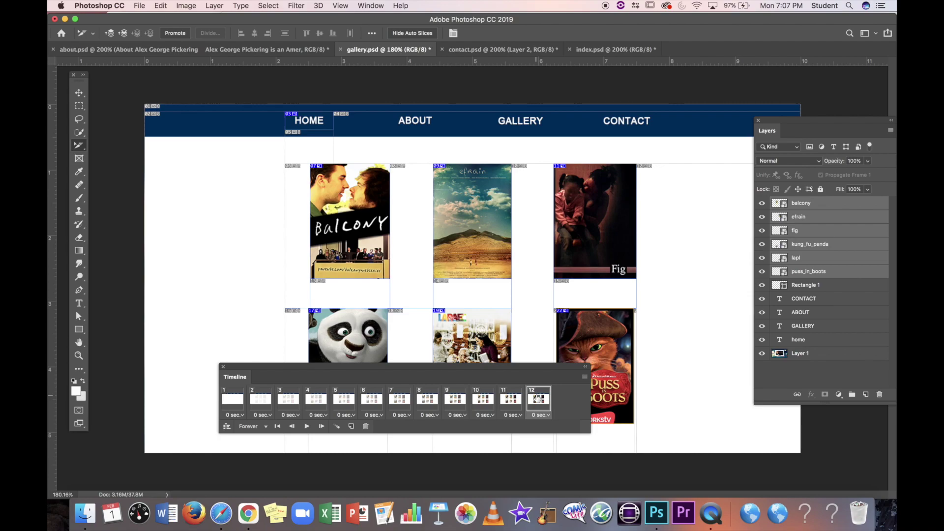
{"action": "left_click_drag", "start_coordinate": [521, 368], "coordinate": [466, 427]}
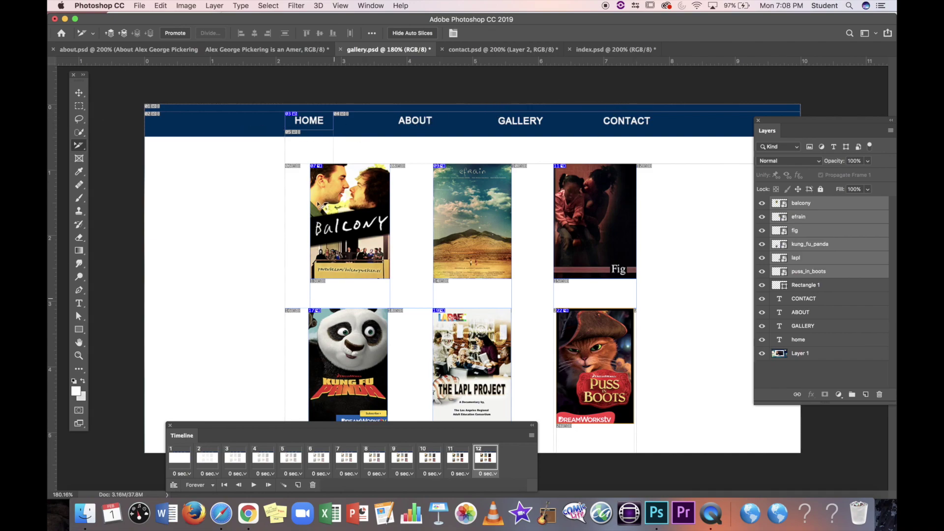
{"action": "left_click", "coordinate": [140, 5]}
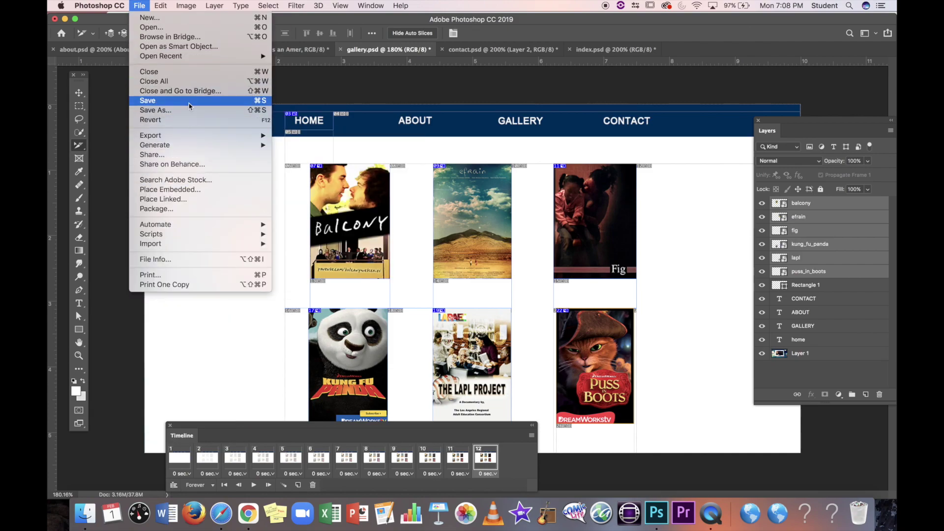
Step: Export the animated gallery via Save for Web (Legacy) as gallery.html, replacing existing files, then show my_website in Finder
{"action": "mouse_move", "coordinate": [194, 137]}
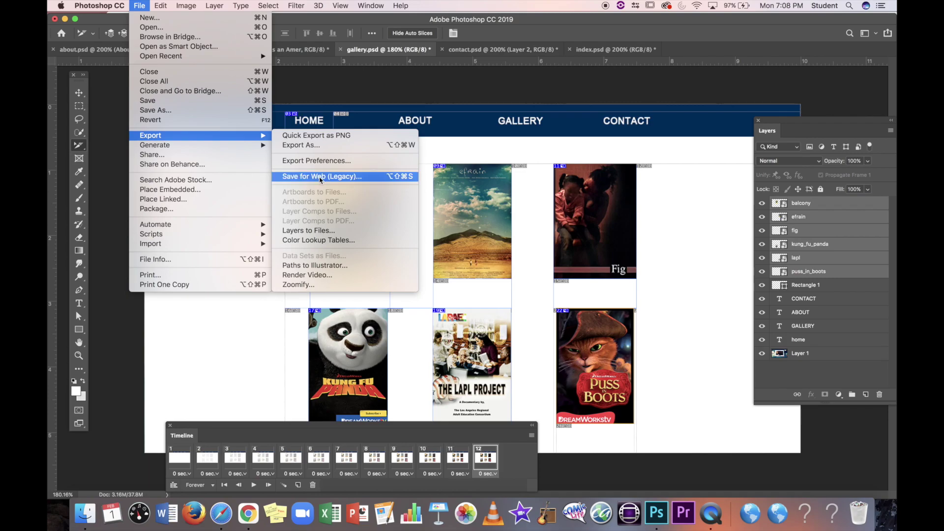
{"action": "left_click", "coordinate": [321, 177]}
{"action": "left_click", "coordinate": [571, 422]}
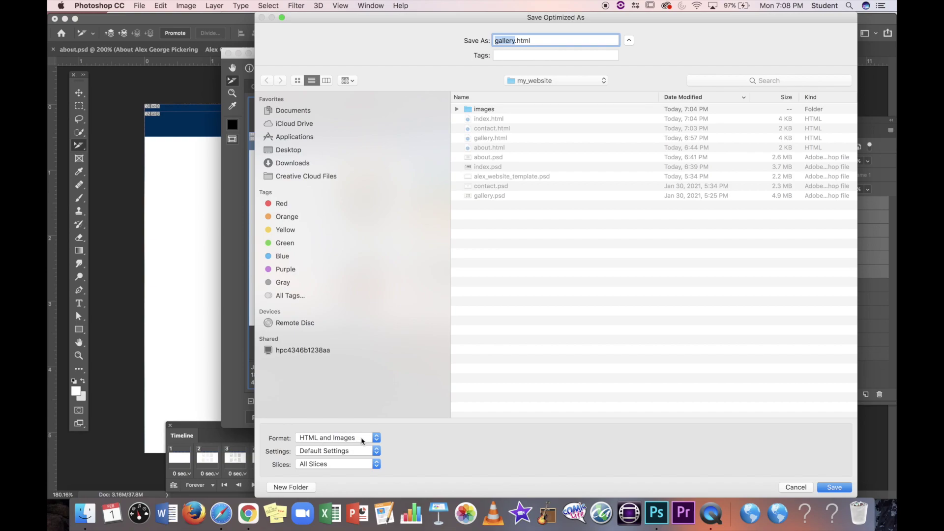
{"action": "left_click", "coordinate": [839, 488]}
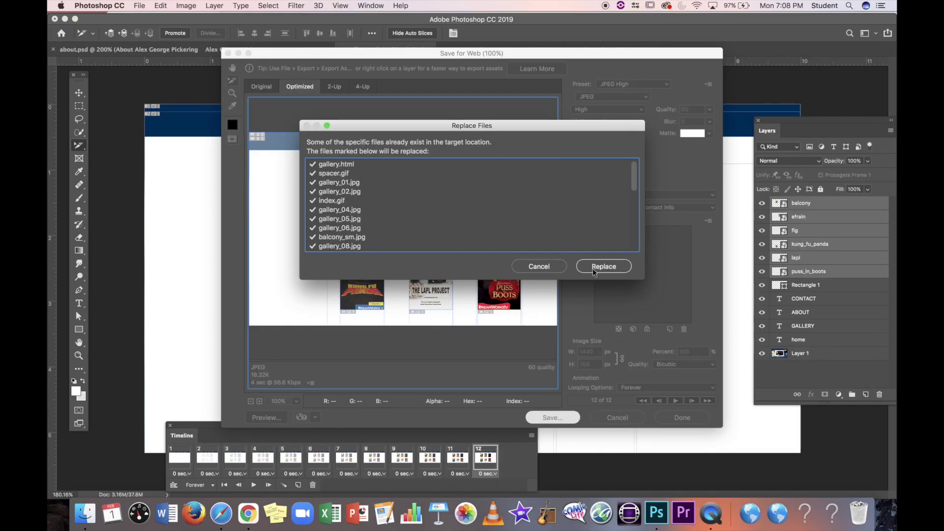
{"action": "left_click", "coordinate": [593, 268]}
{"action": "left_click", "coordinate": [85, 513]}
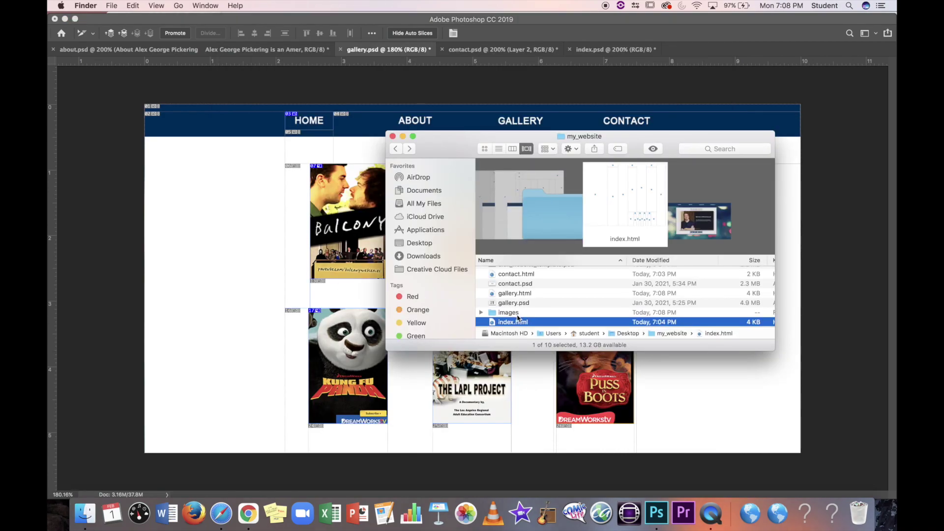
Step: View the gallery page in Safari, reloading several times to watch the posters fade in, then return to Photoshop
{"action": "double_click", "coordinate": [507, 323]}
{"action": "left_click", "coordinate": [523, 74]}
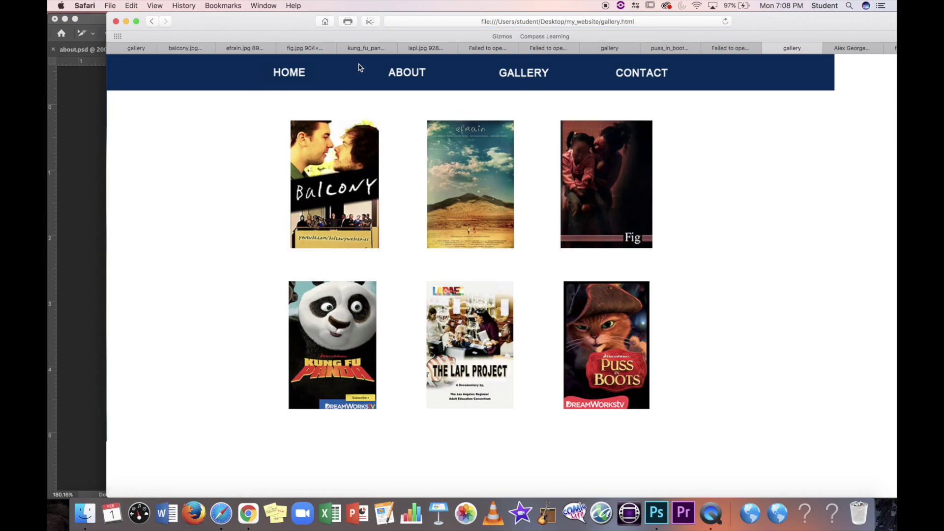
{"action": "left_click", "coordinate": [726, 21]}
{"action": "left_click", "coordinate": [726, 22]}
{"action": "left_click", "coordinate": [721, 22]}
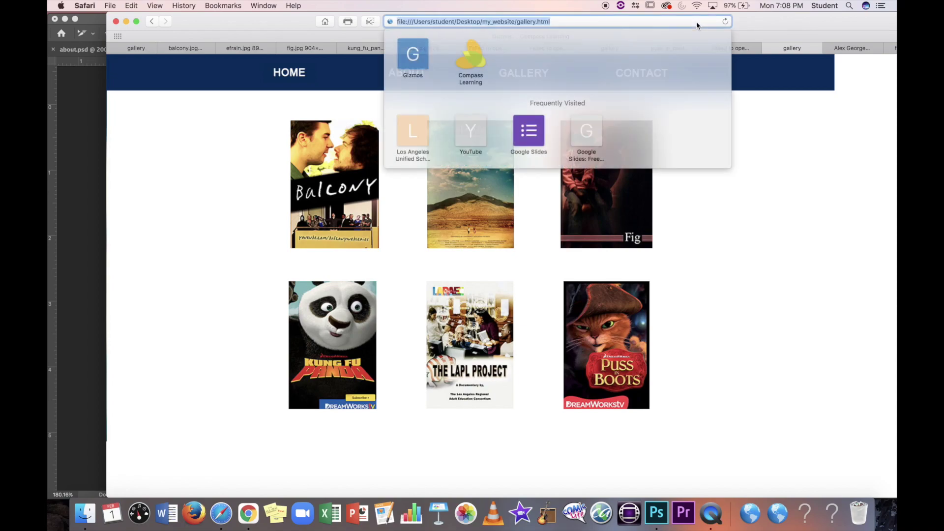
{"action": "left_click", "coordinate": [722, 22]}
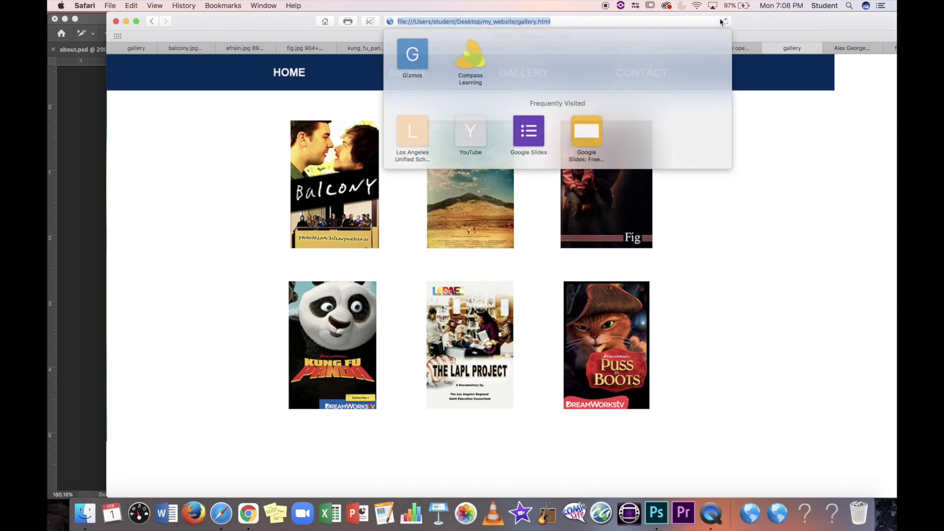
{"action": "key", "text": "super+Tab"}
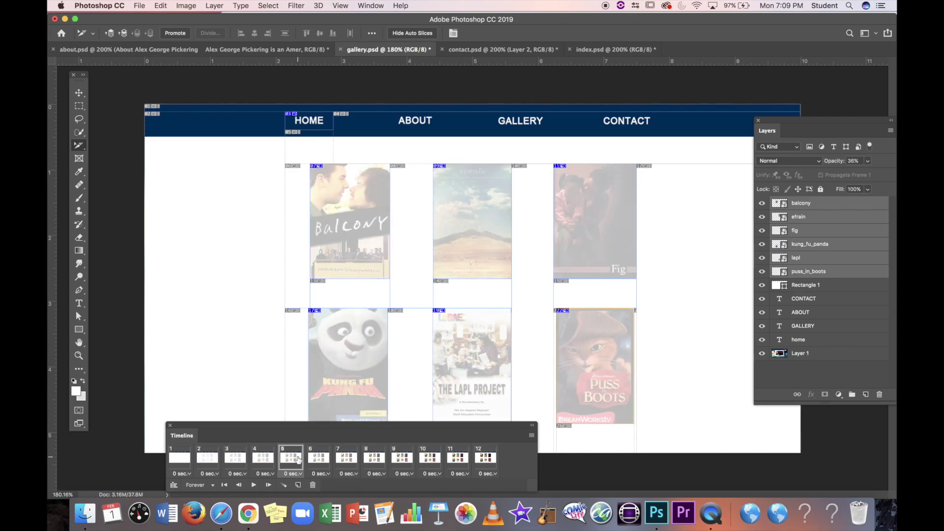
Step: Select the first animation frame and open the Save for Web export window
{"action": "left_click", "coordinate": [179, 458]}
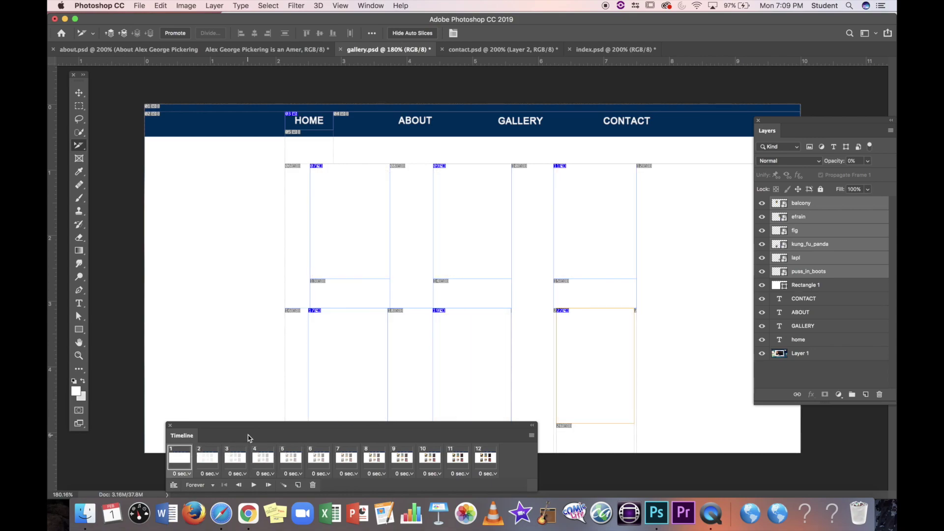
{"action": "left_click", "coordinate": [140, 6]}
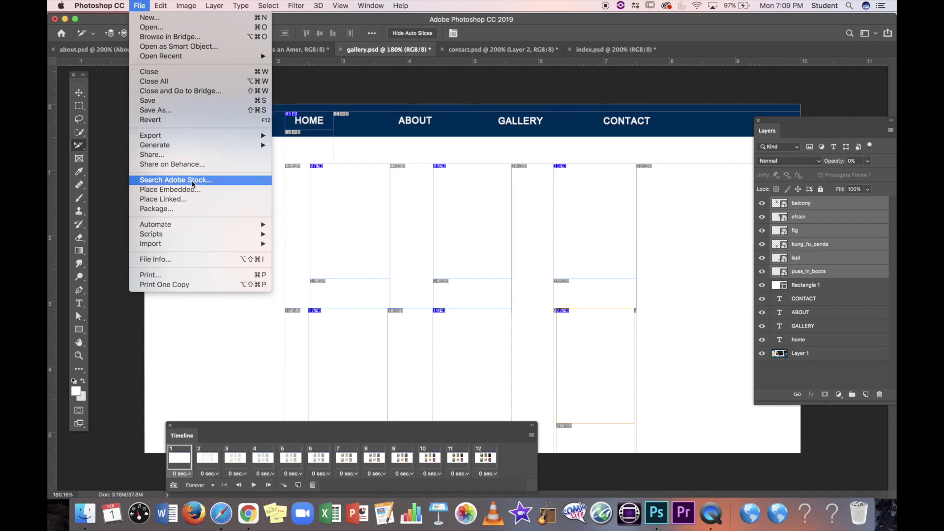
{"action": "mouse_move", "coordinate": [198, 136]}
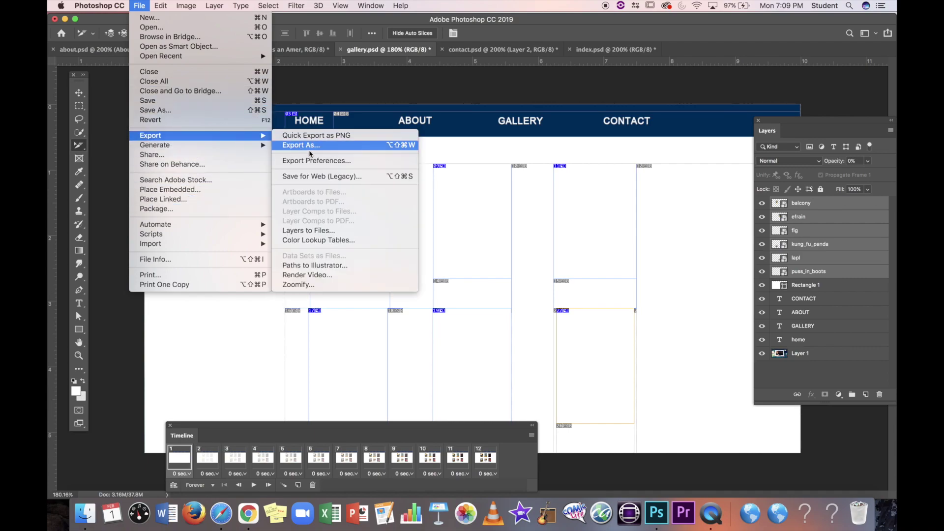
{"action": "left_click", "coordinate": [321, 176]}
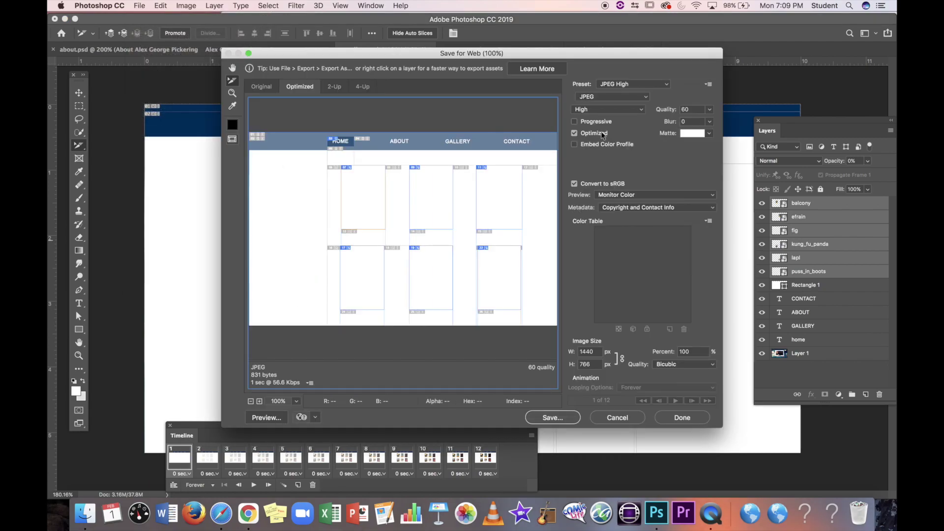
Step: Set the Save for Web export format to GIF with 256 colours
{"action": "left_click", "coordinate": [645, 97]}
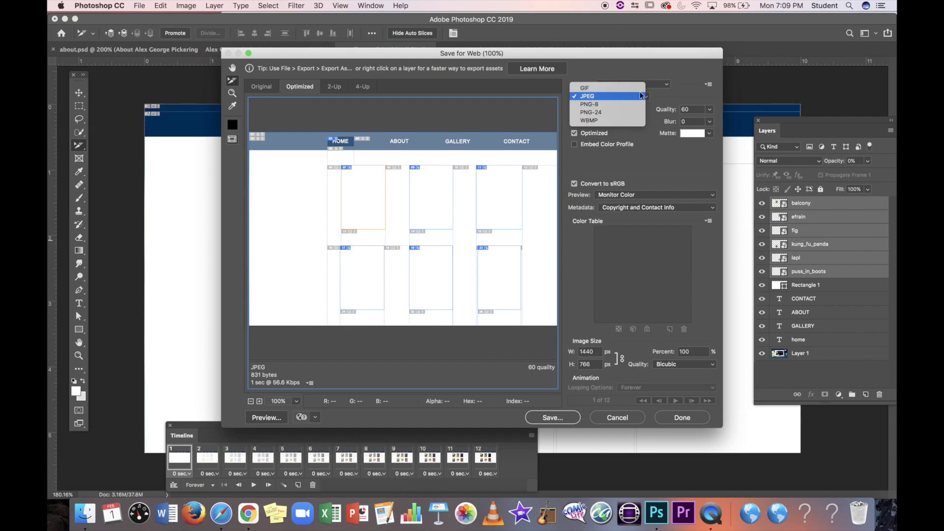
{"action": "left_click", "coordinate": [638, 90]}
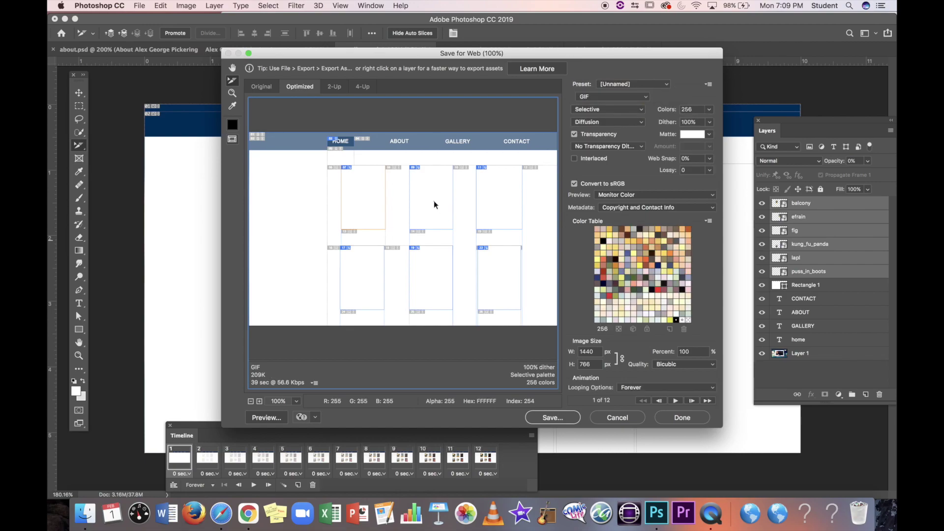
{"action": "key", "text": "super+z"}
{"action": "left_click", "coordinate": [615, 109]}
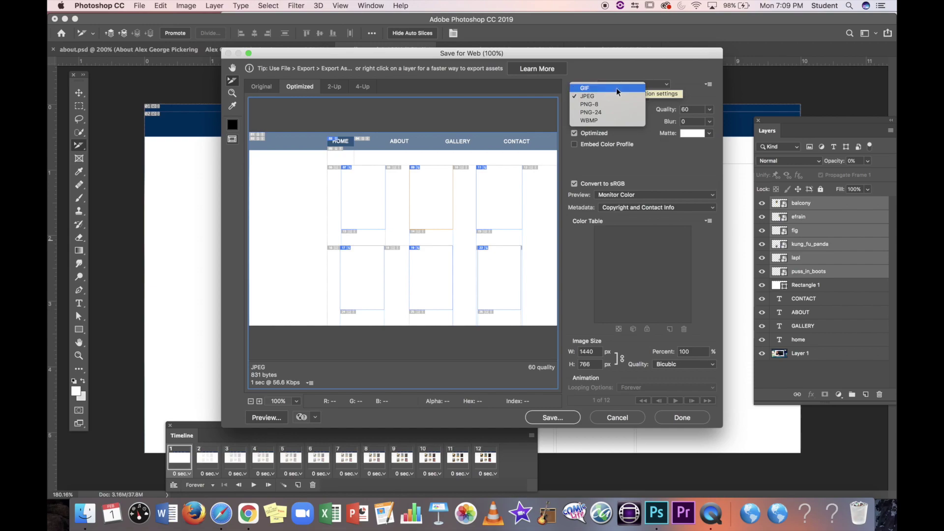
{"action": "left_click", "coordinate": [615, 88]}
{"action": "left_click", "coordinate": [623, 97]}
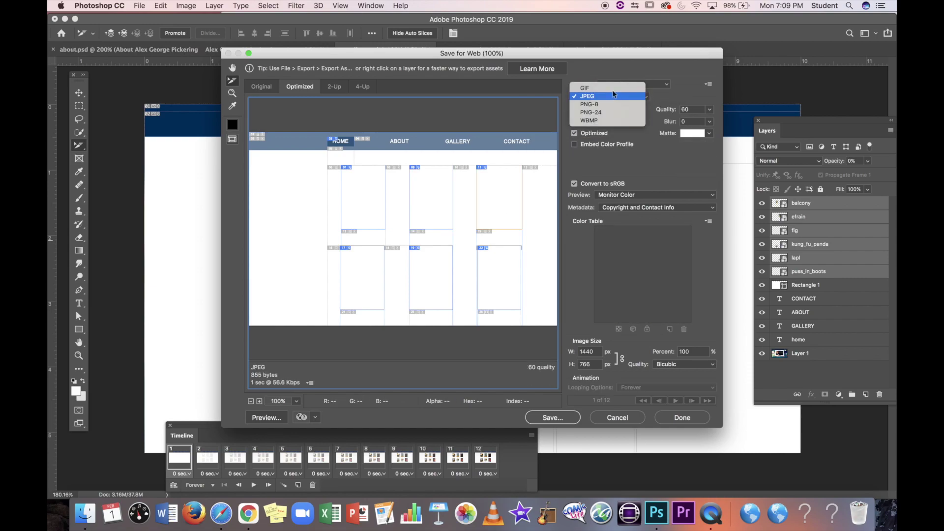
{"action": "left_click", "coordinate": [612, 89]}
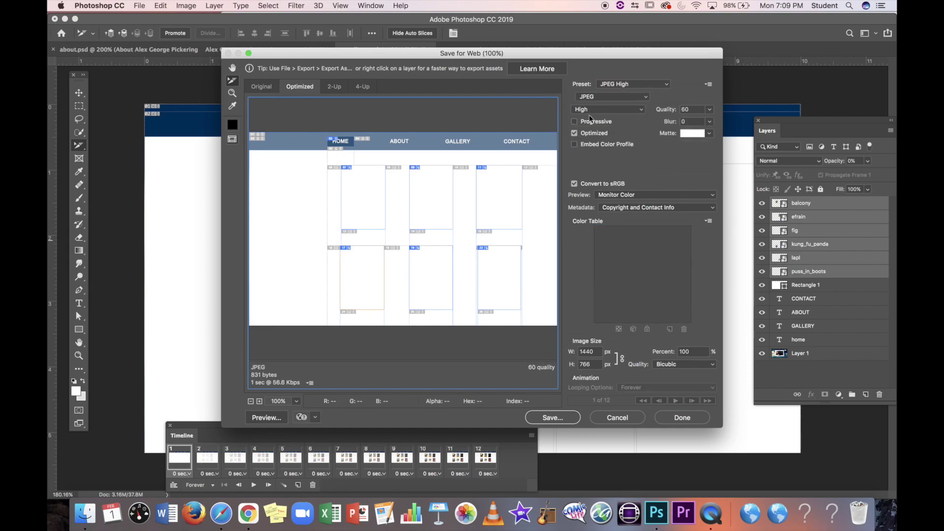
{"action": "left_click", "coordinate": [612, 95]}
{"action": "left_click", "coordinate": [628, 85]}
{"action": "left_click", "coordinate": [623, 97]}
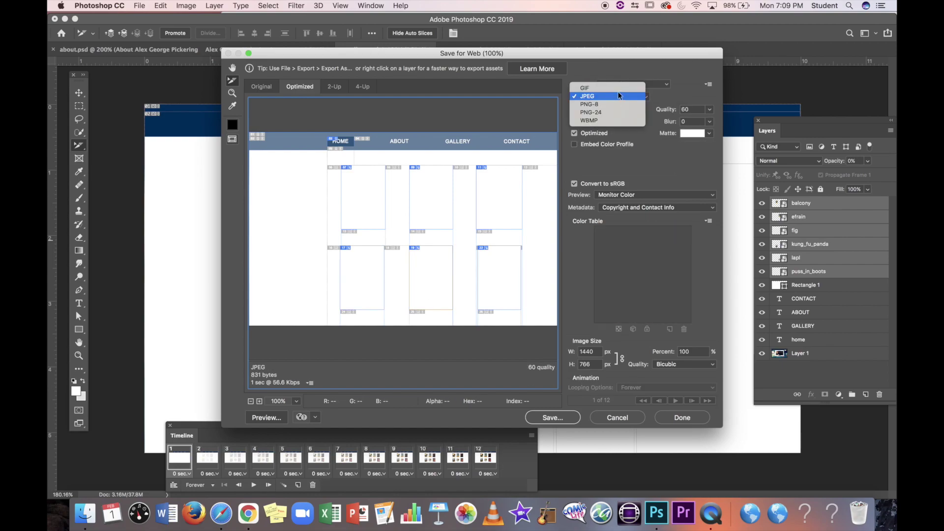
{"action": "left_click", "coordinate": [617, 88]}
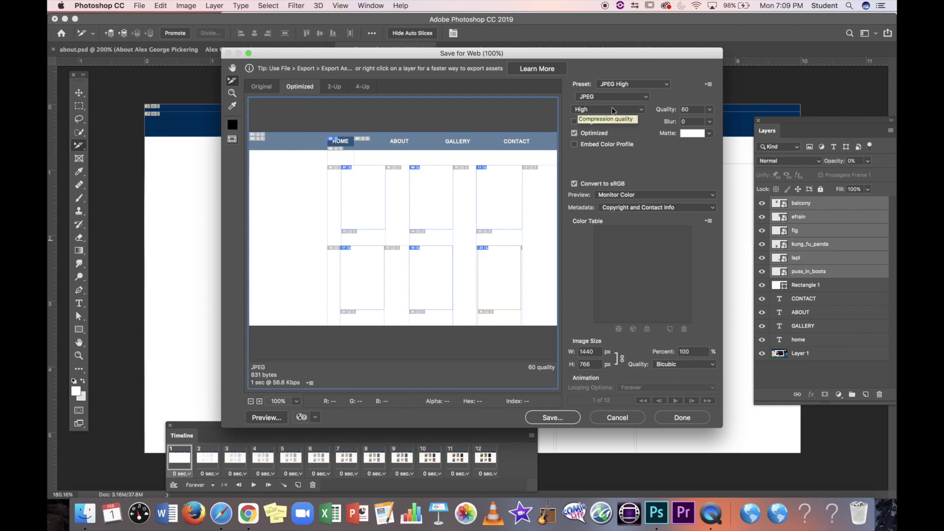
{"action": "left_click", "coordinate": [616, 96]}
{"action": "left_click", "coordinate": [615, 87]}
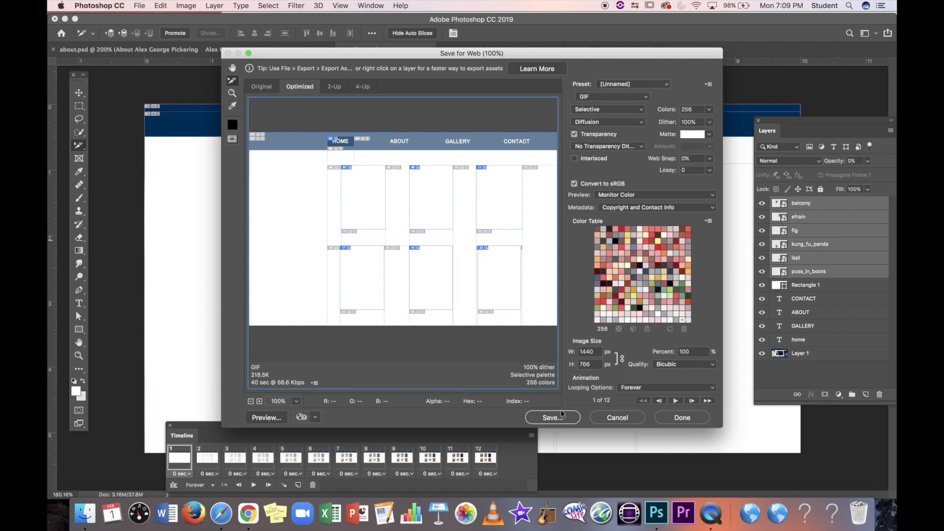
Step: Save the export as gallery.html, replacing the previously exported files
{"action": "left_click", "coordinate": [552, 418]}
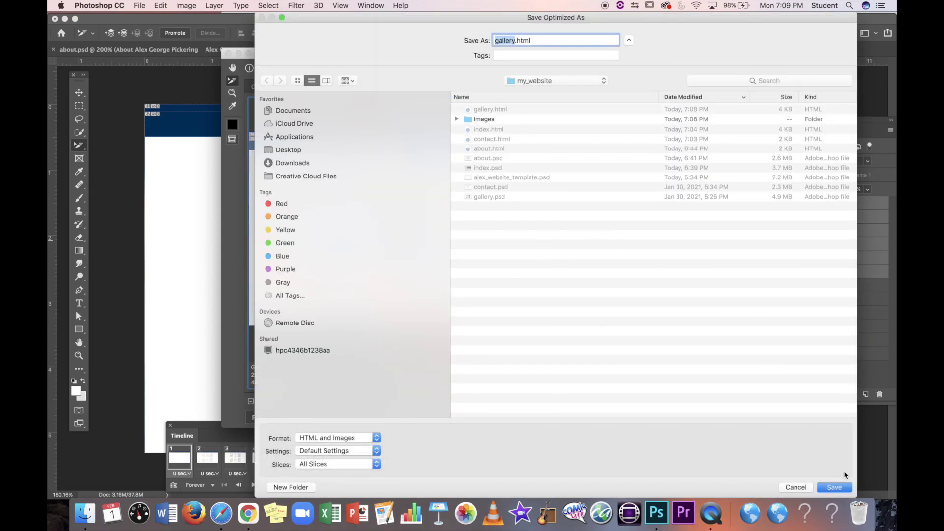
{"action": "left_click", "coordinate": [839, 487]}
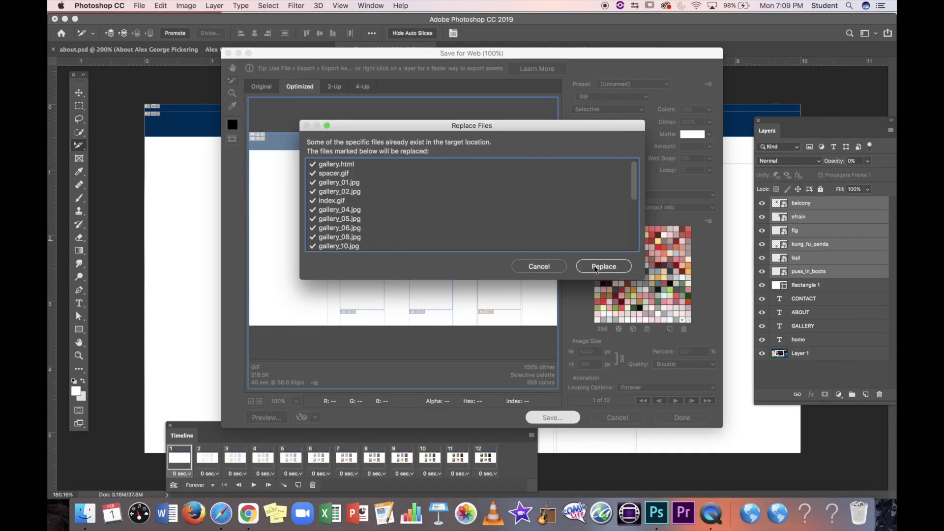
{"action": "left_click", "coordinate": [595, 270]}
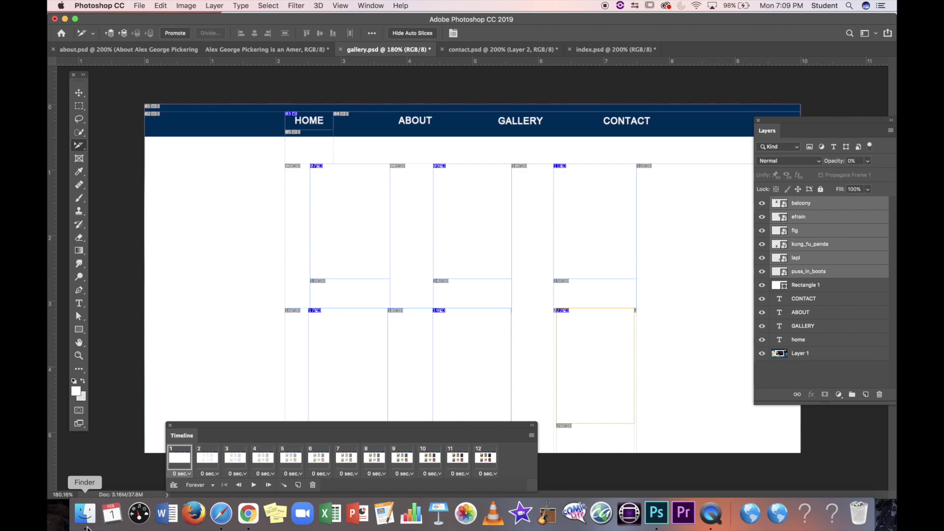
Step: Open gallery.html from the my_website folder in Safari to watch the six posters fade in
{"action": "left_click", "coordinate": [86, 514]}
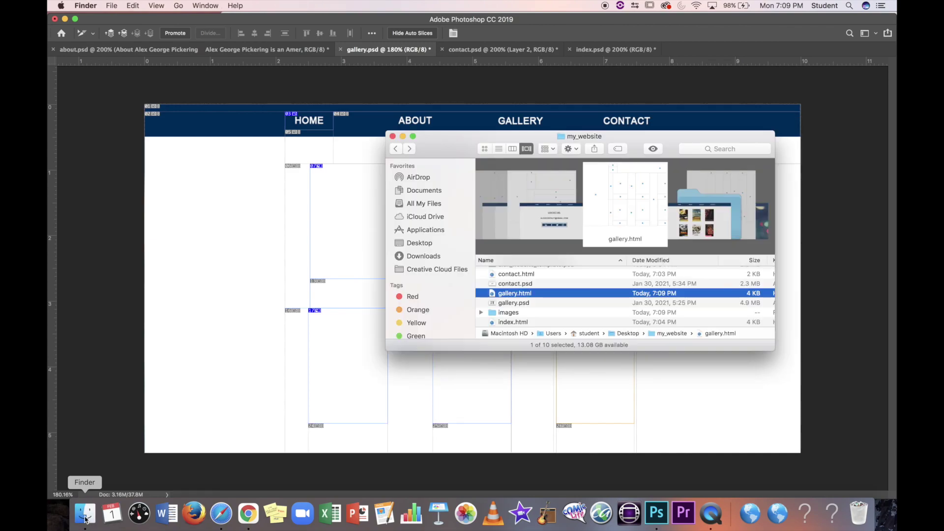
{"action": "double_click", "coordinate": [543, 296]}
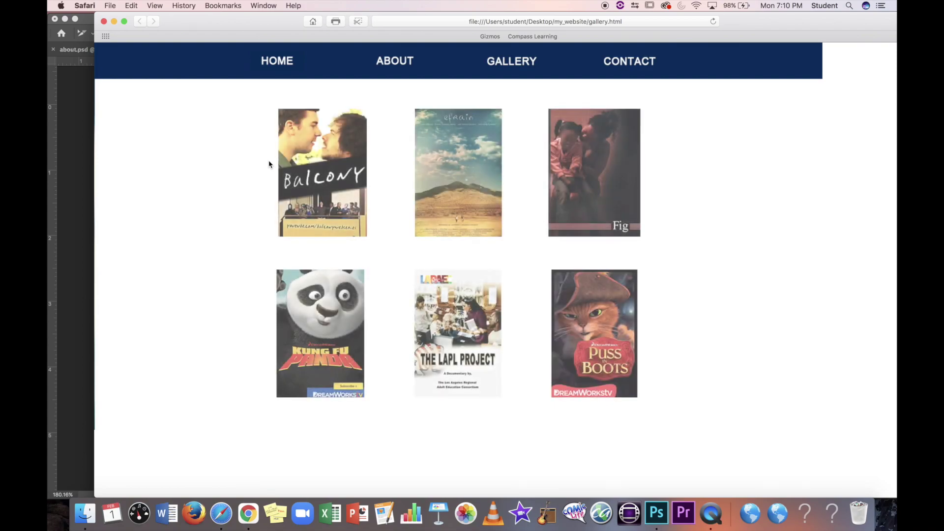
Step: In the gallery document's timeline, change animation looping from Forever to Once
{"action": "left_click", "coordinate": [79, 222]}
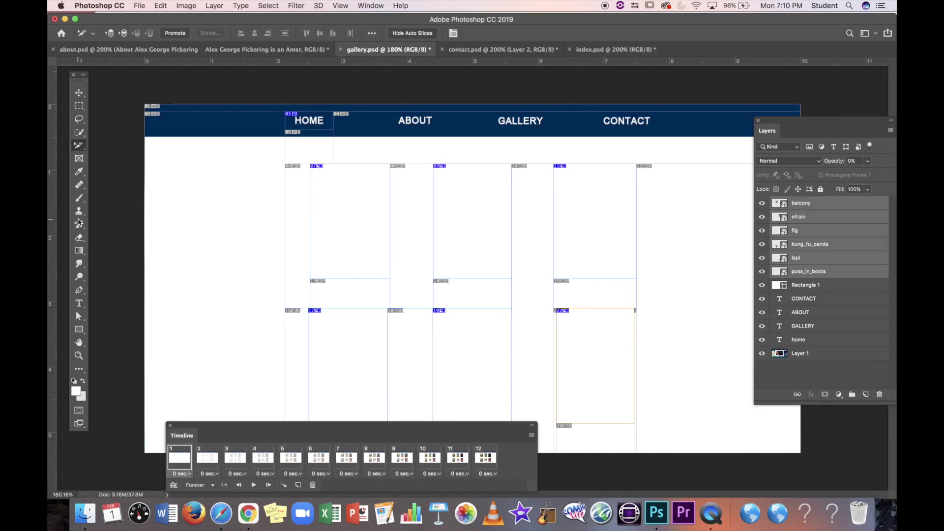
{"action": "left_click_drag", "start_coordinate": [461, 433], "coordinate": [479, 346]}
{"action": "left_click", "coordinate": [510, 377]}
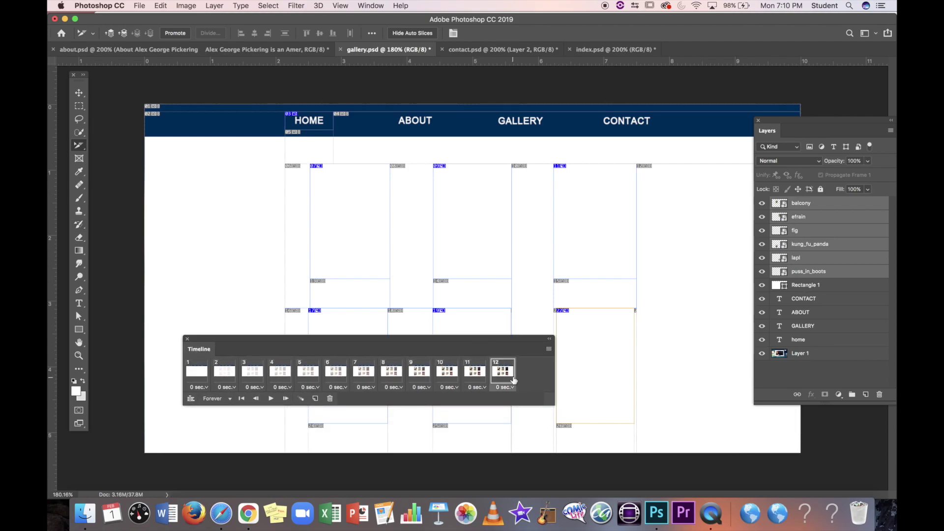
{"action": "left_click_drag", "start_coordinate": [549, 403], "coordinate": [695, 402]}
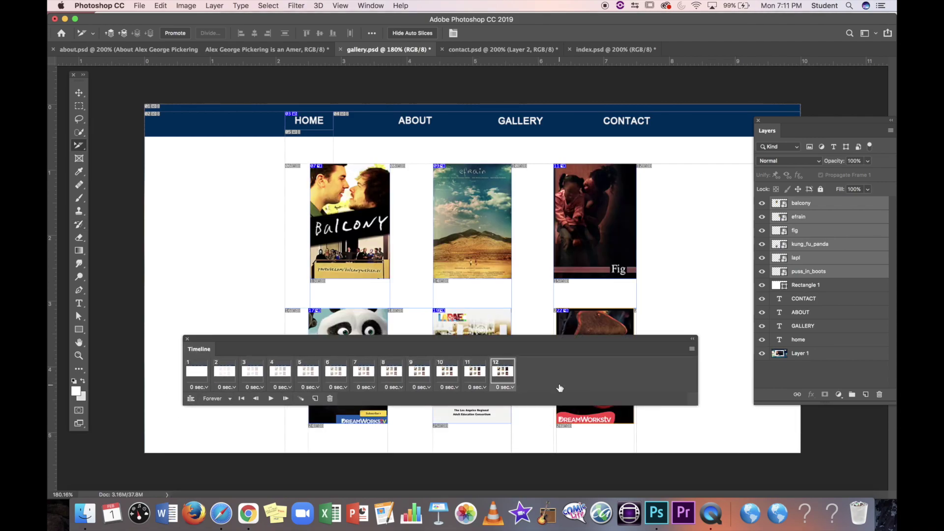
{"action": "left_click", "coordinate": [221, 399]}
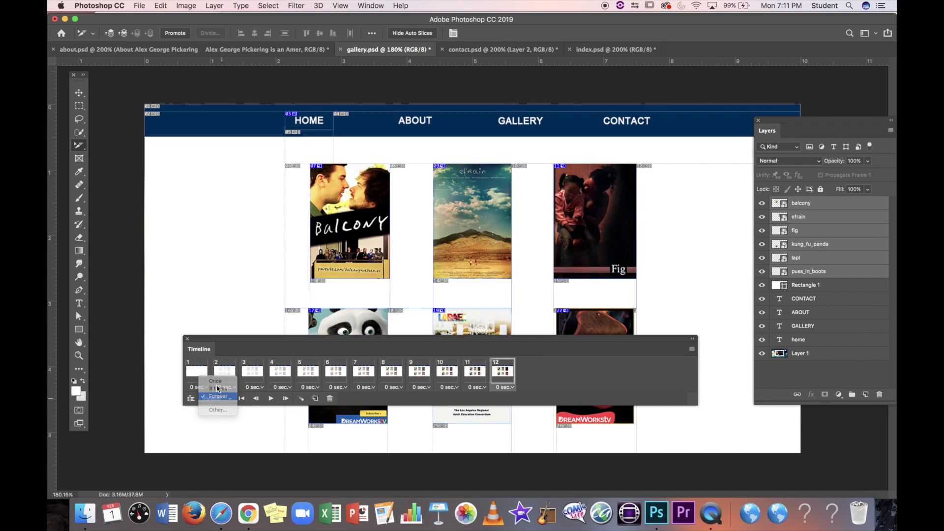
{"action": "key", "text": "Escape"}
{"action": "left_click", "coordinate": [223, 404]}
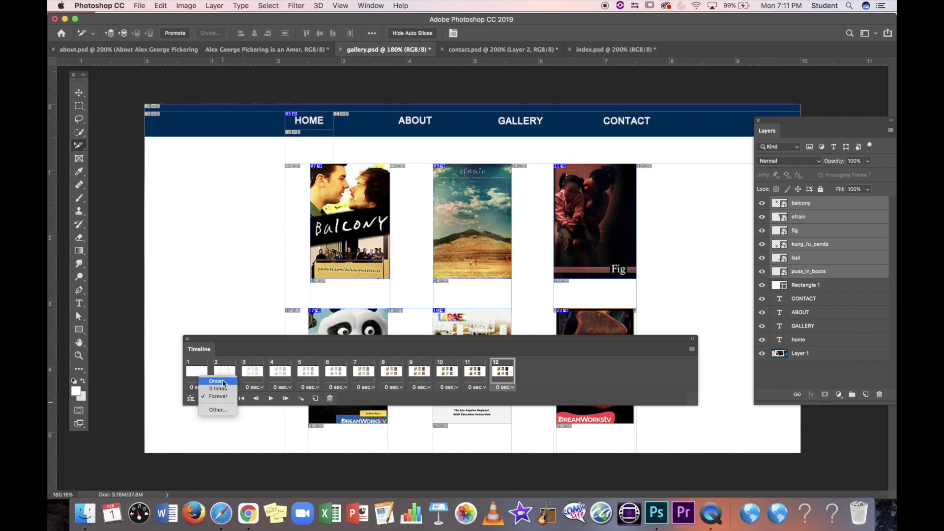
{"action": "left_click", "coordinate": [223, 382]}
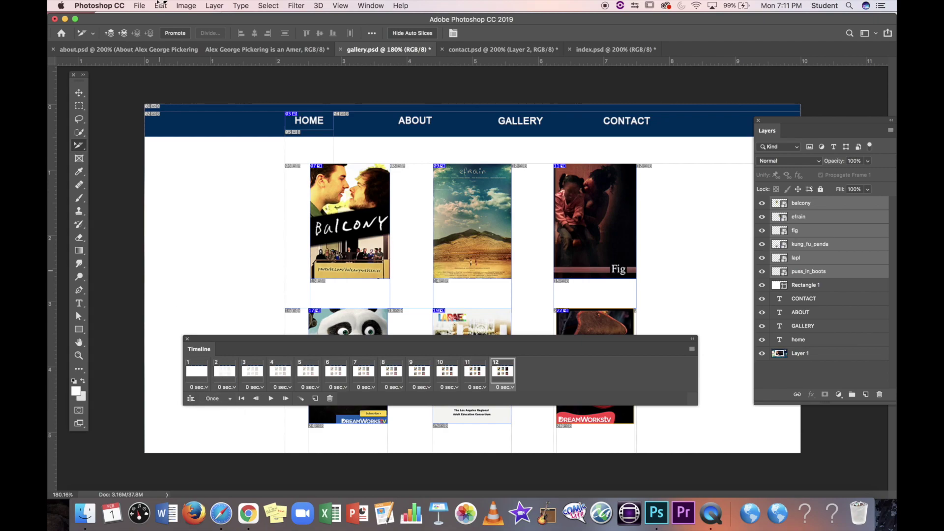
Step: Re-export with Save for Web (Legacy) as gallery.html, replacing the existing files
{"action": "left_click", "coordinate": [140, 5]}
{"action": "mouse_move", "coordinate": [173, 147]}
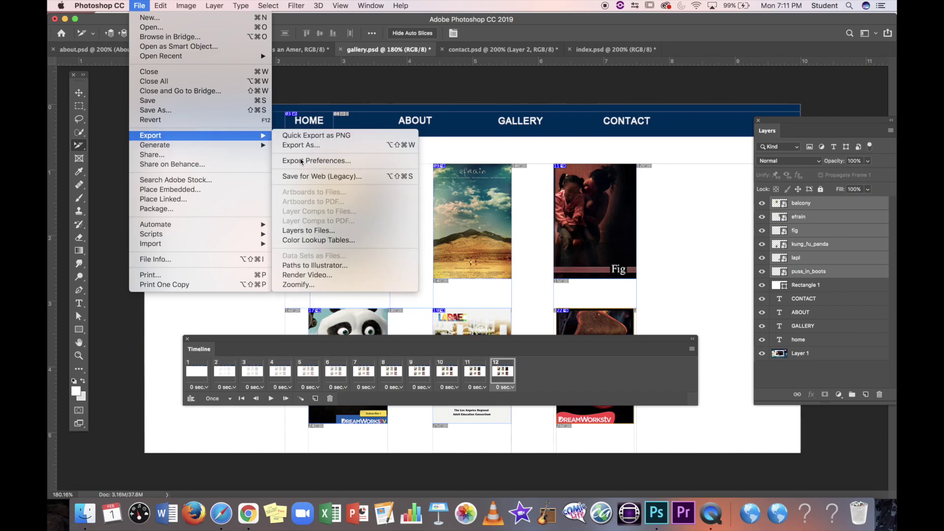
{"action": "left_click", "coordinate": [348, 177]}
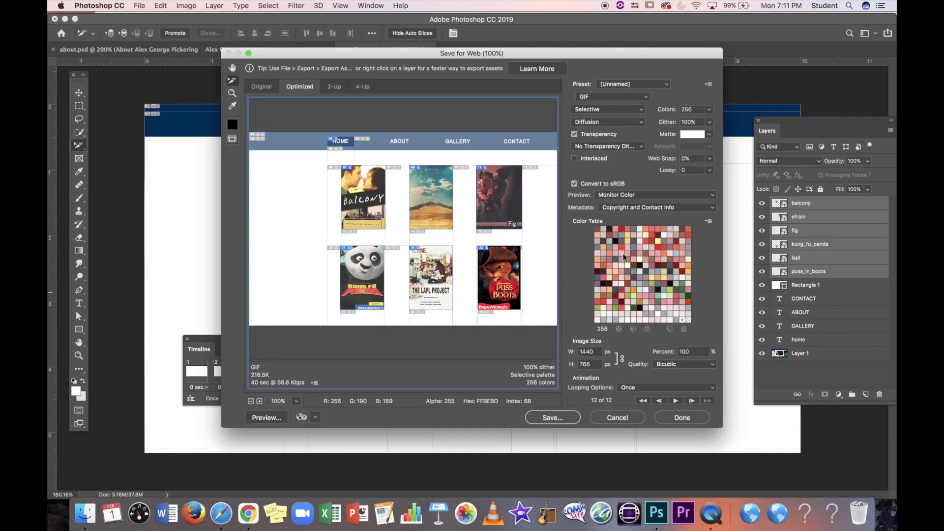
{"action": "left_click", "coordinate": [556, 418]}
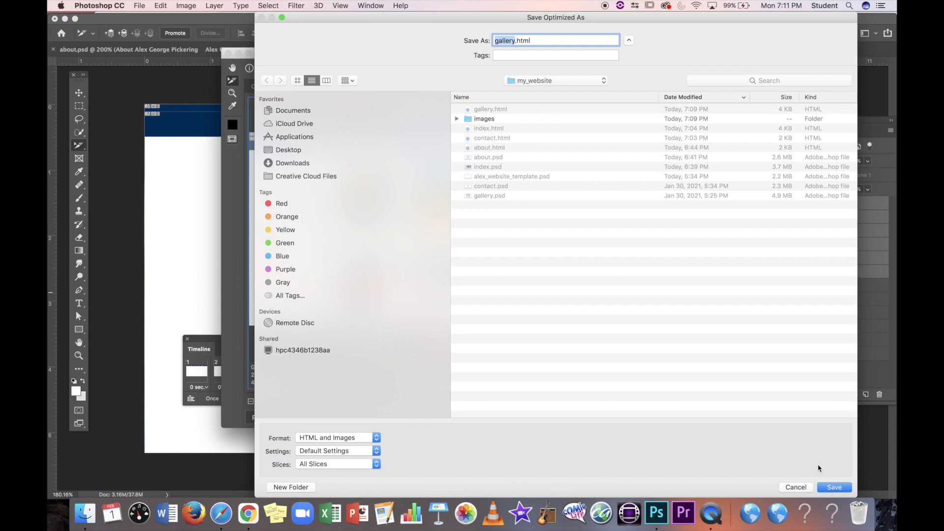
{"action": "left_click", "coordinate": [836, 487]}
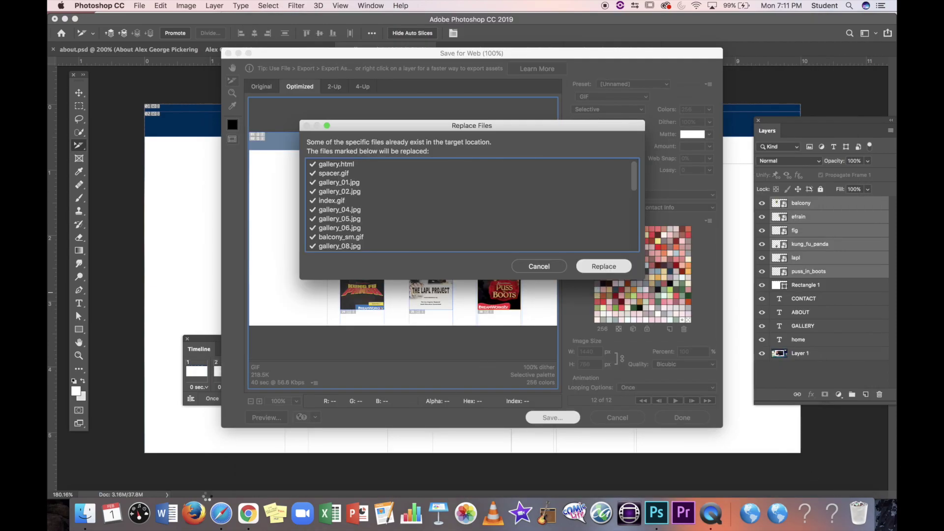
{"action": "key", "text": "Return"}
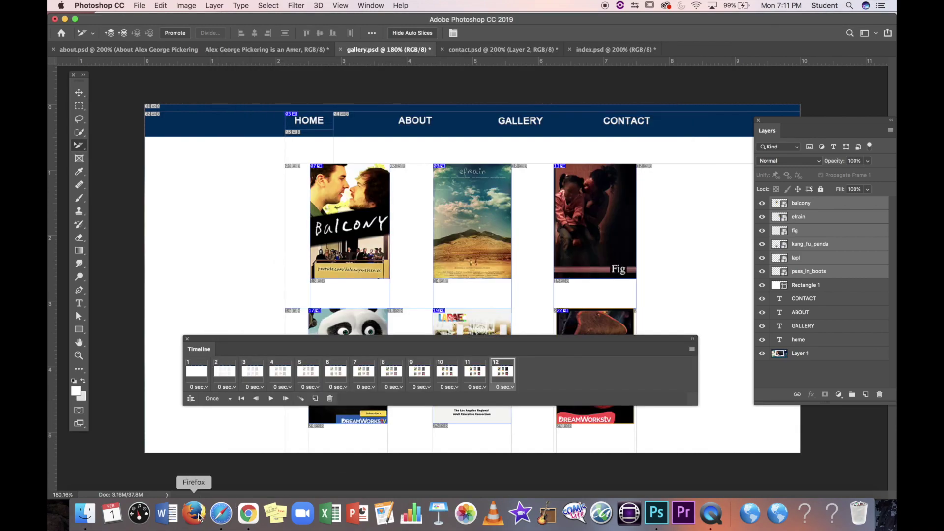
Step: Open gallery.html in Safari and view the Fig poster's fig.jpg at actual size in a new tab
{"action": "left_click", "coordinate": [86, 522]}
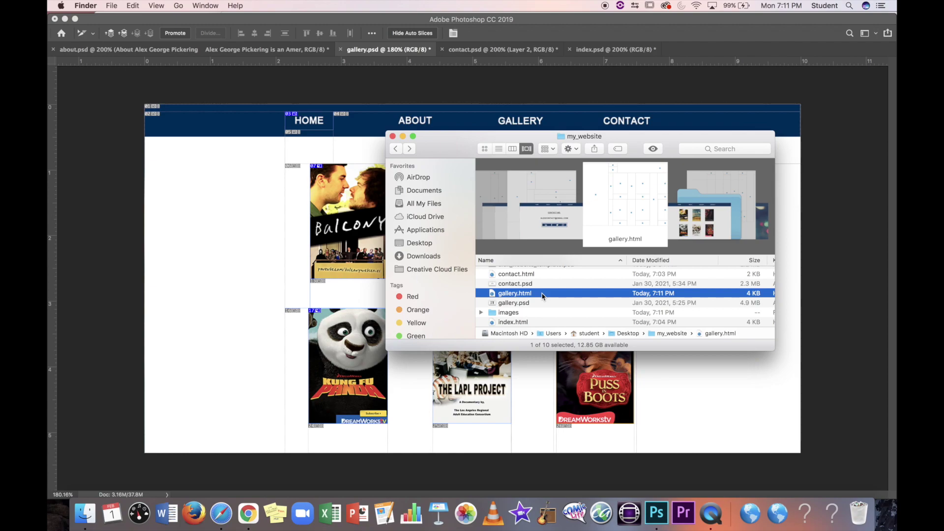
{"action": "double_click", "coordinate": [543, 296]}
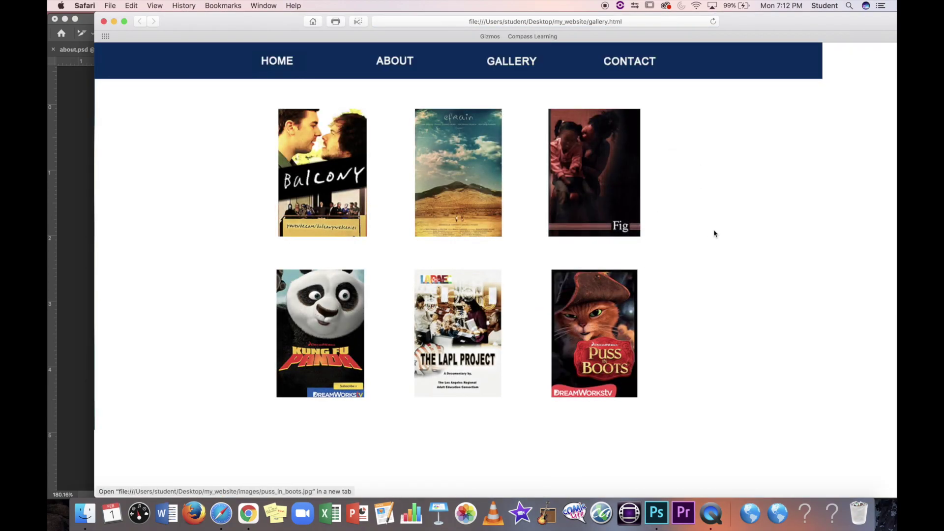
{"action": "left_click", "coordinate": [613, 187]}
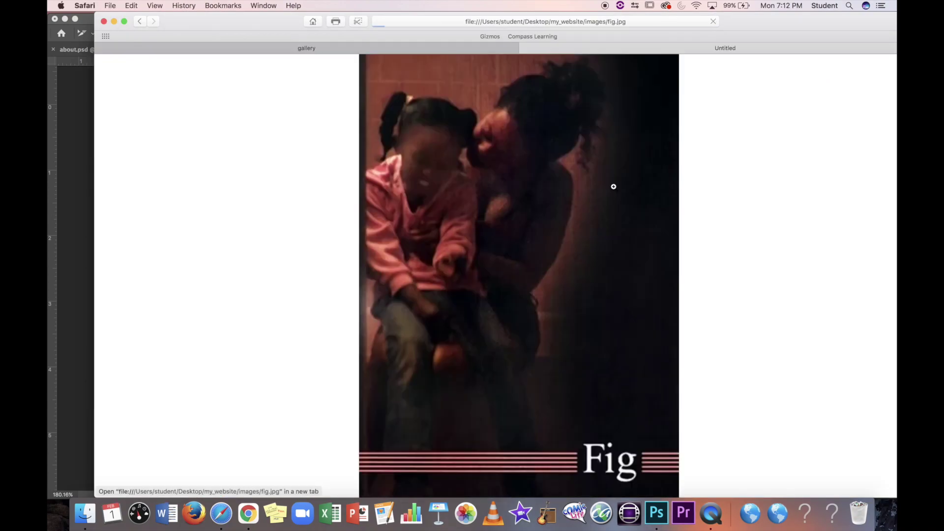
{"action": "left_click", "coordinate": [376, 55]}
Step: Return to the gallery tab and reload it twice to replay the poster fade-in
{"action": "left_click", "coordinate": [314, 48]}
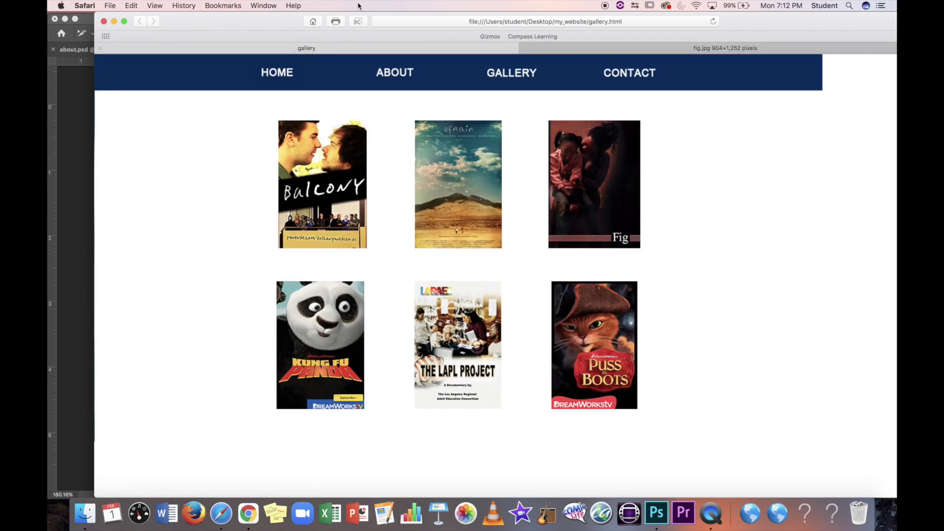
{"action": "left_click", "coordinate": [713, 21]}
{"action": "left_click", "coordinate": [714, 20]}
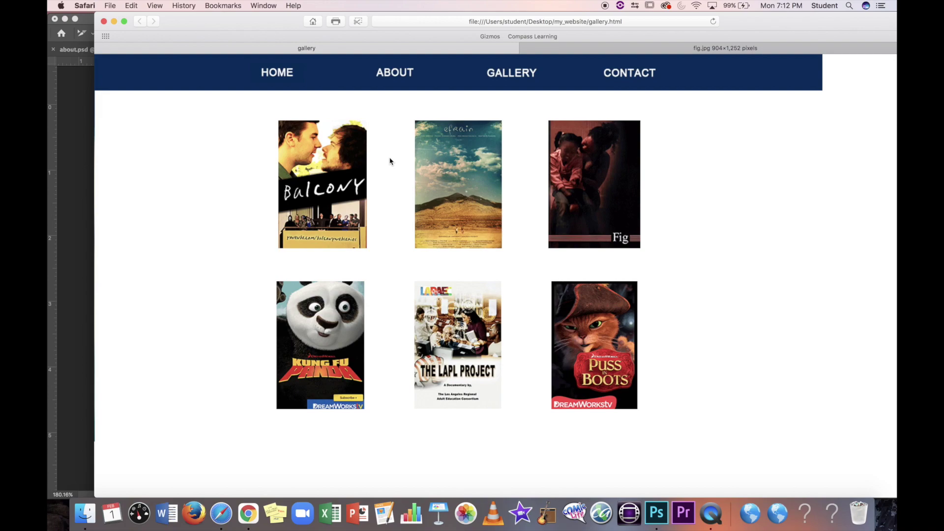
Step: Return Safari to the site's home page via the HOME link, then bring Finder forward
{"action": "left_click", "coordinate": [284, 71]}
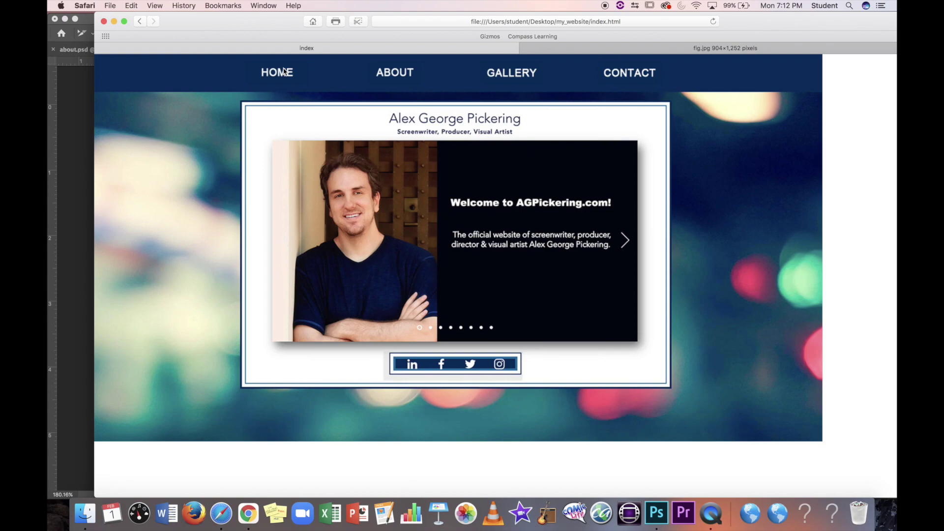
{"action": "left_click", "coordinate": [85, 513]}
Step: Go back to the Desktop in Finder and expand the my_website folder
{"action": "left_click", "coordinate": [396, 149]}
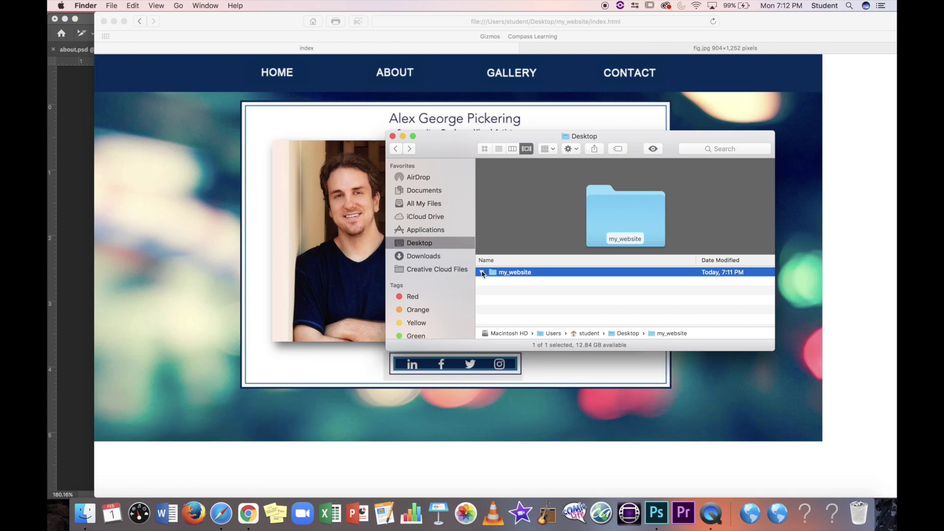
{"action": "left_click", "coordinate": [482, 273]}
{"action": "scroll", "coordinate": [507, 283], "scroll_direction": "down", "scroll_amount": 5}
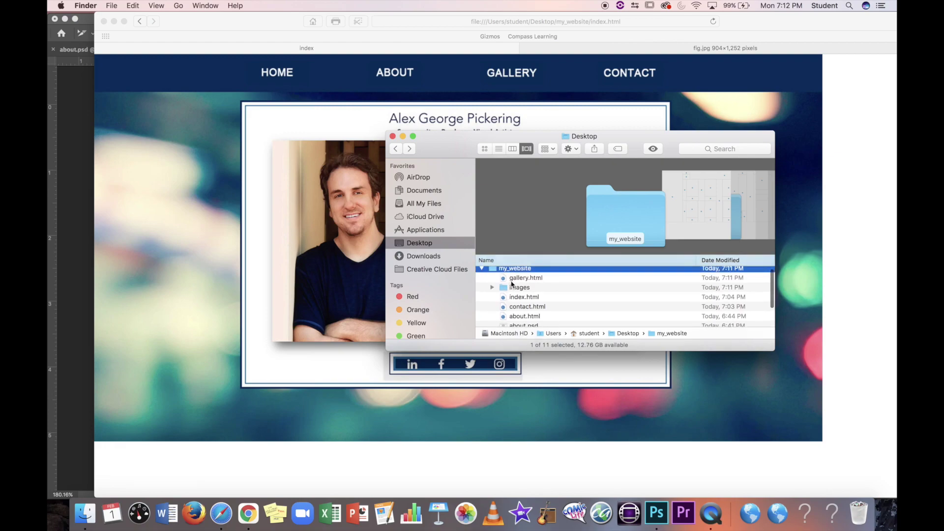
{"action": "scroll", "coordinate": [512, 296], "scroll_direction": "up", "scroll_amount": 3}
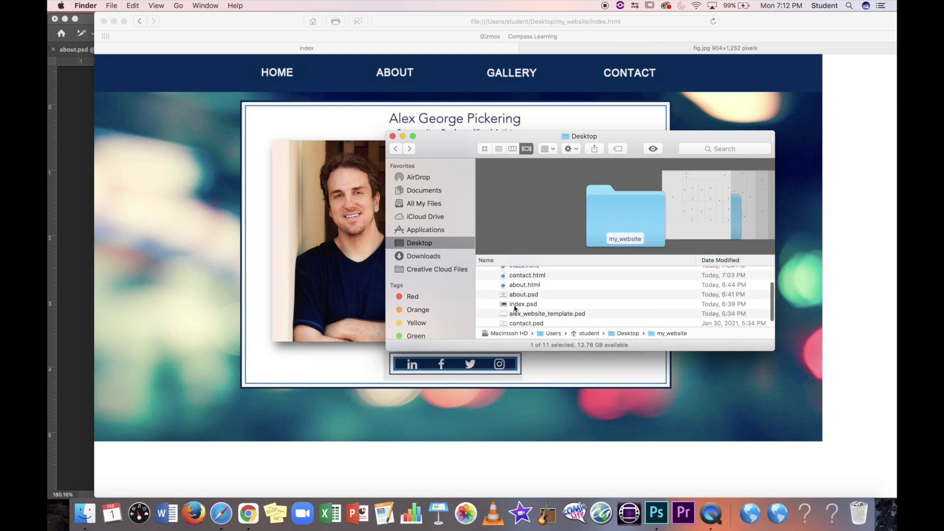
{"action": "scroll", "coordinate": [513, 320], "scroll_direction": "down", "scroll_amount": 2}
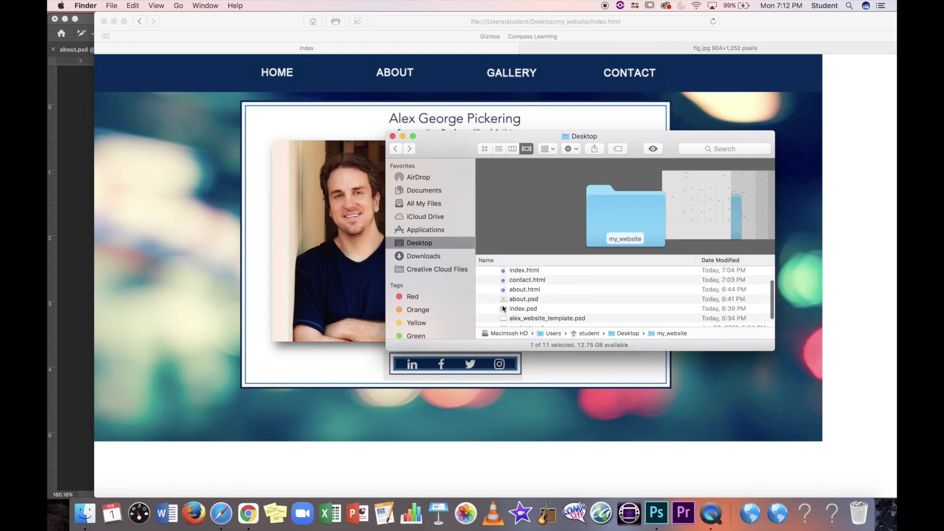
Step: Select index.psd, then the home page file index.html, in the my_website listing
{"action": "left_click", "coordinate": [503, 309]}
{"action": "scroll", "coordinate": [503, 309], "scroll_direction": "down", "scroll_amount": 2}
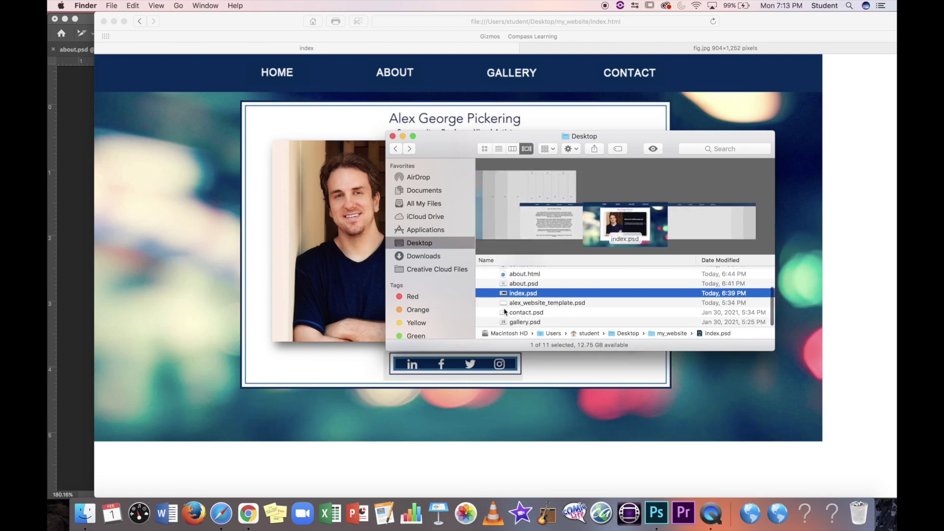
{"action": "scroll", "coordinate": [505, 311], "scroll_direction": "up", "scroll_amount": 4}
{"action": "scroll", "coordinate": [505, 311], "scroll_direction": "up", "scroll_amount": 1}
{"action": "left_click", "coordinate": [505, 304]}
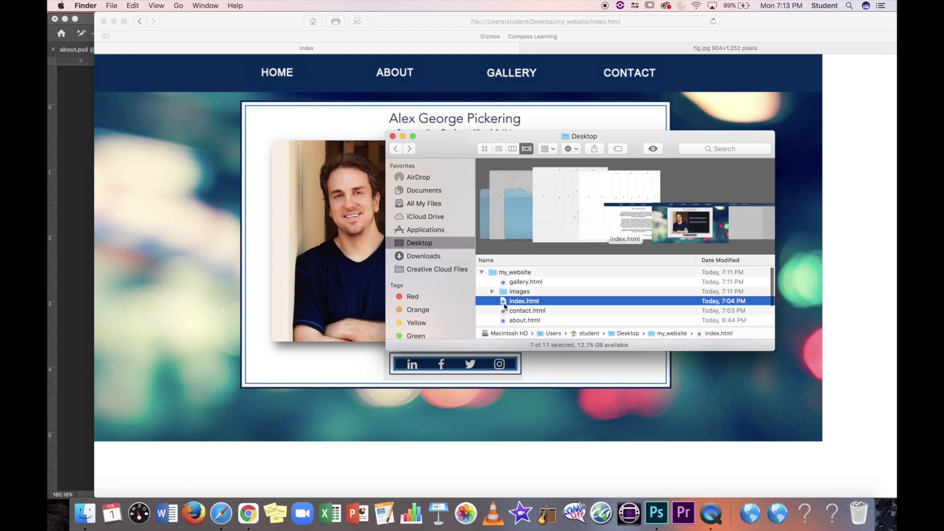